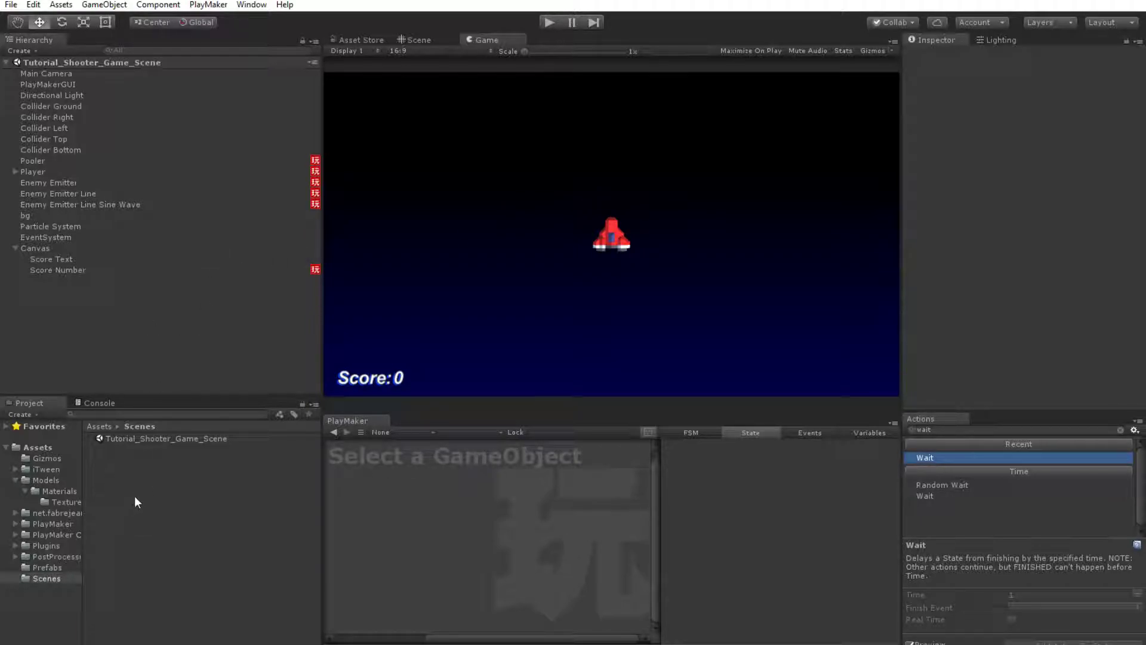
Copy the Canvas object in Tutorial_Shooter_Game_Scene
click(160, 441)
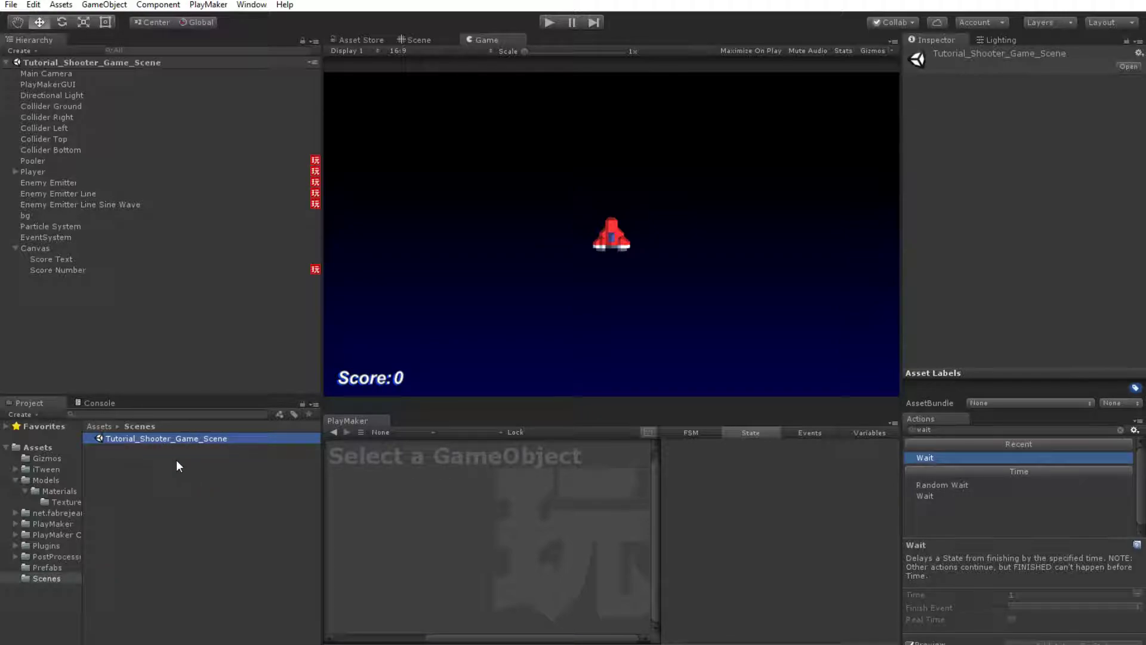
click(11, 4)
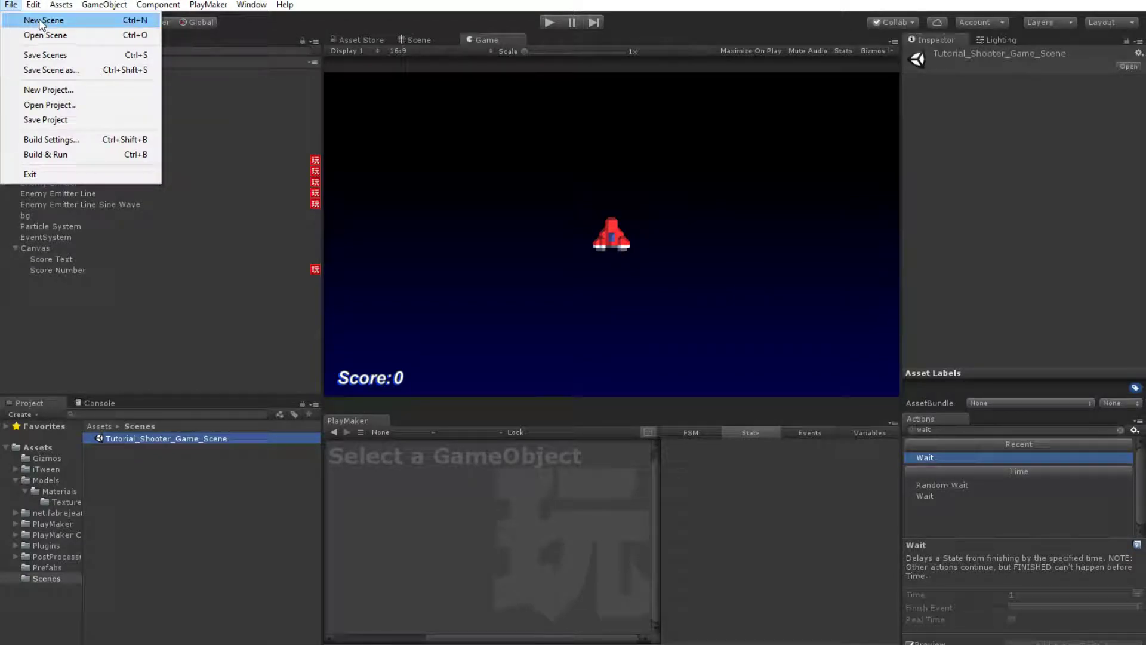
click(75, 284)
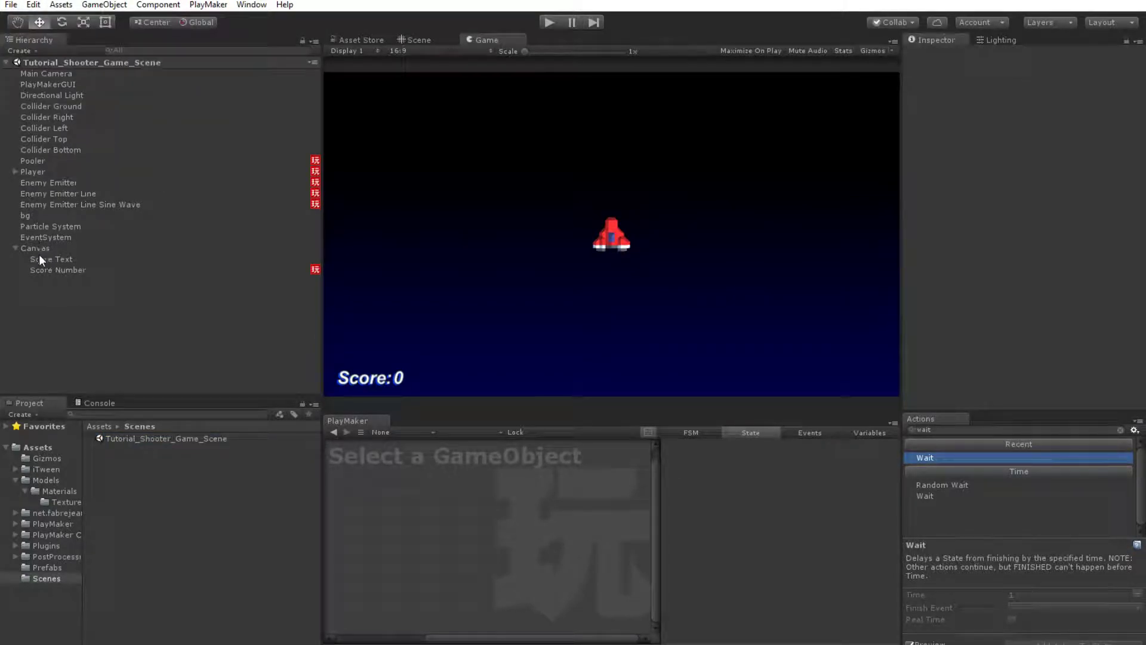
click(38, 249)
right_click(47, 249)
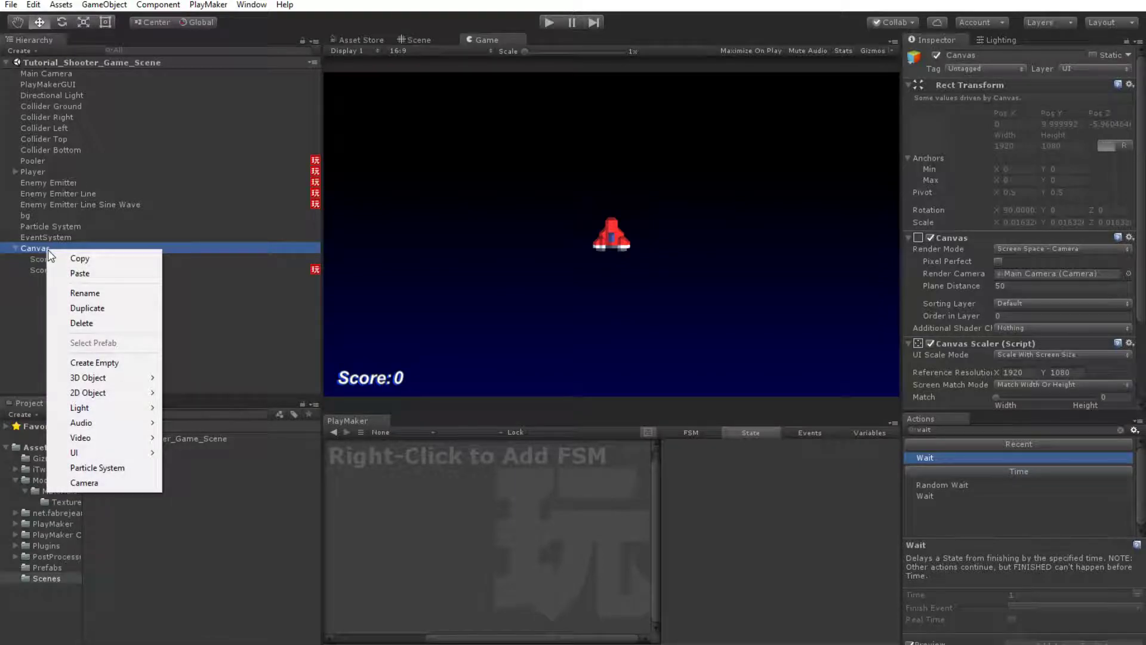
click(89, 258)
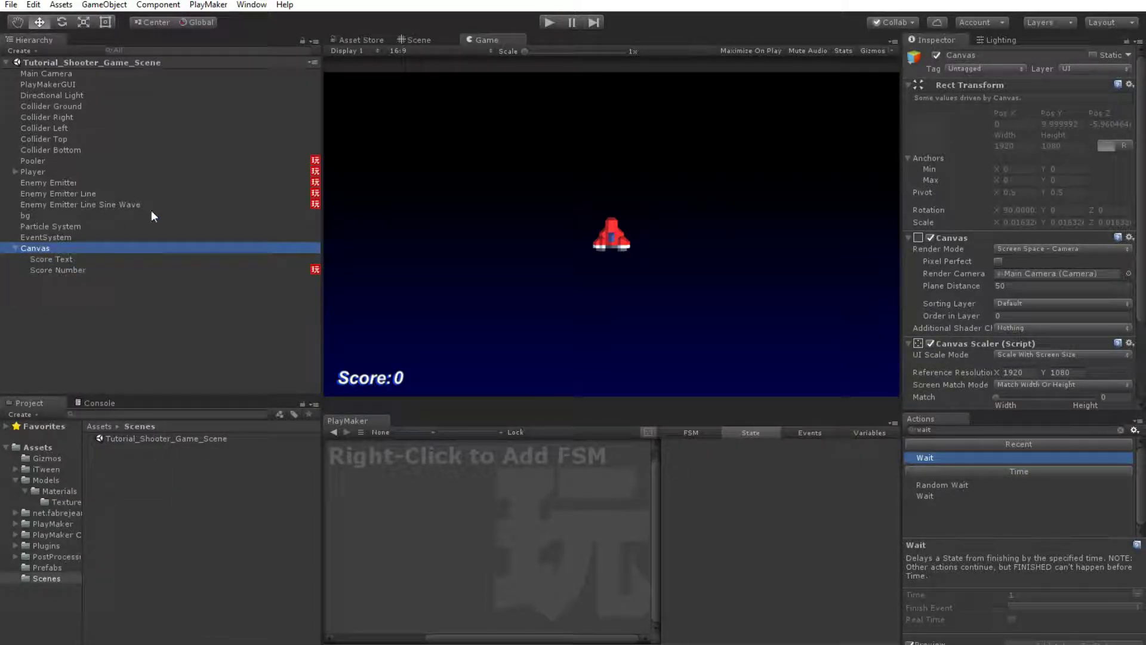
Create a new scene and save it in the Scenes folder as Tutorial_Shooter_Start_Scene
click(11, 4)
click(36, 20)
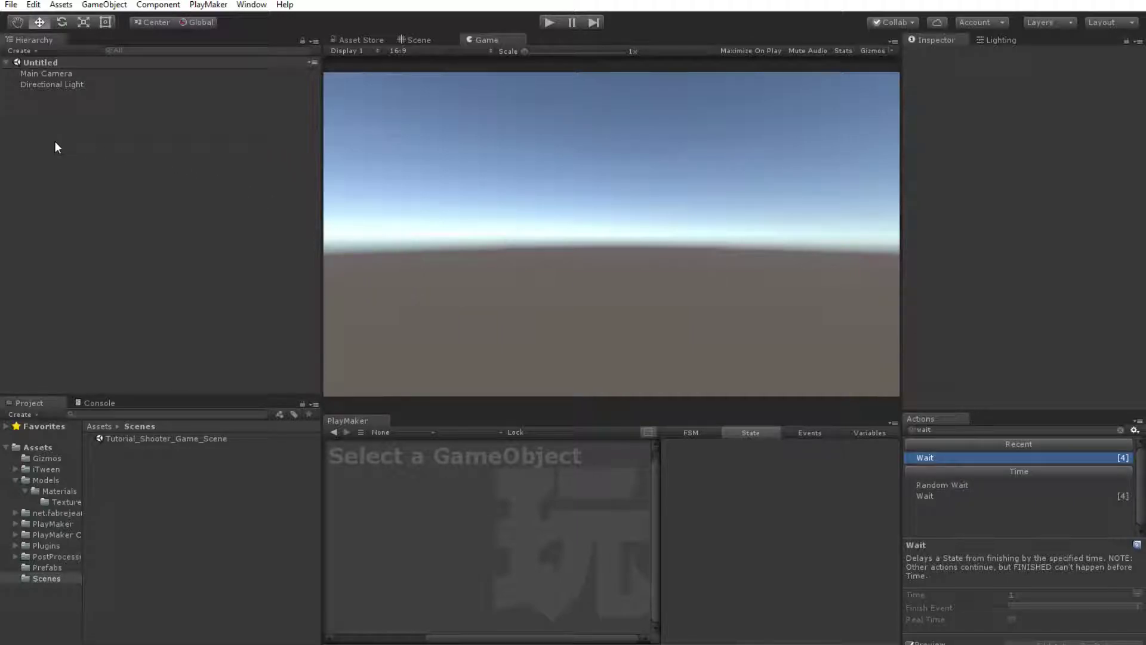
click(11, 5)
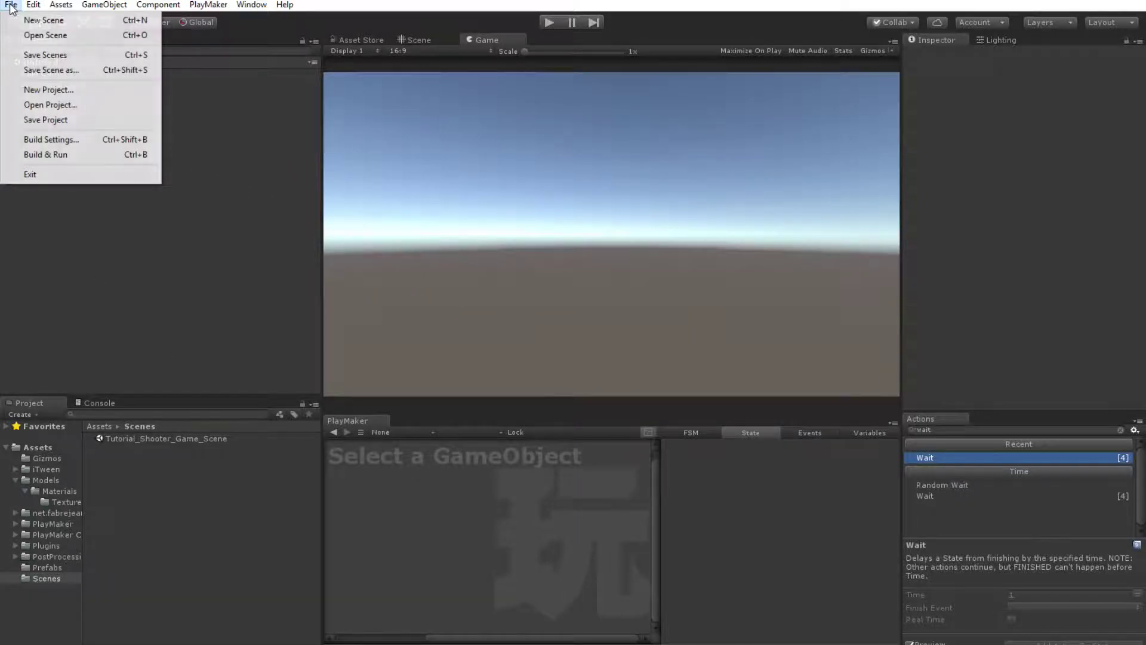
click(28, 55)
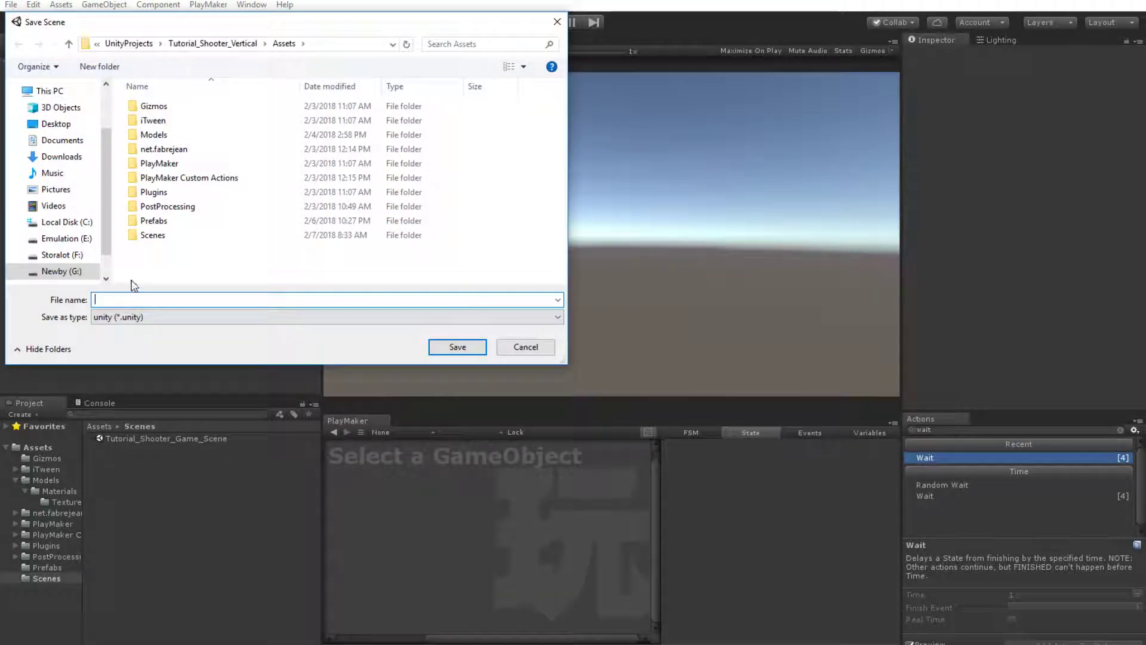
click(153, 235)
double_click(152, 236)
click(179, 109)
click(251, 300)
drag(250, 300, 158, 301)
click(175, 303)
text(Vertical)
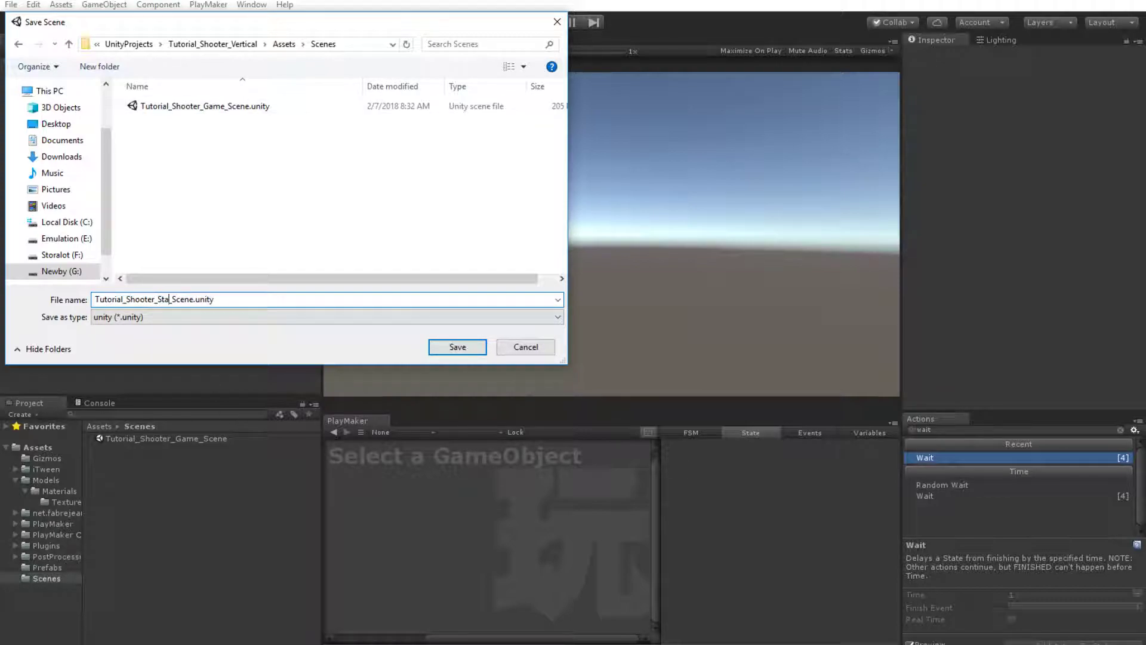
key(Return)
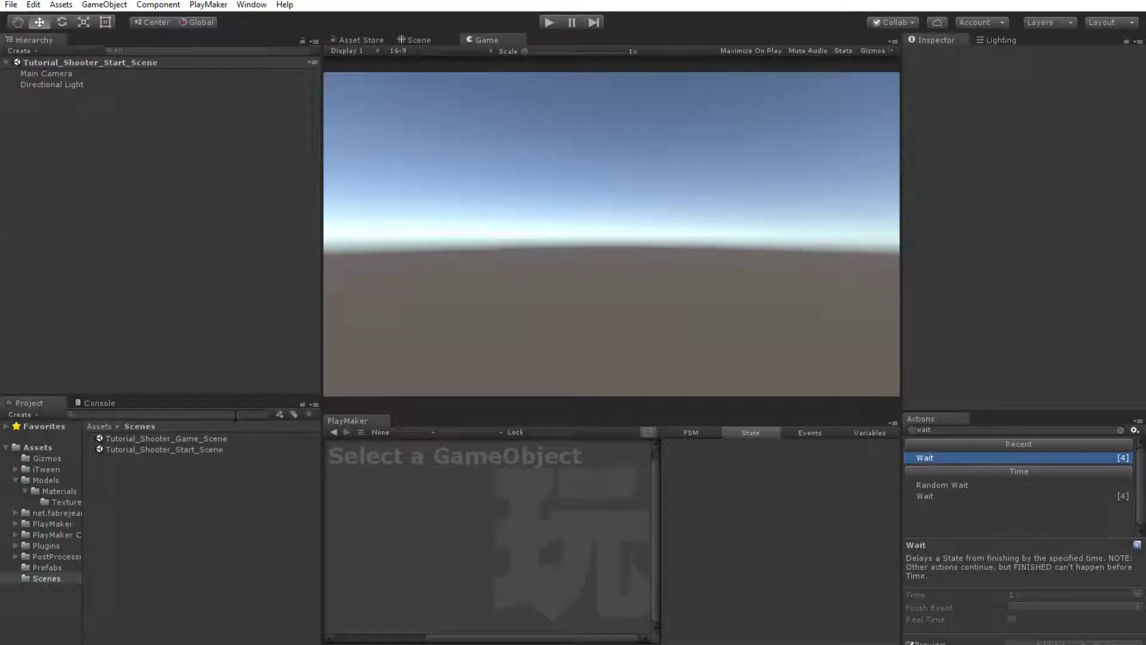
Copy the Main Camera and Canvas from Tutorial_Shooter_Game_Scene and paste them into Tutorial_Shooter_Start_Scene
double_click(195, 438)
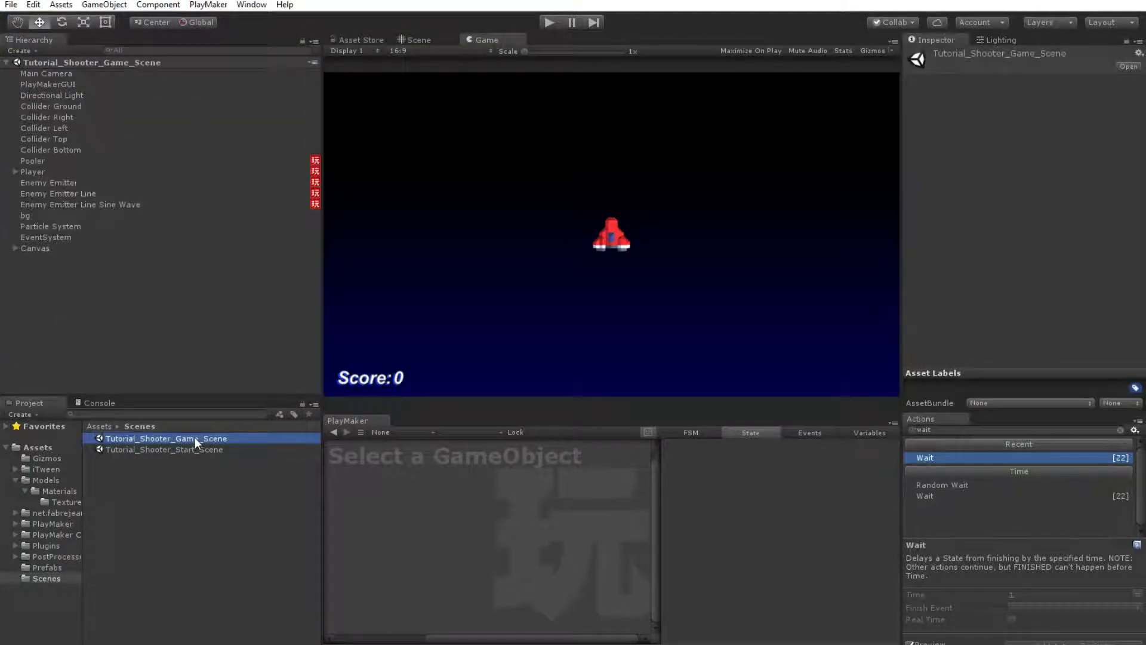
click(40, 74)
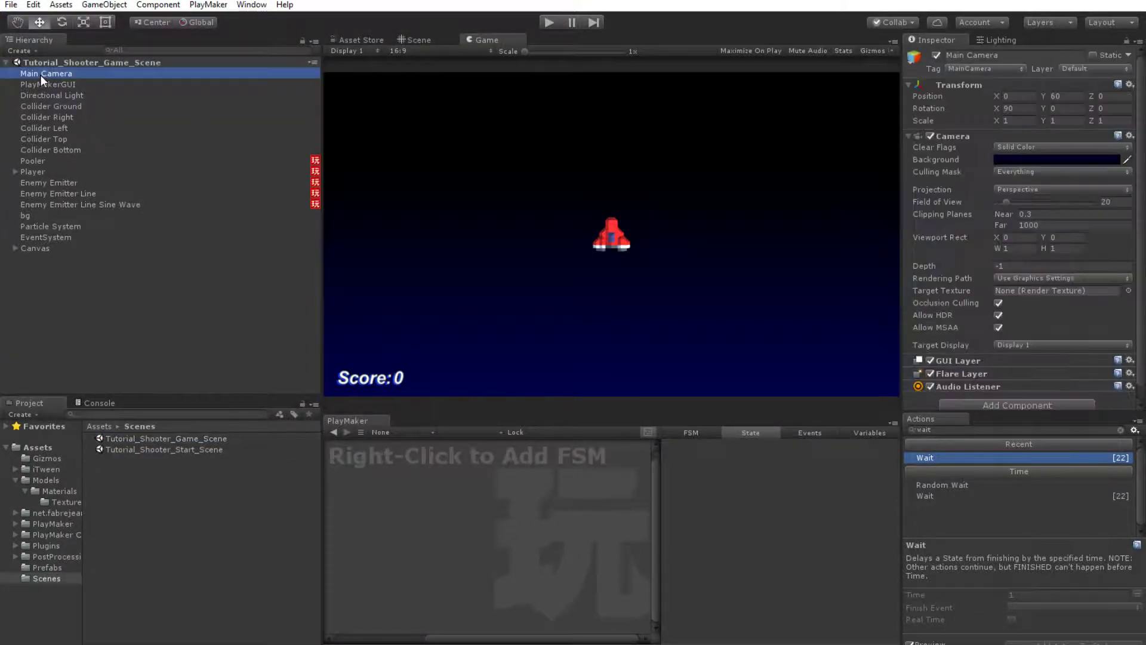
ctrl+click(35, 248)
right_click(45, 247)
click(77, 256)
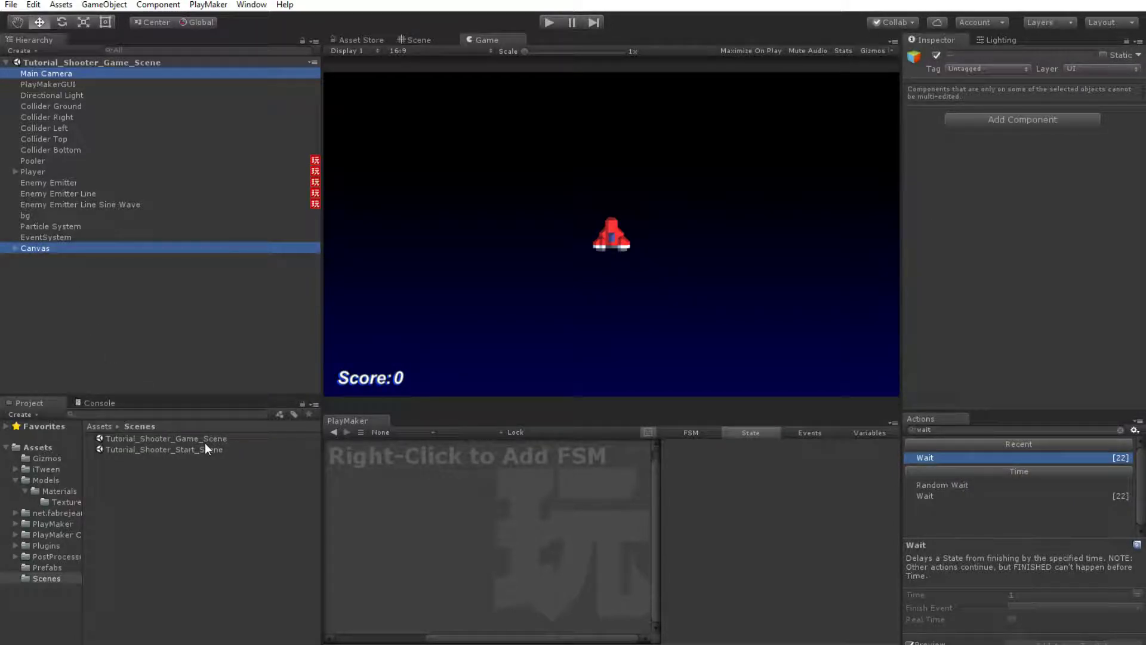
double_click(190, 449)
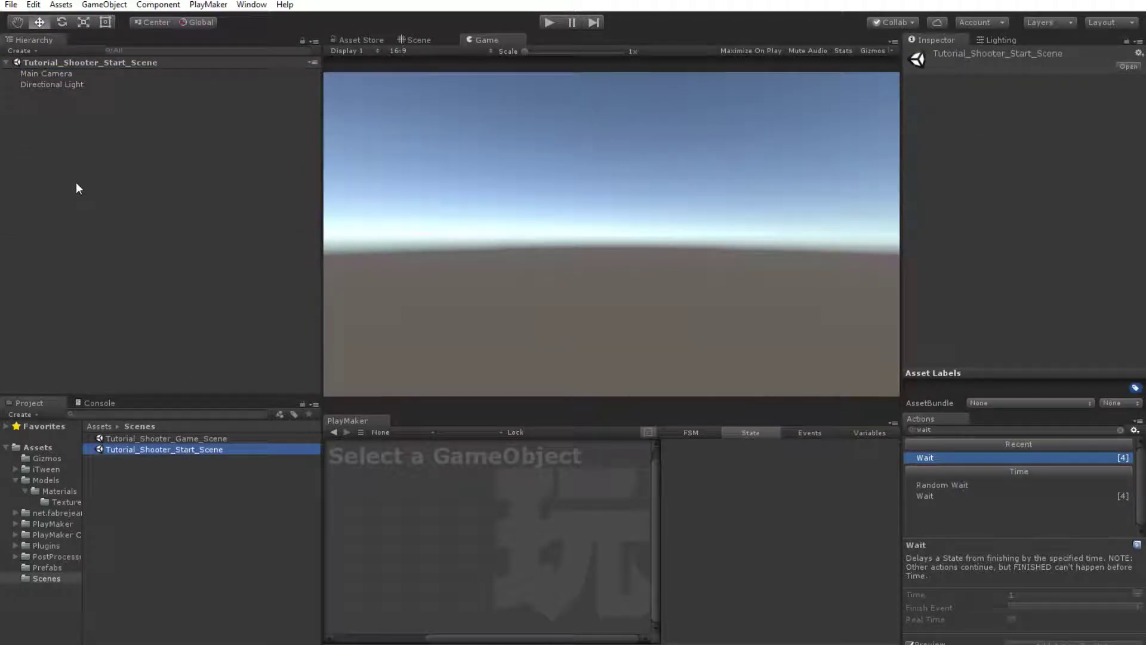
right_click(77, 182)
click(107, 206)
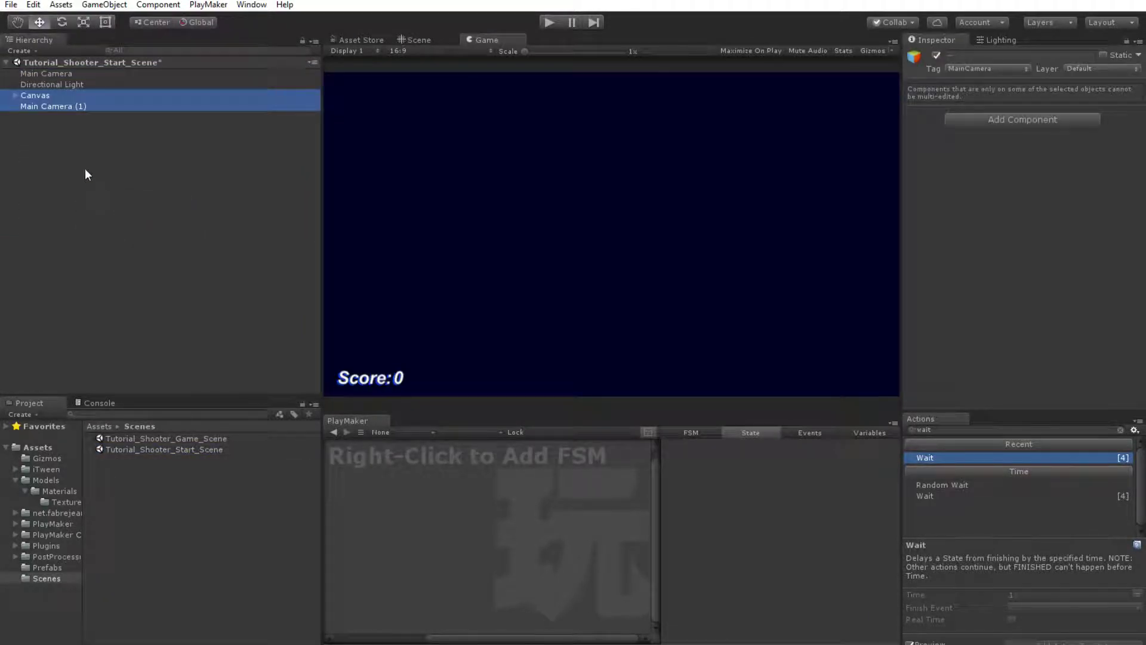
Delete the start scene's default Main Camera and move the pasted Main Camera (1) above Canvas in the hierarchy
click(48, 73)
key(Delete)
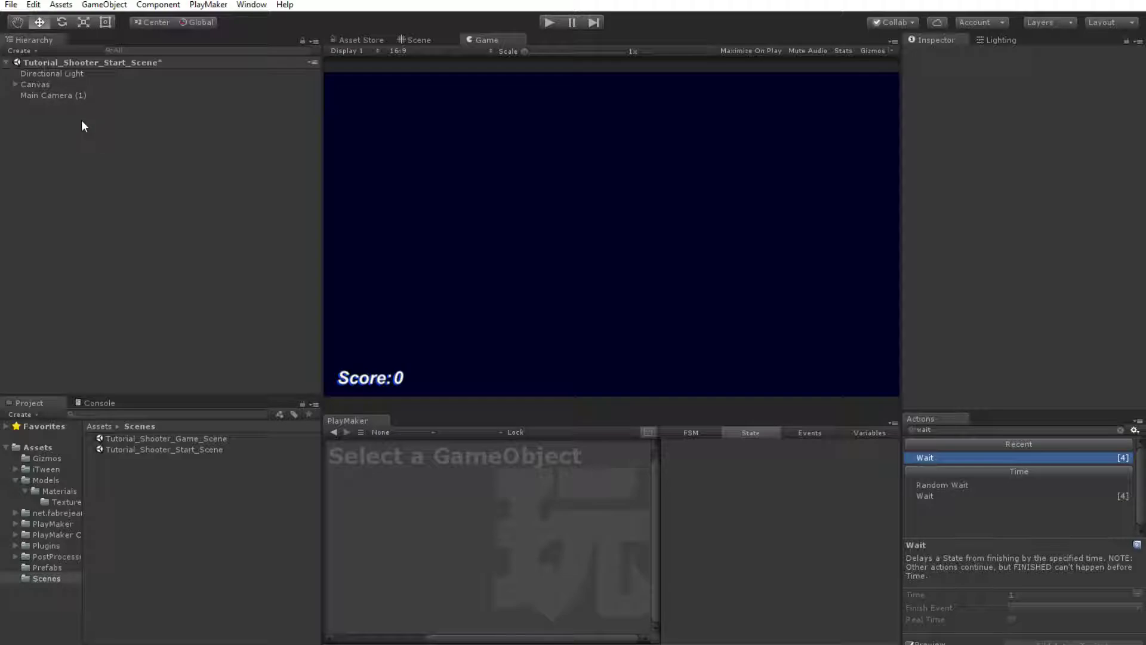
click(38, 96)
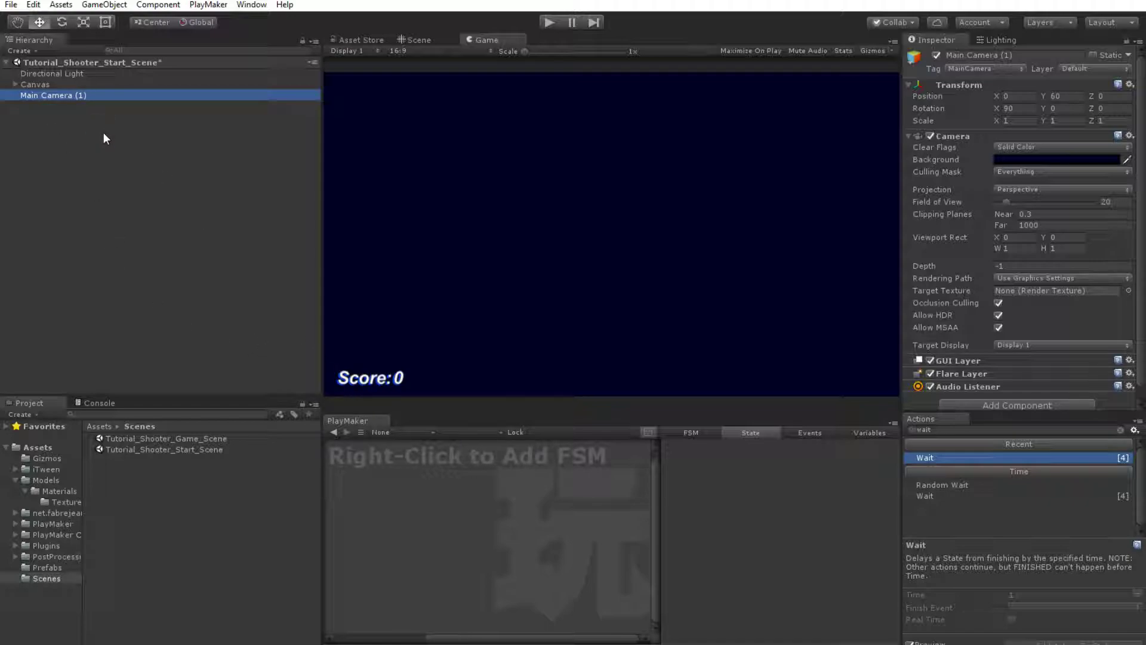
click(14, 85)
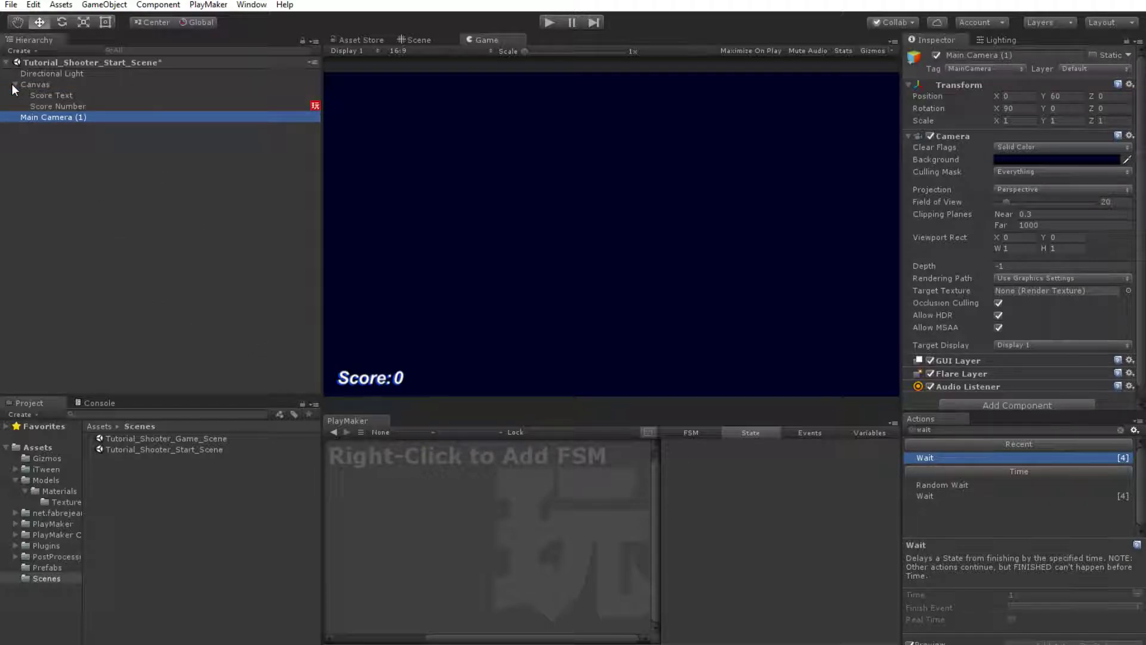
click(45, 127)
drag(46, 118, 43, 80)
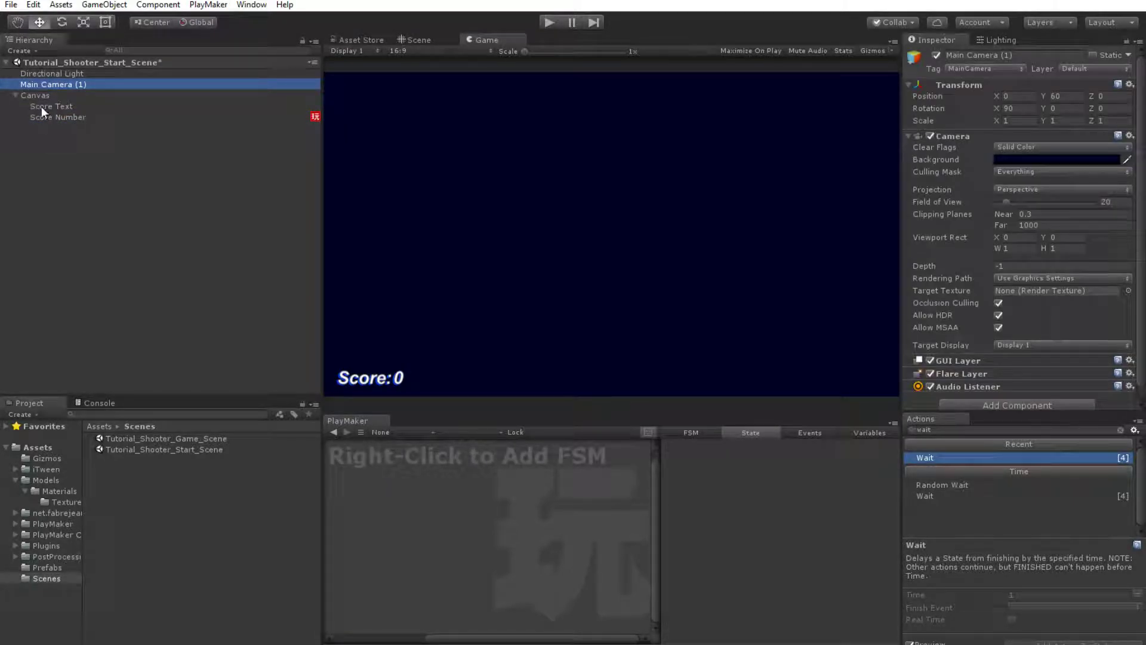
Rename the Score Text object under Canvas as Title
click(48, 107)
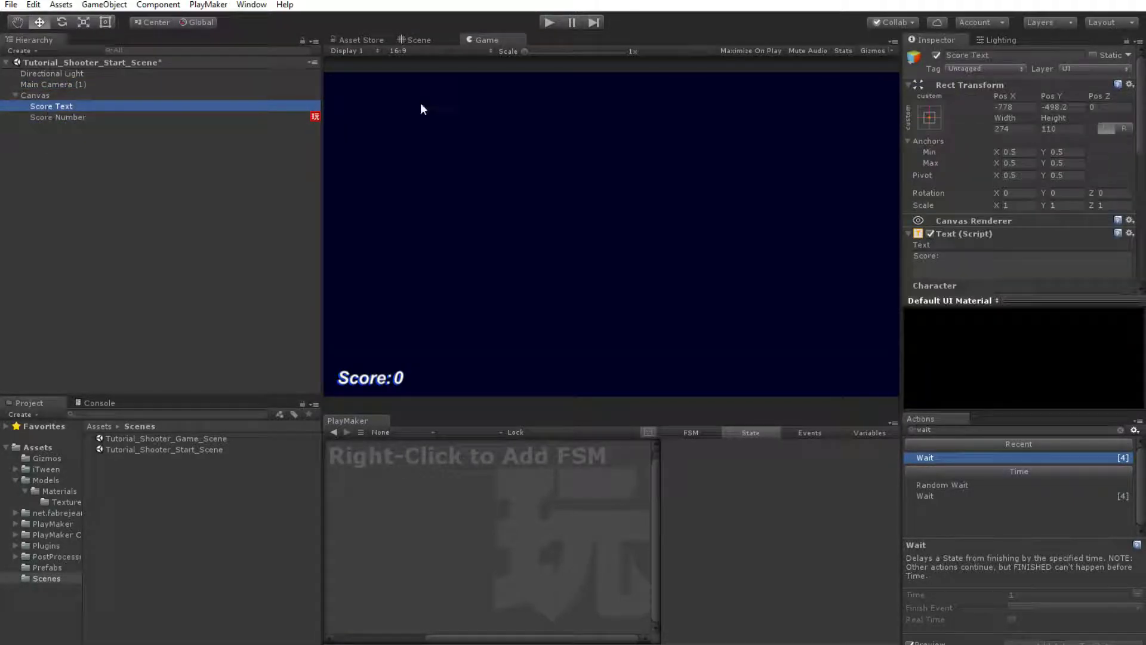
click(968, 55)
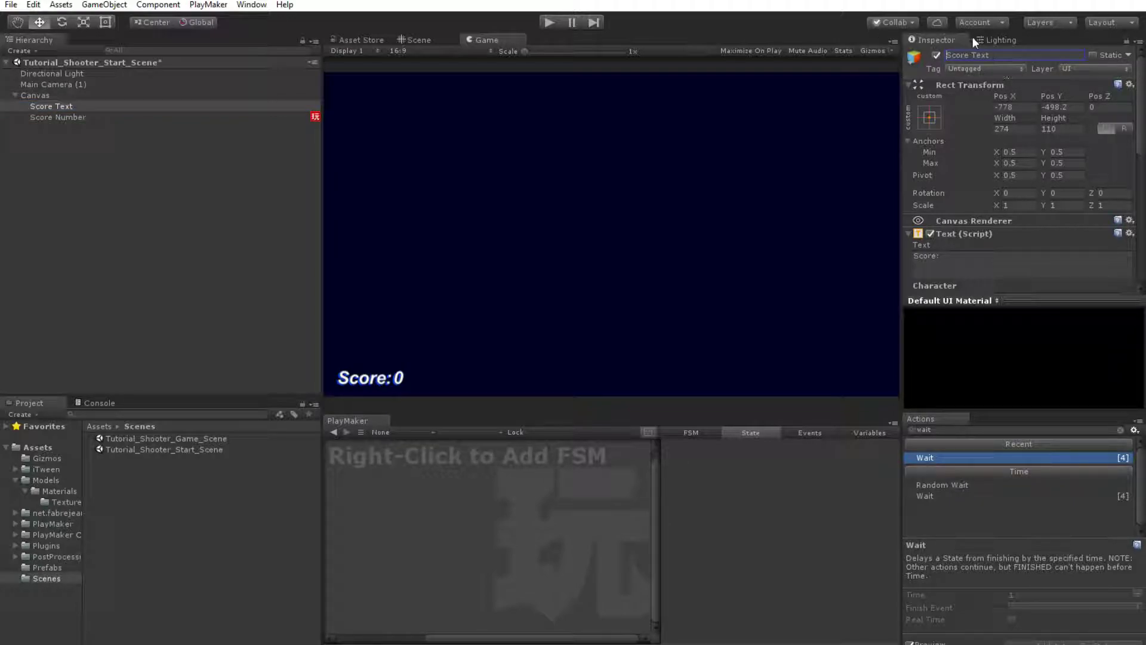
drag(974, 53, 887, 58)
text(Title)
key(Return)
Replace the Title object's text with "PlayMaker Tutorial Vertical Shooter" on a single line
drag(947, 256, 873, 263)
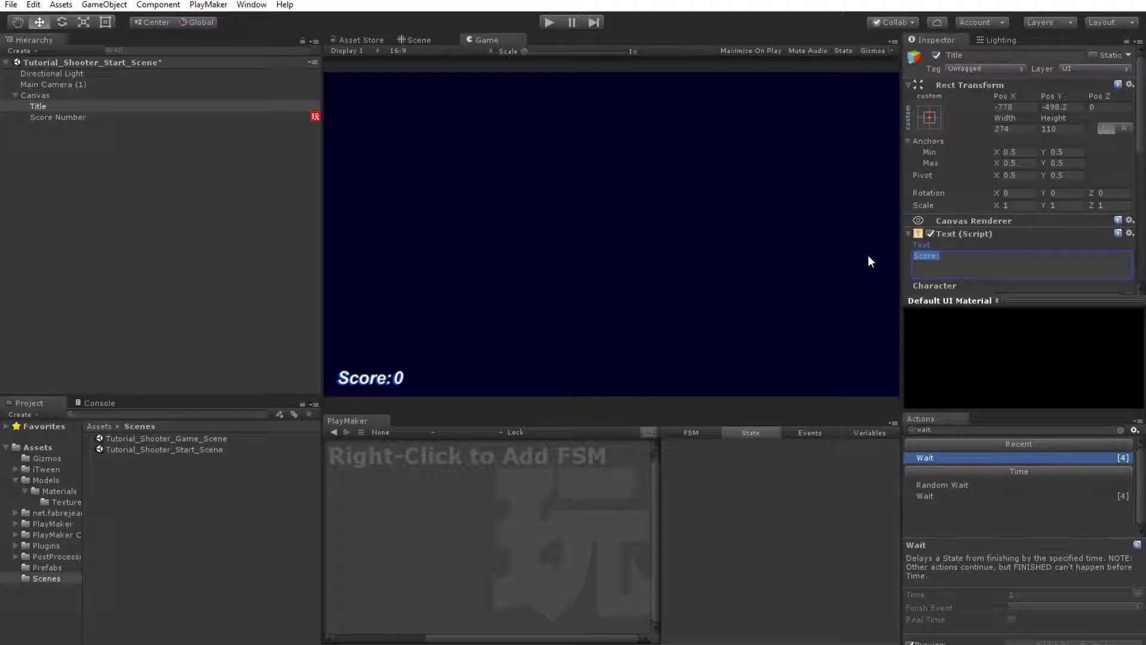
text(Tutorial Vertical C)
key(BackSpace)
text(Shooter)
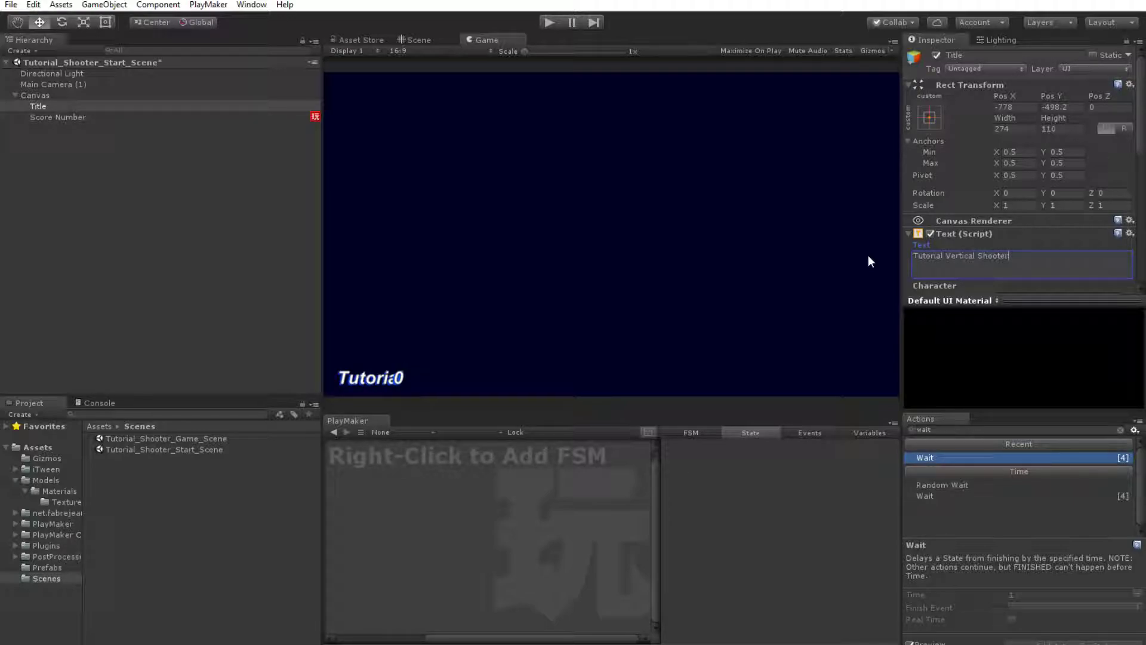
click(913, 256)
text(PlayM)
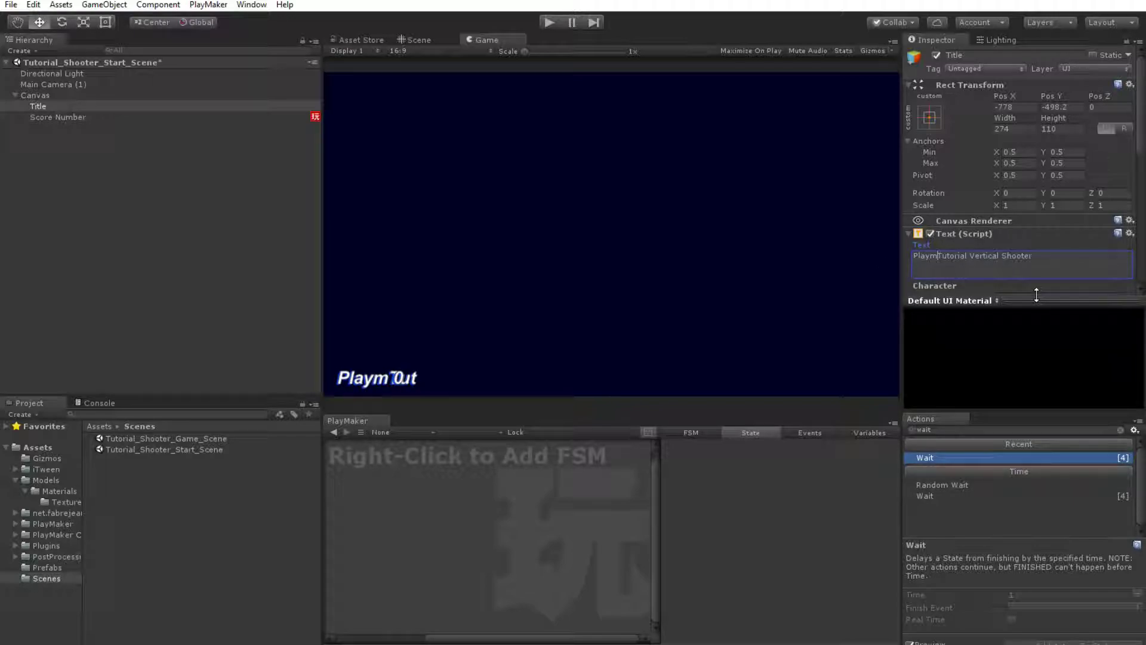
text(aker)
key(Return)
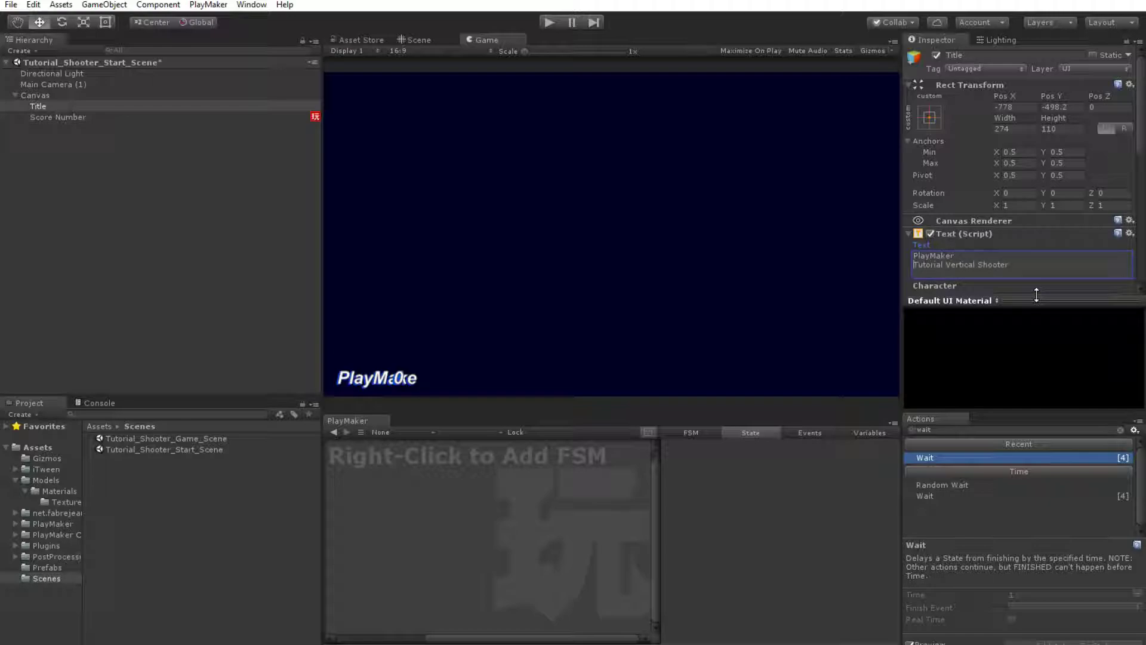
key(BackSpace)
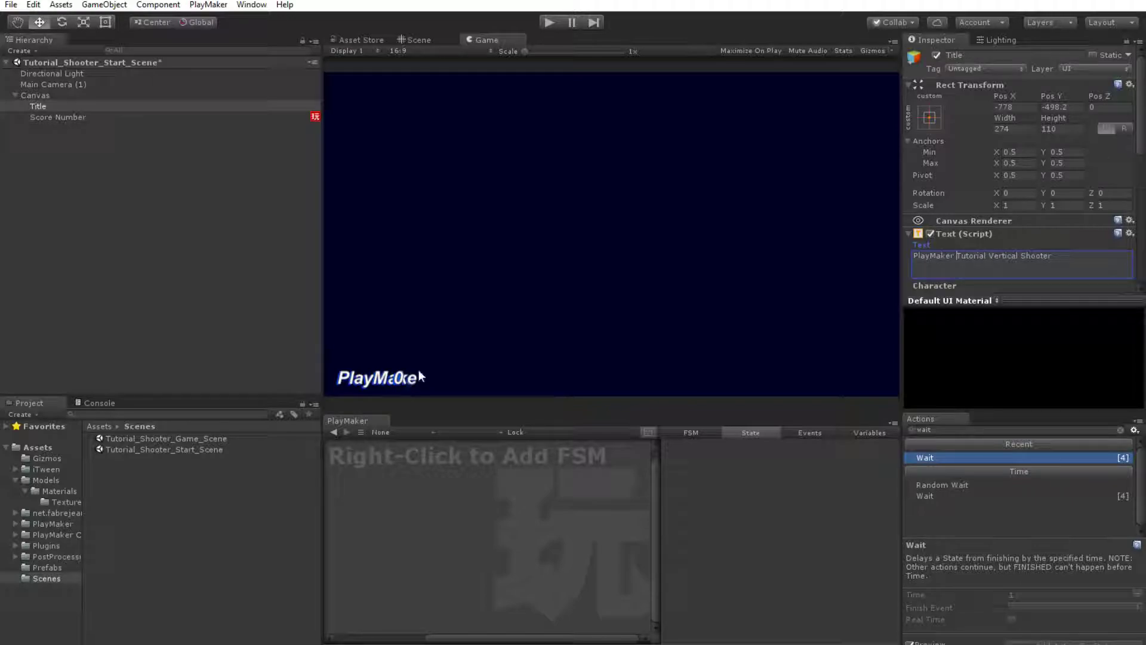
Delete the Score Number object and move PlayMakerGUI above Canvas in the hierarchy
click(54, 120)
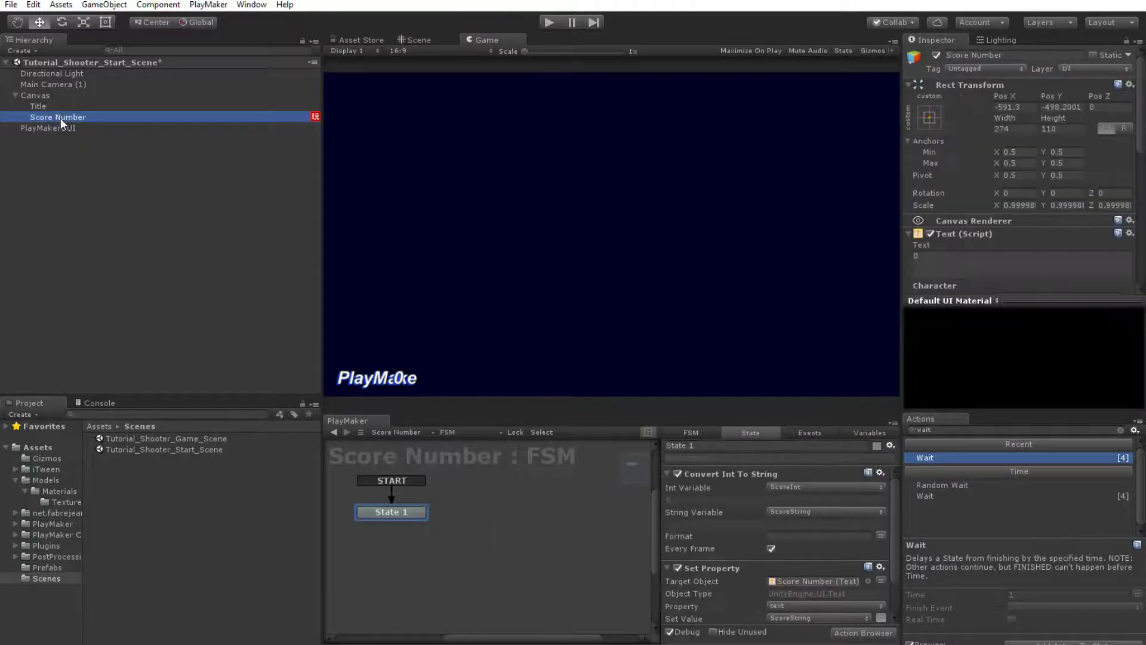
key(Delete)
drag(42, 116, 42, 89)
Enlarge the Title's text rectangle to about 1811 by 694 and set its Pos X and Pos Y to 0
click(37, 117)
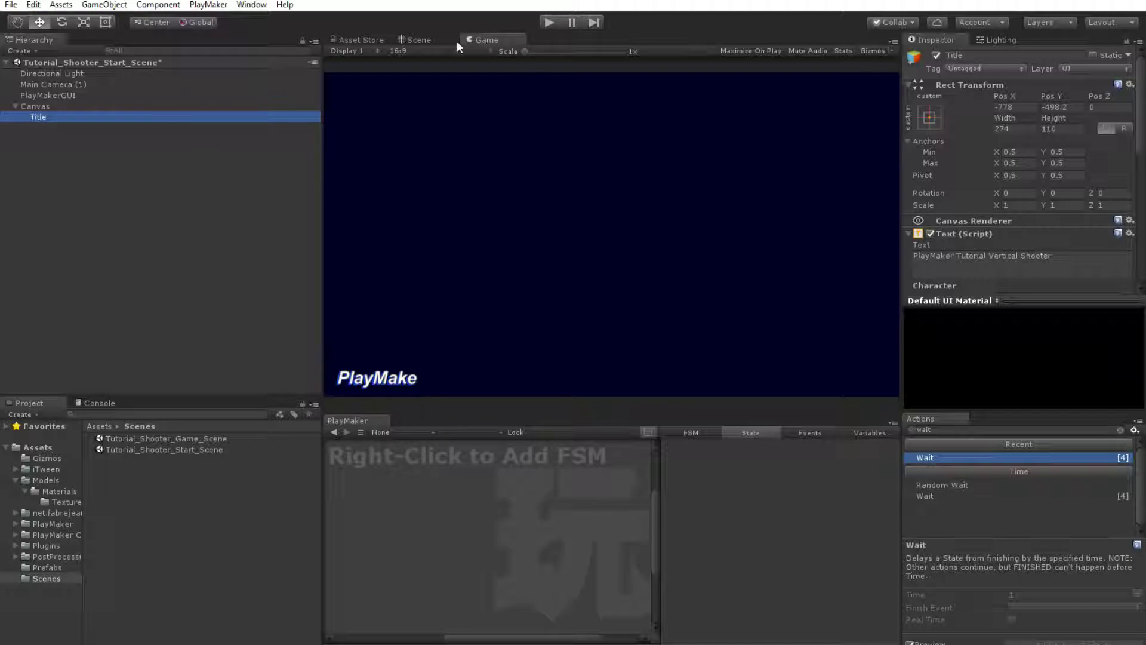
click(418, 40)
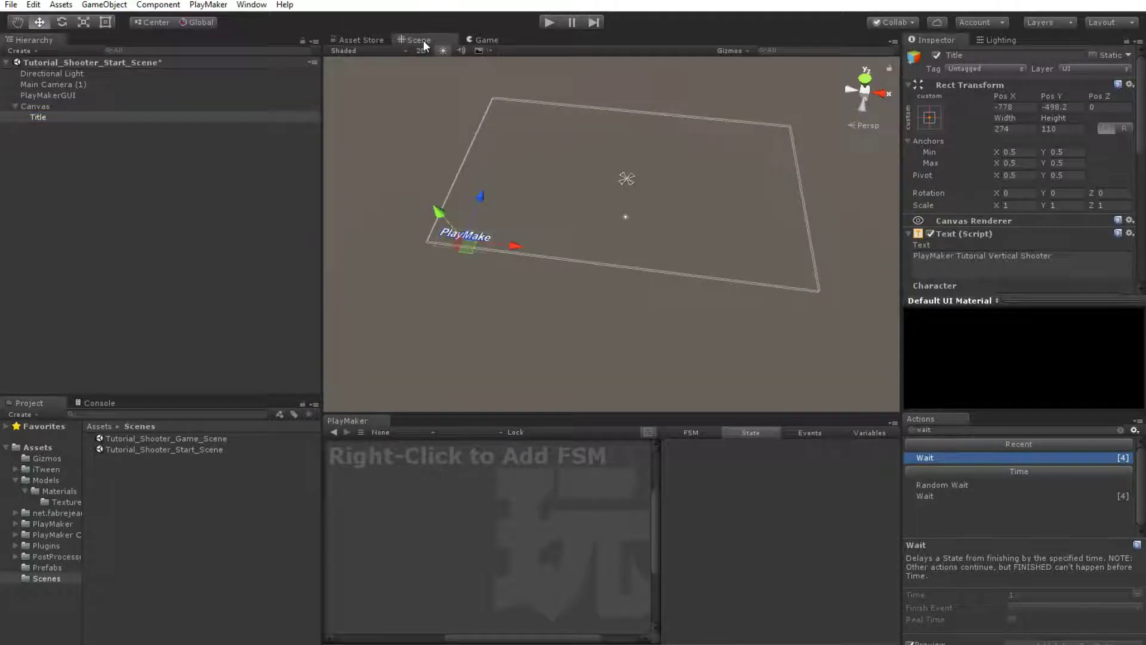
click(105, 22)
drag(500, 237, 787, 176)
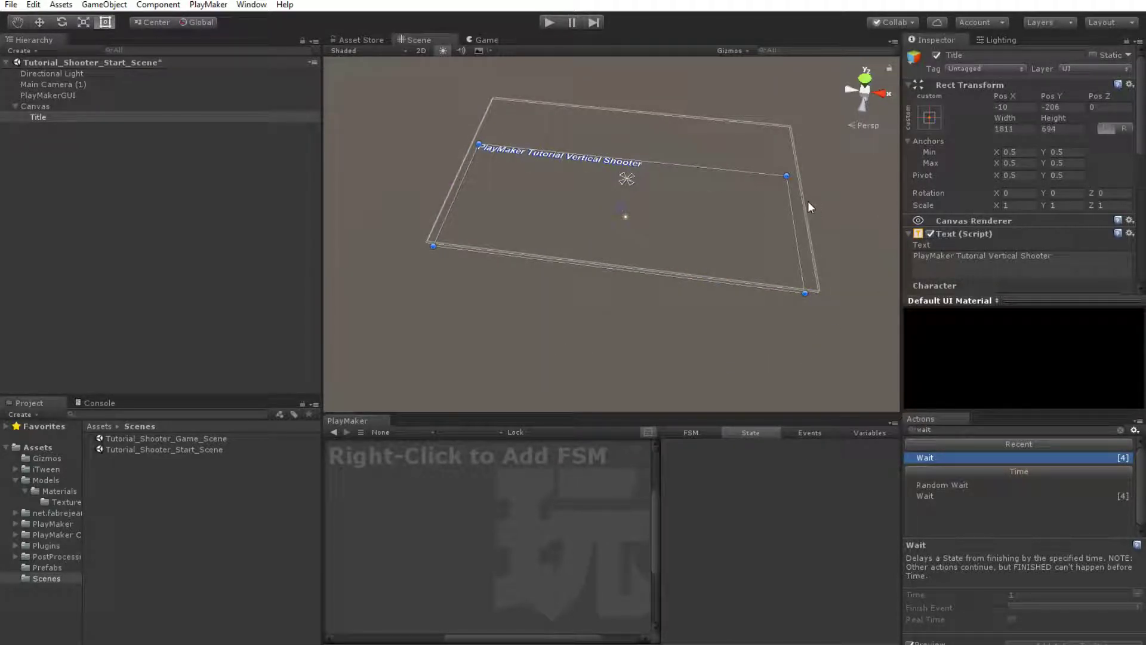
text(0)
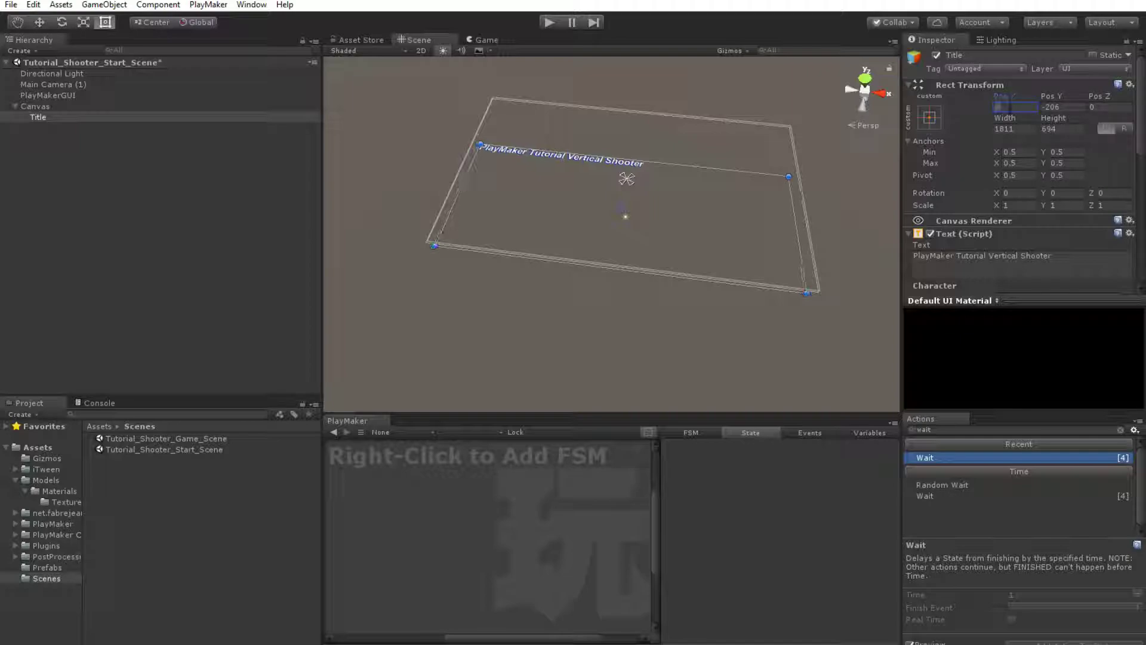
click(1066, 107)
text(0)
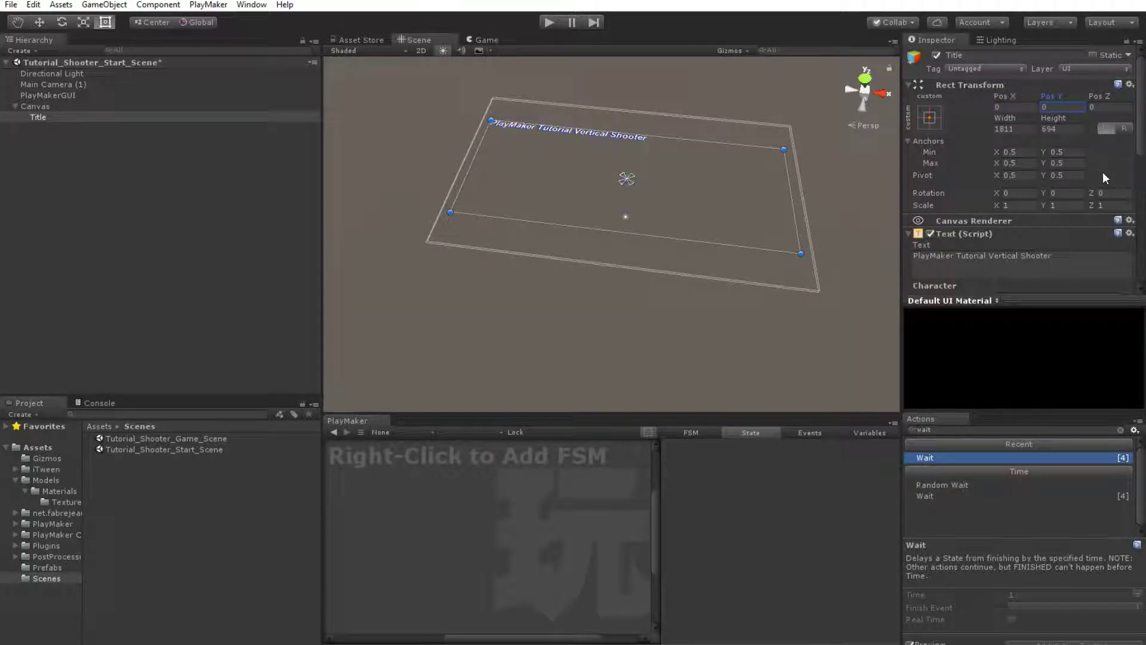
Set the Title's font size to 100 and centre its text horizontally, then check it in the Game view
drag(1141, 130, 1141, 200)
click(965, 139)
text(100)
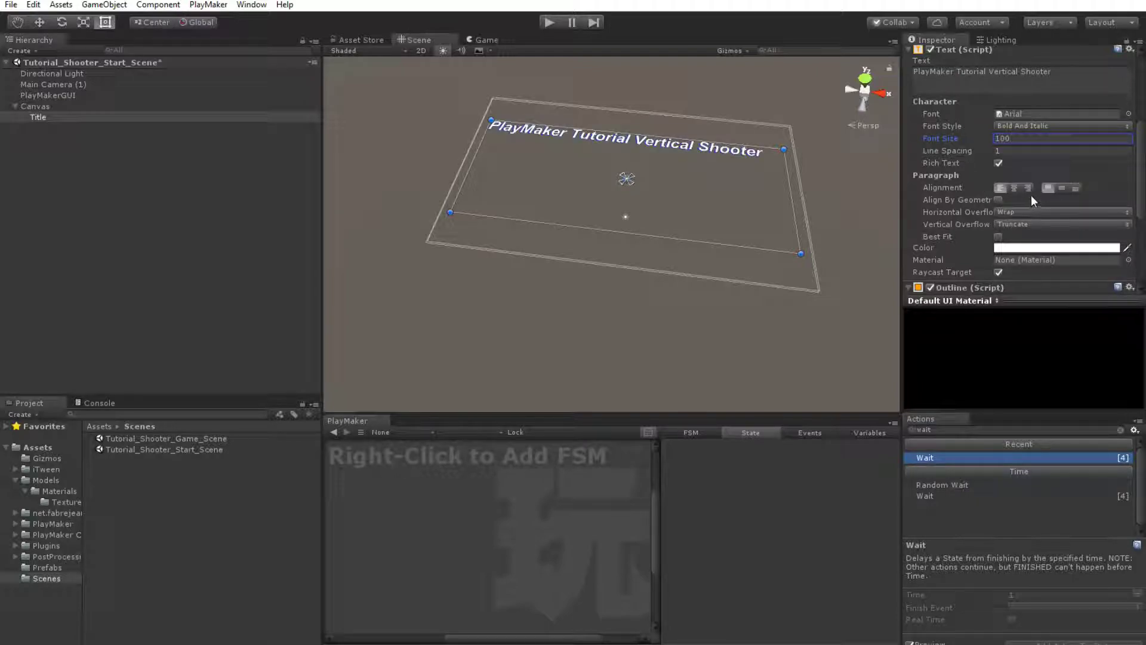
click(1014, 188)
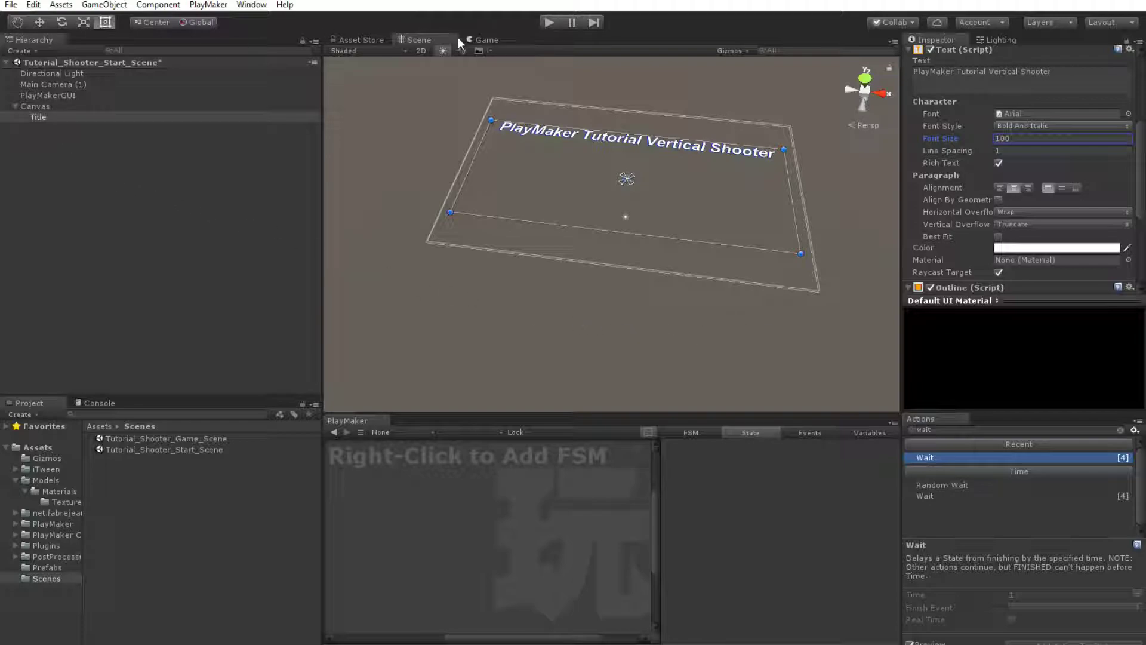
click(483, 40)
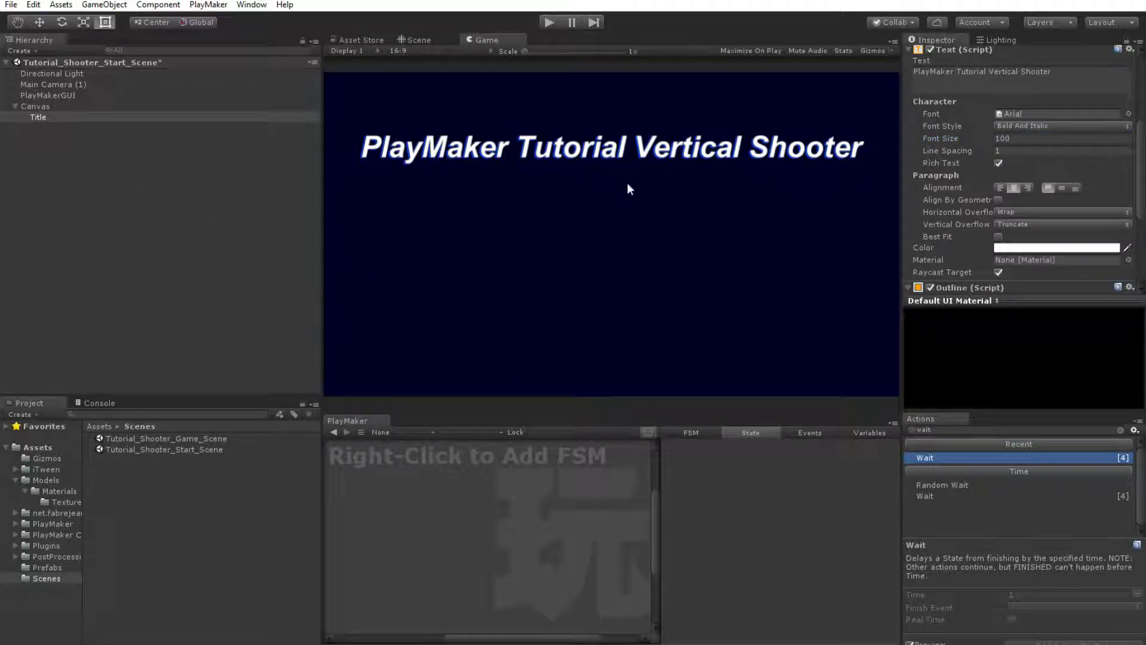
Try yellow and blue as the Title's text colour, then restore it to white
click(1016, 248)
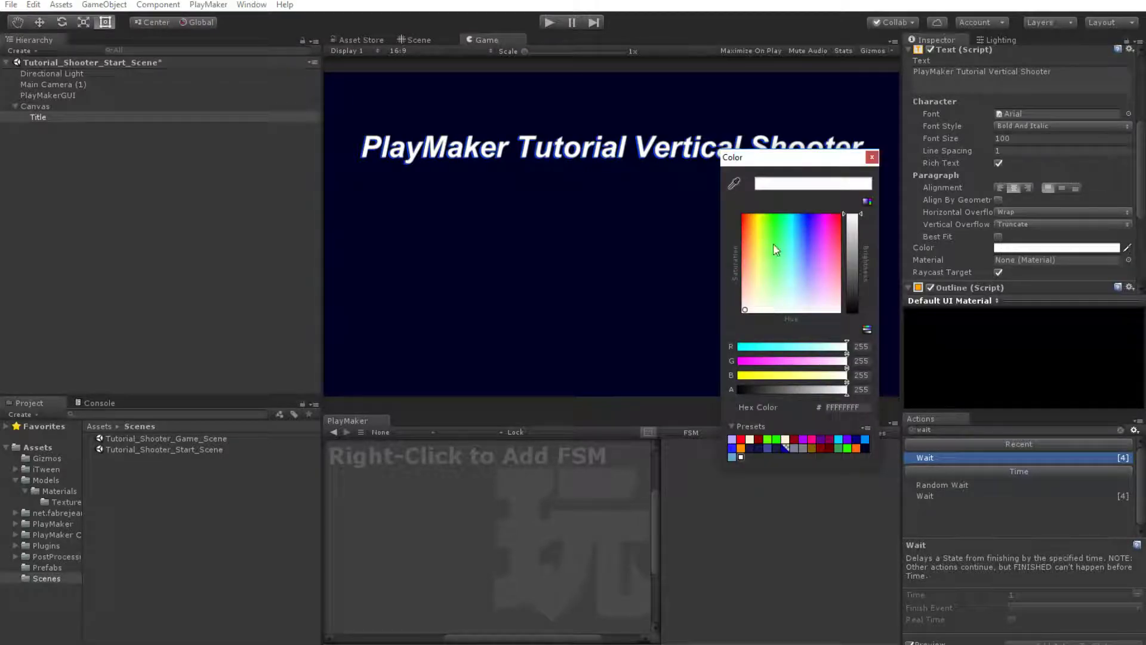
click(759, 215)
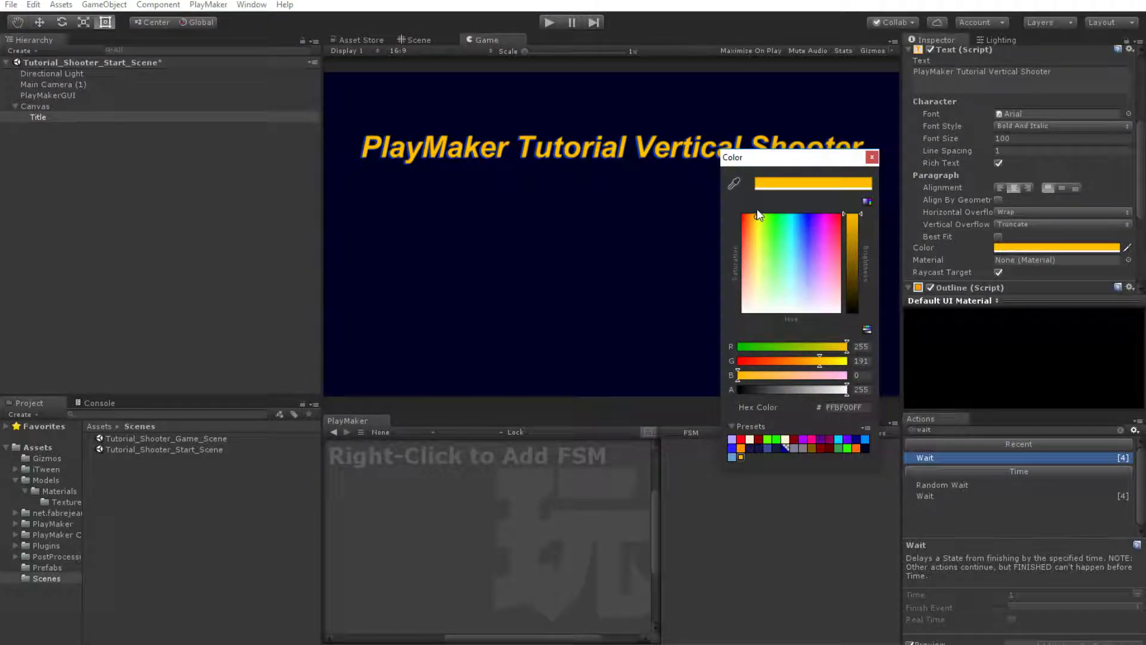
drag(819, 358, 843, 373)
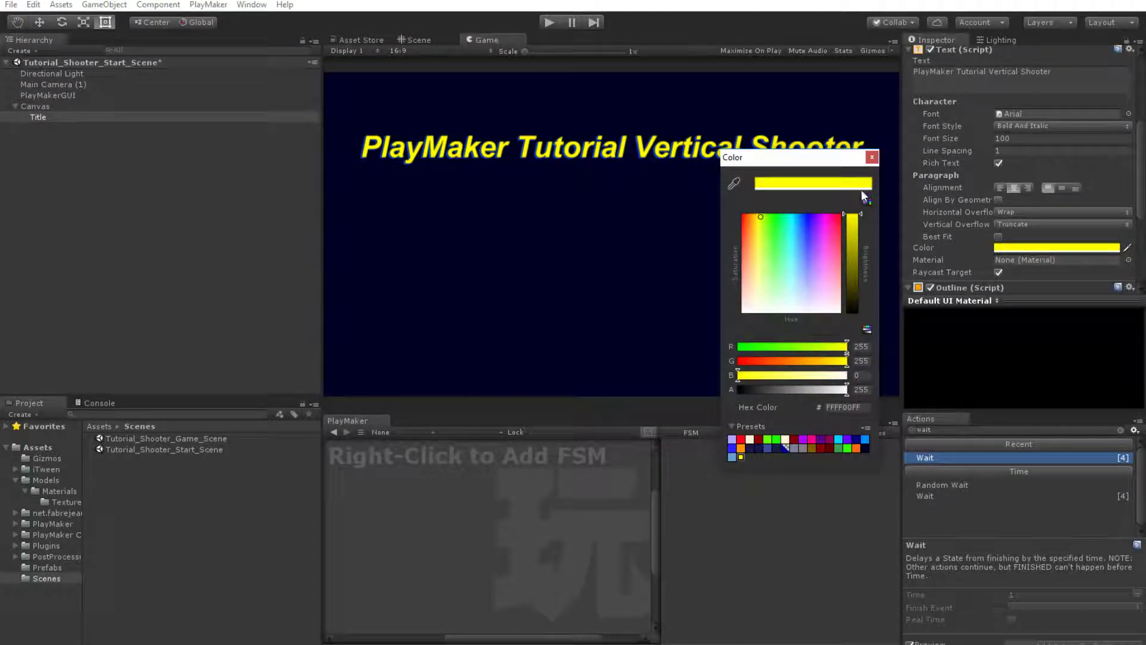
drag(818, 223, 797, 206)
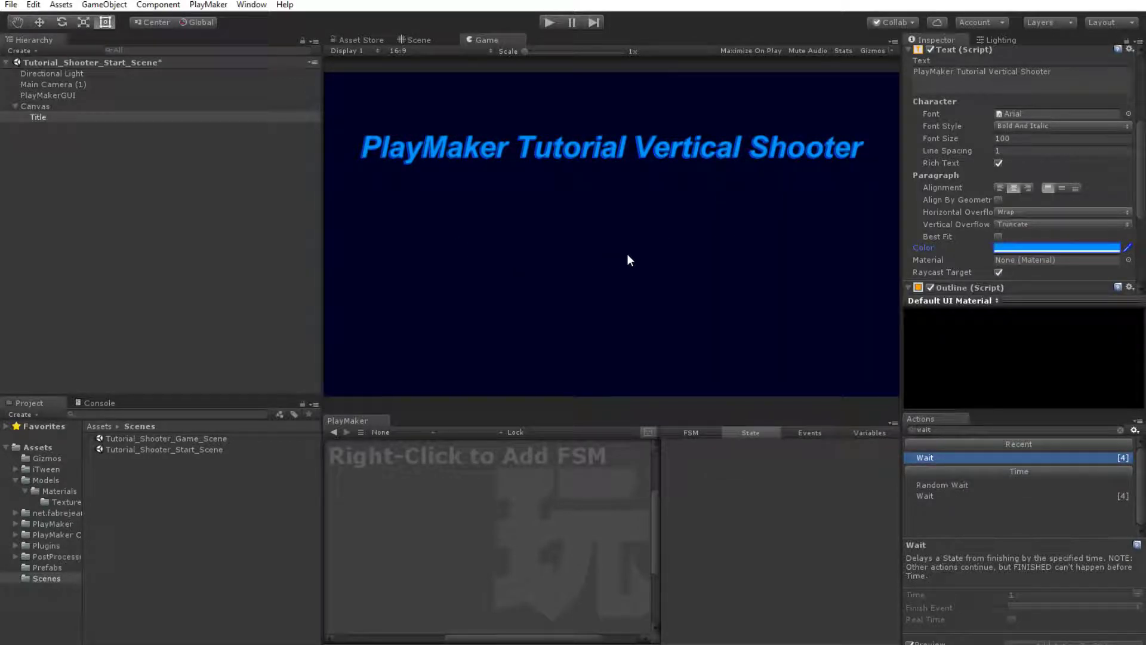
click(1029, 251)
drag(767, 230, 746, 310)
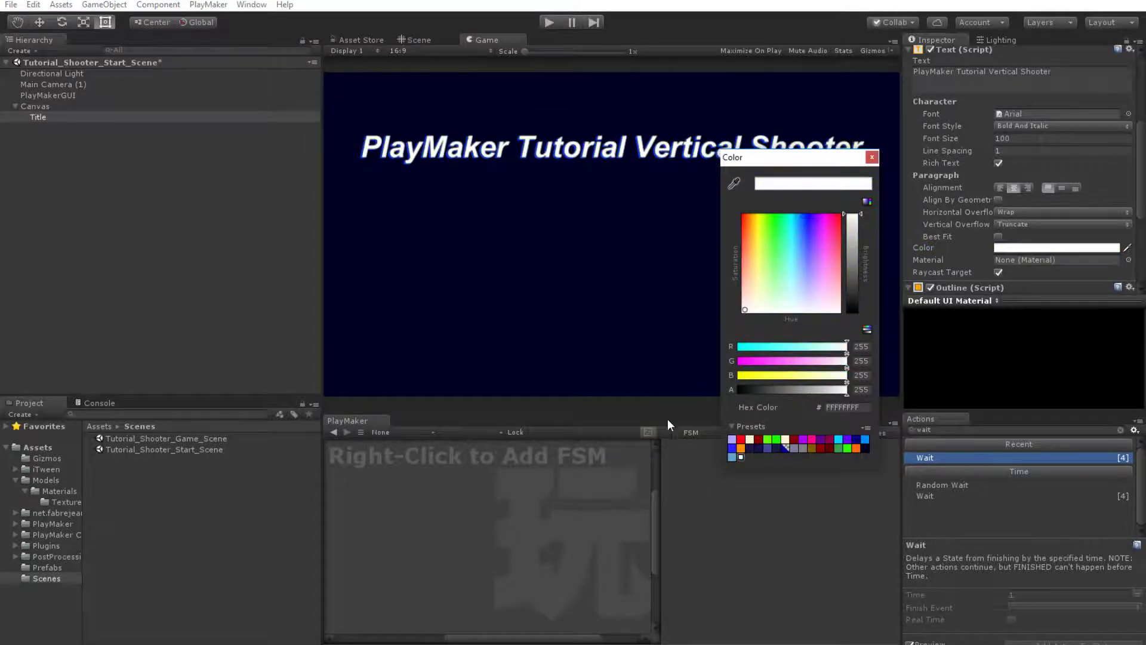
click(872, 157)
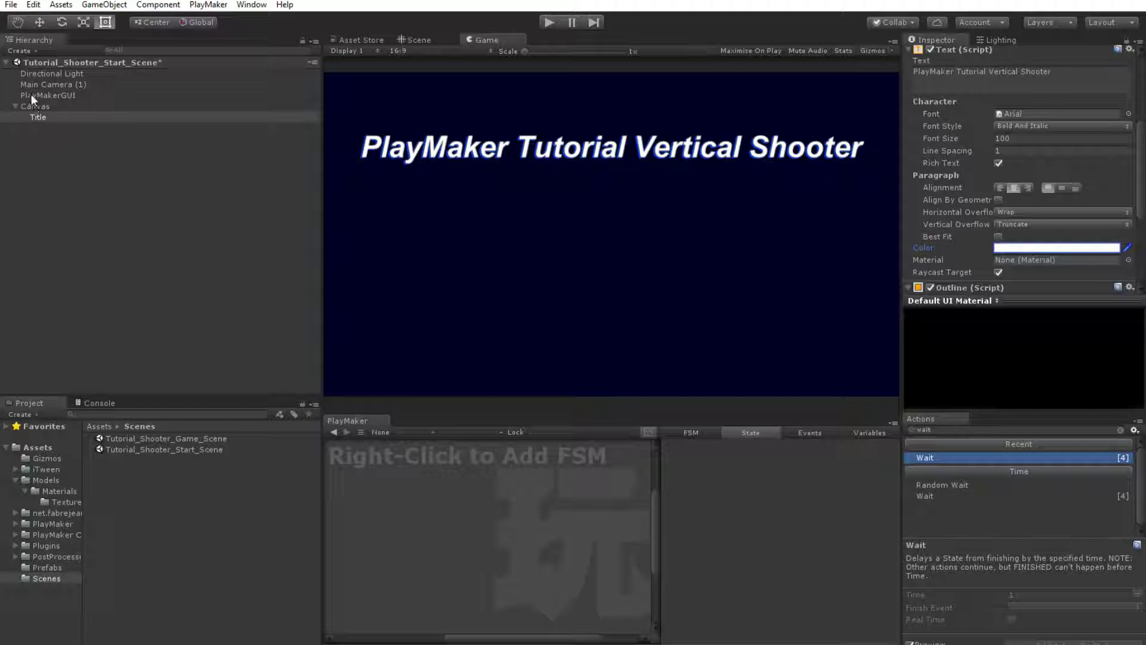
Duplicate the Title object under Canvas and rename the copy Start
click(41, 105)
click(41, 116)
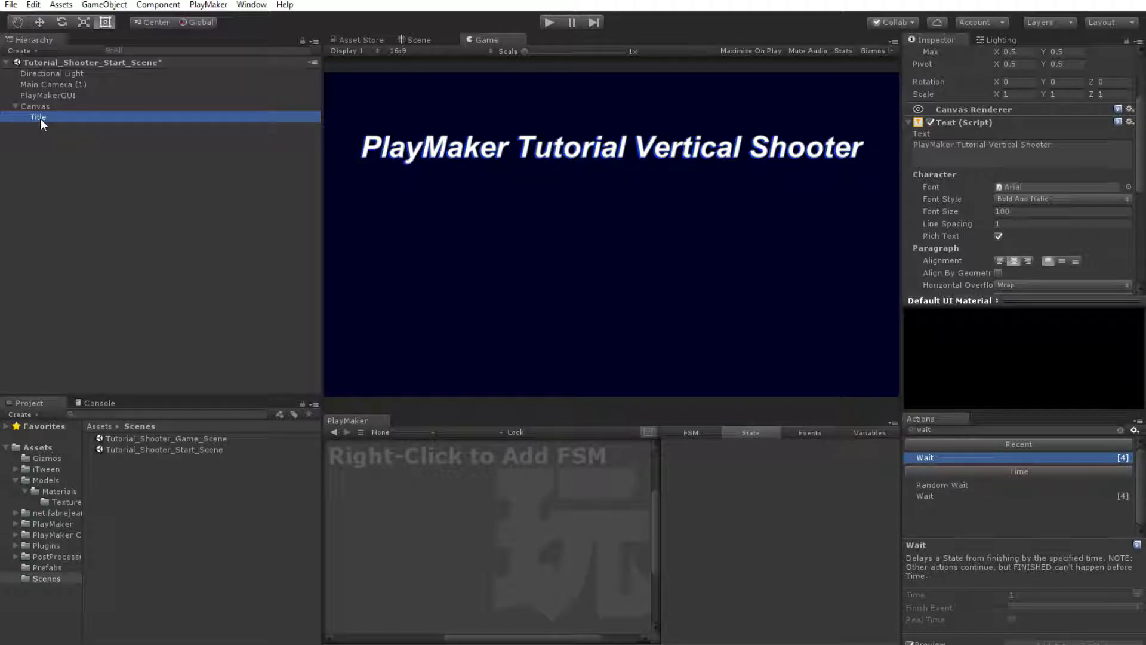
key(ctrl+d)
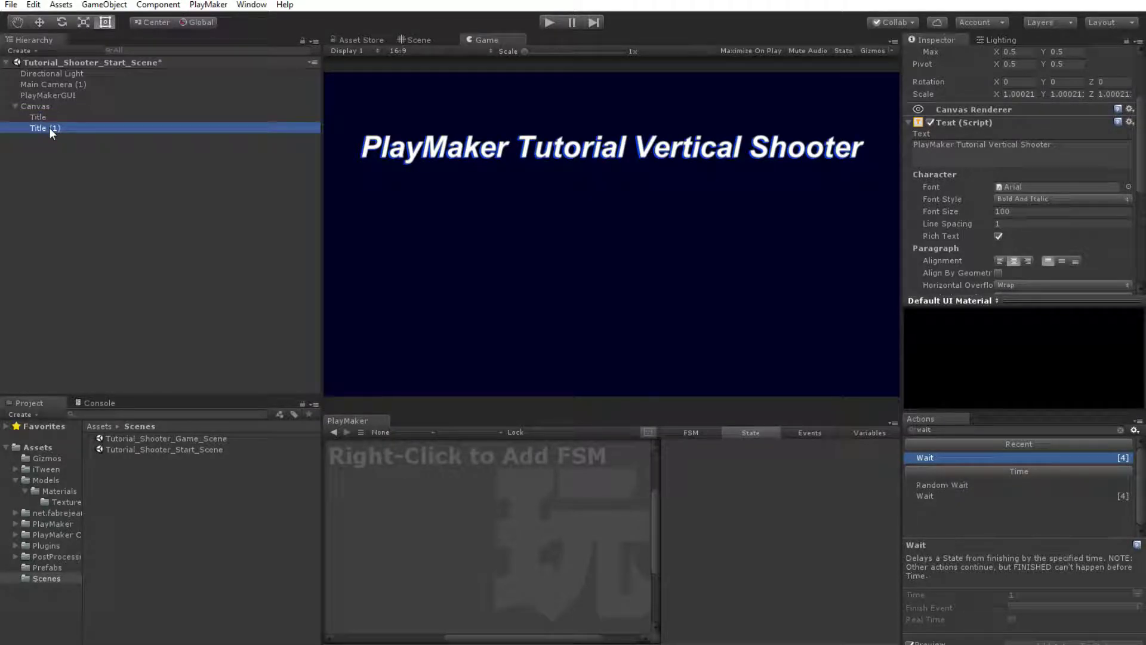
click(58, 127)
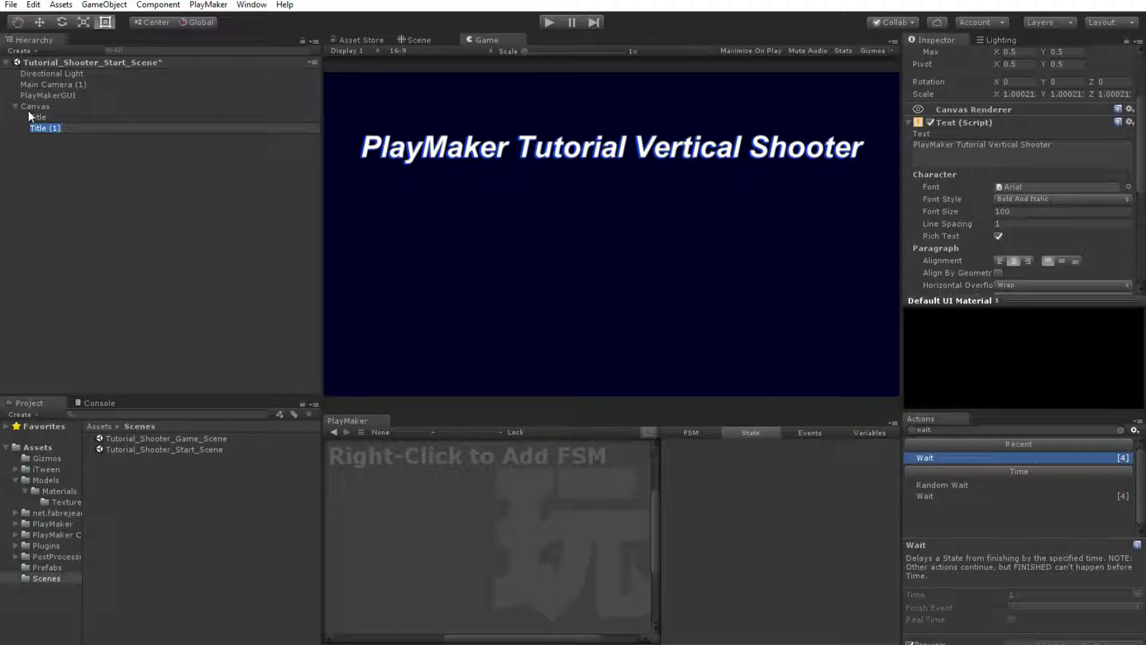
text(Start)
key(Return)
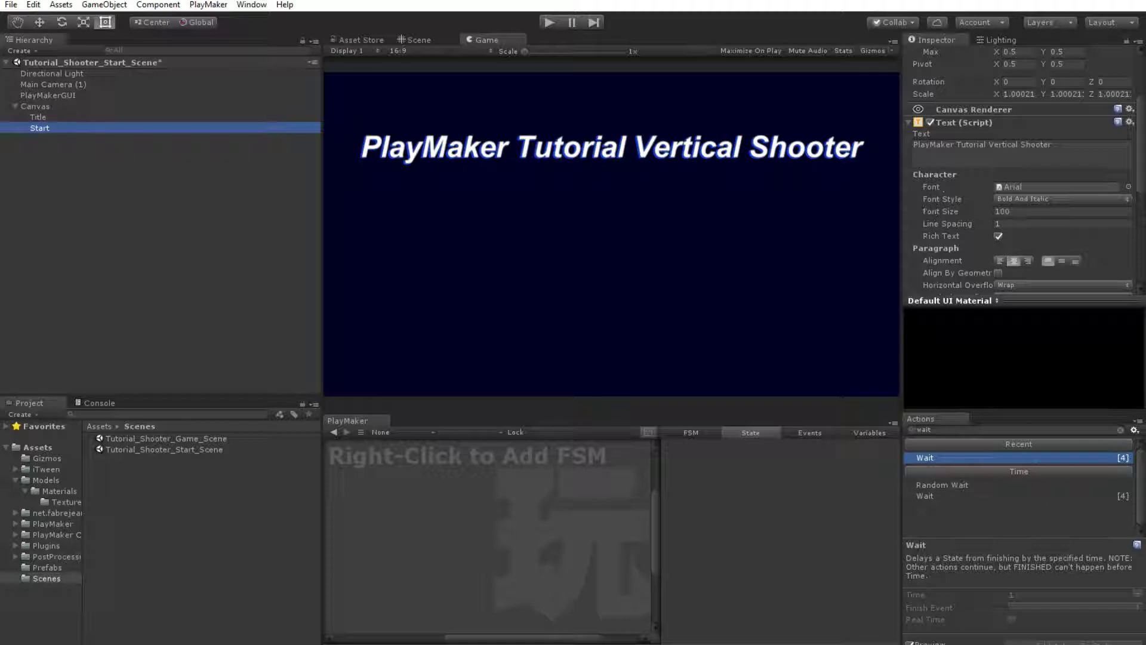
Replace the Start object's text with "Start: Press A"
click(1058, 142)
text(S)
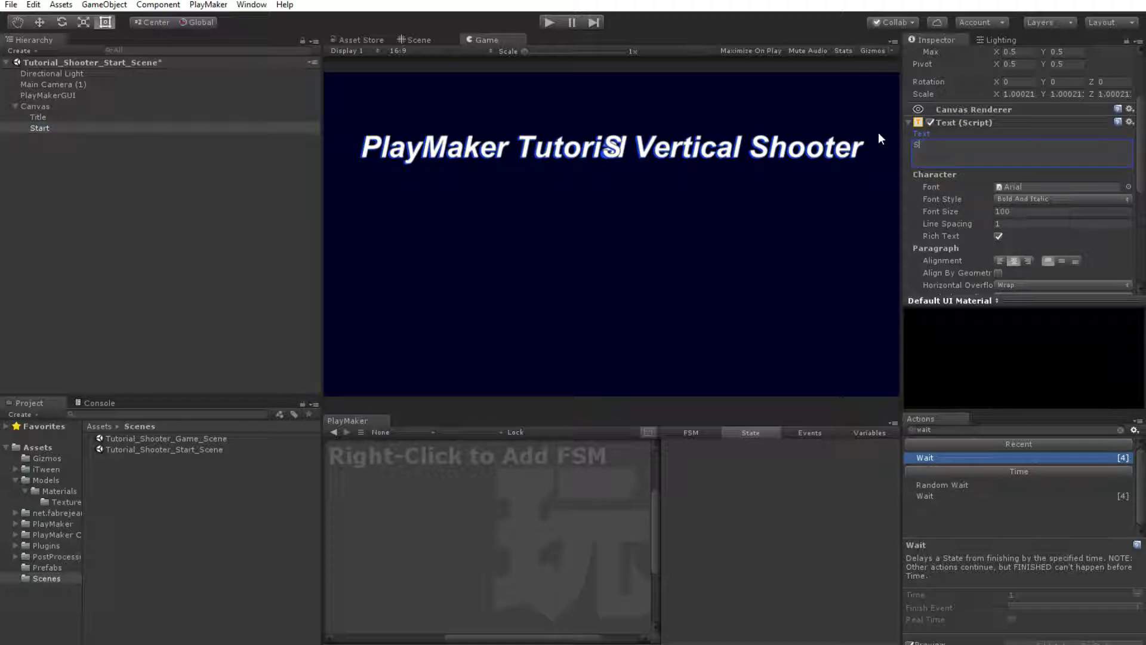
text(tart: A)
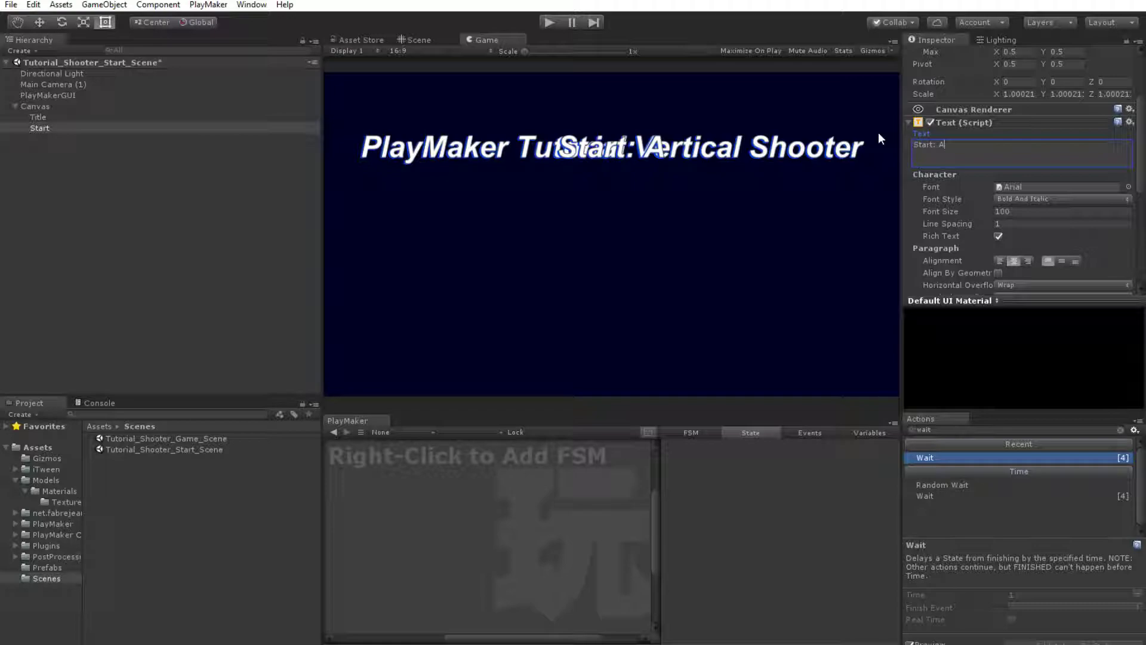
key(BackSpace)
text(Press A)
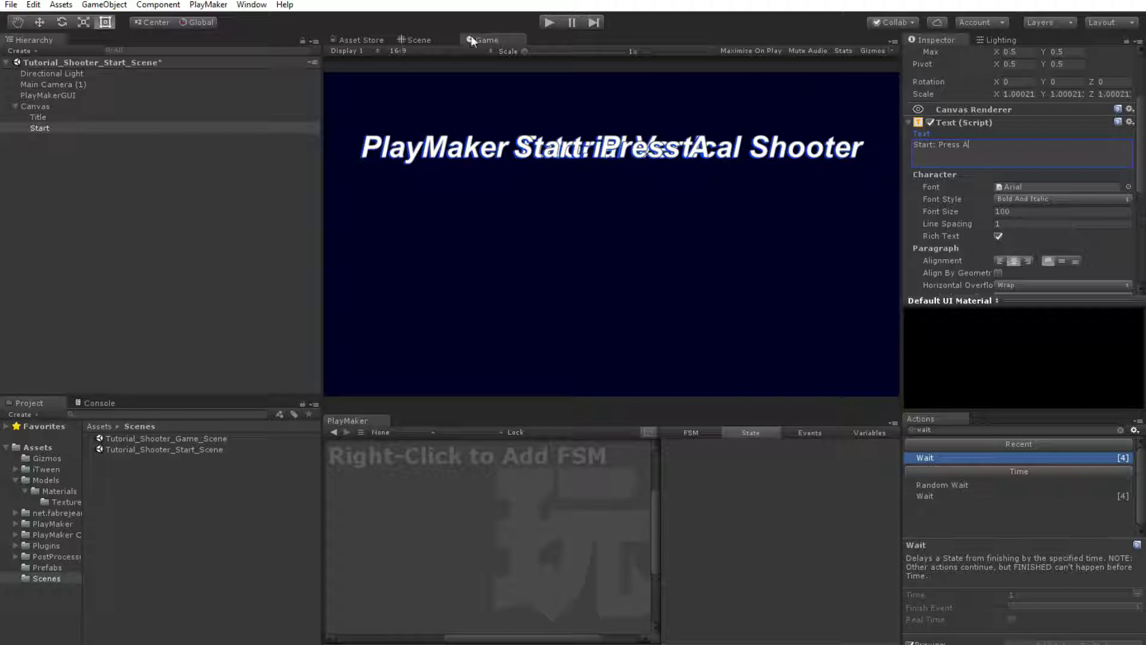
Lower the Start text to a Pos Y of about -250 and set its font size to 80
scroll(1091, 100, up, 3)
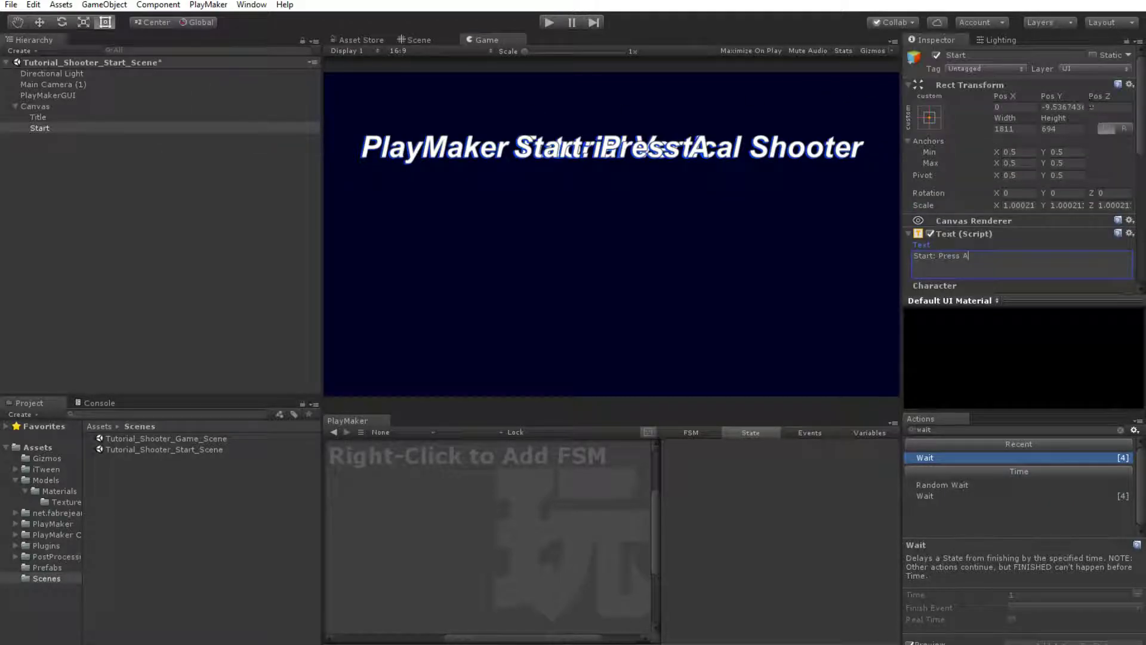
drag(1051, 92, 161, 225)
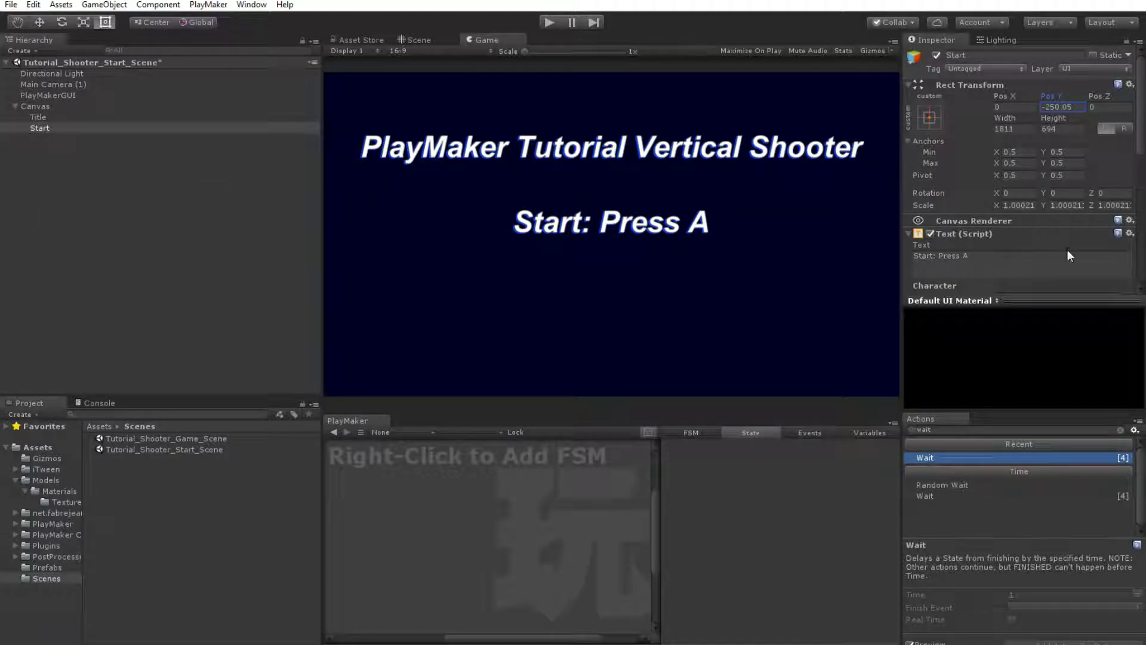
scroll(1054, 249, down, 3)
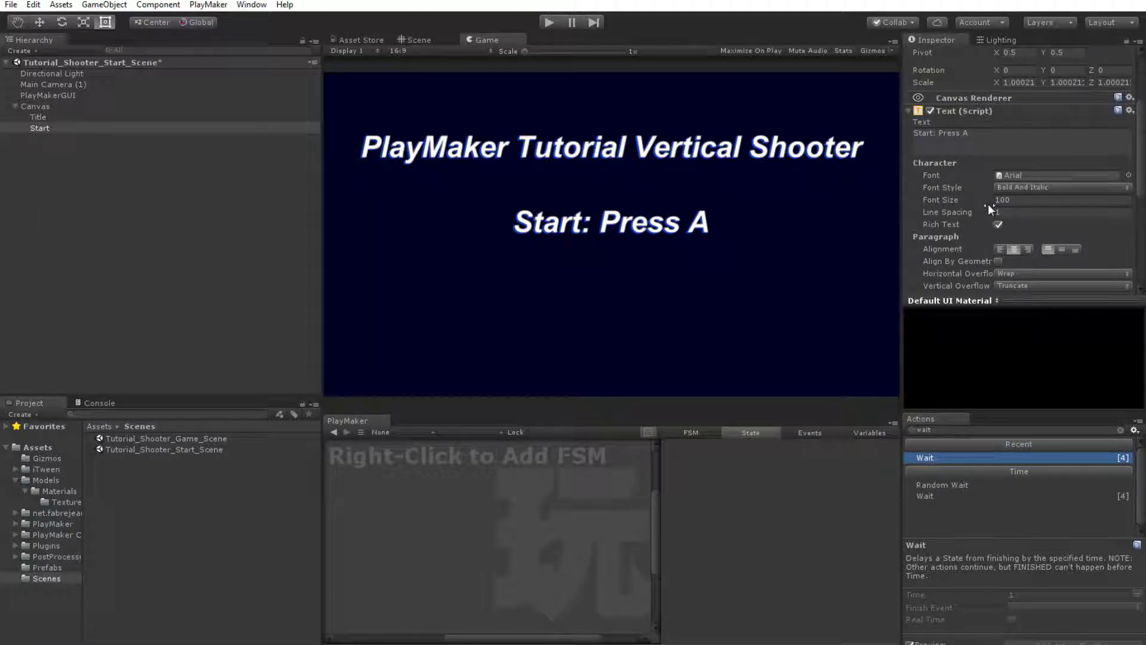
click(937, 200)
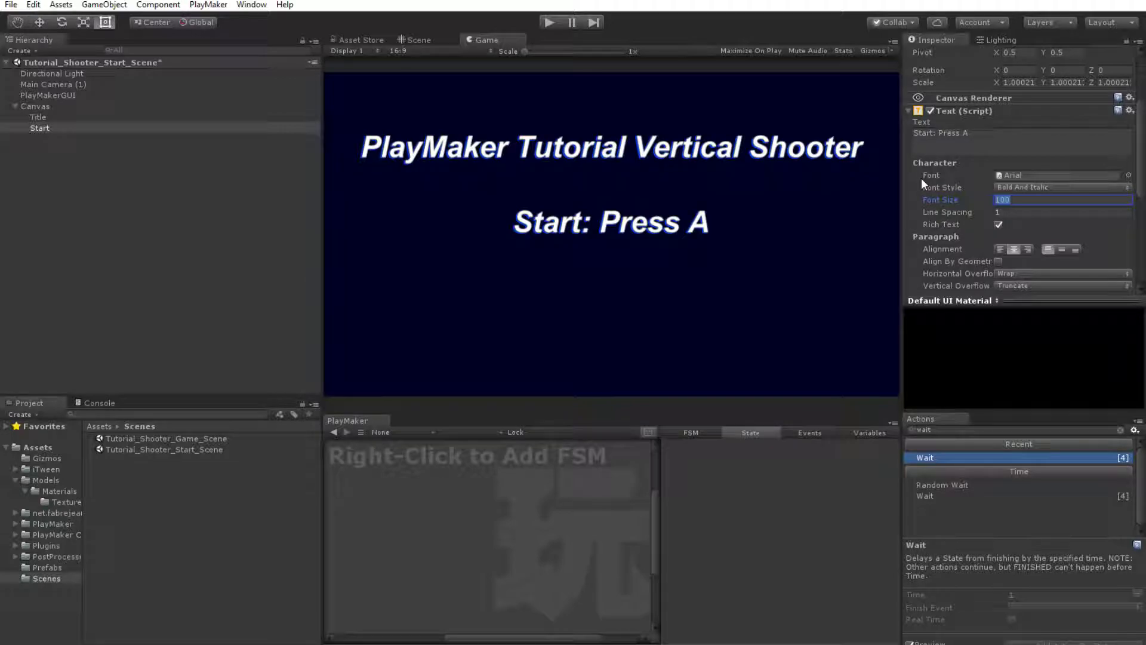
text(80)
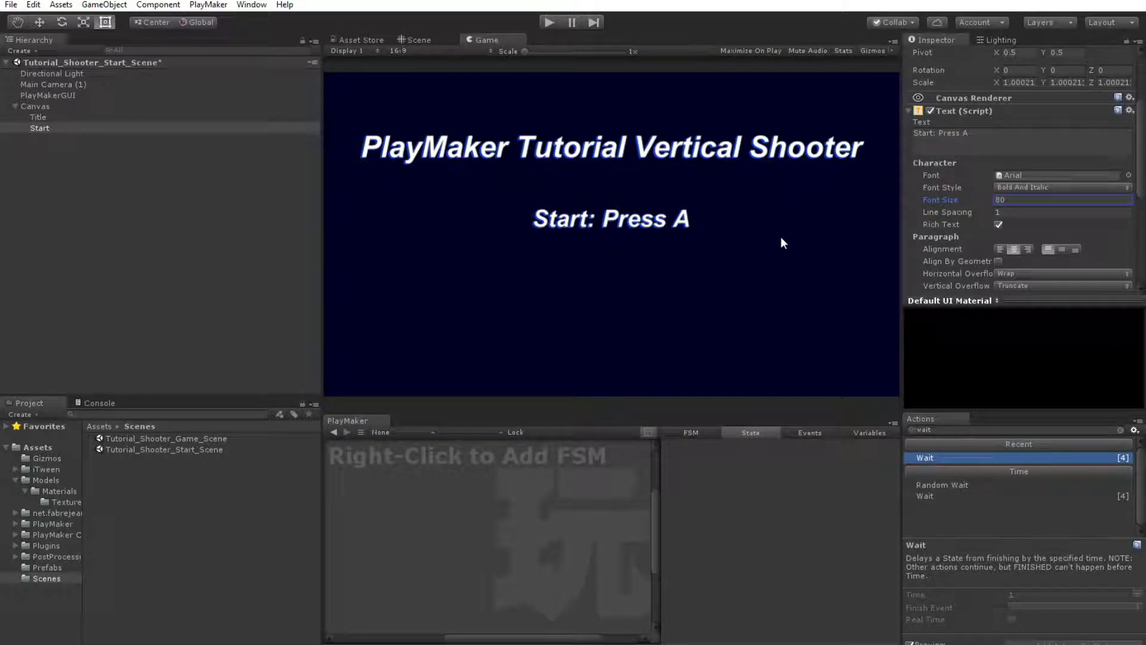
Duplicate the Start object as a new object named Exit with the text "Exit: Press B"
click(45, 127)
key(ctrl+d)
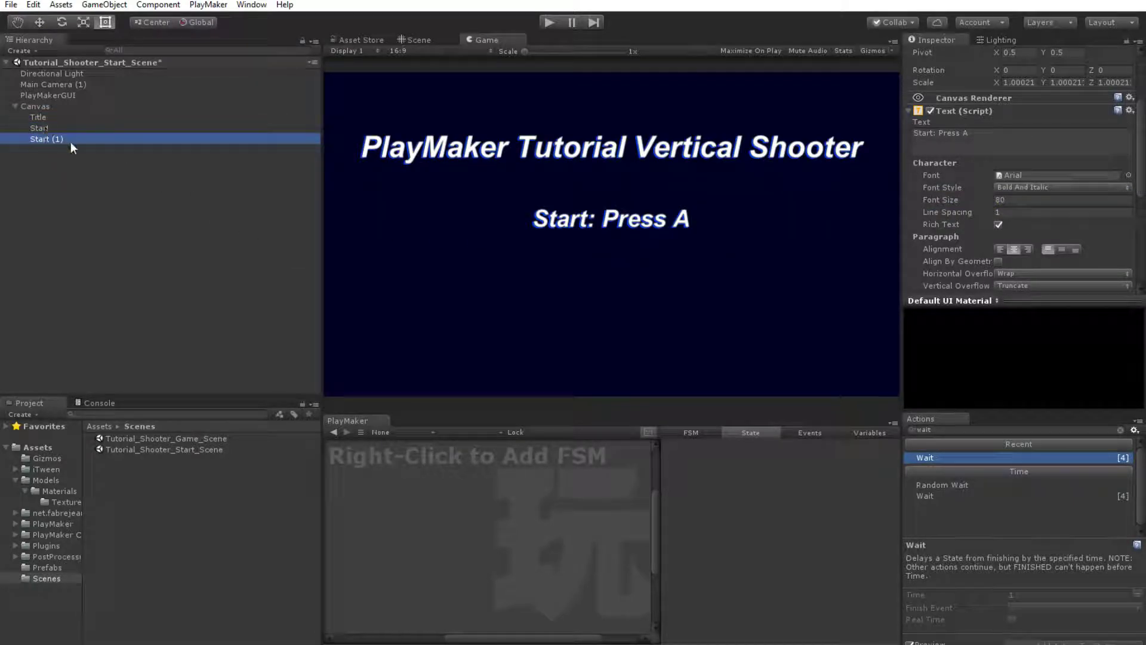
click(61, 141)
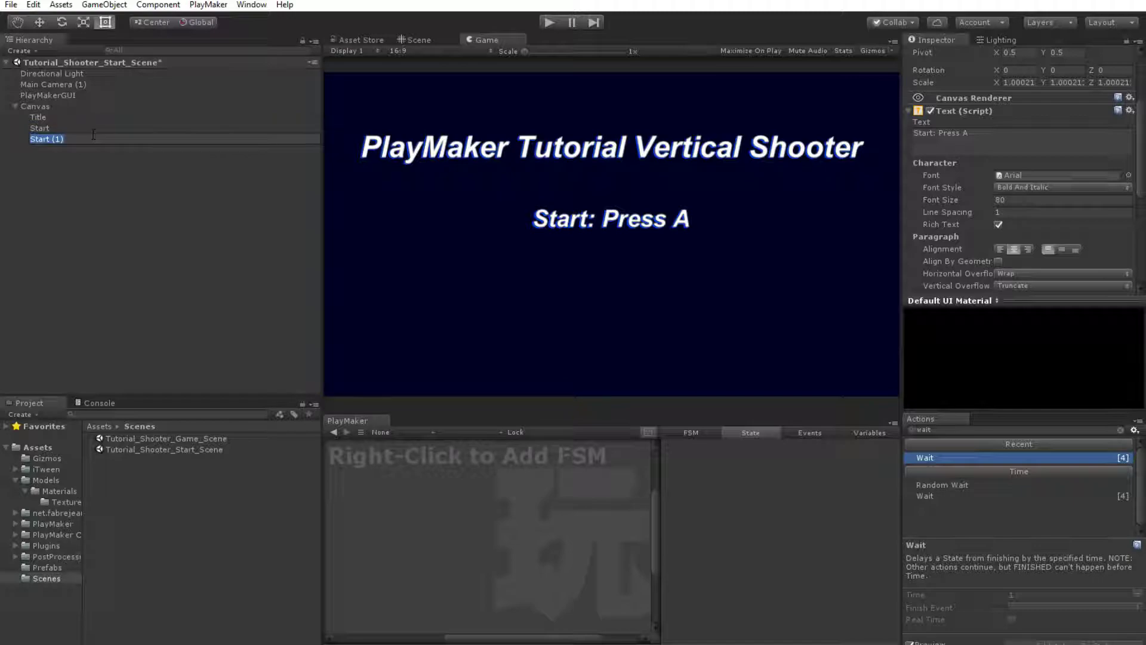
text(Exit)
key(Return)
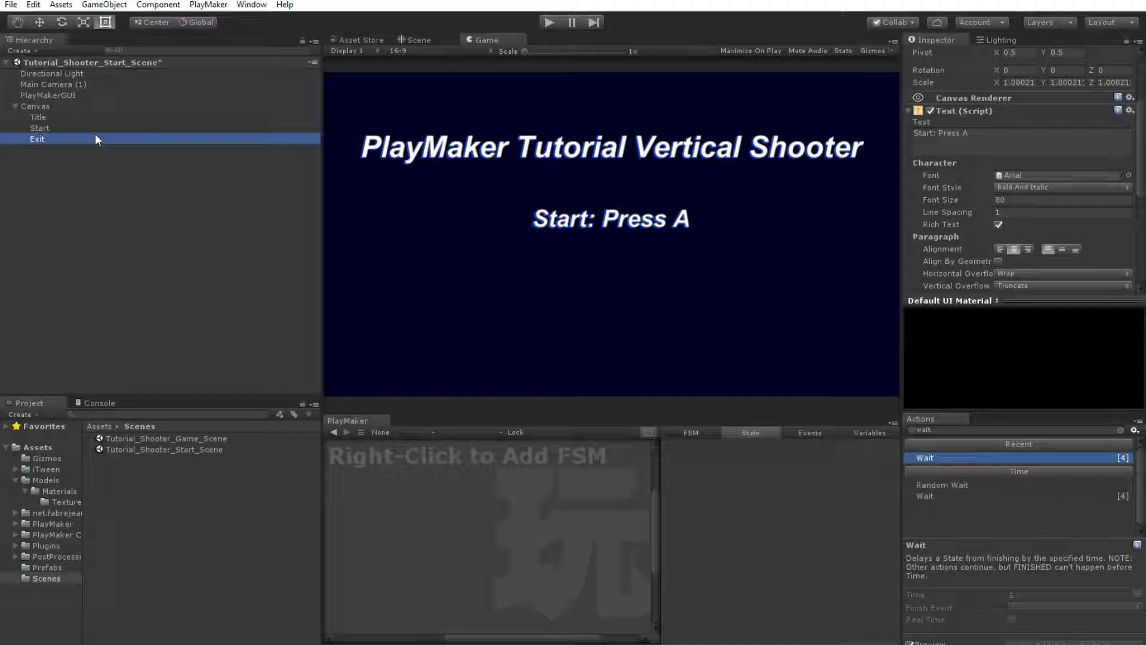
click(983, 134)
text(Exit: Press B)
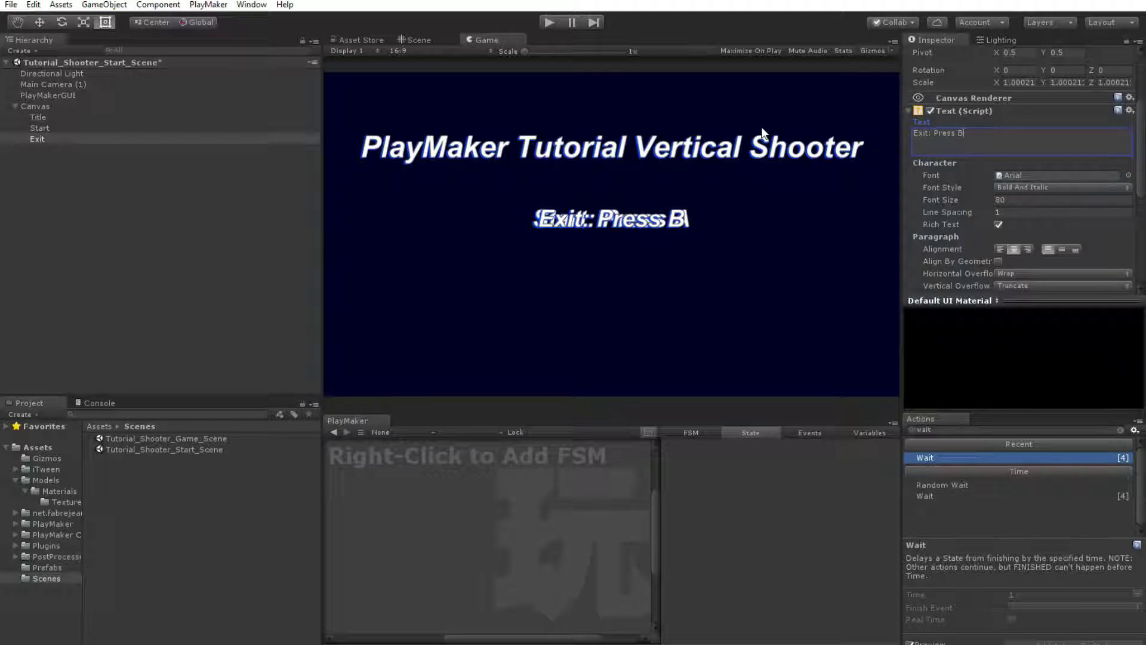
Set the Exit object's Pos Z to 0 and lower its Pos Y to about -373, placing it beneath the Start text
scroll(1092, 127, up, 5)
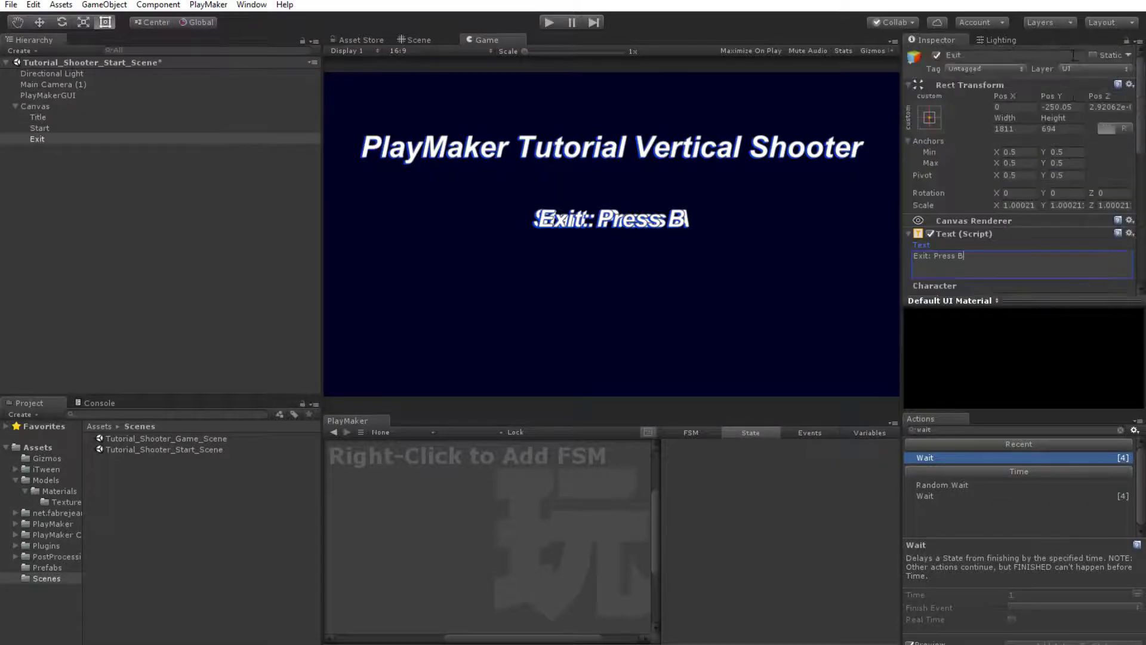
click(1105, 96)
drag(957, 104, 1145, 114)
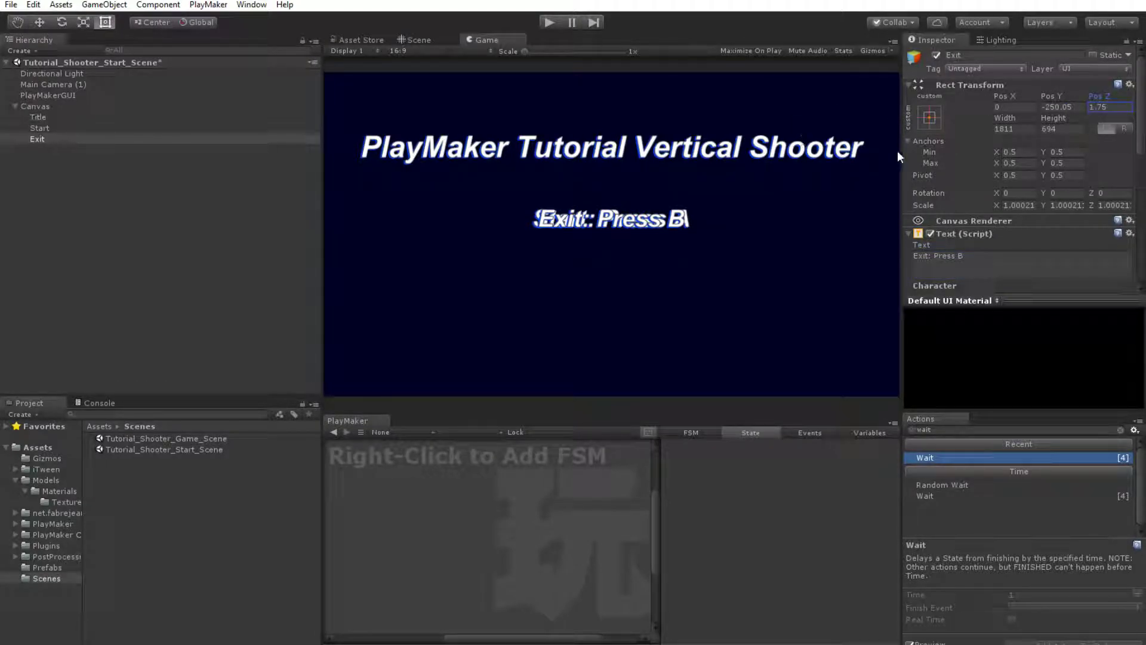
click(1104, 107)
text(0)
drag(1048, 98, 499, 291)
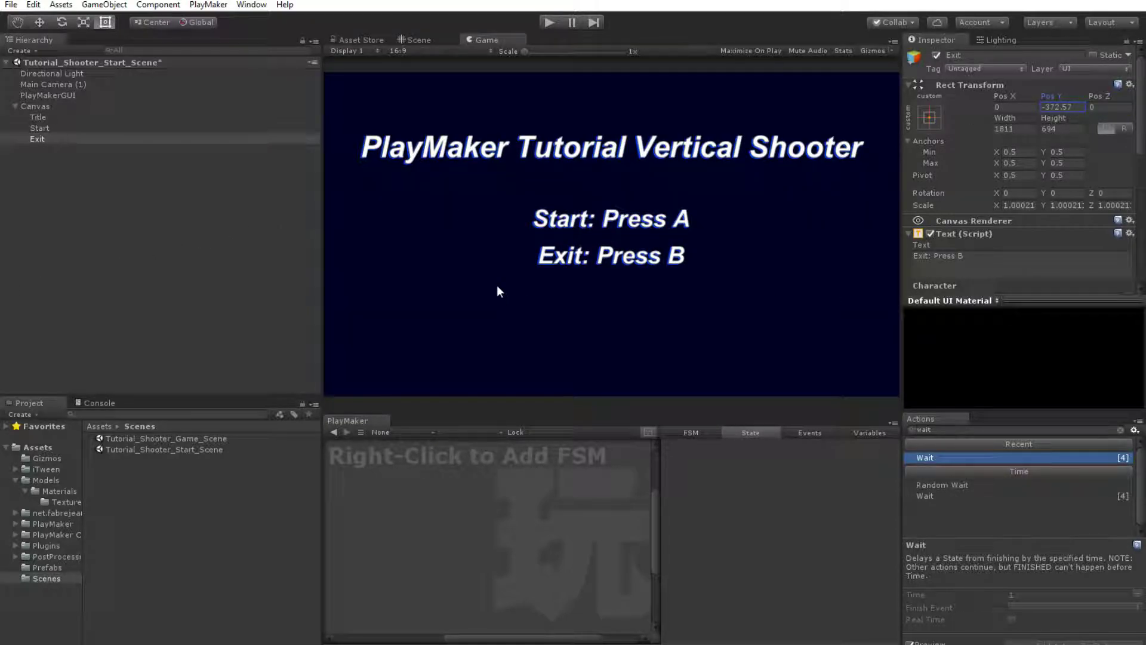
Move the Title, Start and Exit texts down together by about 110 units, then raise the Title alone to Pos Y 12
click(413, 40)
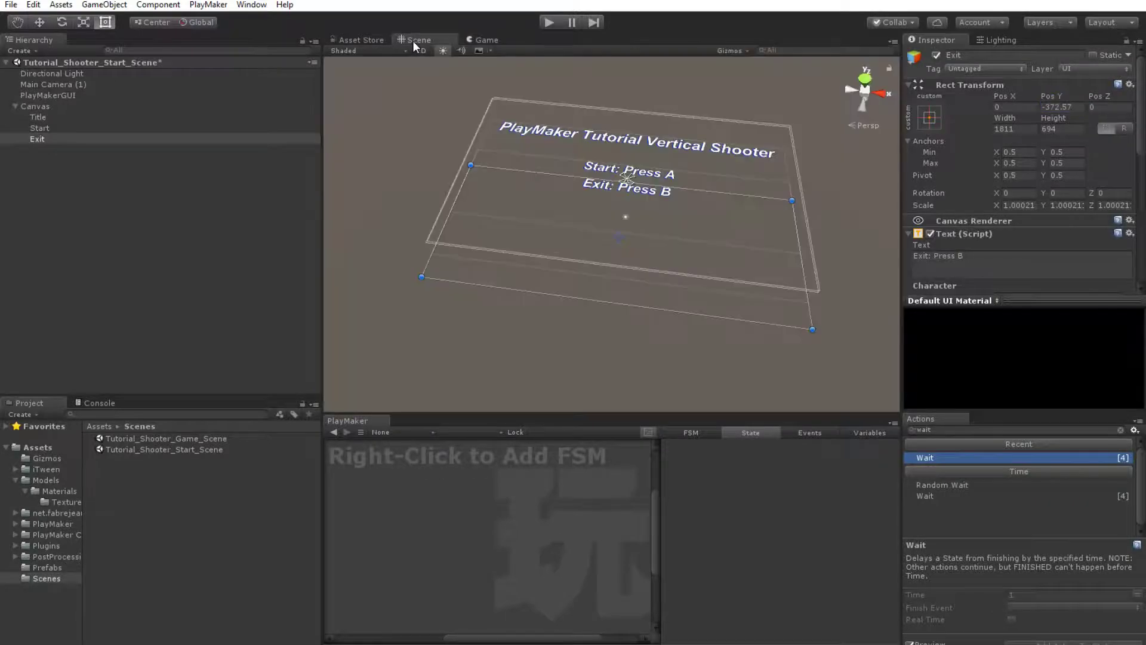
click(21, 117)
shift+click(39, 140)
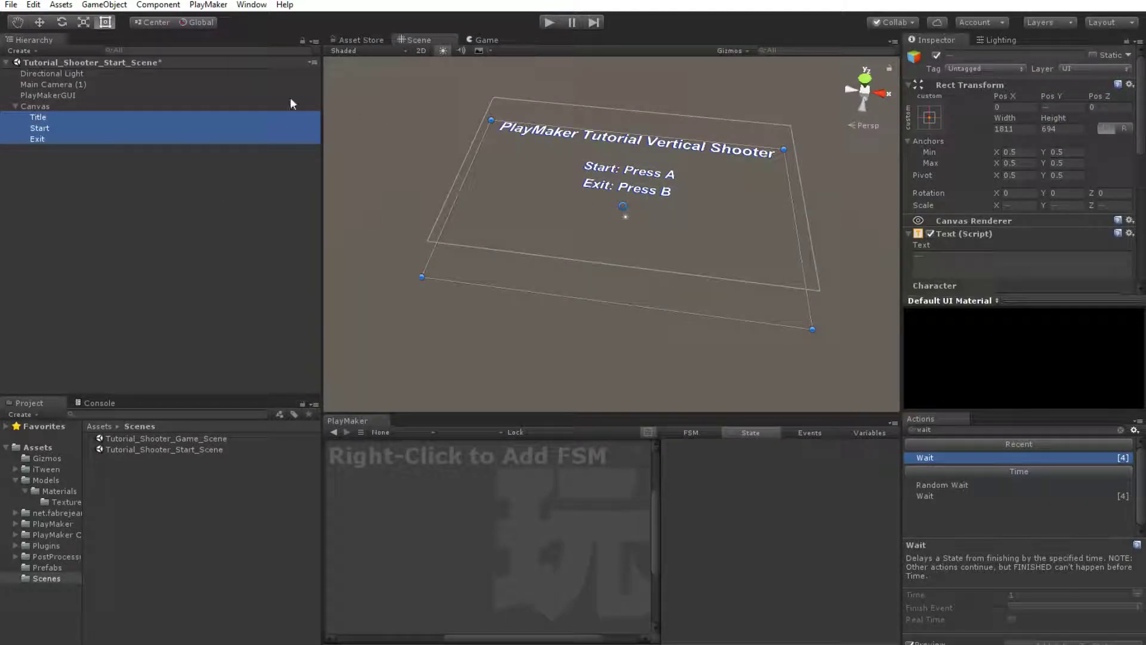
click(39, 22)
right_drag(667, 199, 568, 198)
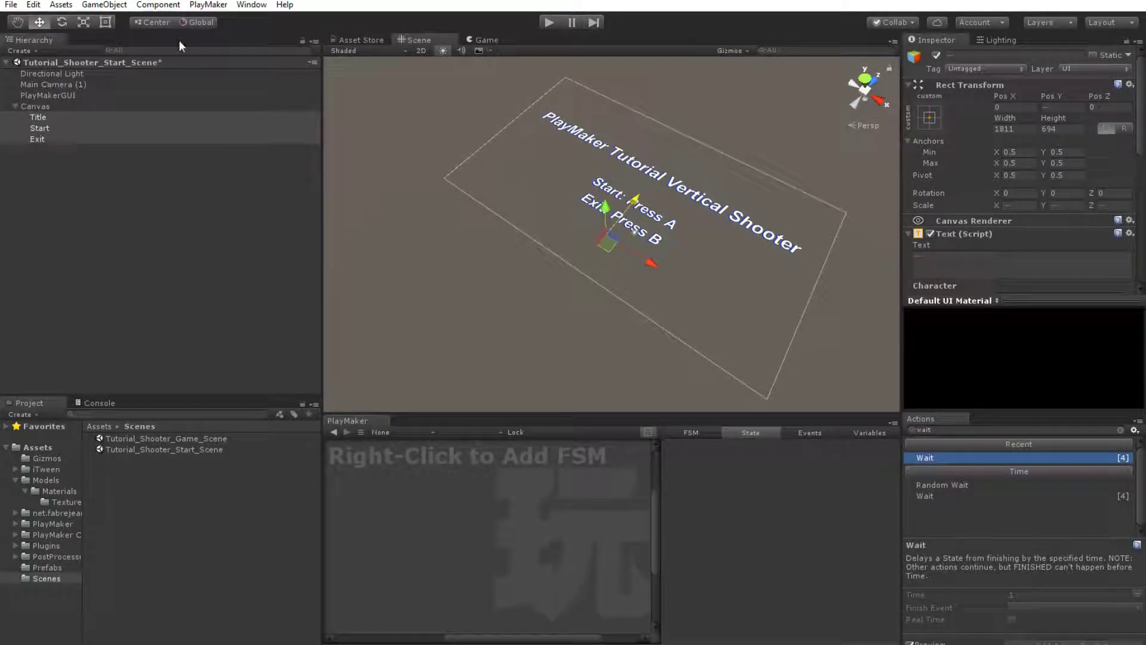
click(478, 40)
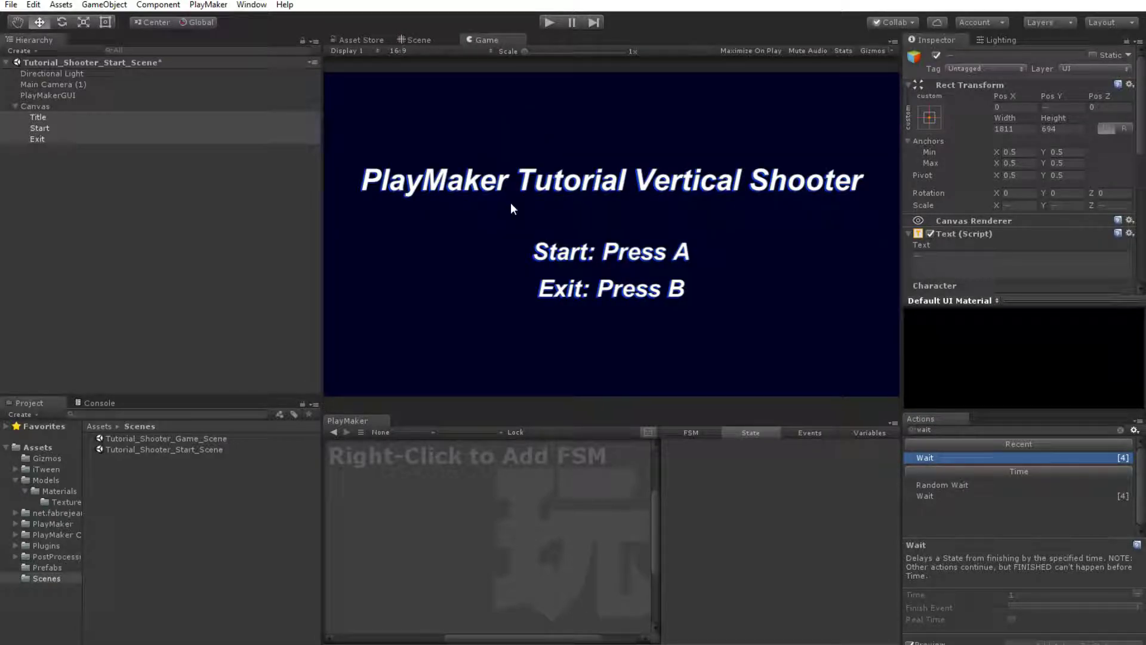
click(39, 117)
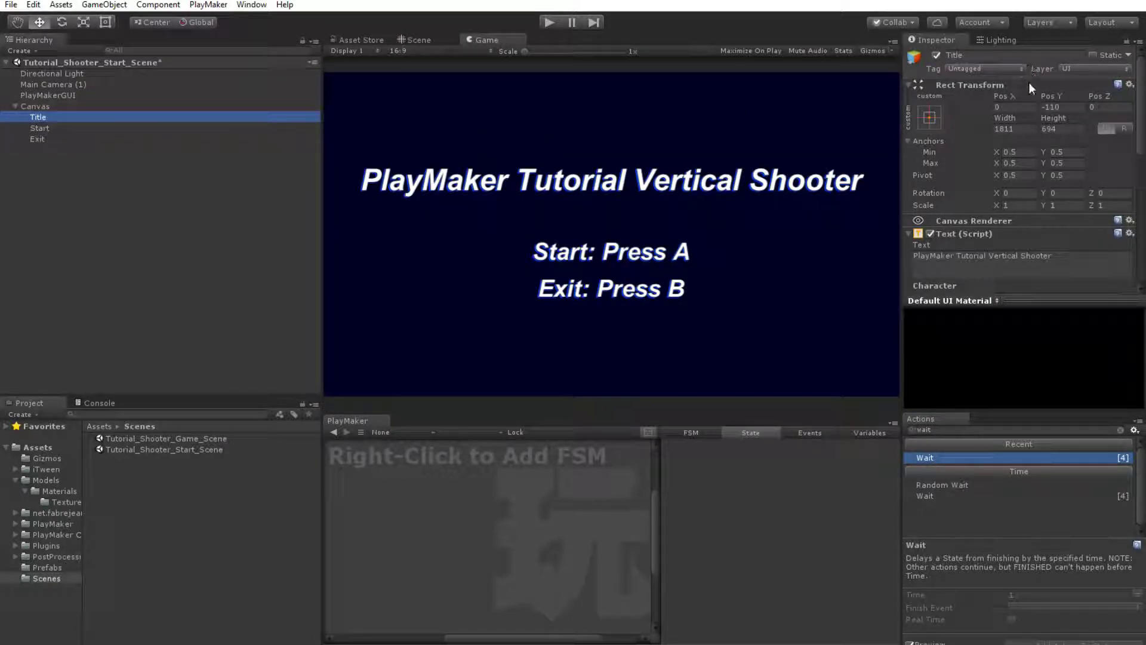
drag(1054, 101, 62, 221)
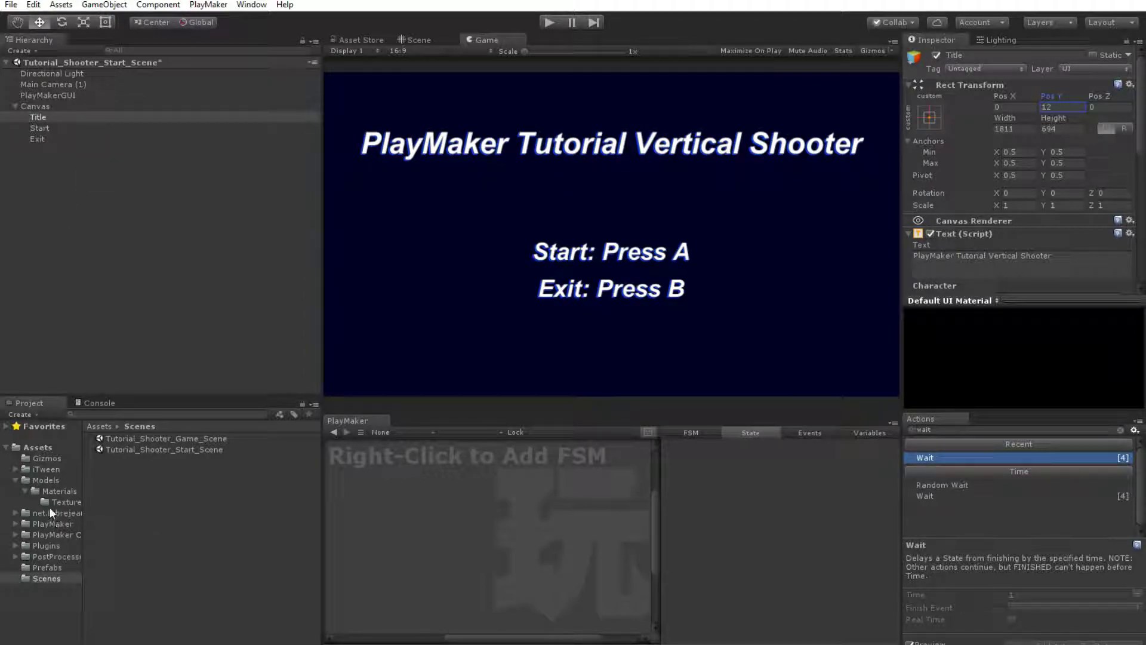
Add Tutorial_Ship_Model and Tutorial_Enemy_Model from the Models folder to the scene hierarchy
click(36, 480)
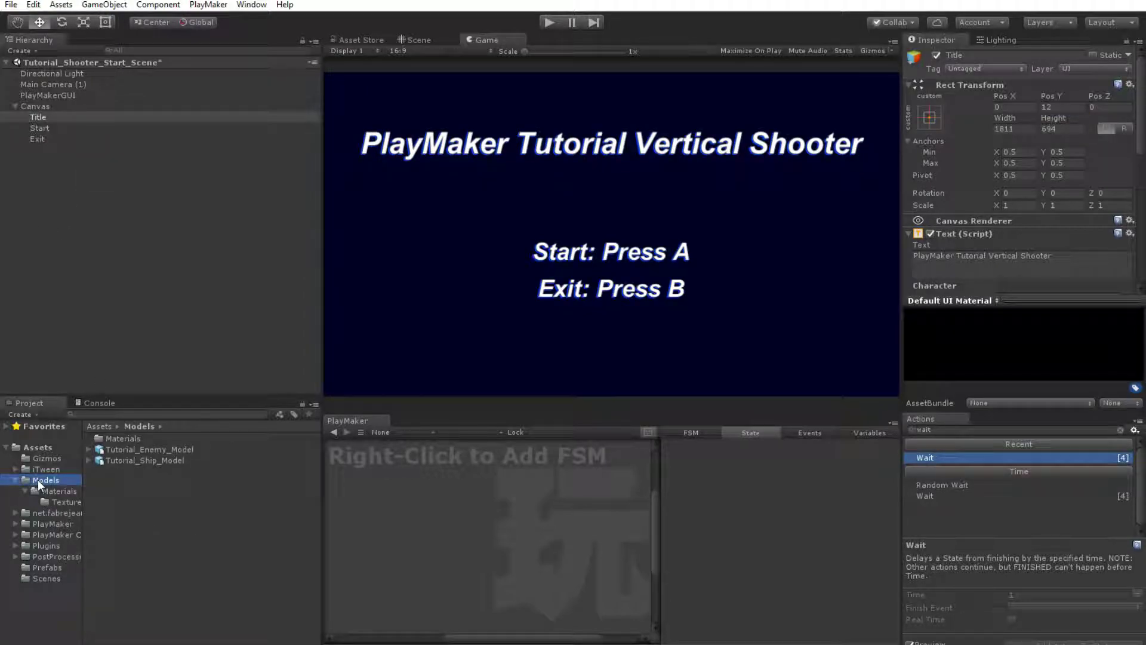
drag(150, 460, 116, 316)
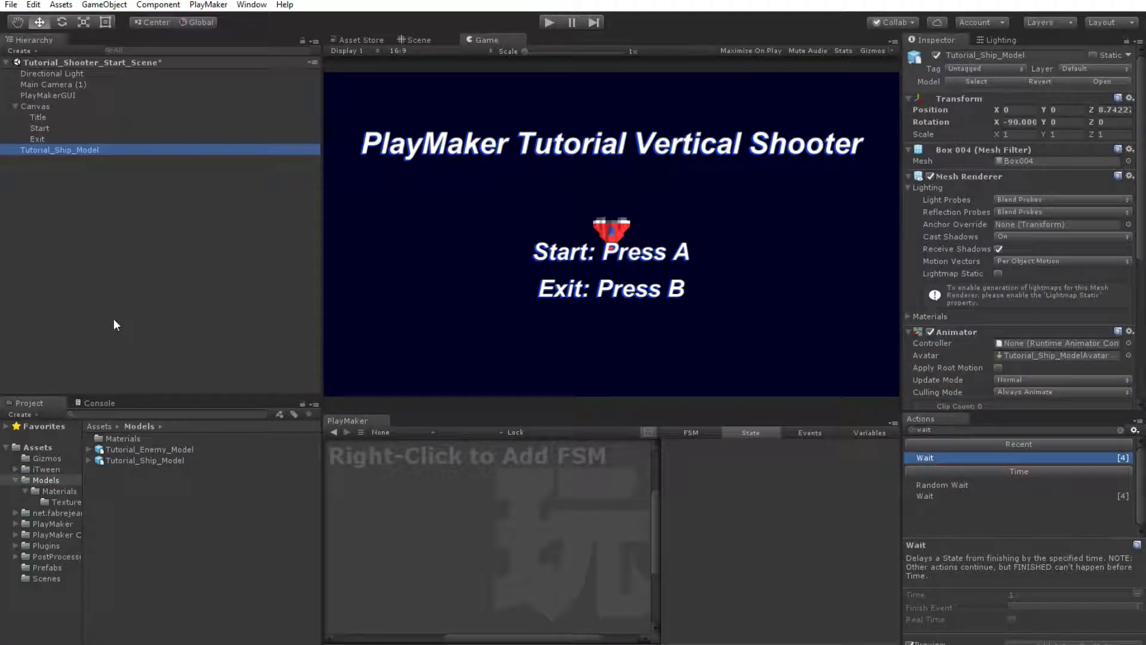
drag(156, 451, 240, 306)
Select Tutorial_Ship_Model, show the Scene view and dock the Game view beneath the Hierarchy so both views are visible
click(72, 150)
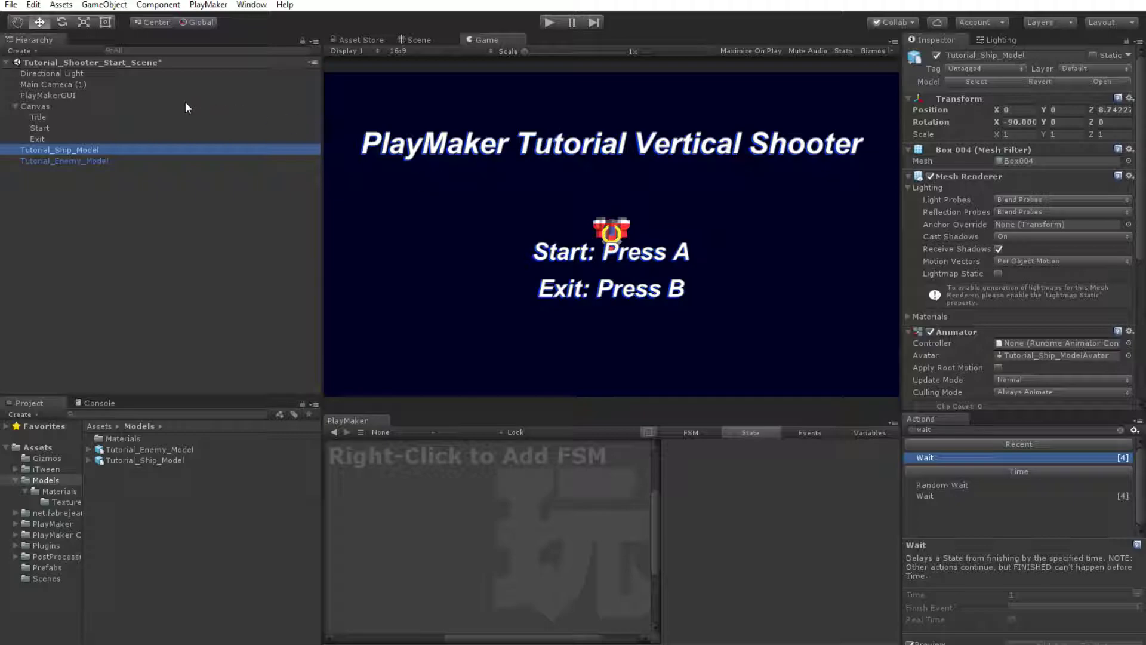
click(416, 42)
drag(488, 39, 186, 347)
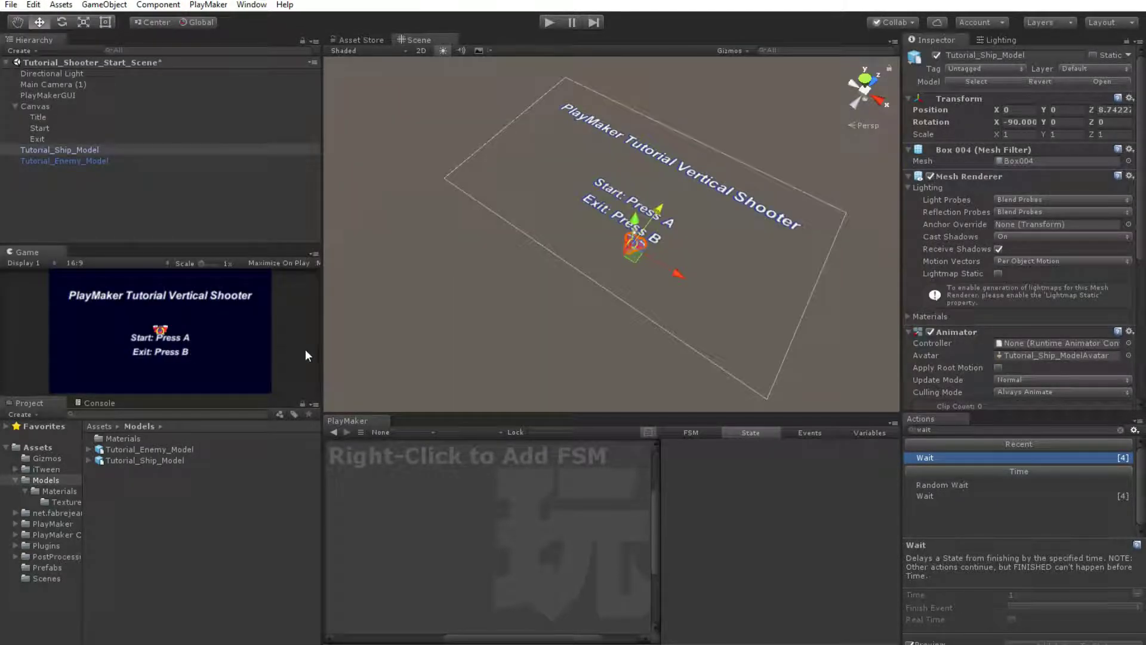
right_drag(632, 249, 656, 278)
key(w)
drag(622, 281, 630, 36)
key(s)
right_drag(661, 118, 685, 105)
key(s)
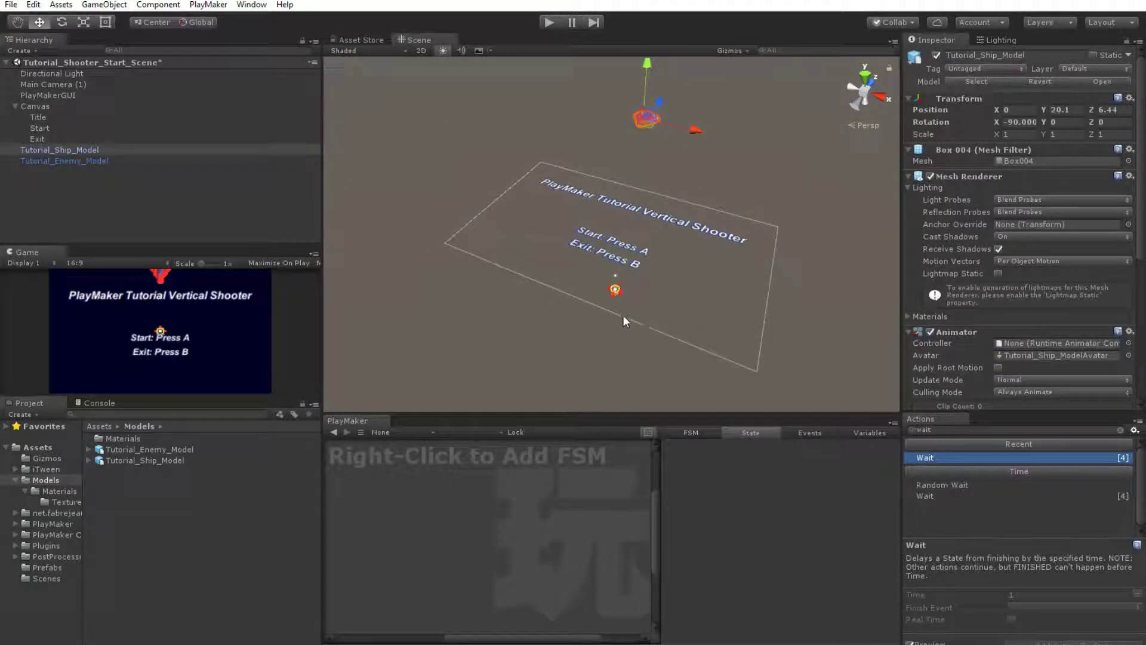
key(ctrl+z)
key(ctrl+z)
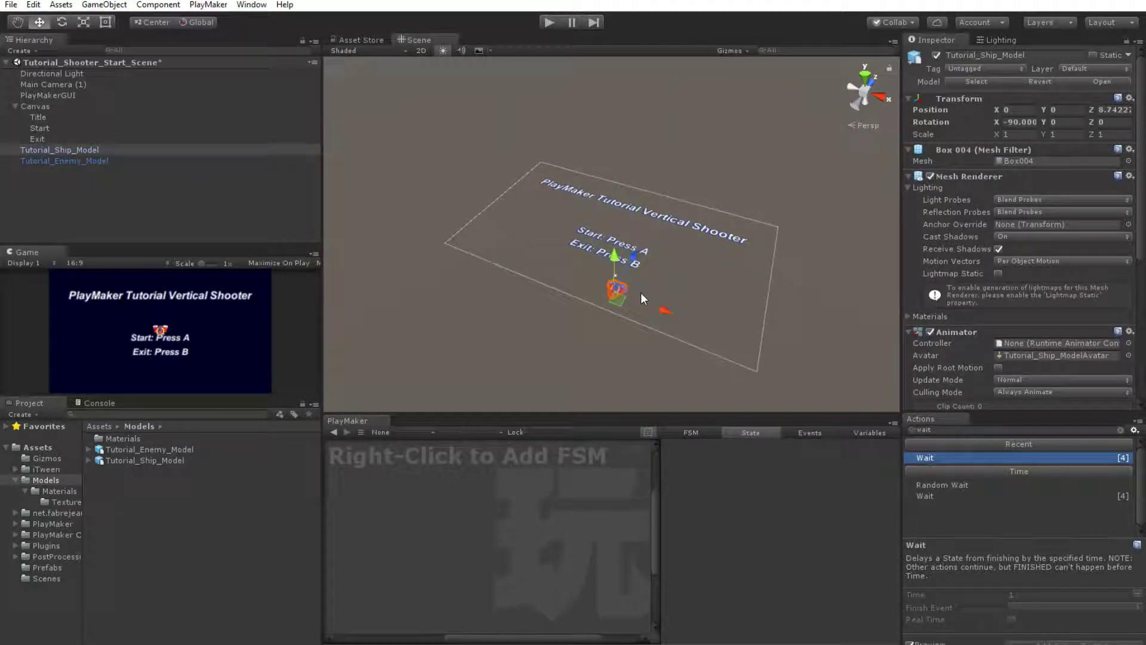
Raise the ship and enemy models together to Y 39.05, then separate them along X, with the enemy at about 4.37
ctrl+click(85, 161)
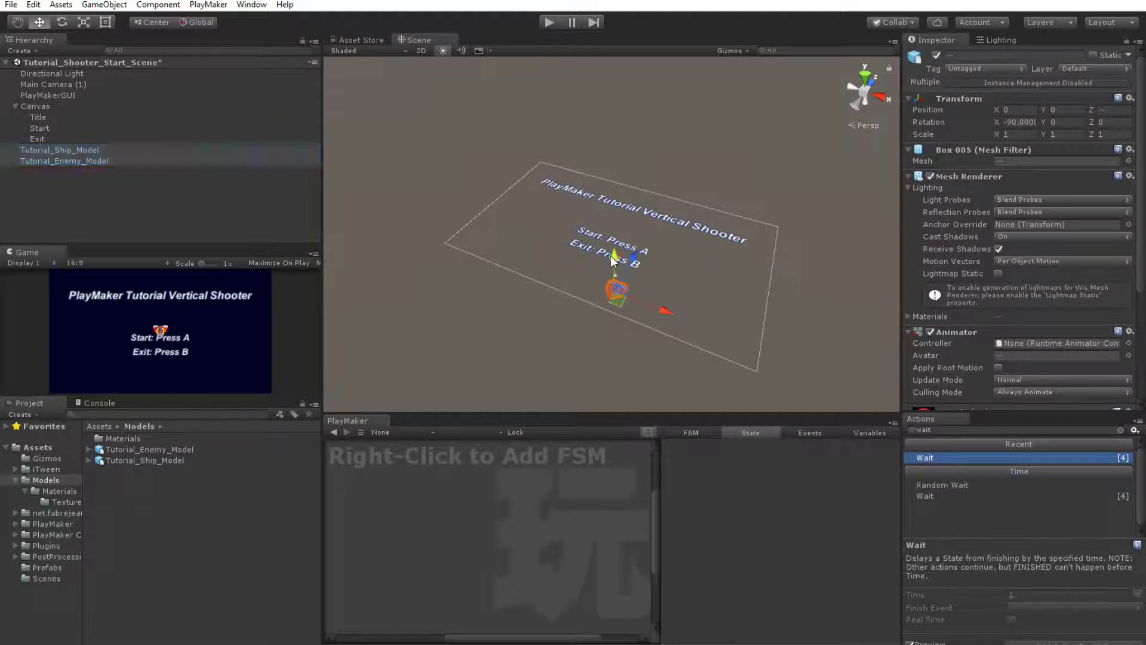
right_drag(557, 78, 683, 49)
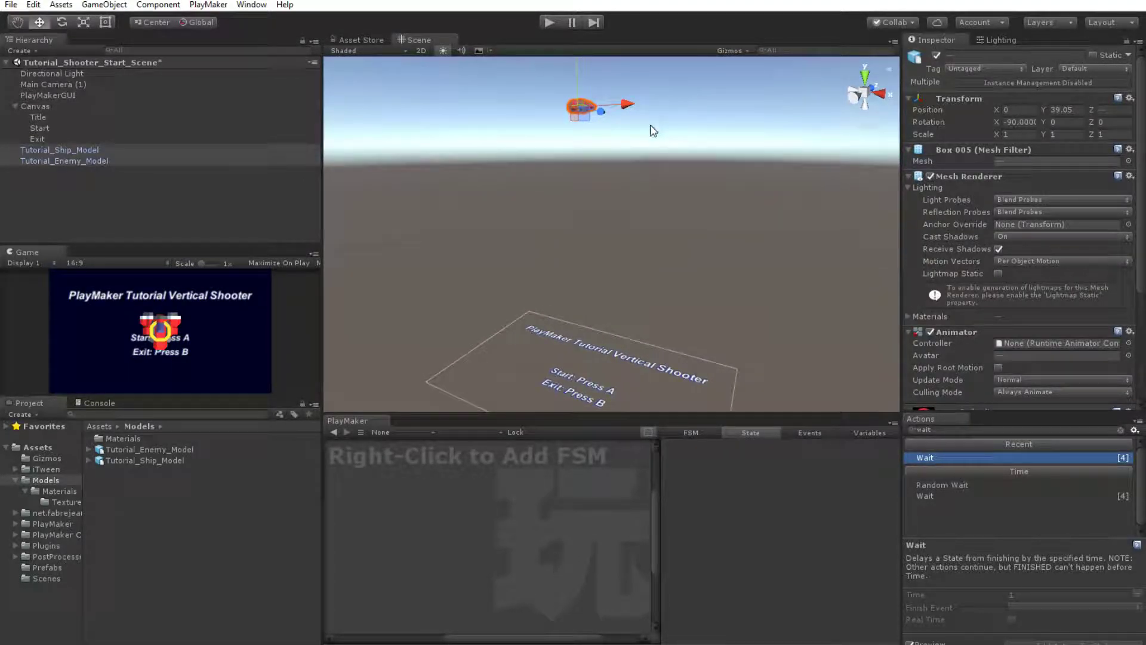
click(99, 169)
click(81, 151)
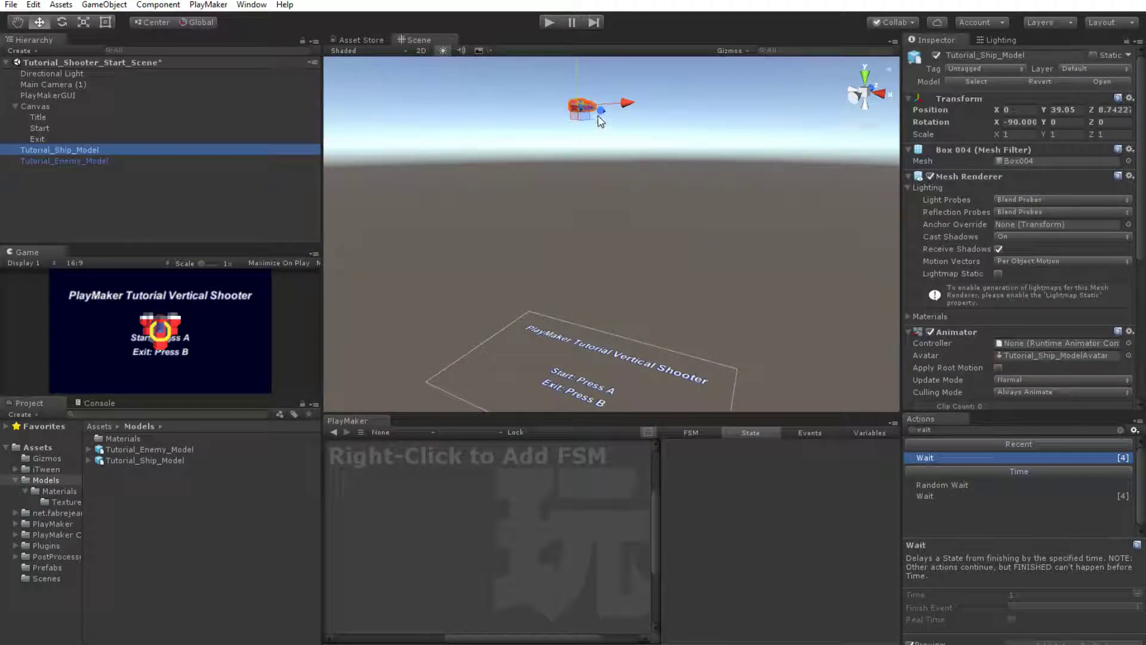
drag(619, 106, 673, 115)
click(114, 160)
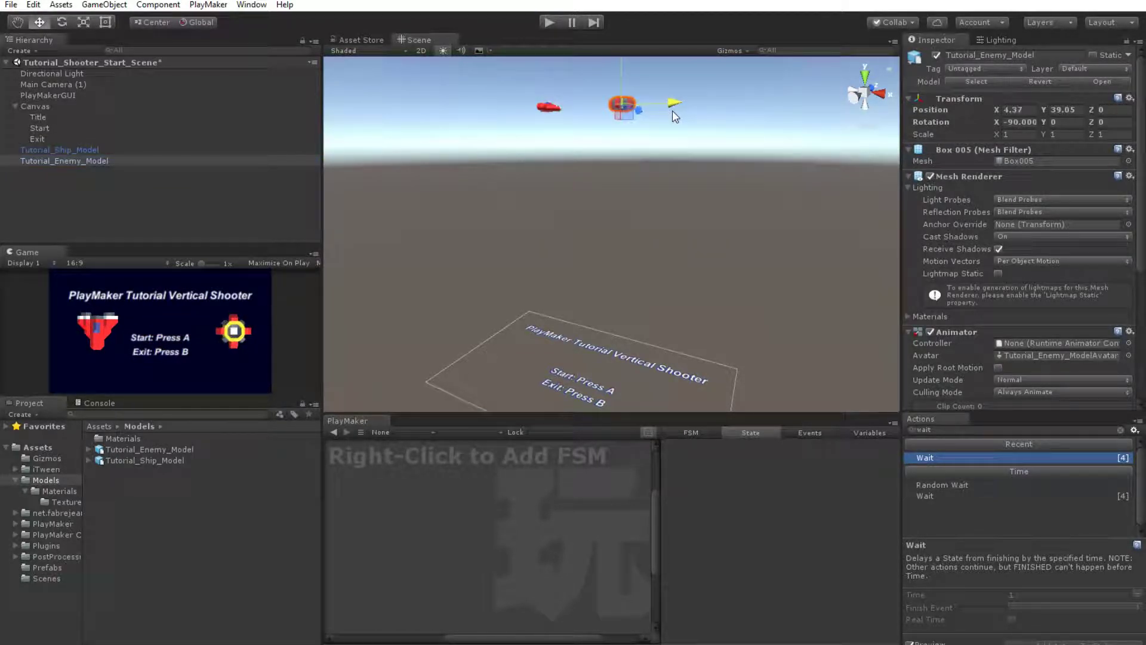
Shift both models together to about Z -0.71 and fine-tune their X positions, placing the ship at about -3.85
shift+click(548, 107)
drag(601, 112, 582, 106)
click(535, 106)
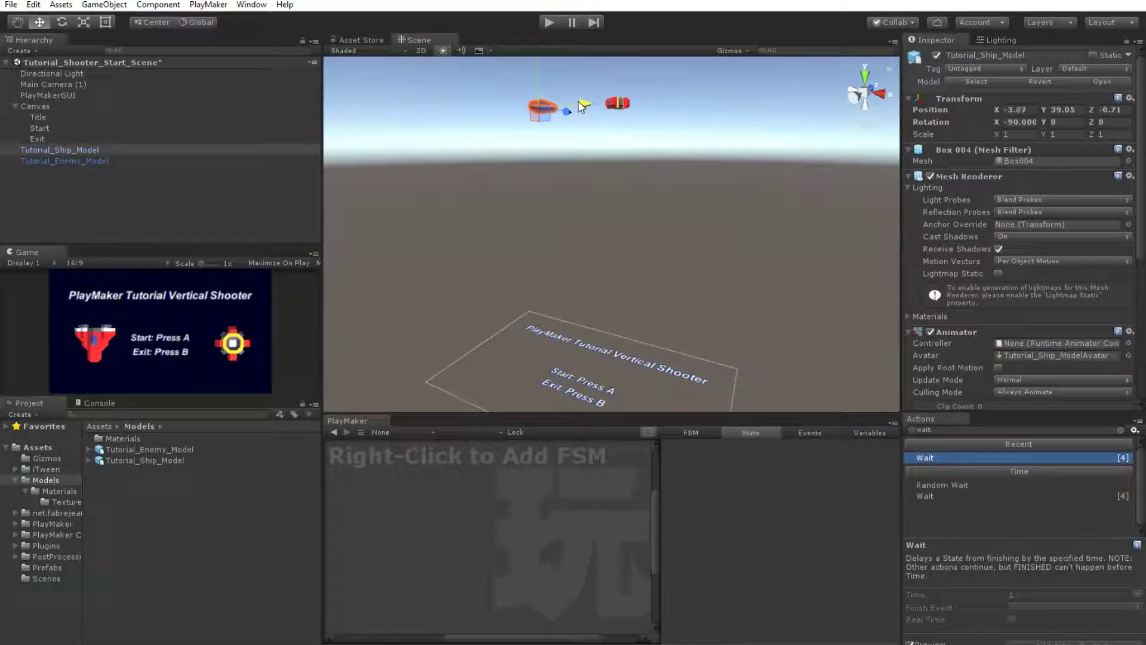
click(54, 160)
click(65, 149)
click(60, 22)
alt+drag(597, 179, 621, 191)
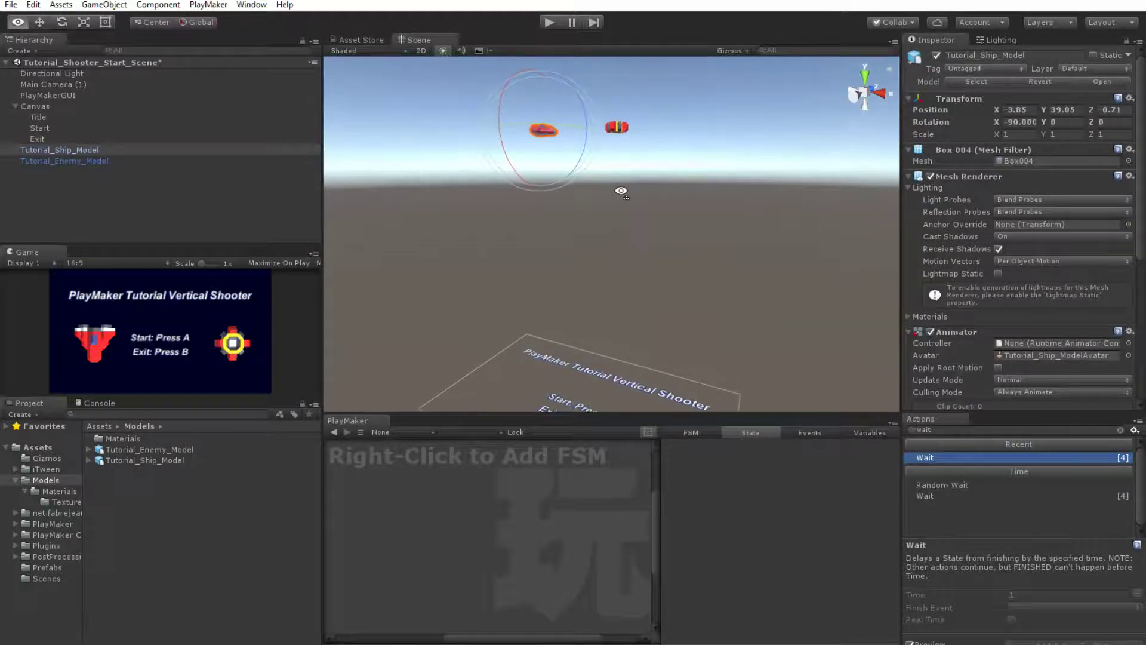
right_drag(620, 191, 615, 159)
key(w)
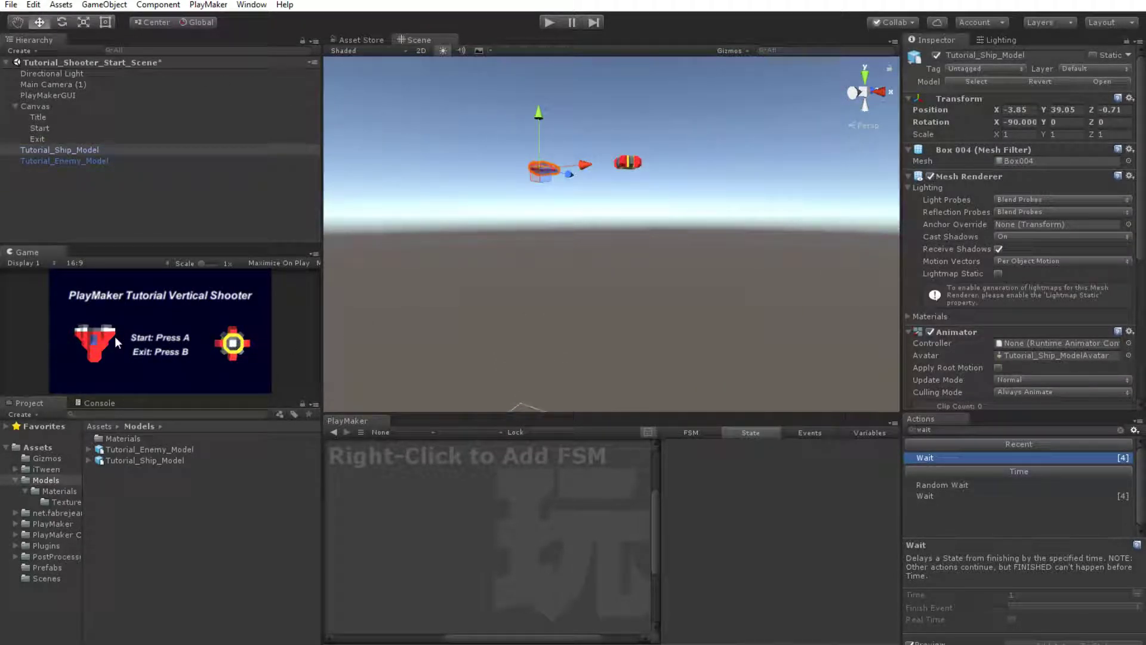
alt+drag(475, 315, 463, 263)
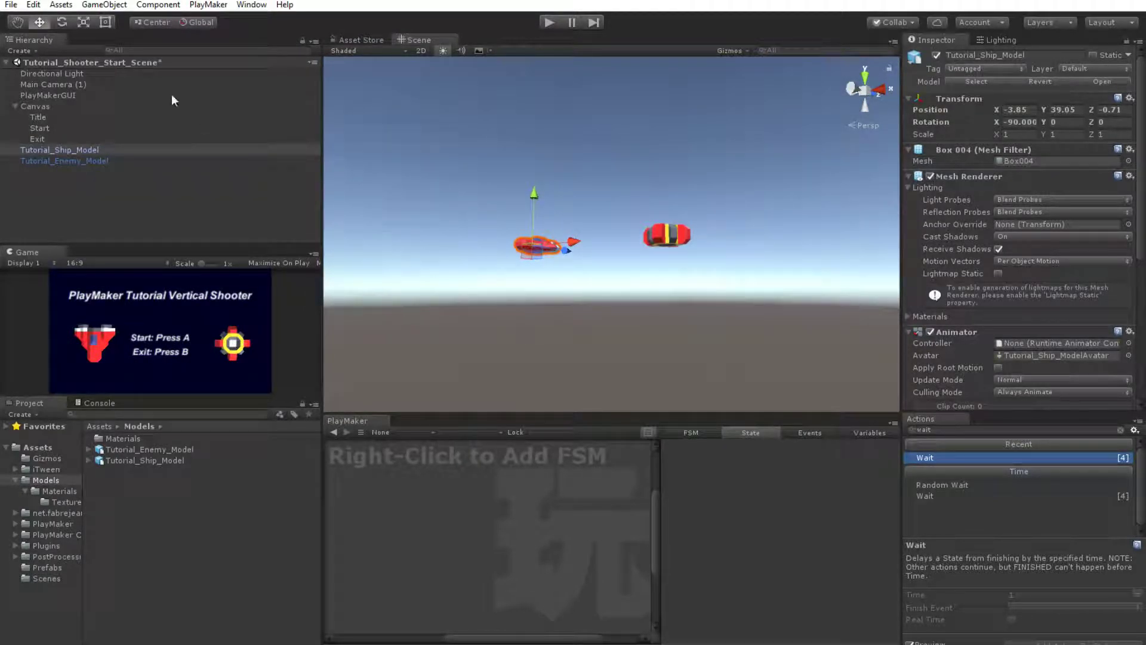
click(61, 22)
drag(487, 213, 507, 127)
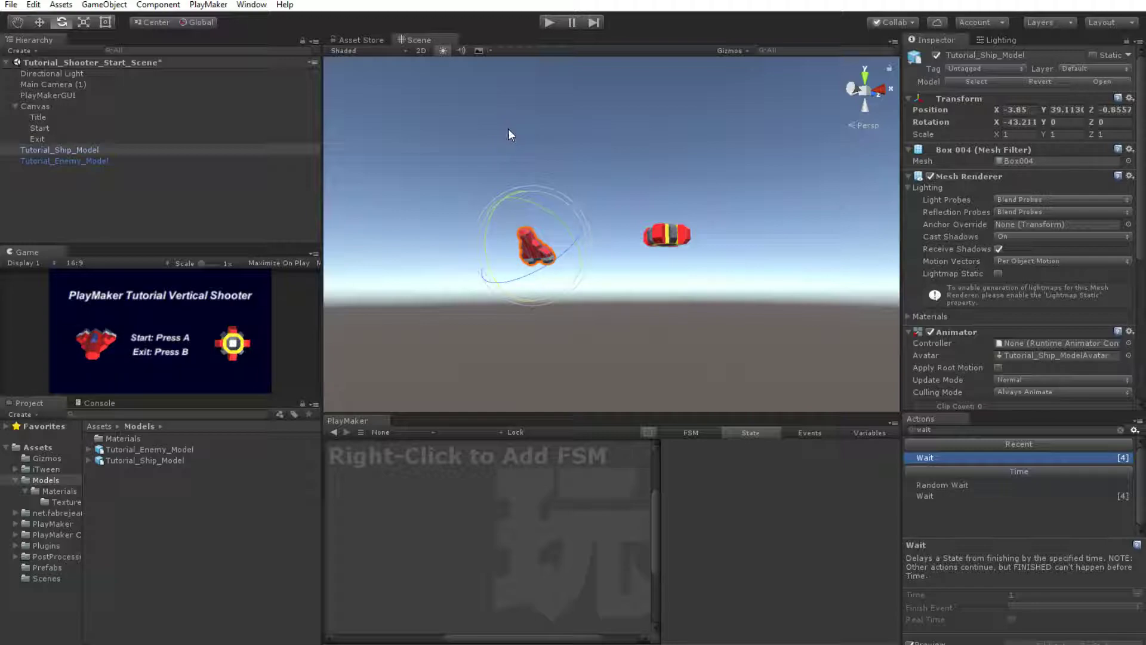
key(ctrl+z)
Rotate the ship and enemy models together to an X rotation of about -47.6, then dock the Game view beside the Scene view
shift+click(665, 229)
drag(596, 221, 565, 138)
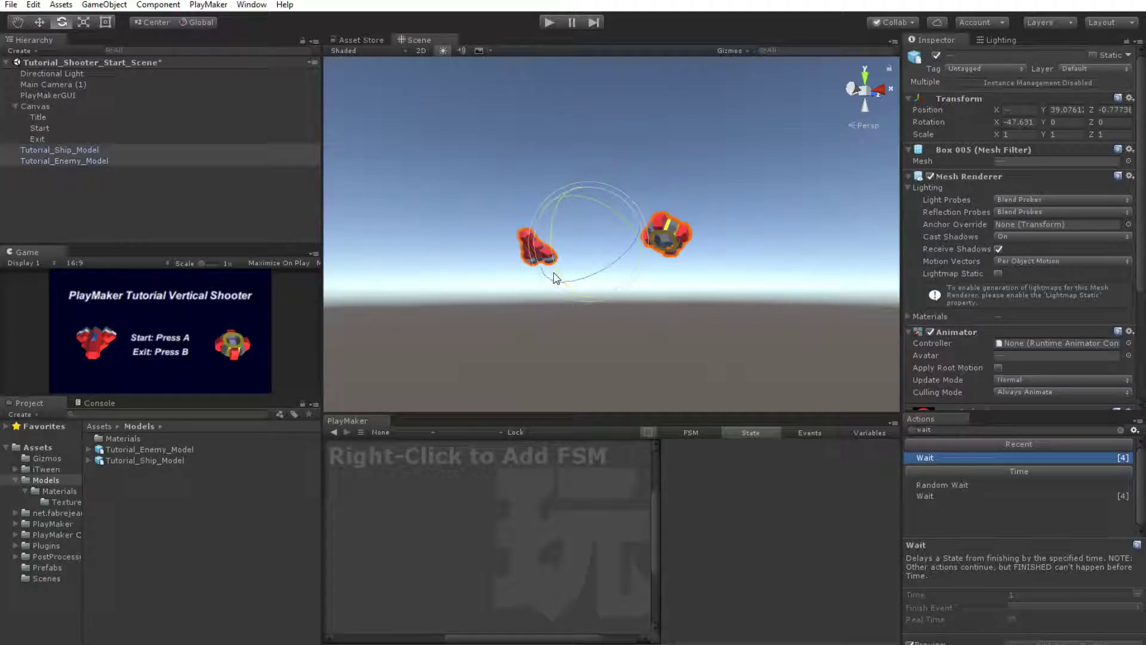
drag(34, 255, 504, 38)
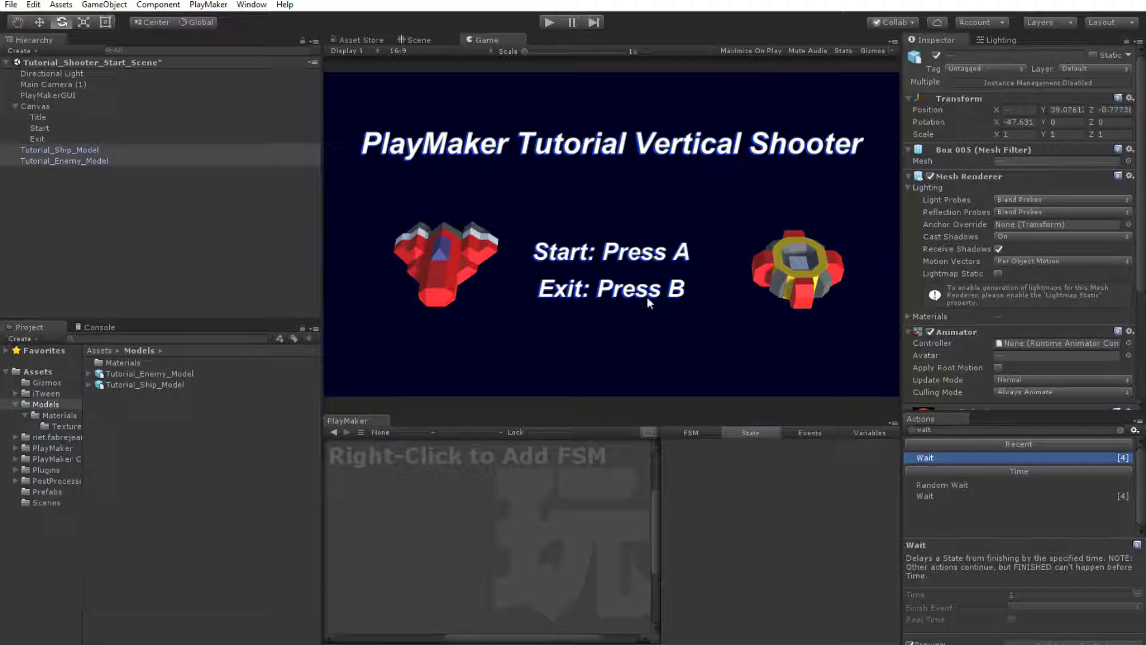
click(147, 209)
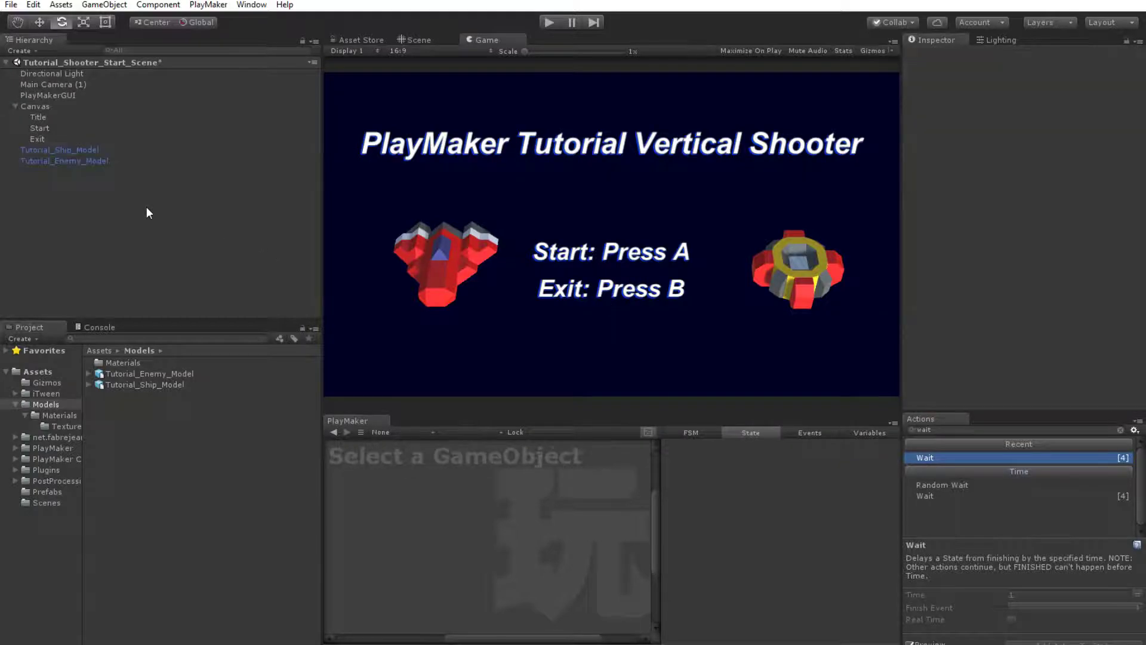
Create an empty game object in the scene and set its position to 0, 0, 0
right_click(52, 189)
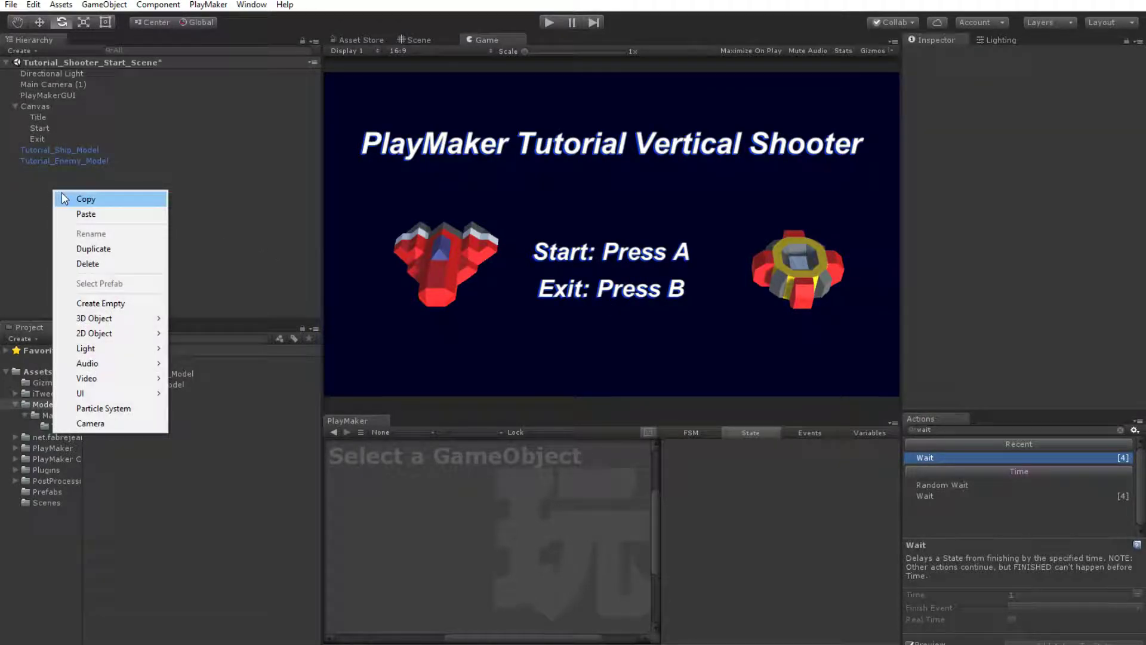
click(40, 181)
click(20, 52)
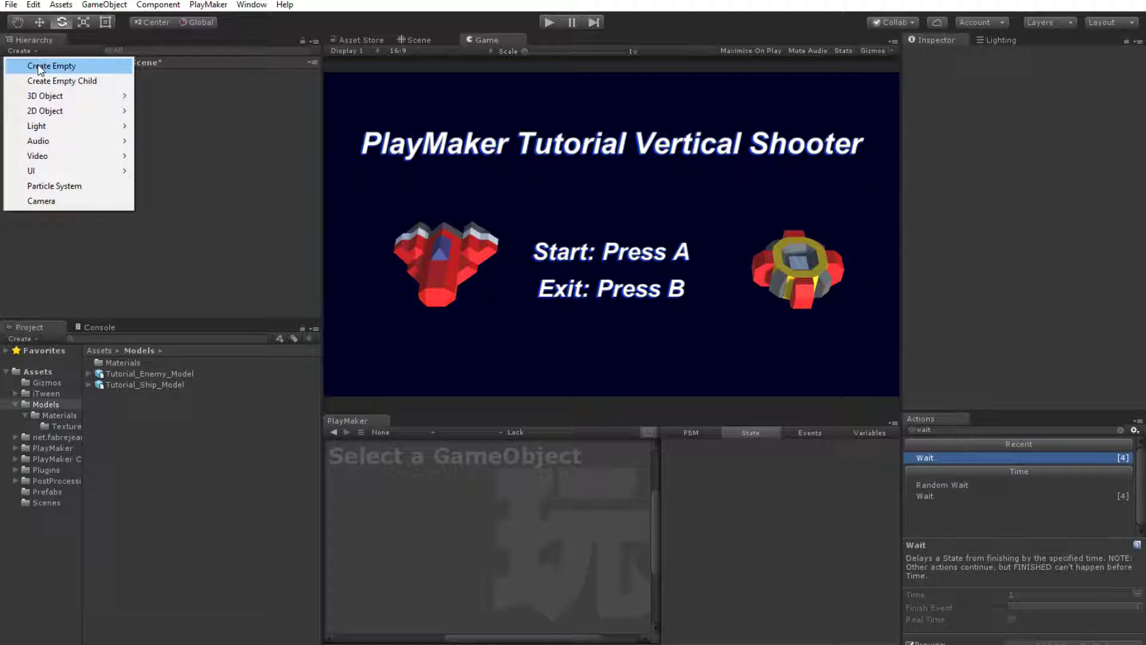
click(39, 66)
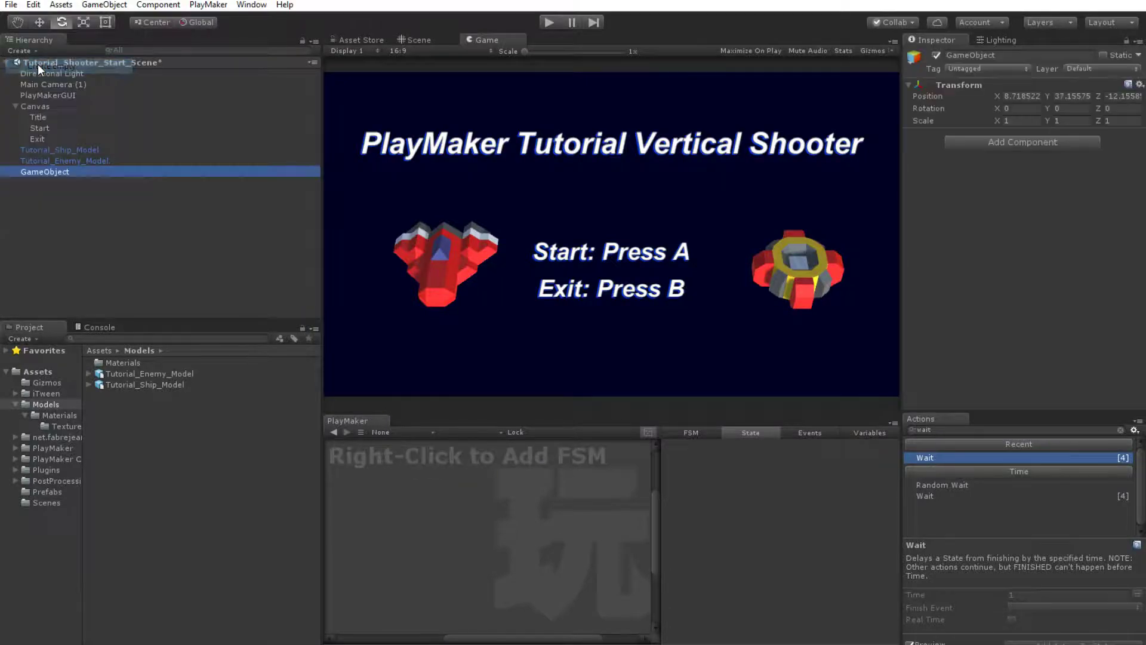
click(1022, 95)
text(0)
key(Tab)
text(0)
key(Tab)
text(0)
Rename the new empty game object to Title Screen Input
drag(1017, 56, 830, 52)
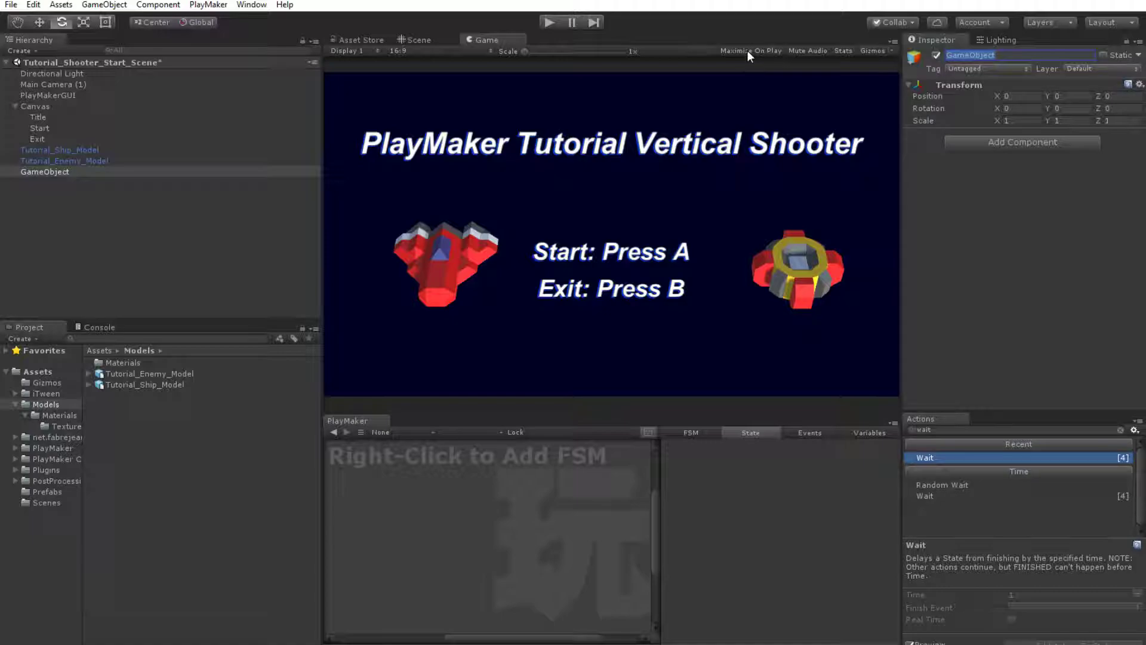
key(BackSpace)
text(itle Screen Input)
key(Return)
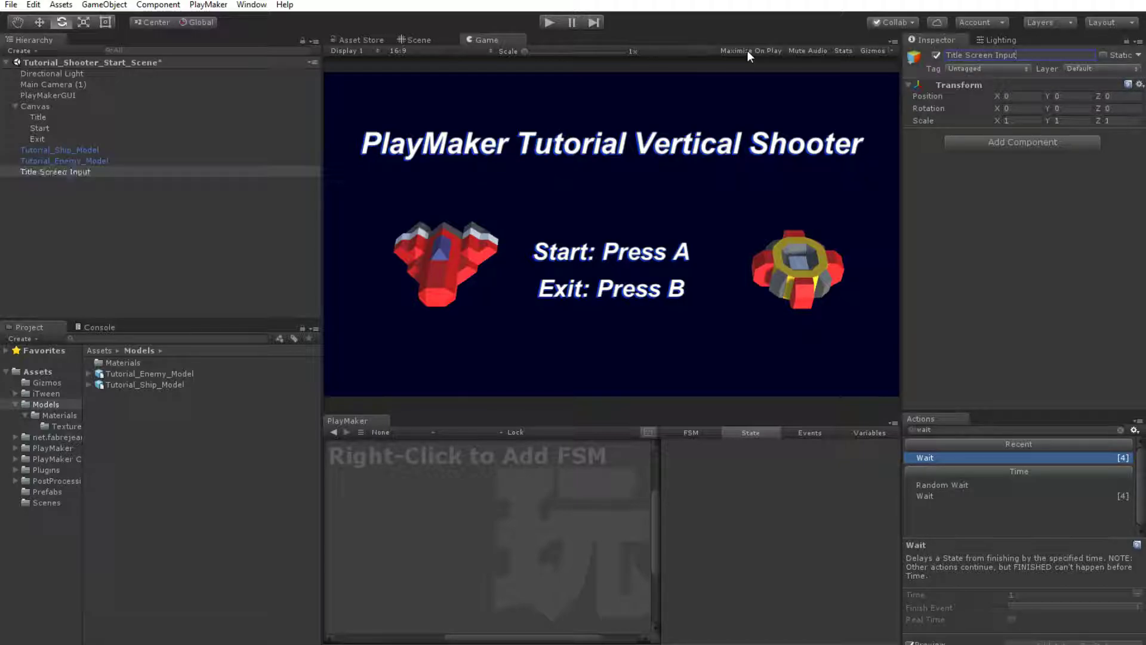
Add a PlayMaker FSM to the Title Screen Input object
click(107, 193)
click(66, 171)
right_click(413, 502)
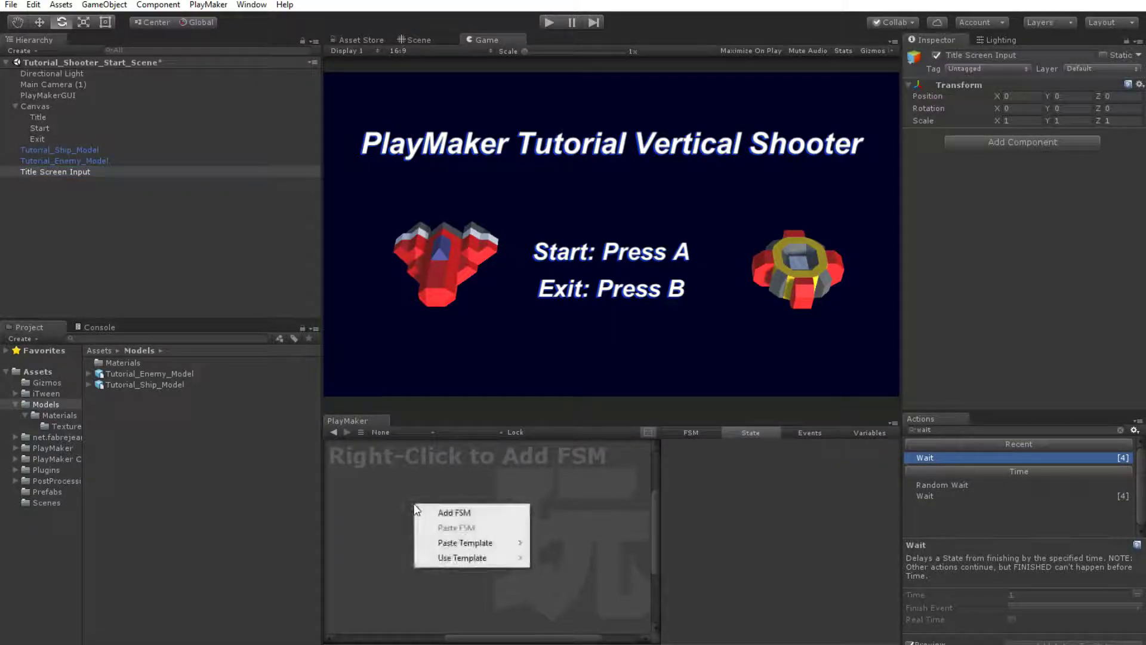
click(460, 509)
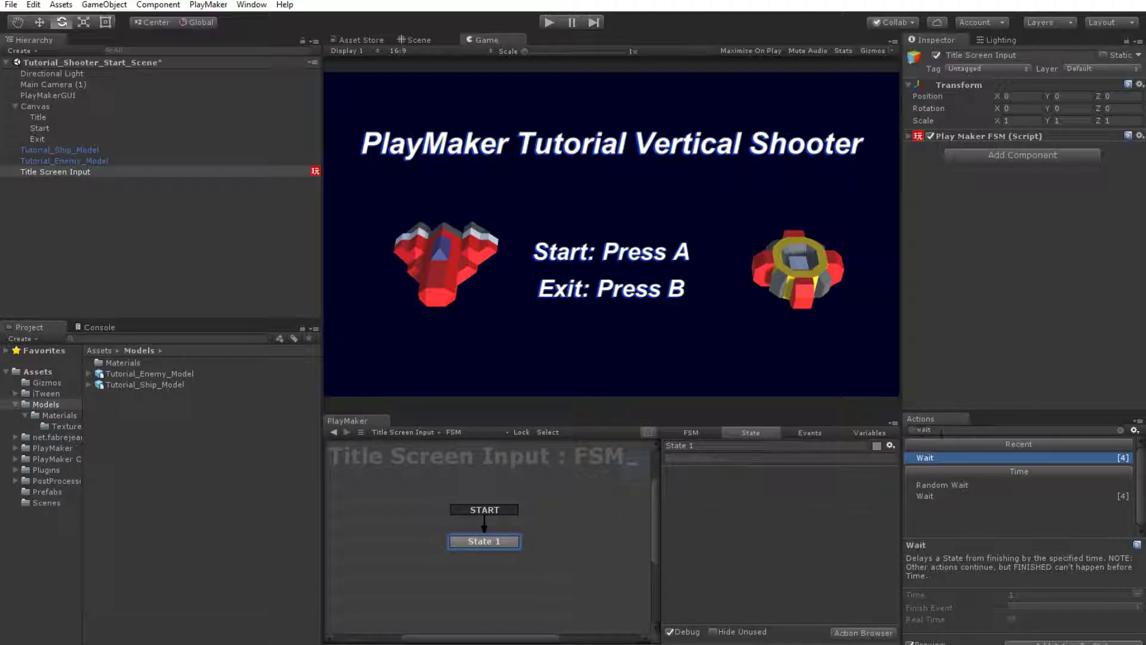
Add two Get Button Down actions to State 1 and set the second action's button name to Fire2
click(942, 430)
text(get button)
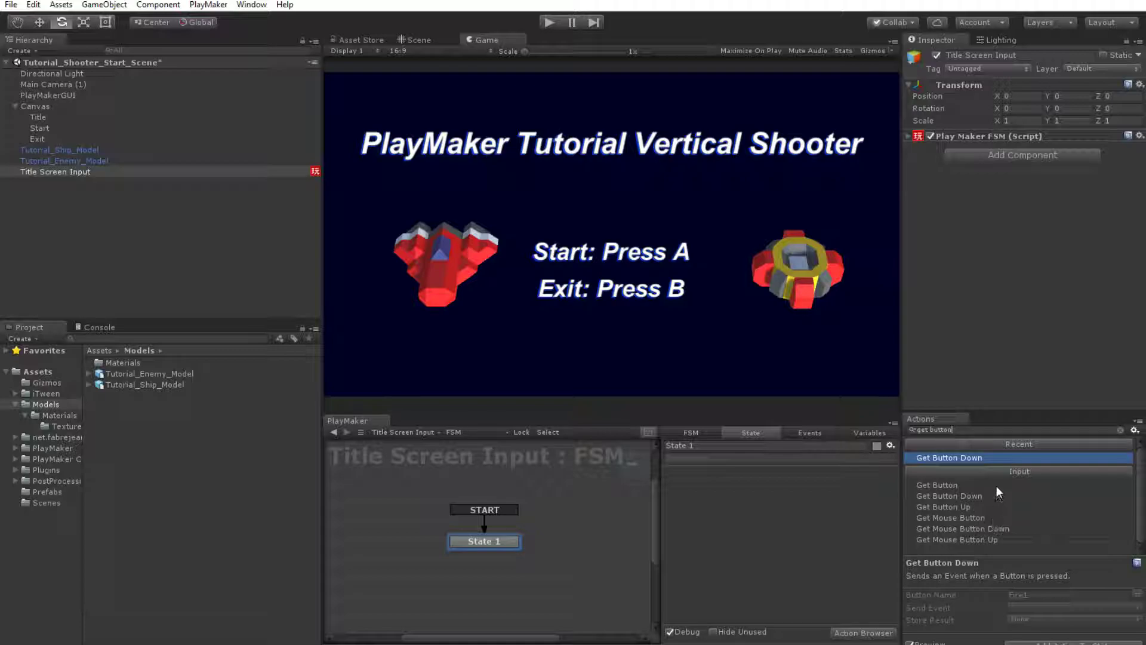
double_click(963, 457)
double_click(956, 457)
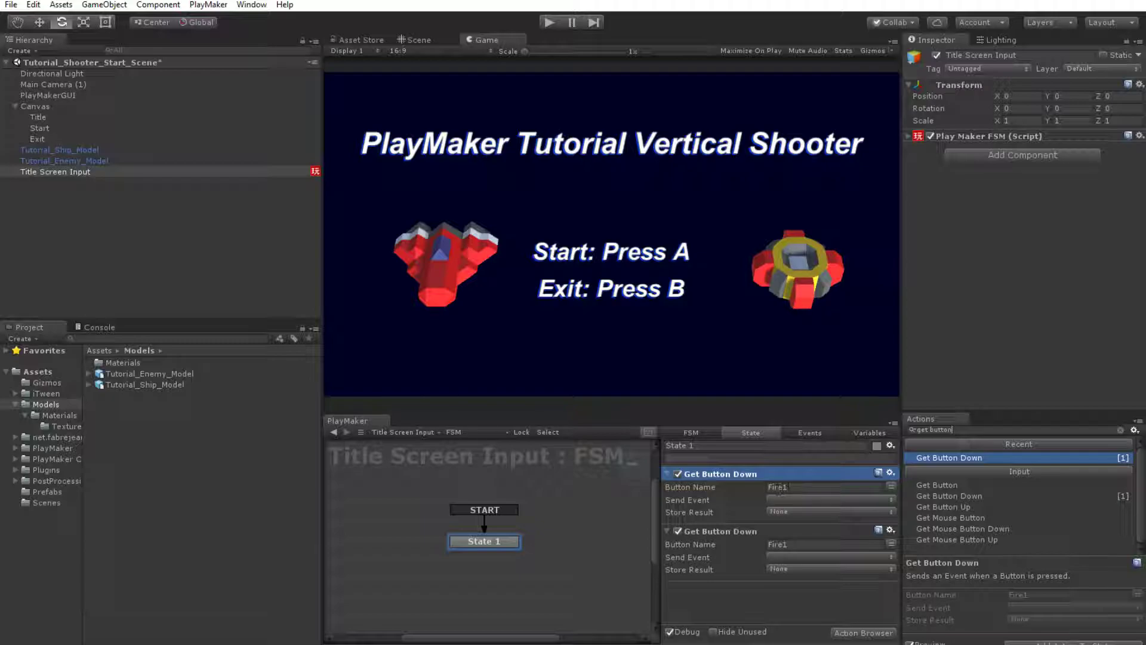
click(784, 544)
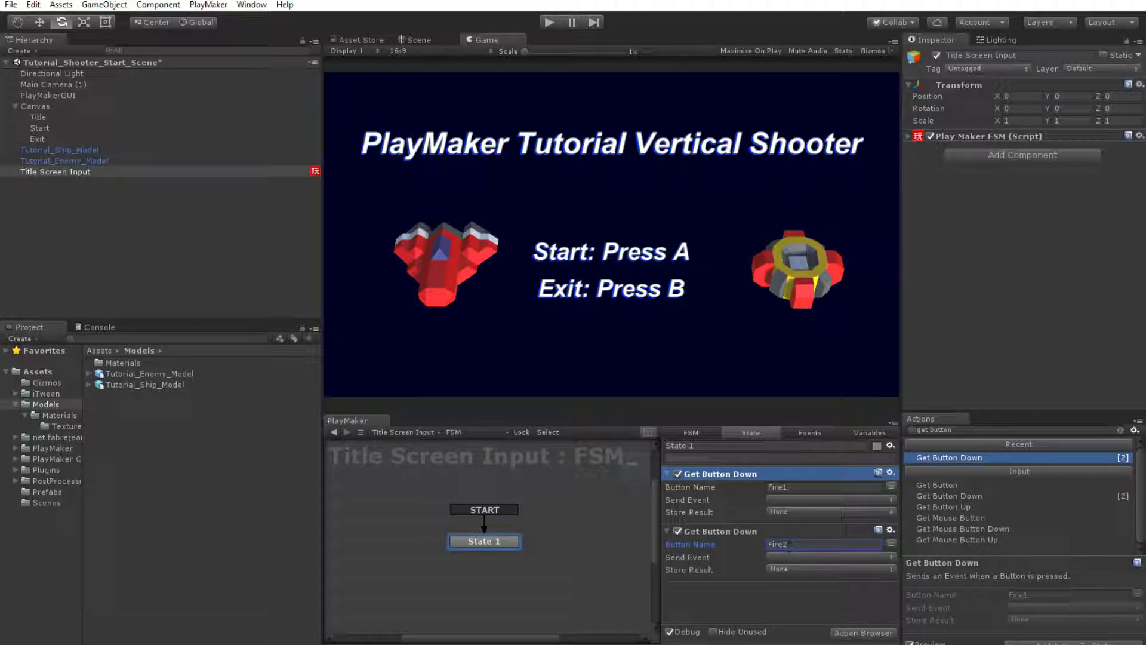
Create a new event named Start as the Send Event of the Fire1 Get Button Down action
click(787, 499)
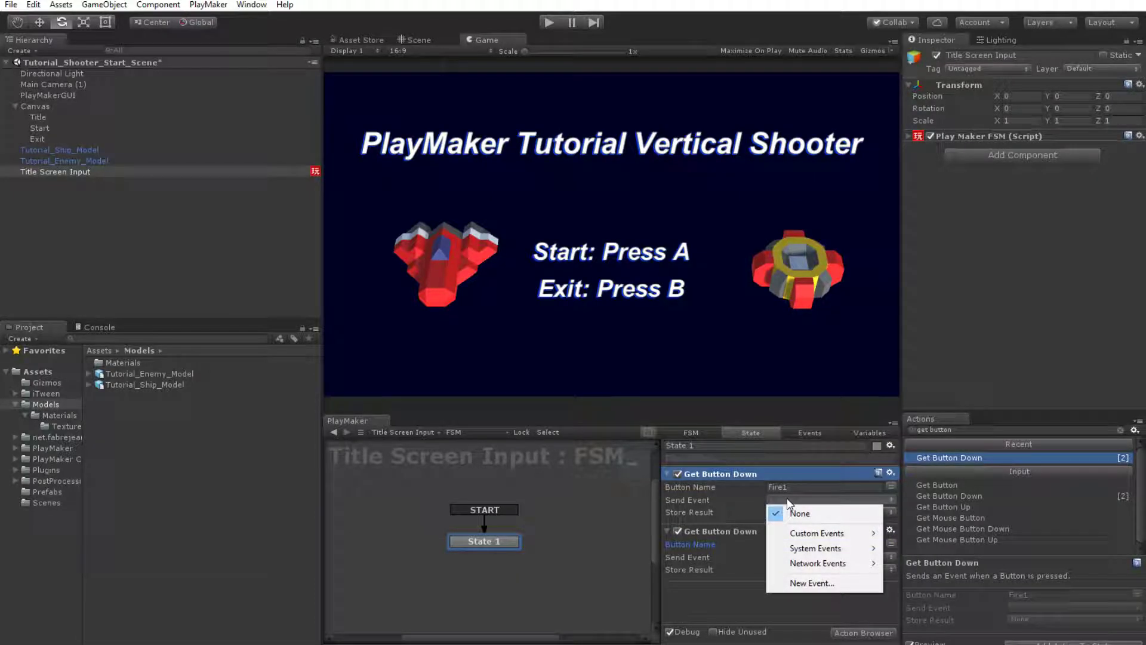
mouse_move(812, 538)
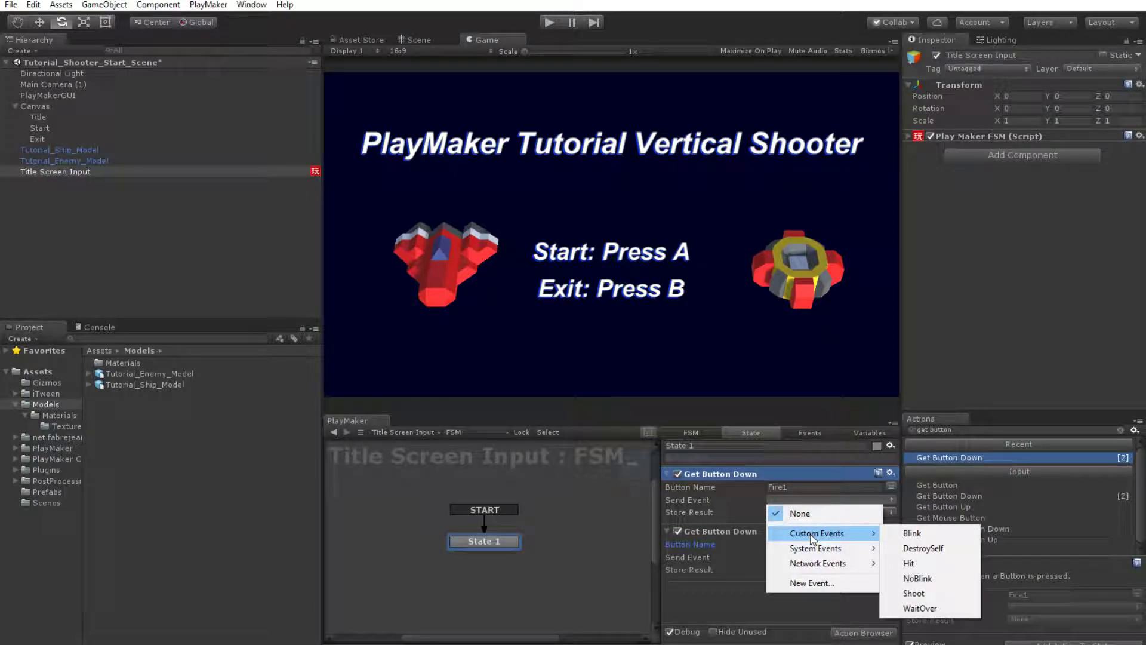
click(810, 582)
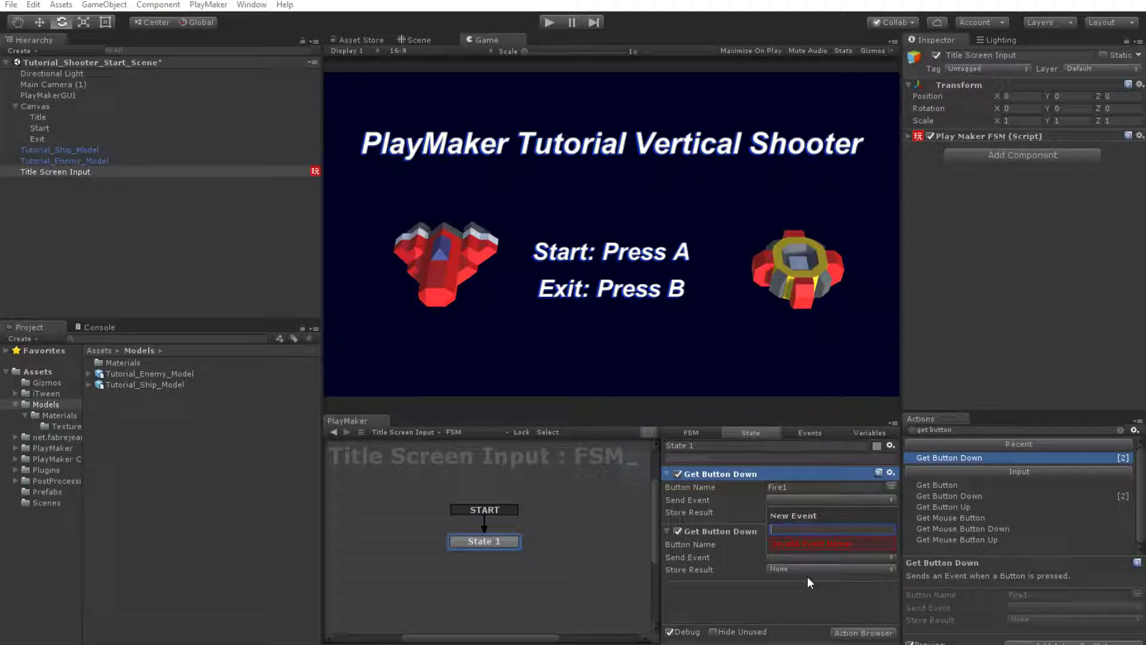
text(Start)
key(Return)
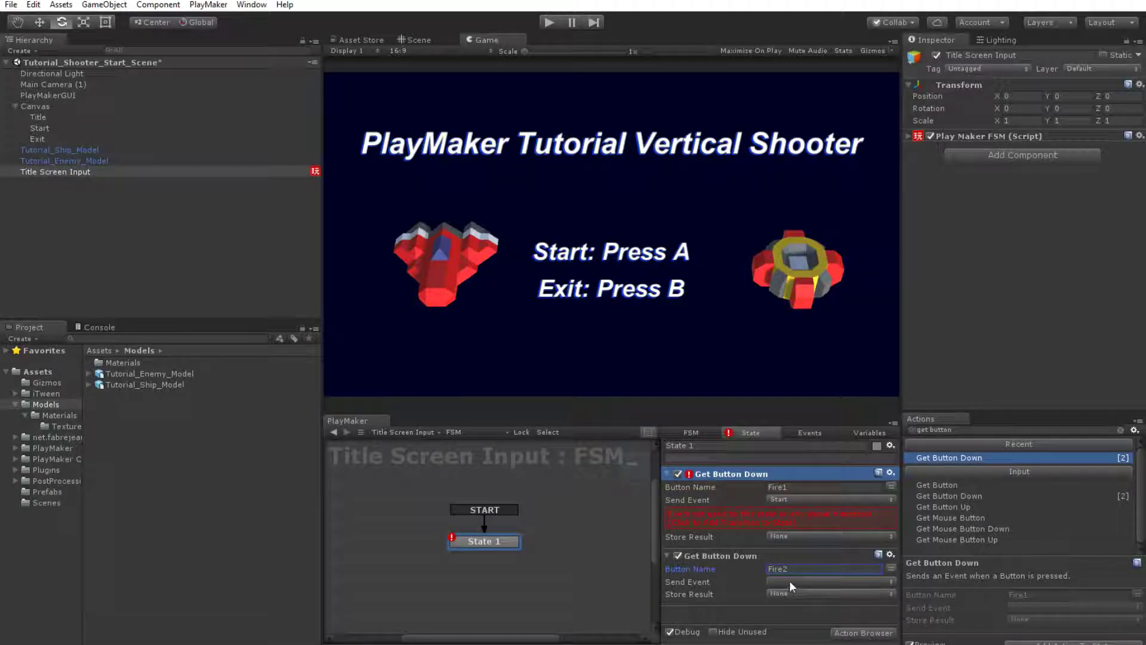
Give the Fire2 action a new Exit event and add the missing Start and Exit transitions to State 1
click(790, 580)
click(804, 576)
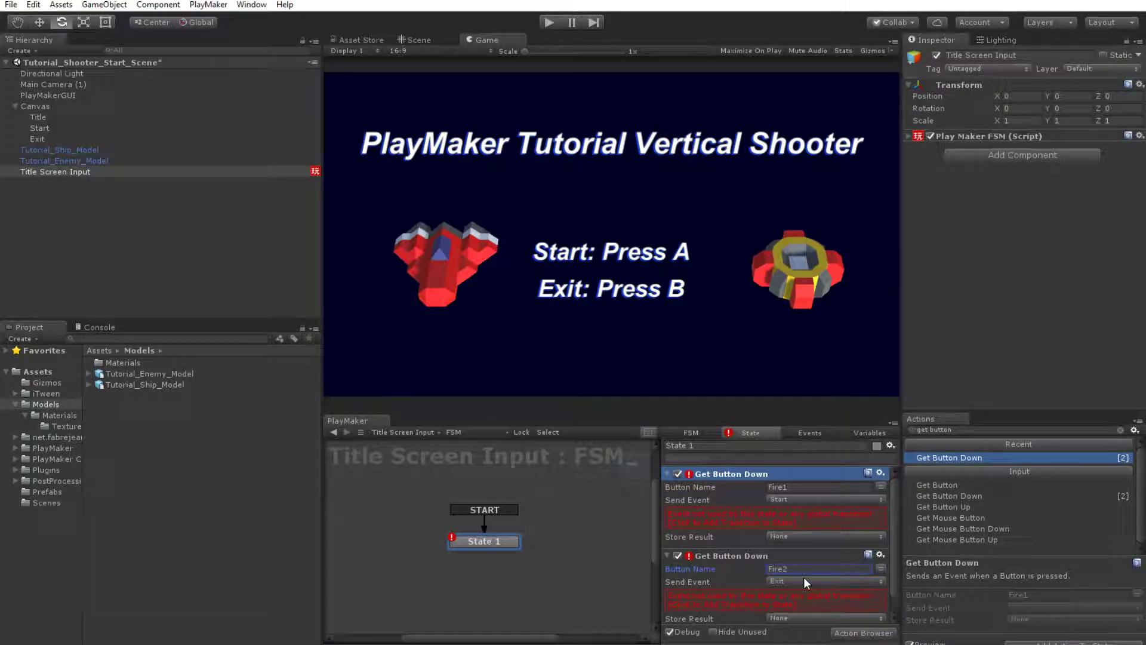
click(773, 517)
click(775, 575)
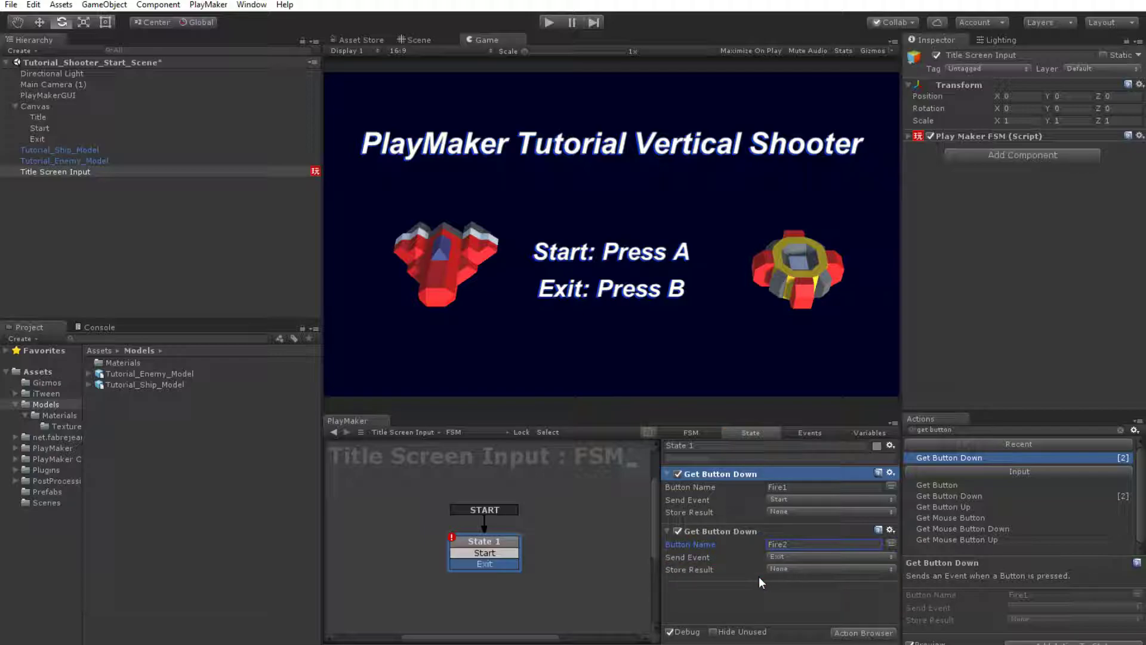
Add two new states side by side below State 1 in the FSM graph
middle_drag(487, 561, 485, 543)
right_click(500, 577)
click(538, 433)
drag(520, 589, 459, 583)
right_click(565, 586)
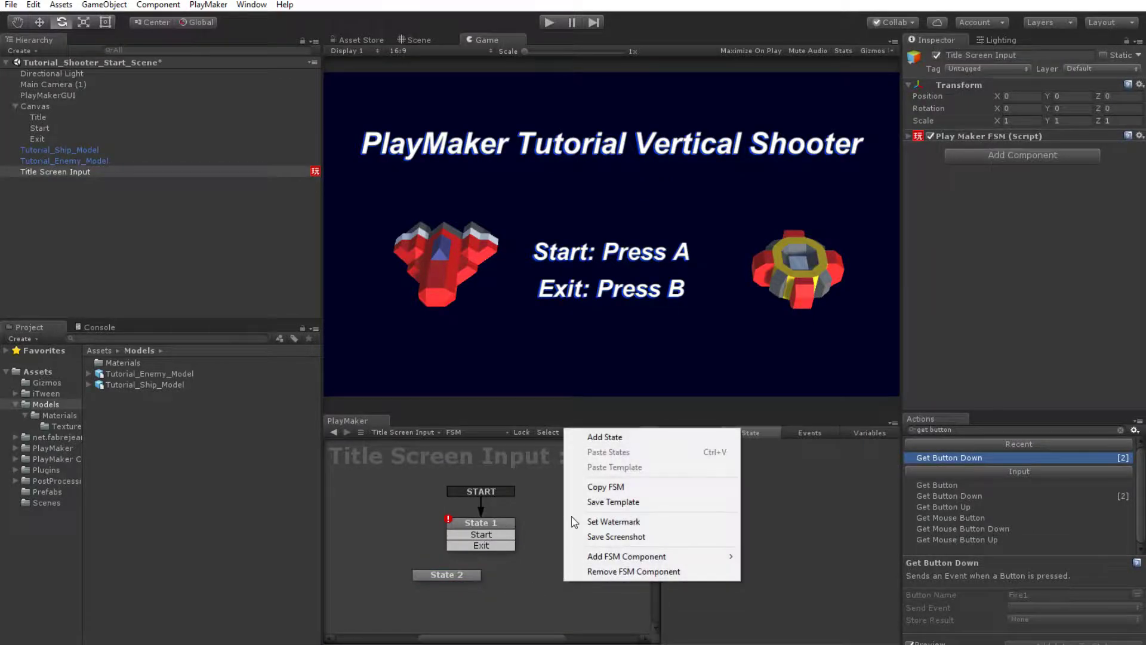
click(597, 434)
drag(580, 591, 454, 581)
Rename State 2 to Start and State 3 to Exit
drag(706, 446, 622, 450)
text(Start)
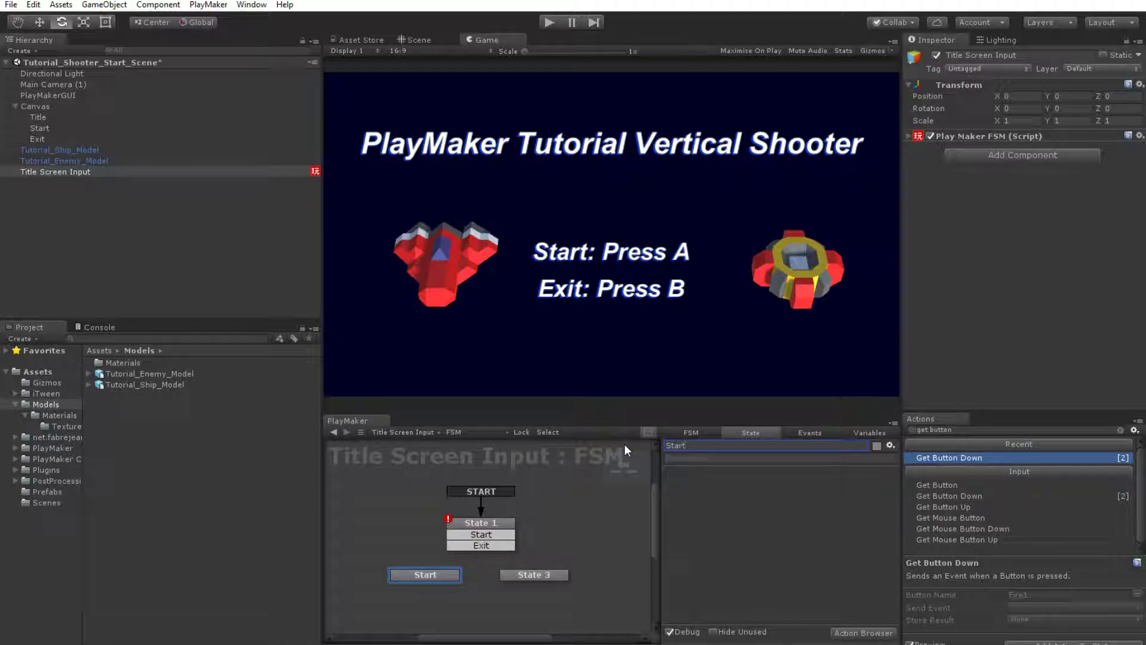
click(541, 576)
drag(708, 445, 557, 418)
text(Exit)
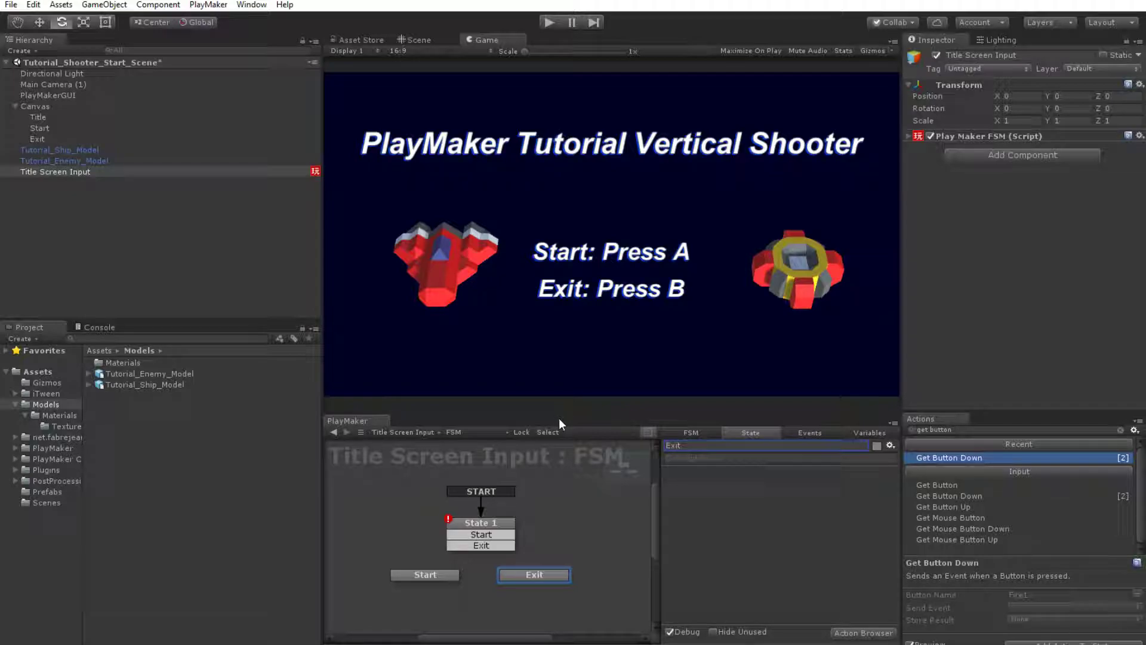
Link State 1's Exit transition to the Exit state and its Start transition to the Start state
click(481, 523)
drag(489, 546, 522, 578)
drag(471, 536, 428, 575)
Add a Load Level action to the Start state of the Title Screen Input FSM
click(426, 575)
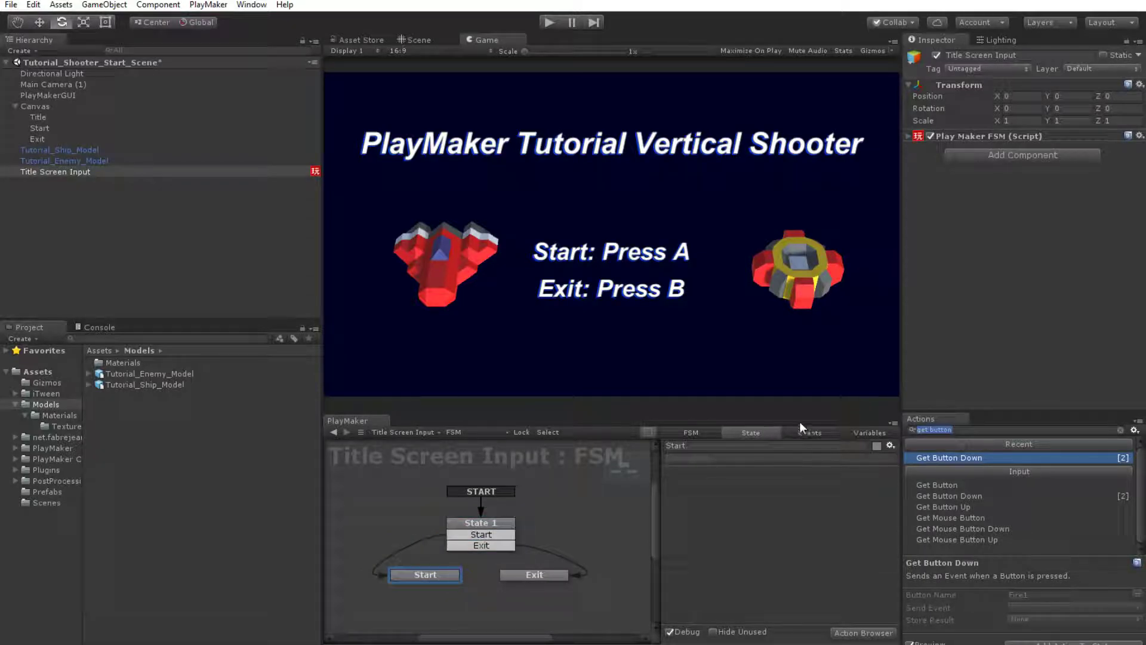
text(load)
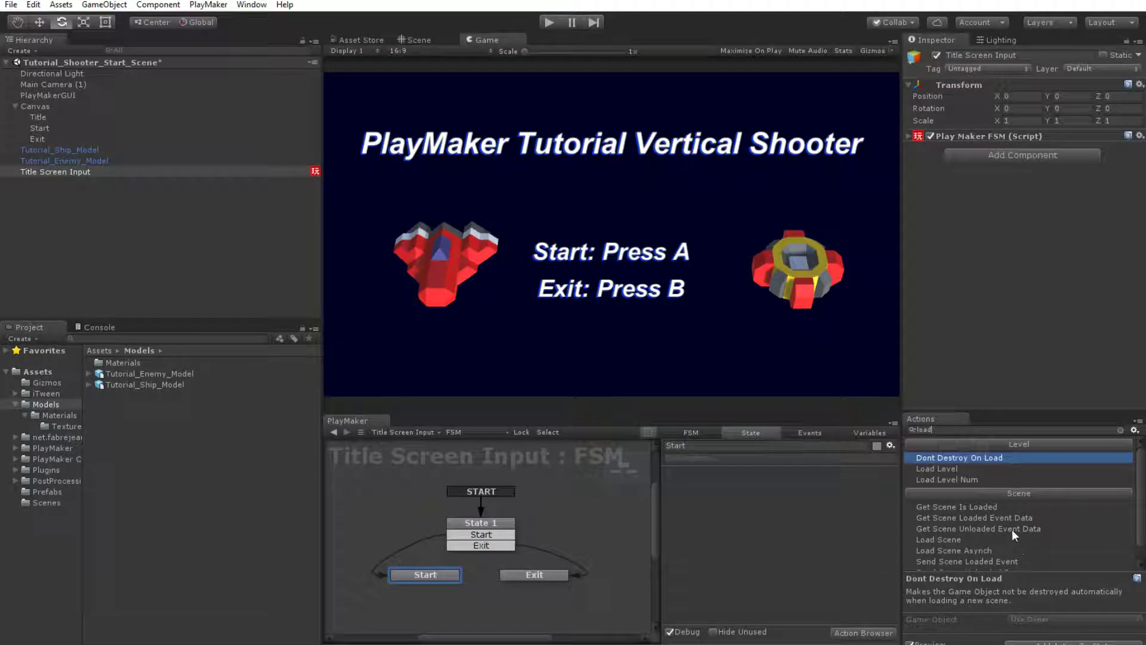
double_click(941, 469)
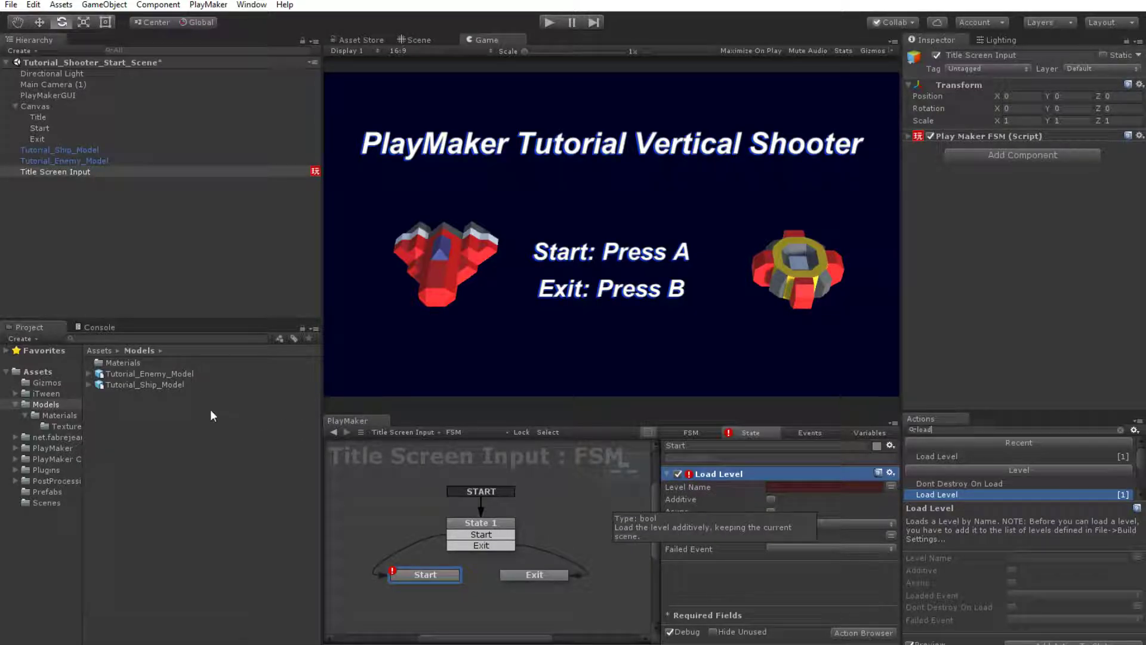
Copy the name of the Tutorial_Shooter_Game_Scene asset and set it as the Load Level action's level name in the Start state
click(41, 503)
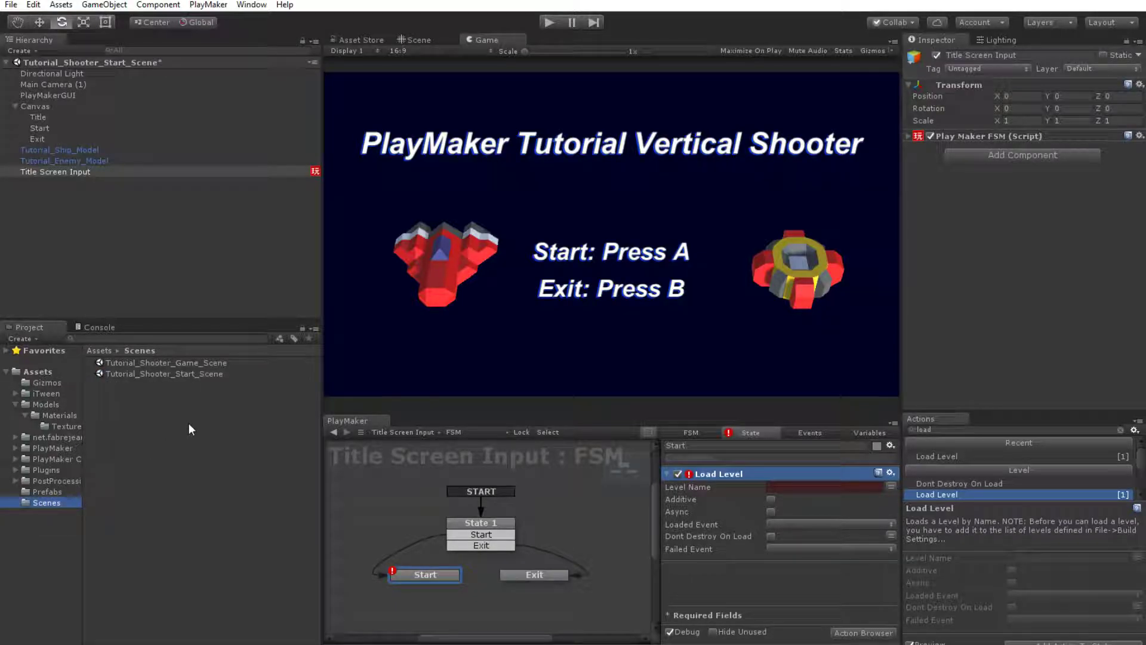
click(168, 363)
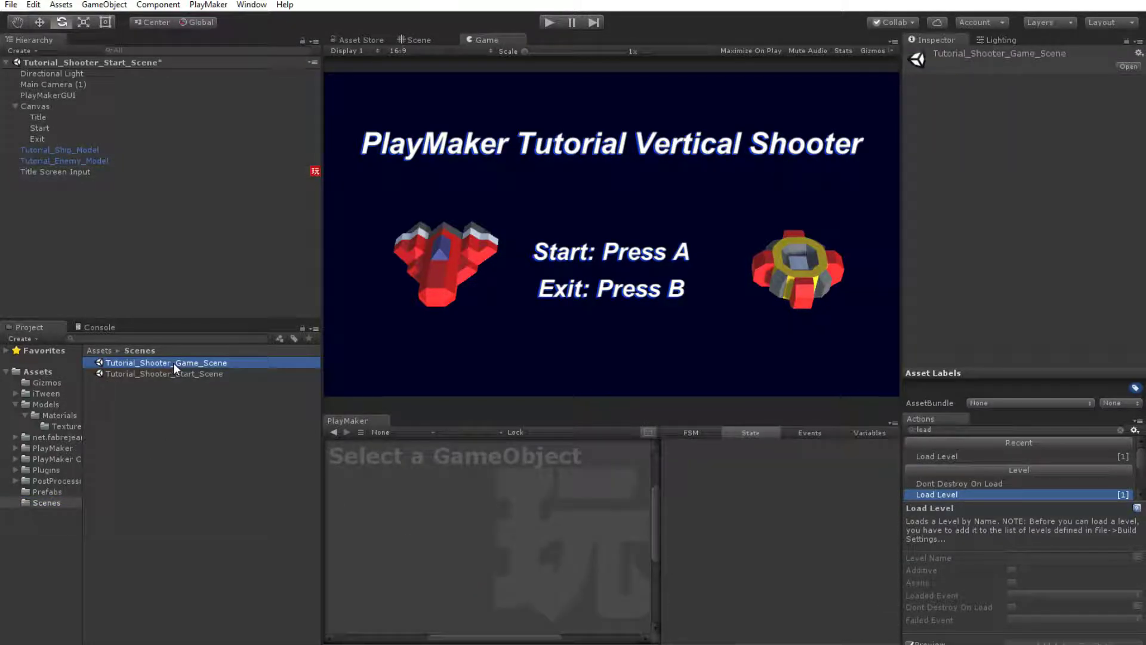
key(F2)
key(ctrl+c)
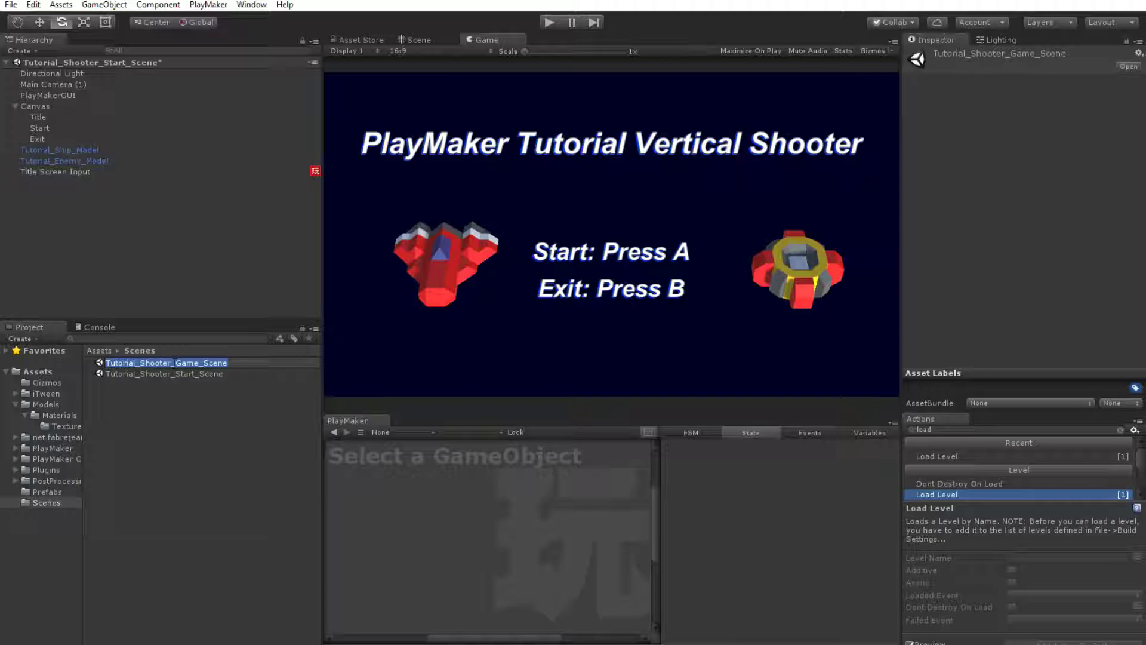
click(64, 173)
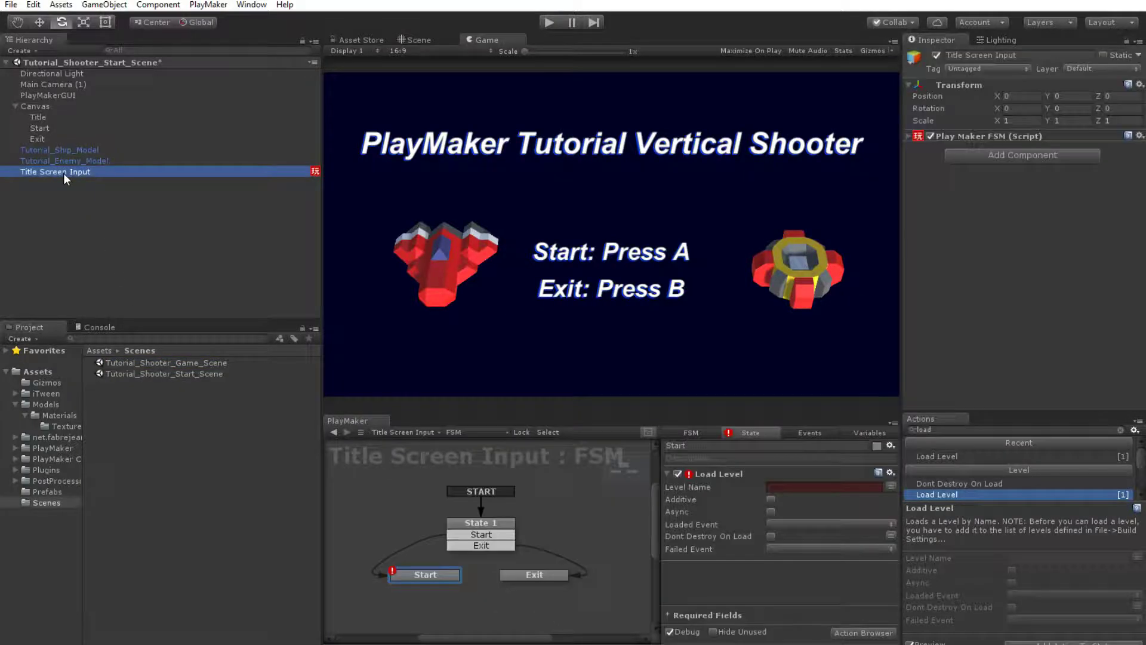
click(797, 487)
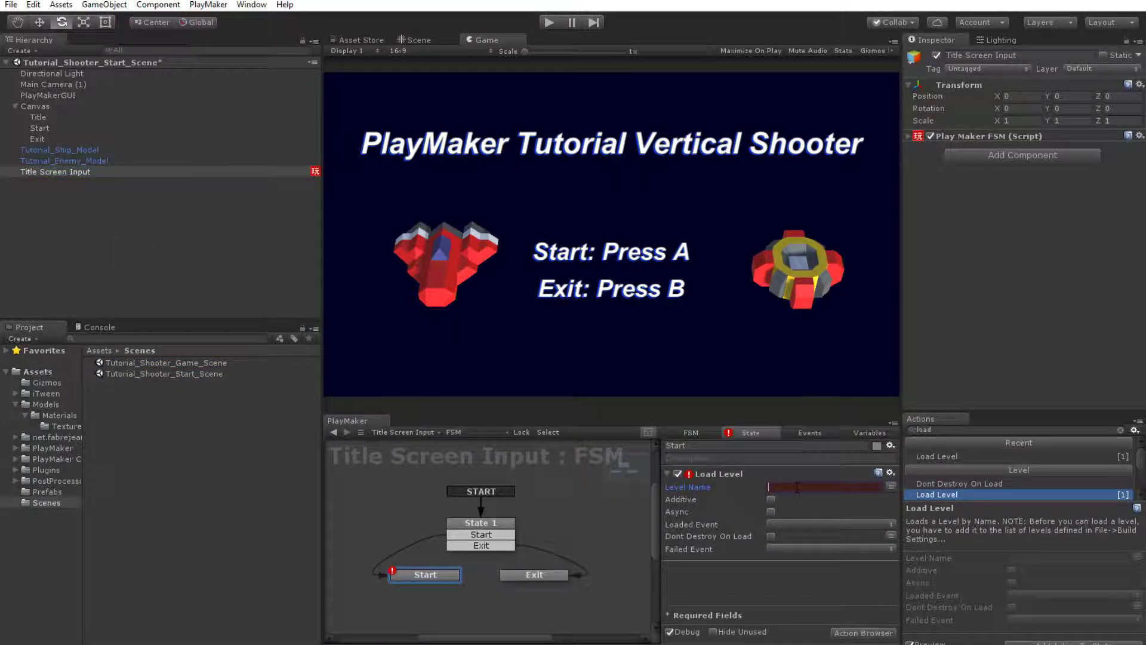
key(ctrl+v)
click(744, 583)
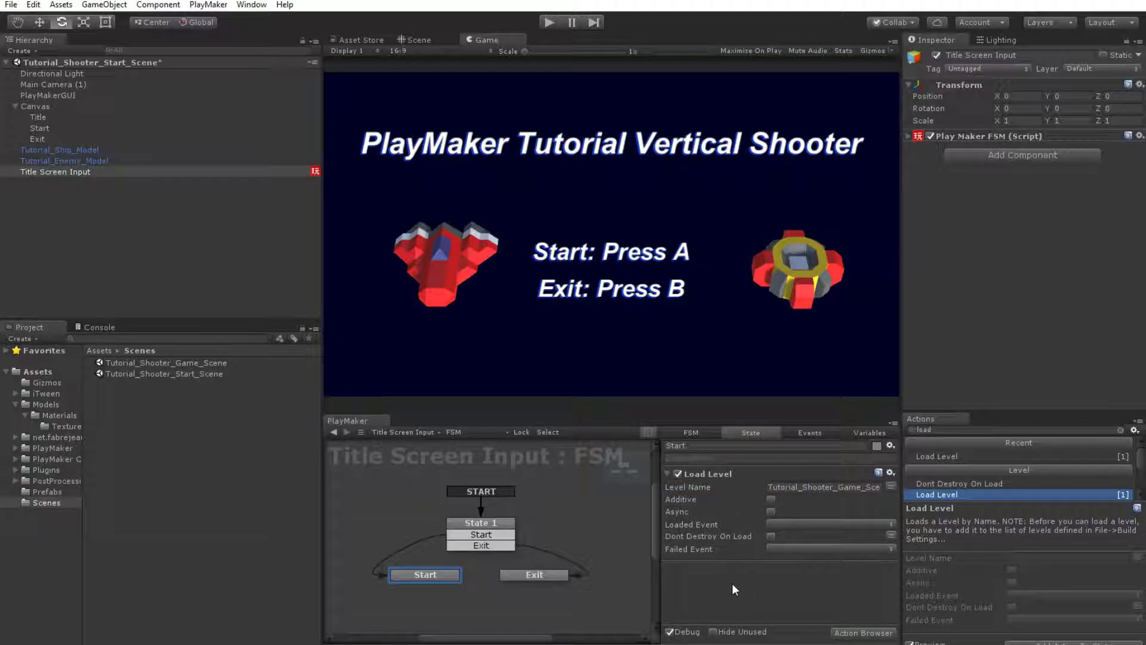
Add an Application Quit action to the Exit state
click(527, 574)
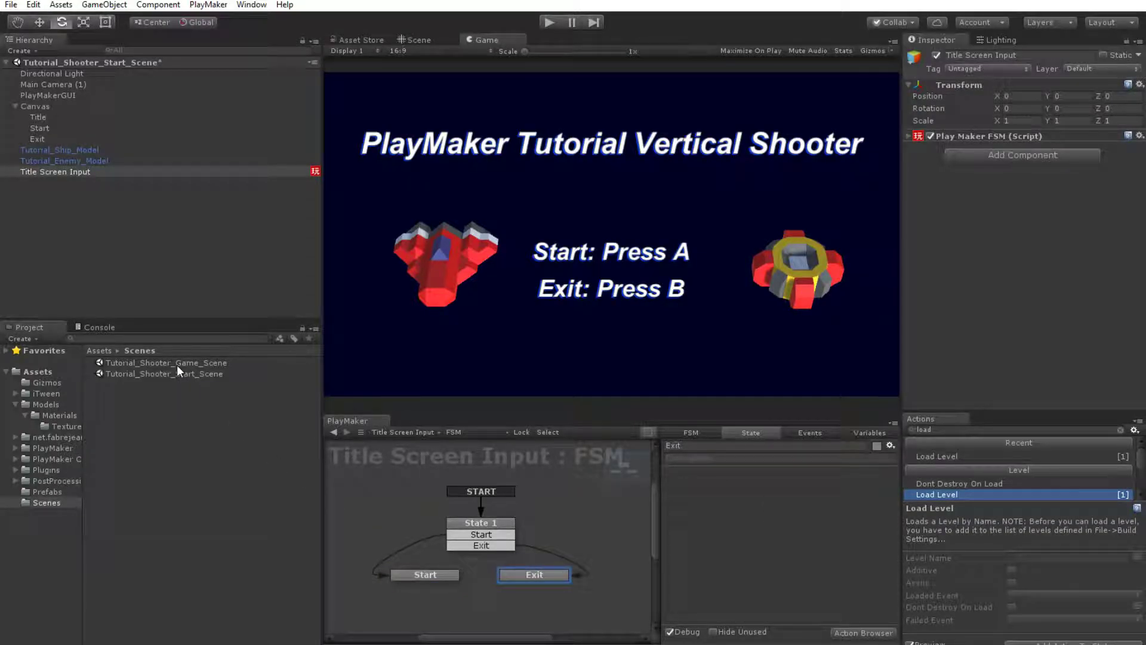
drag(943, 430, 807, 420)
text(cl)
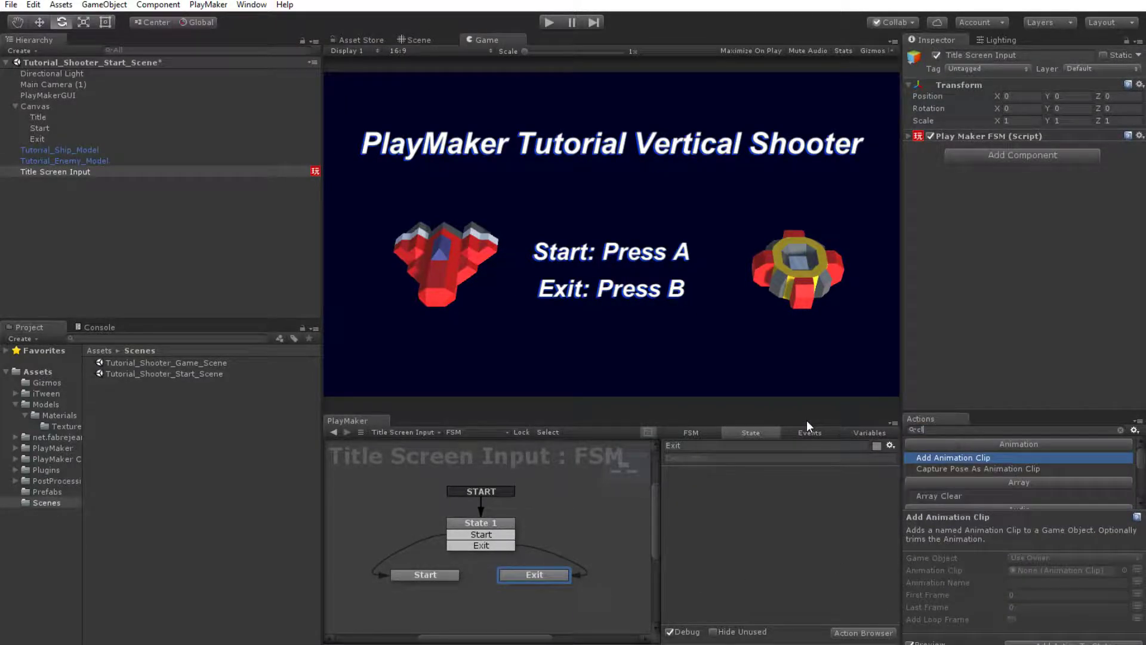
key(BackSpace)
key(BackSpace)
text(e)
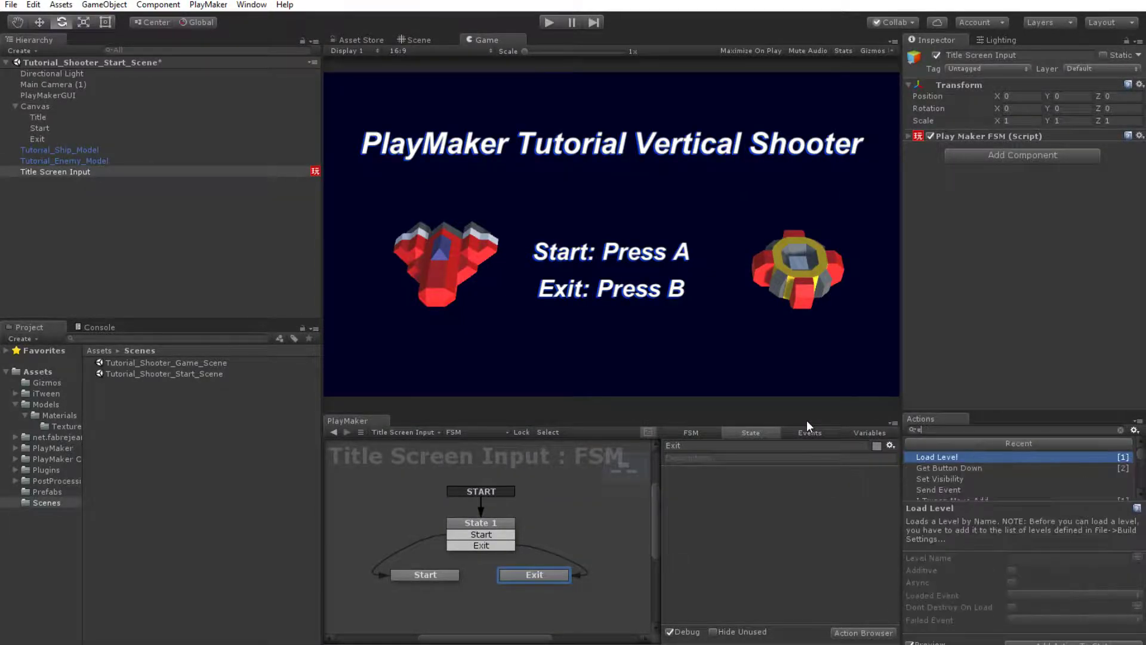
key(BackSpace)
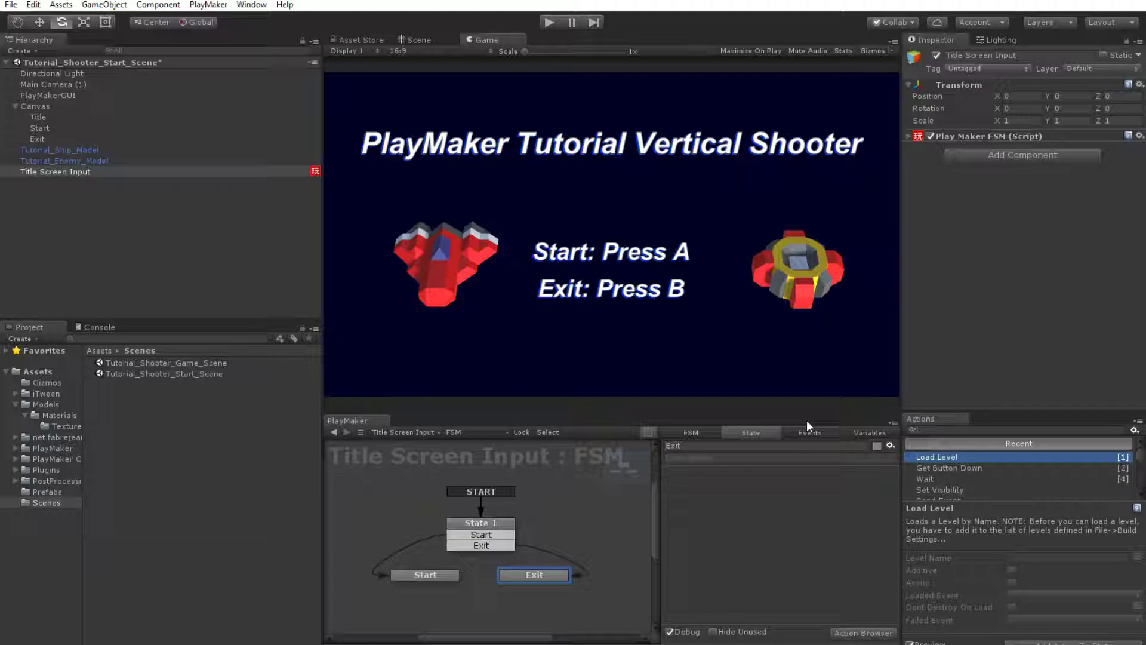
text(appli)
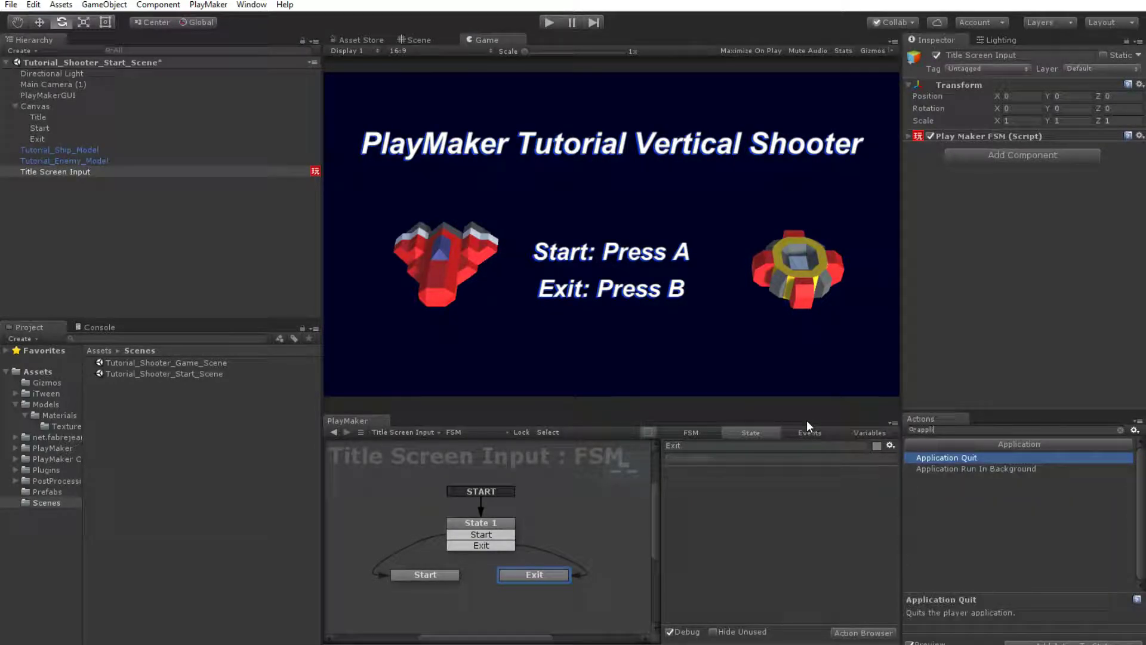
double_click(946, 456)
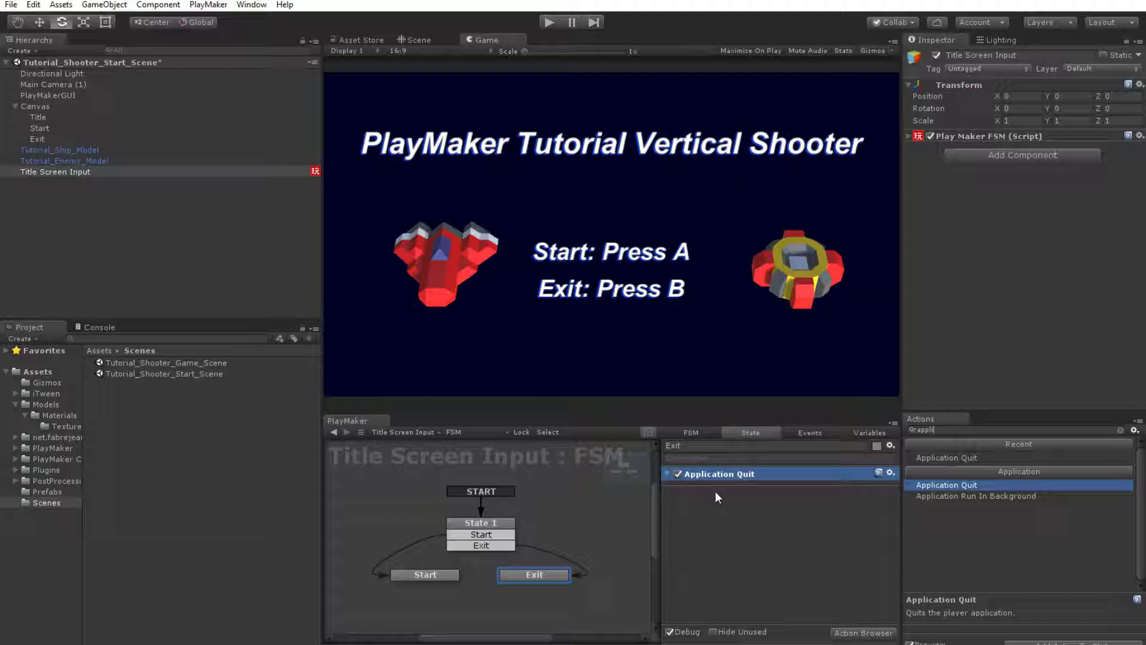
Save the start scene and add it to the scenes in the build settings
click(455, 574)
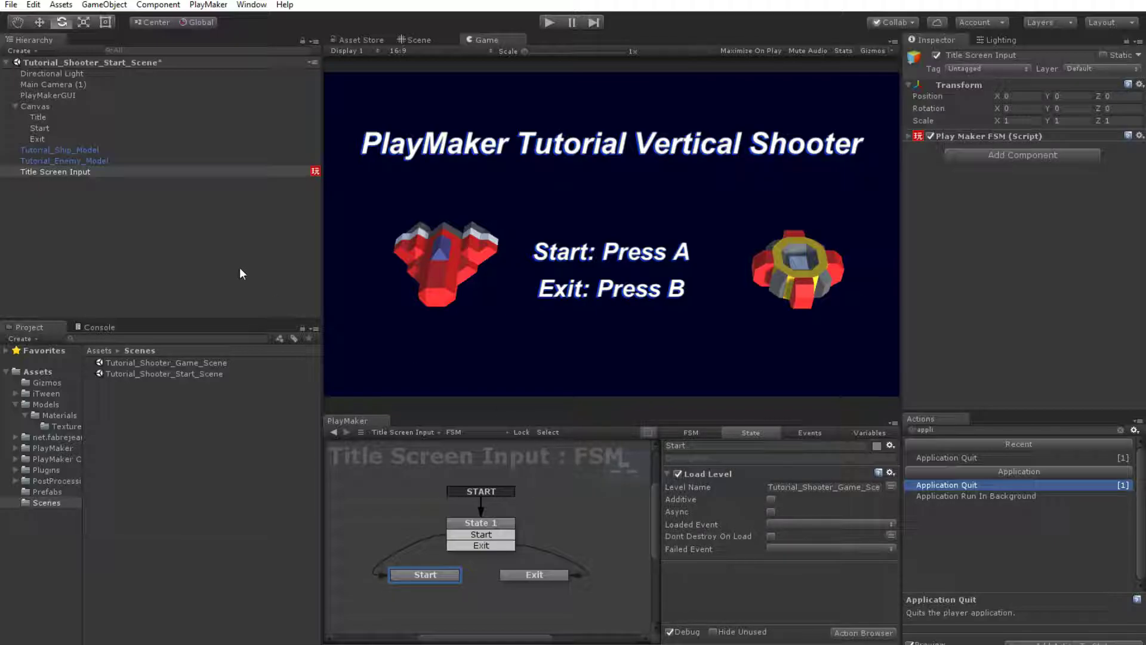
click(12, 6)
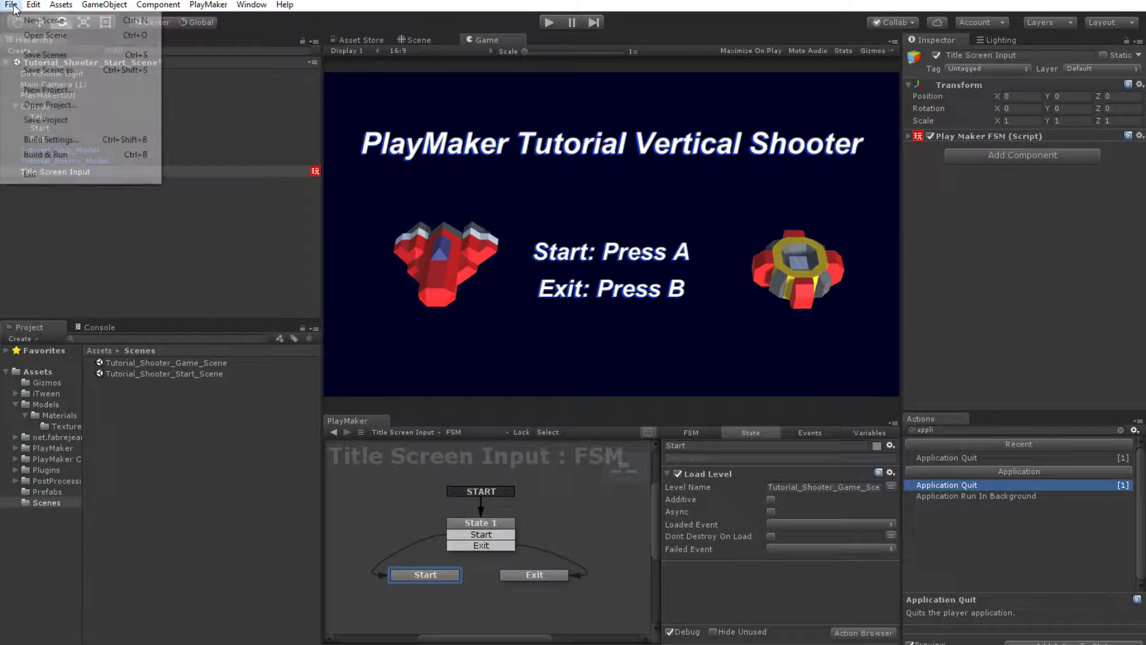
click(37, 54)
click(11, 4)
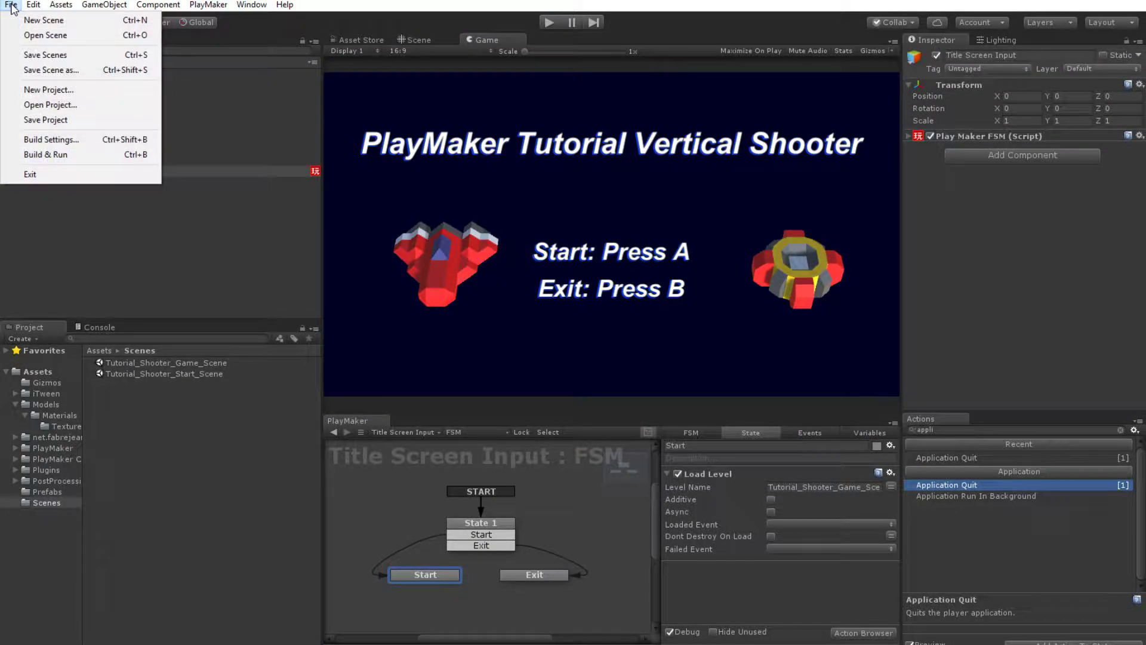
click(42, 141)
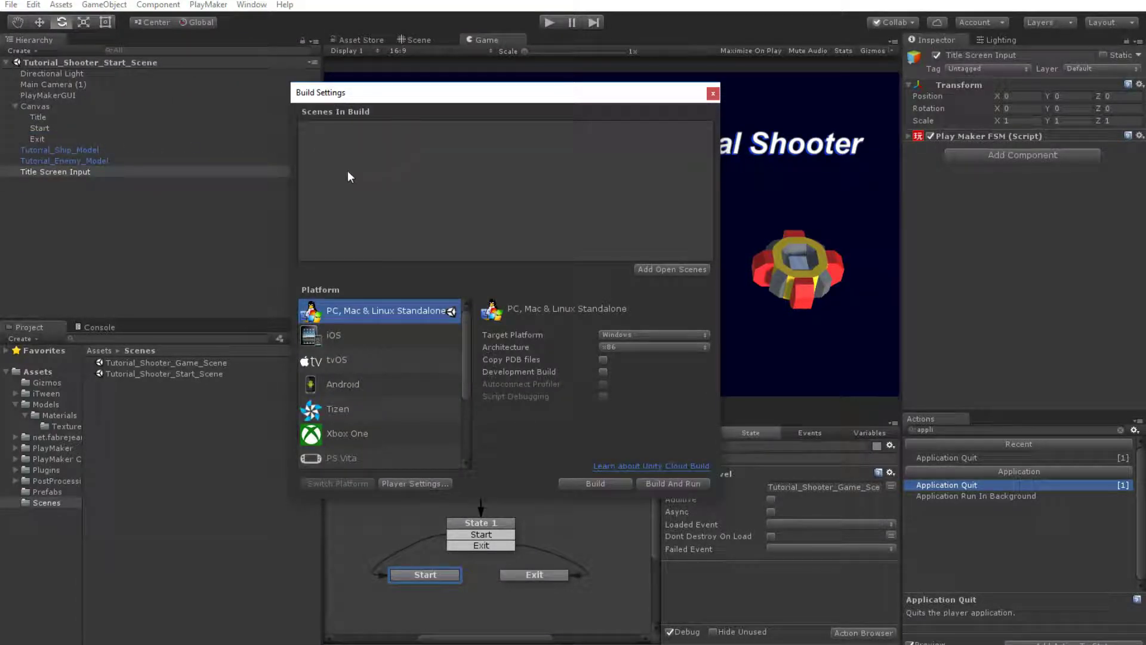
click(667, 270)
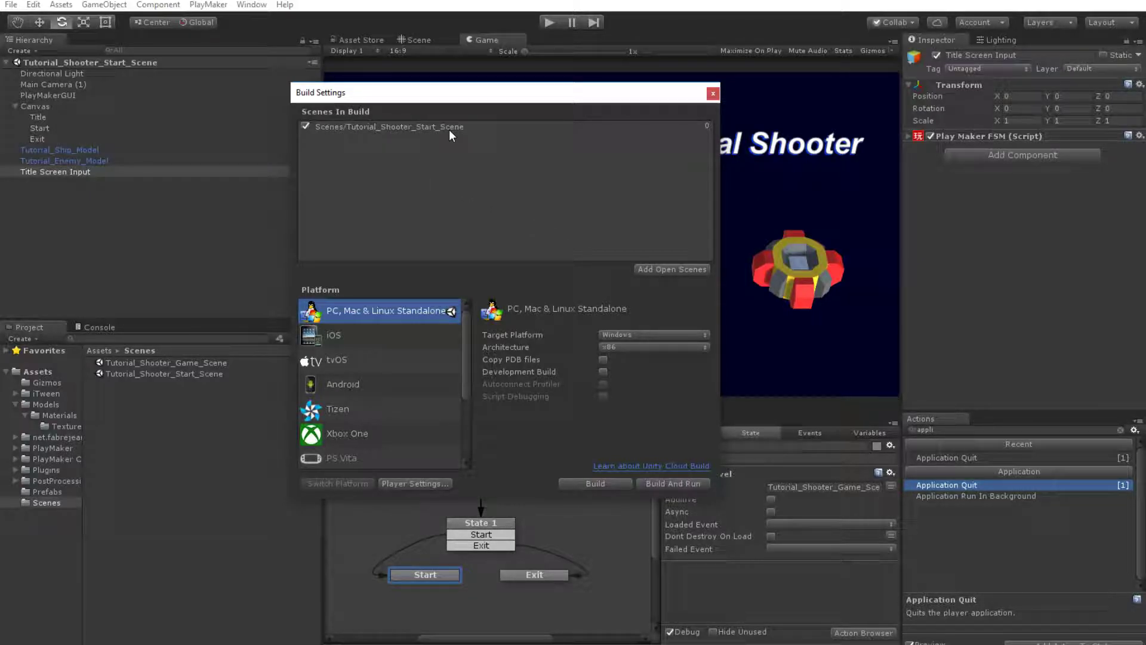
click(713, 93)
Check the list of scenes in the build settings and save the start scene again
click(11, 4)
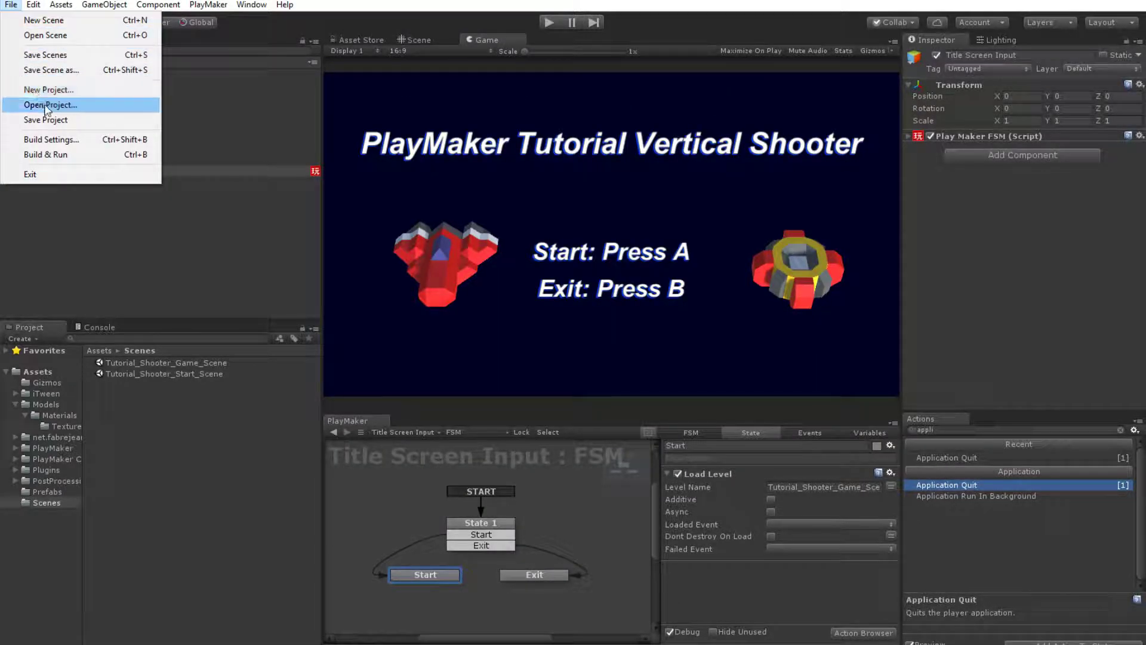
click(51, 140)
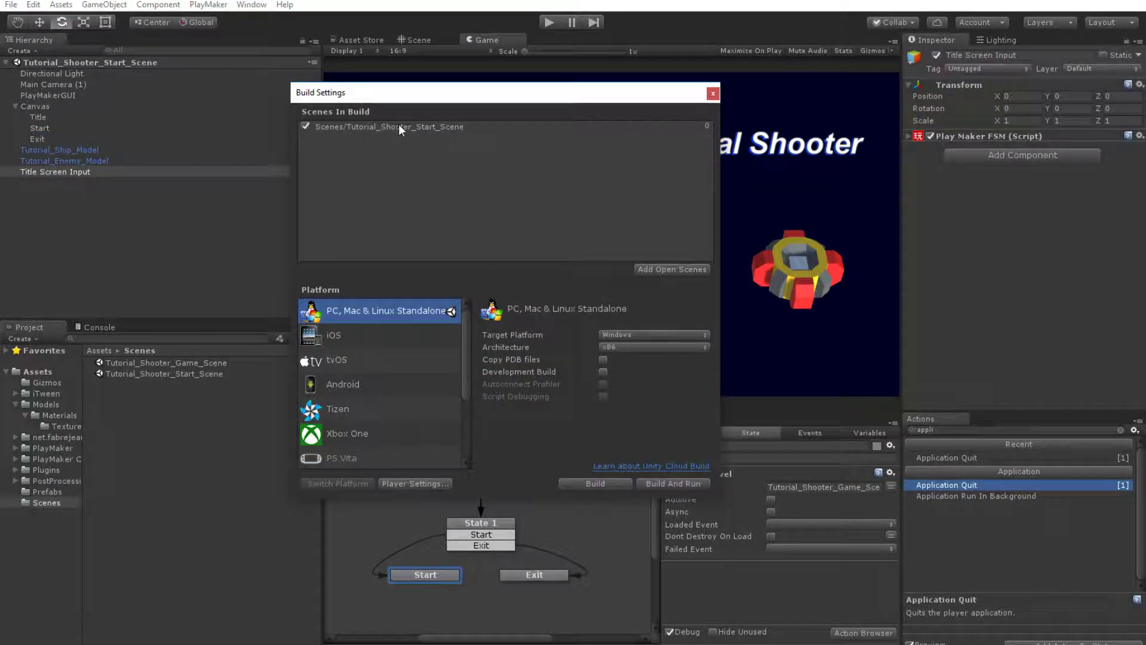
click(713, 93)
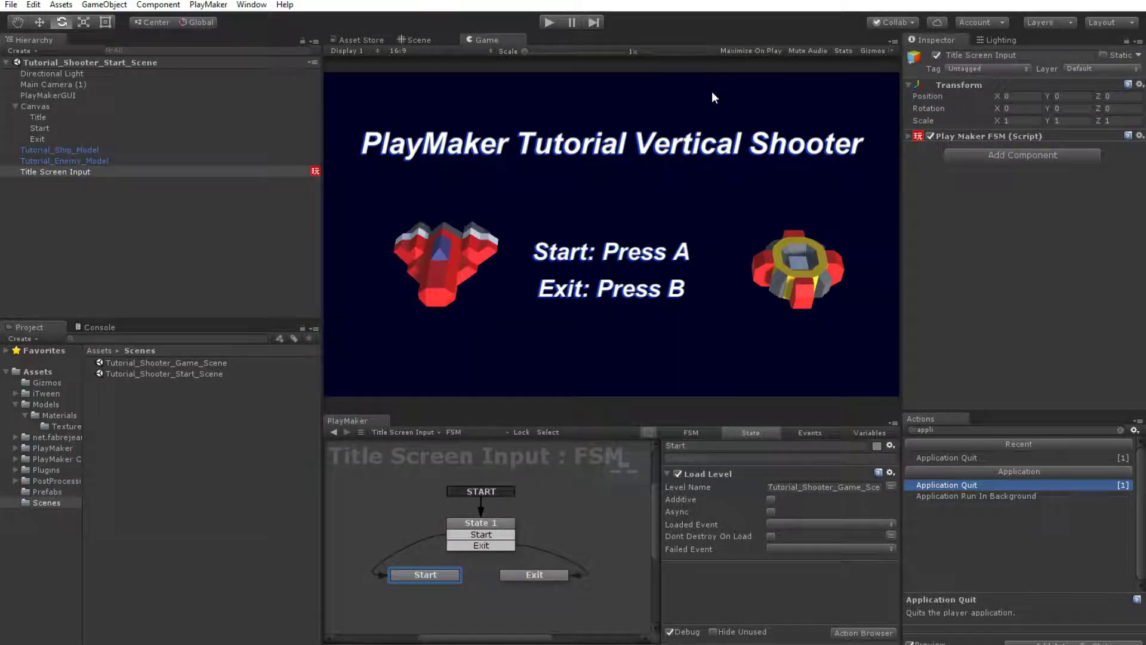
click(11, 5)
click(38, 53)
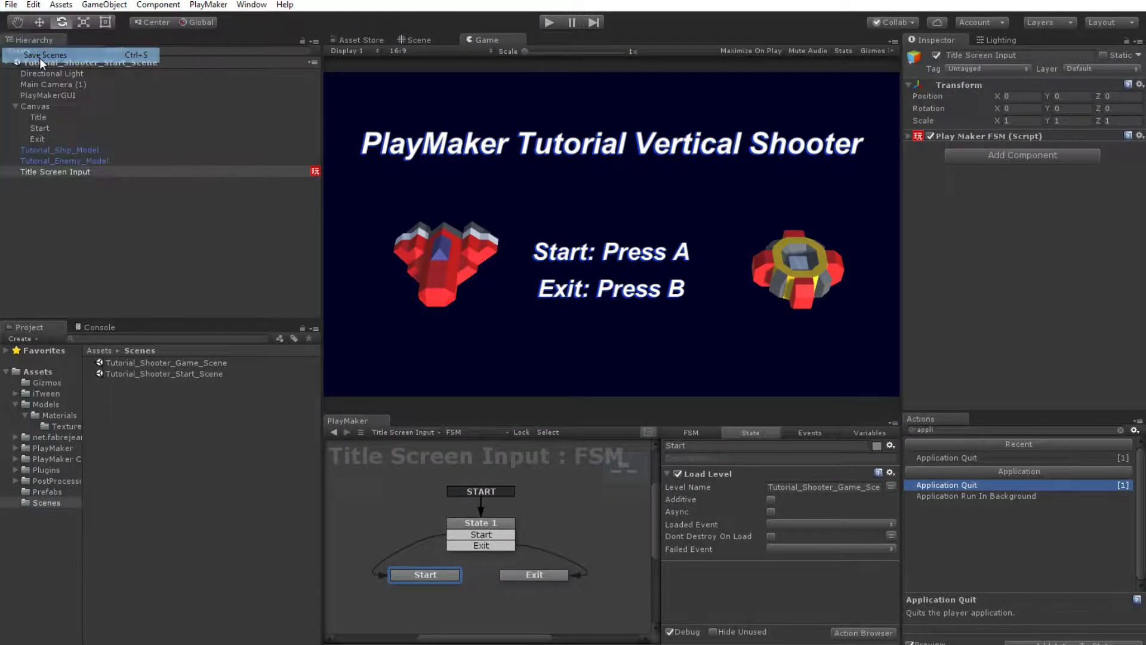
Open Tutorial_Shooter_Game_Scene and add it to the scenes in the build settings
double_click(195, 362)
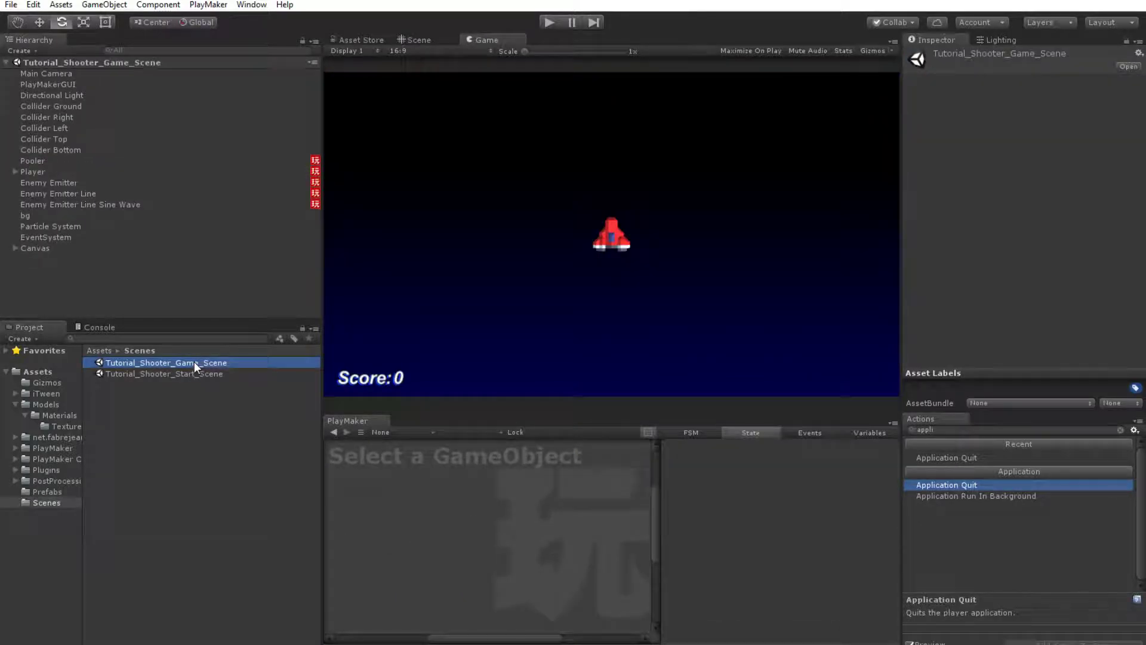
click(11, 4)
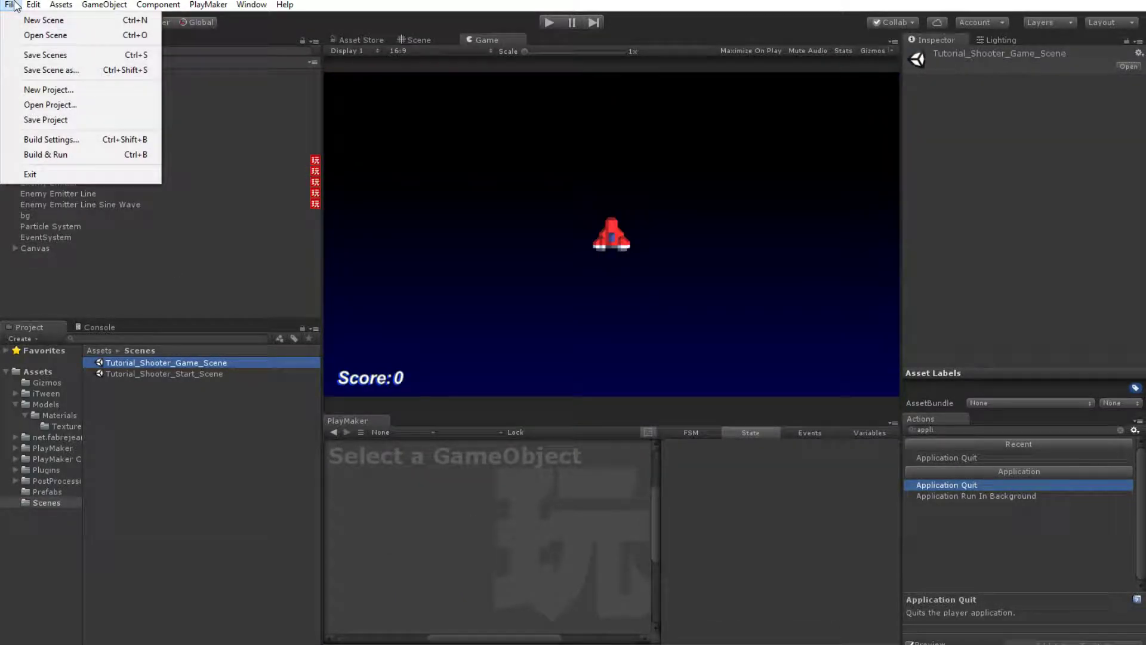
click(52, 141)
click(651, 269)
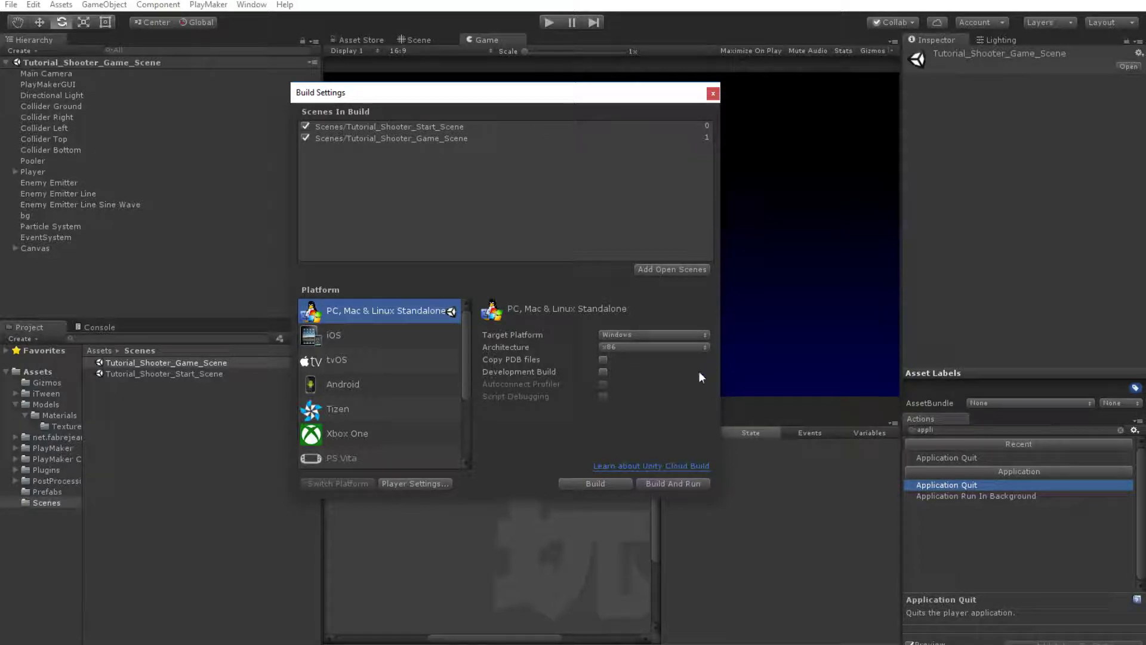
click(713, 93)
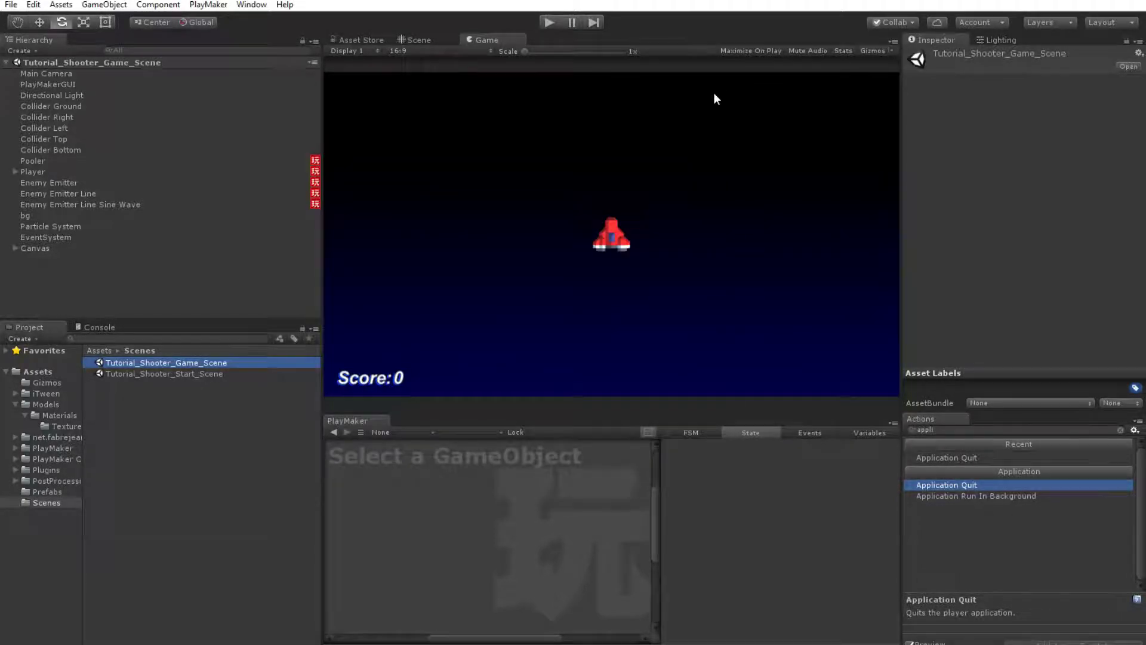
Reopen Tutorial_Shooter_Start_Scene, run it in play mode and start the game from the title screen
double_click(203, 374)
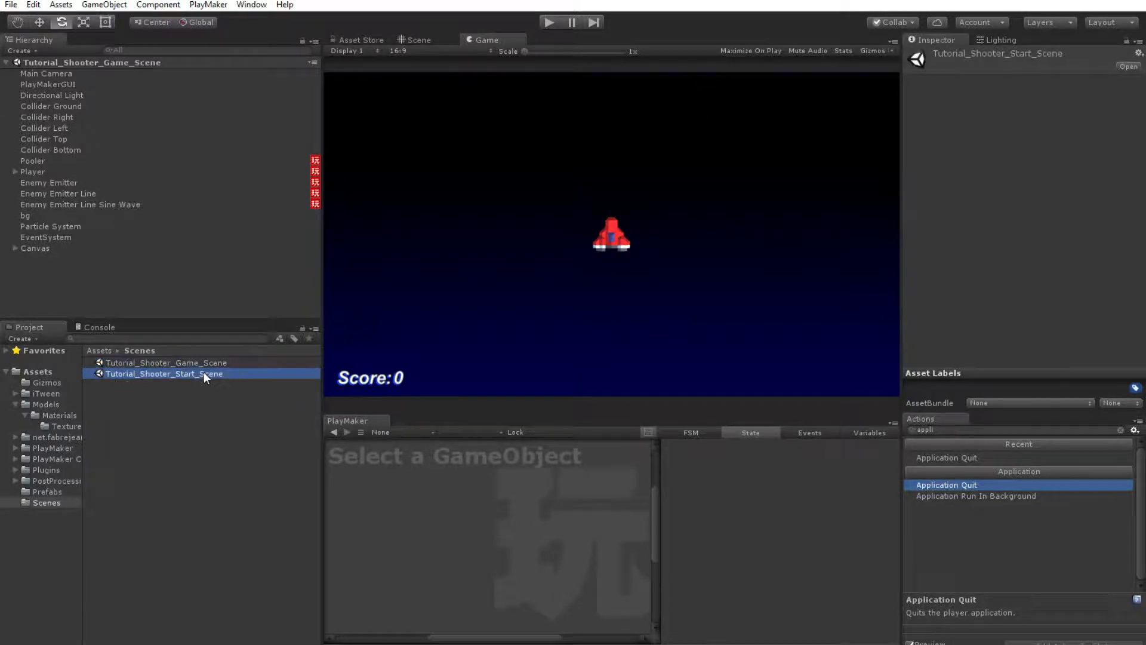
click(548, 22)
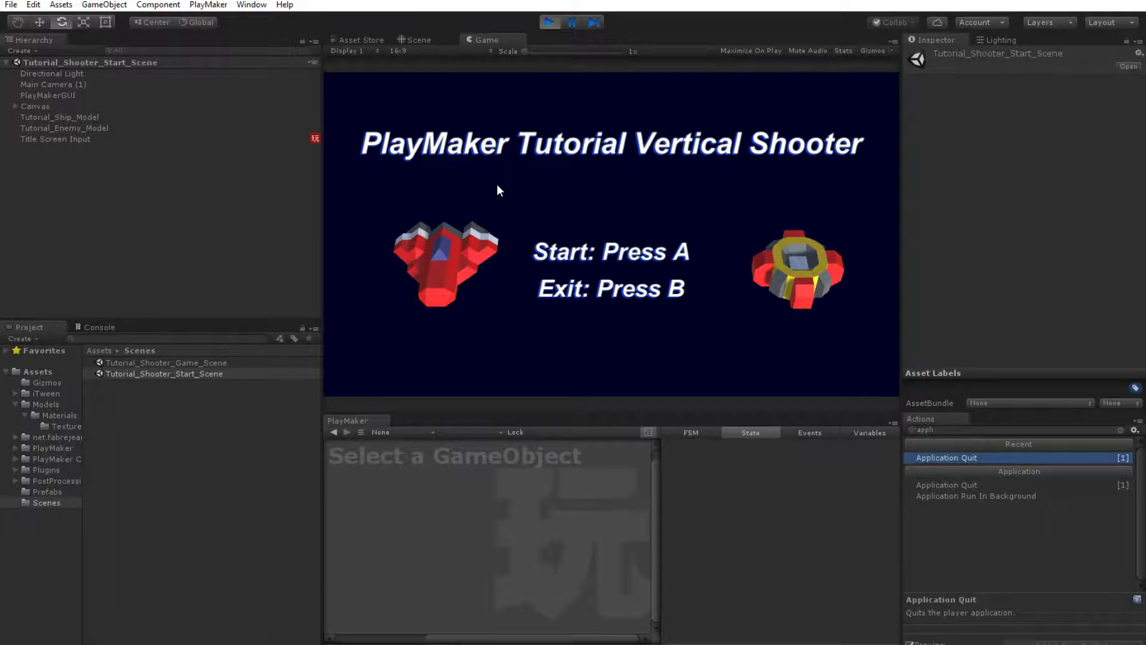
key(a)
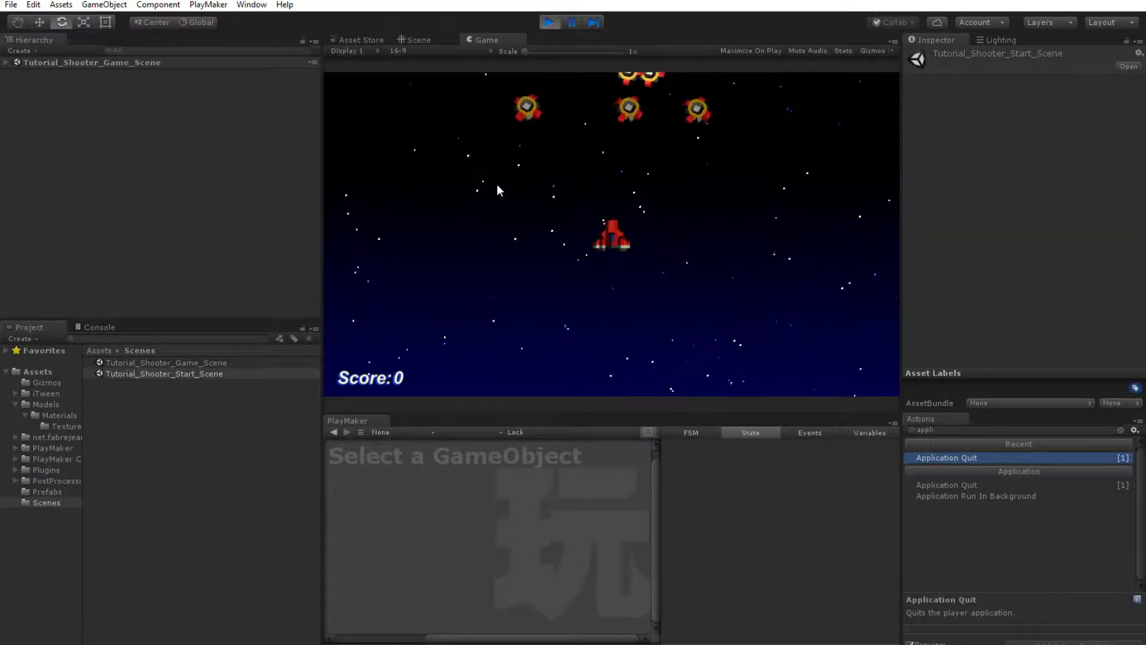
Play-test the loaded game scene by flying the ship around and shooting at the enemies
key(Down)
key(space)
key(space)
key(space)
key(space)
key(Right)
key(Left)
key(space)
key(Right)
key(Right)
key(space)
key(Left)
key(Up)
key(space)
key(Left)
key(Down)
key(space)
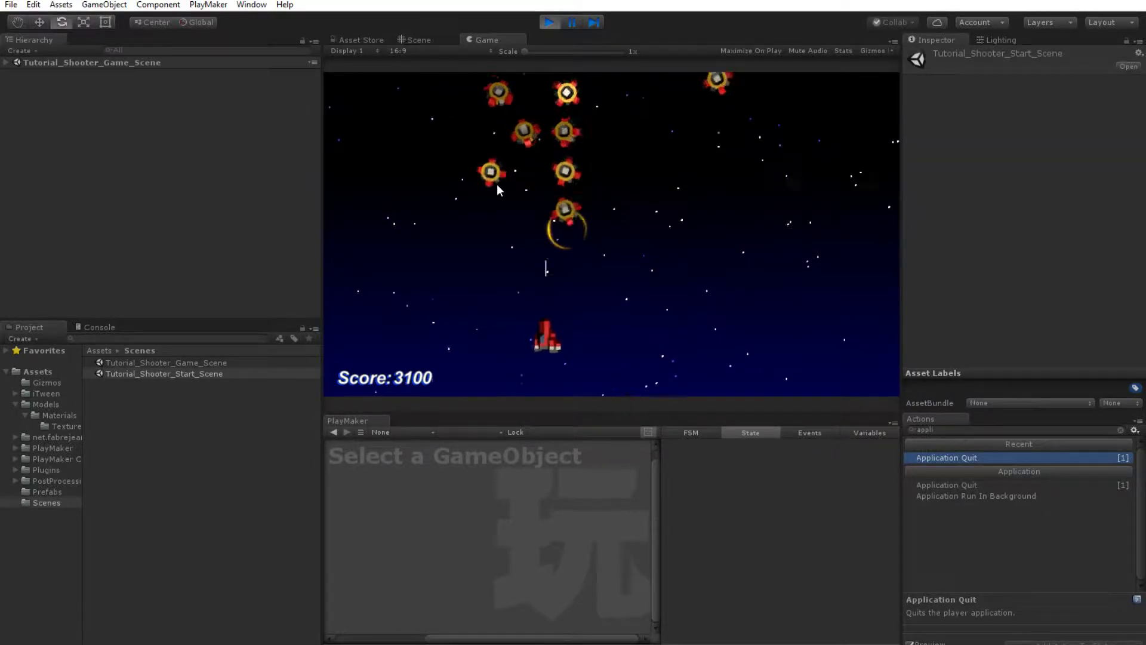
key(Up)
key(Right)
key(Down)
key(space)
key(space)
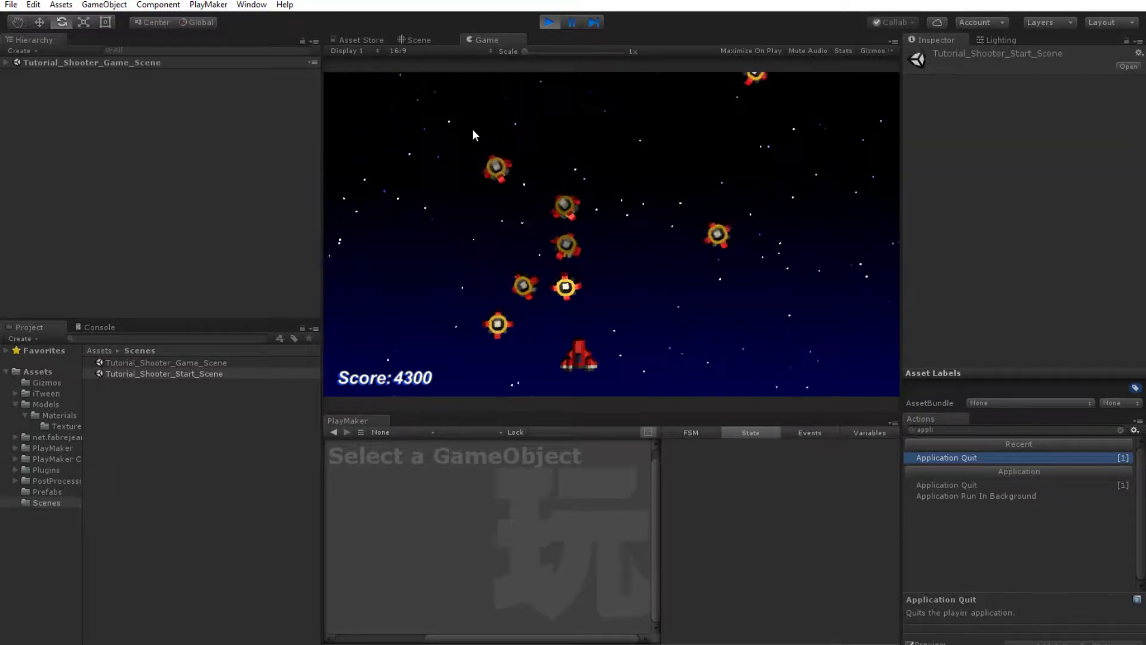
key(Up)
key(Right)
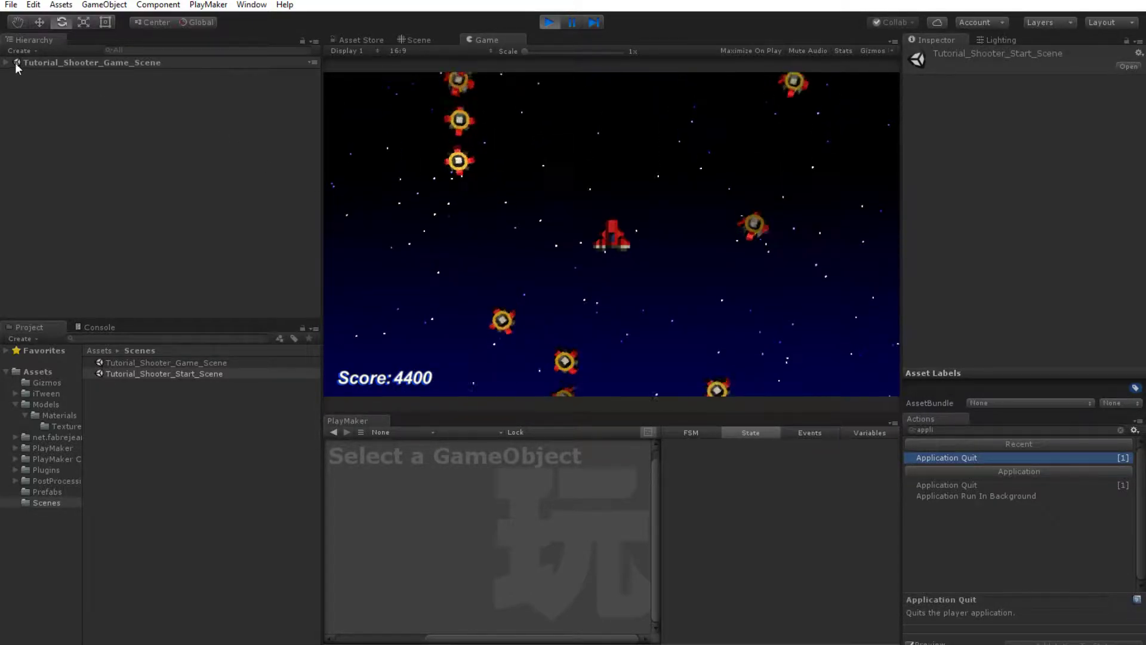
click(6, 63)
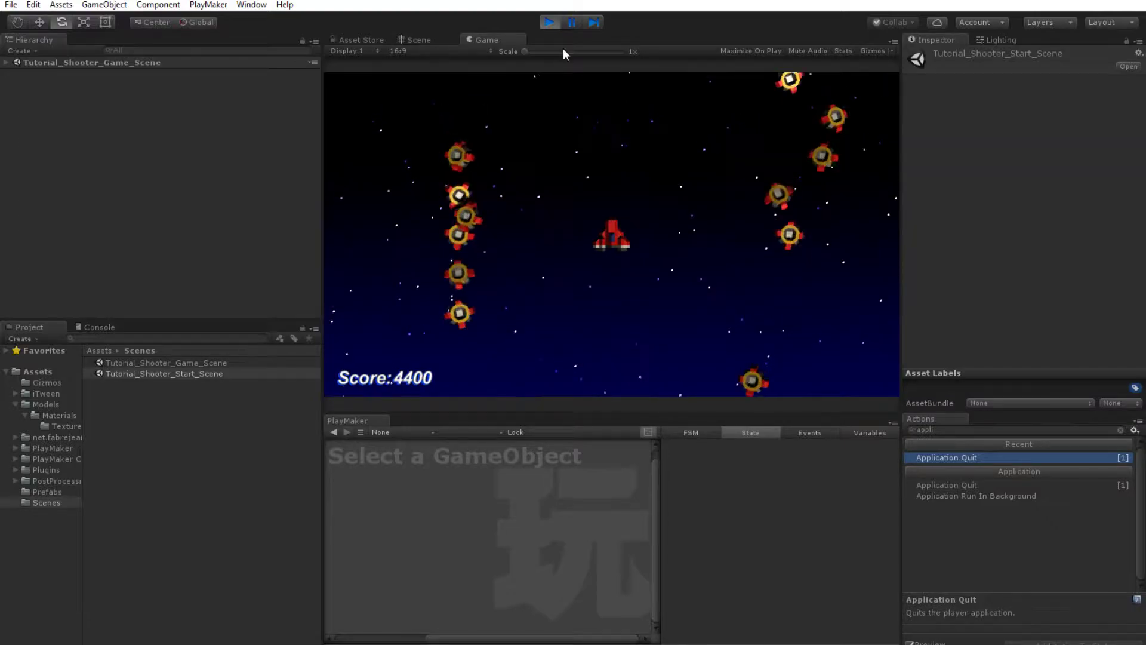
Stop the play test, open Tutorial_Shooter_Game_Scene to view it and return to Tutorial_Shooter_Start_Scene
click(548, 23)
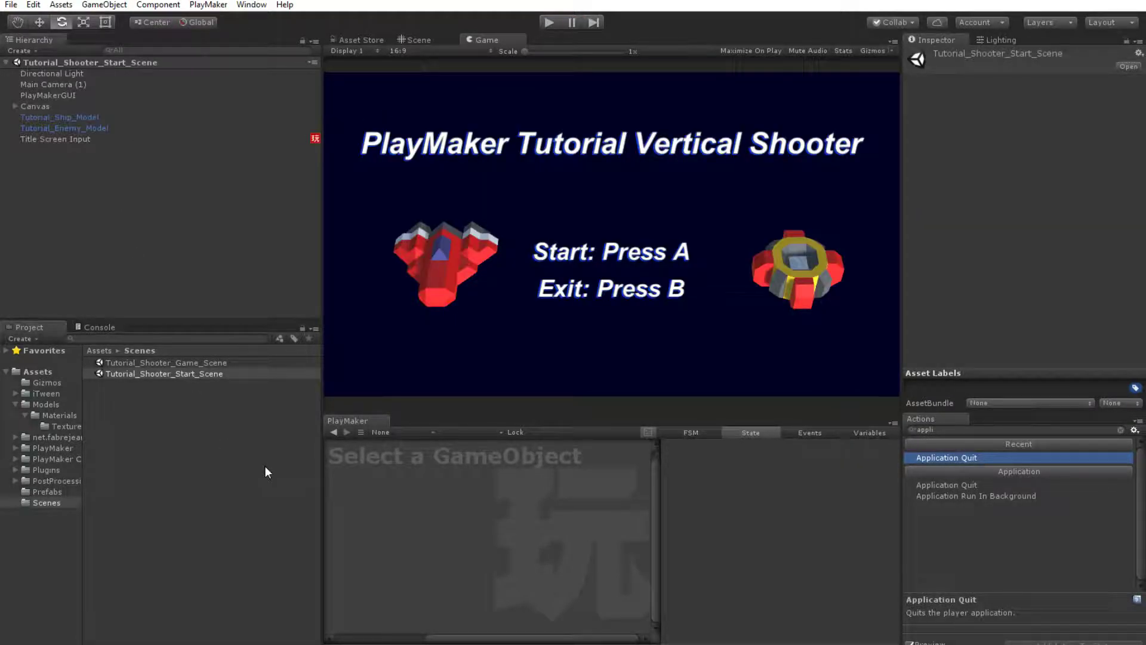
double_click(206, 363)
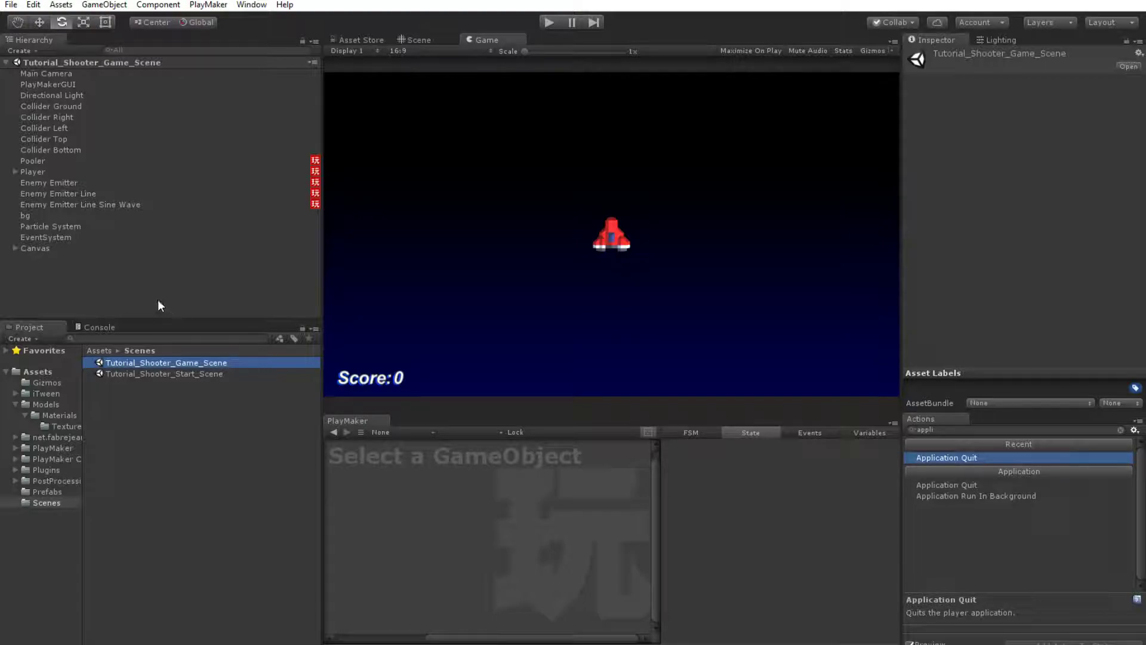
double_click(193, 373)
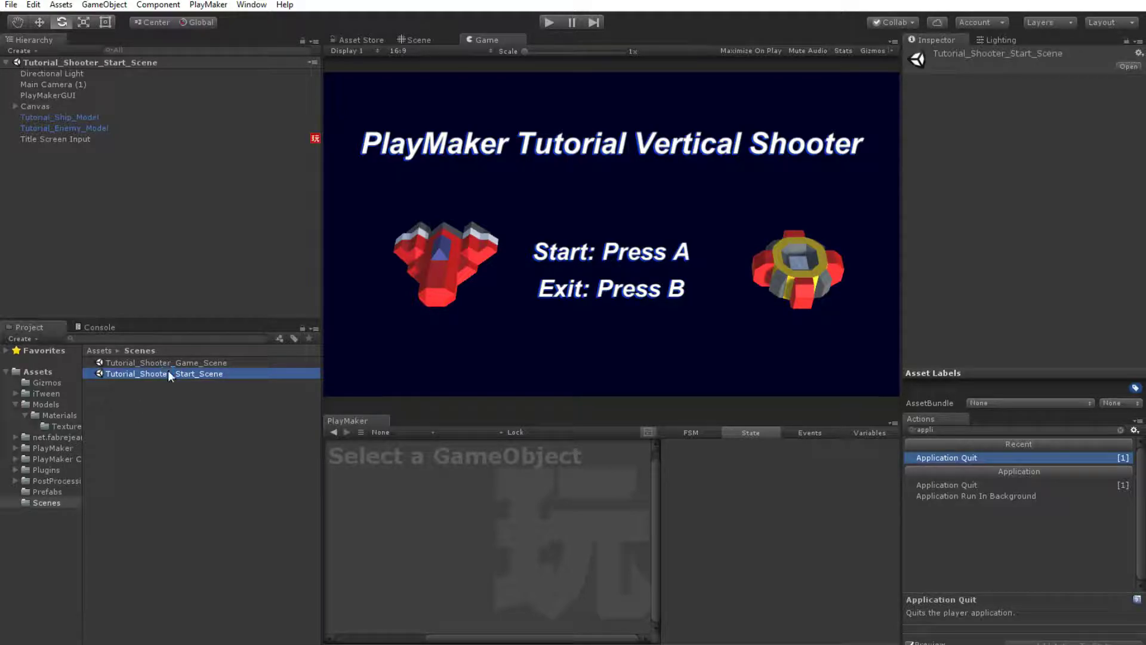
Duplicate Tutorial_Shooter_Start_Scene and name the copy Tutorial_Shooter_GameOver_Scene
key(ctrl+d)
click(195, 385)
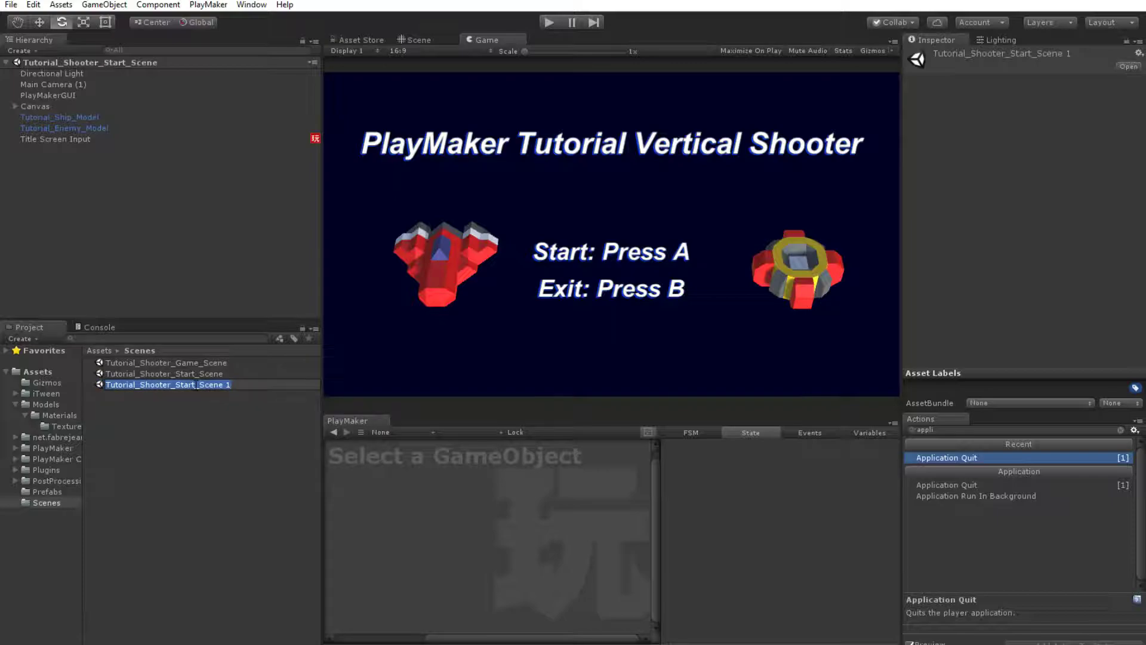
click(196, 384)
key(BackSpace)
key(BackSpace)
text(Game)
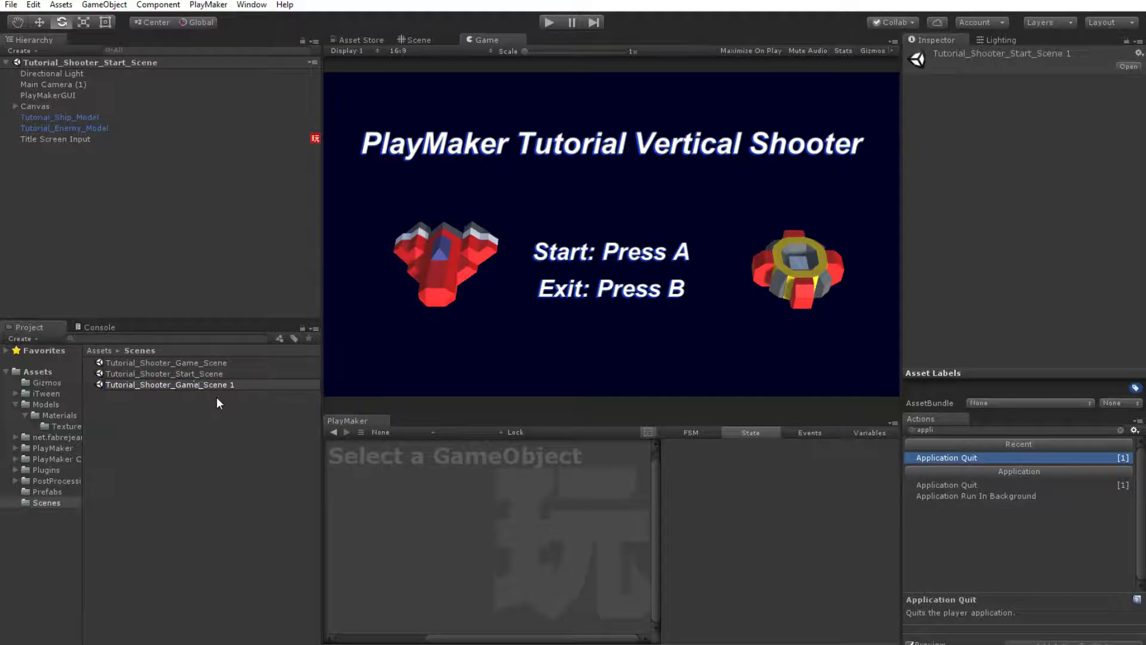
click(274, 386)
key(BackSpace)
key(BackSpace)
key(Return)
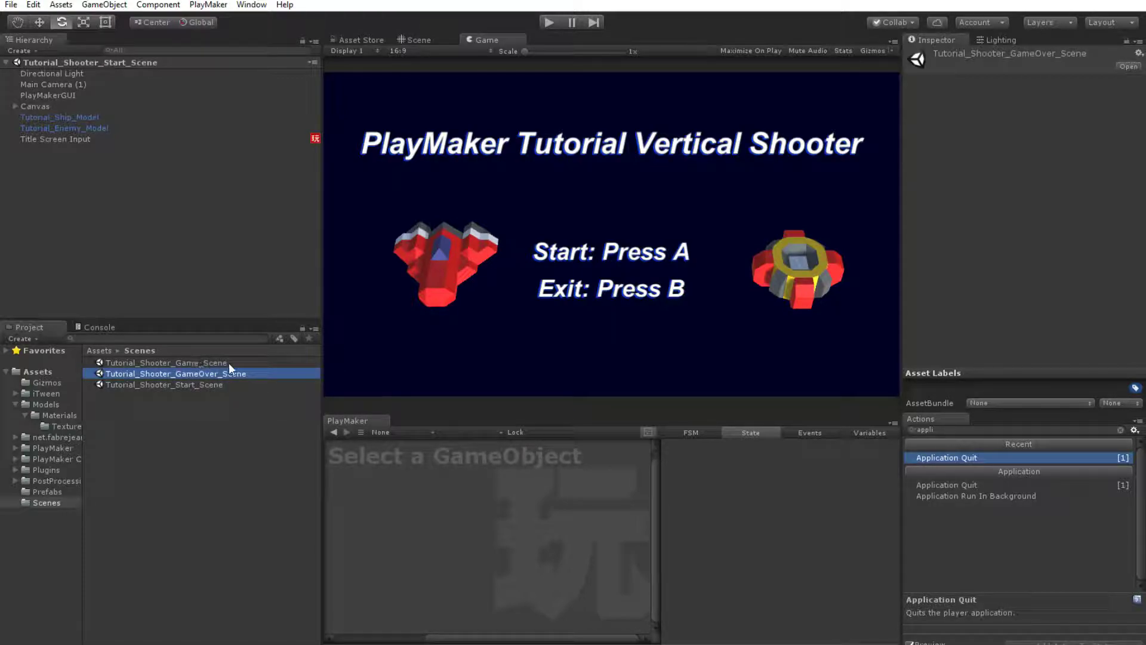
Delete the ship and enemy models from the open scene, along with the Start and Exit texts in the Canvas
click(63, 117)
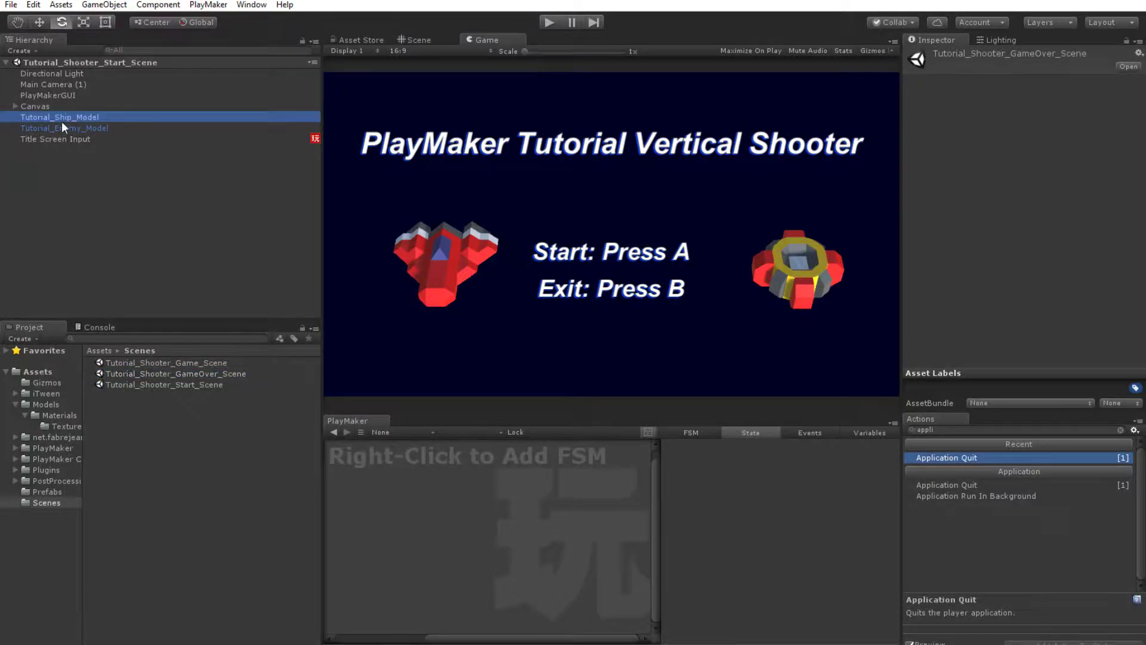
shift+click(62, 128)
key(Delete)
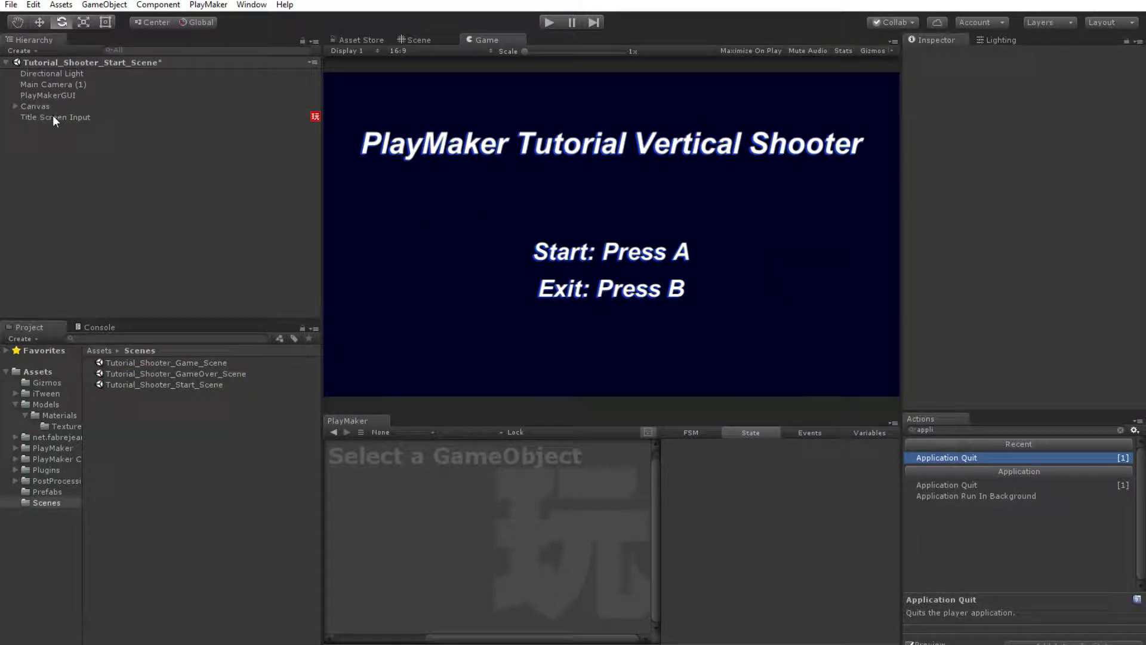
click(15, 106)
click(34, 140)
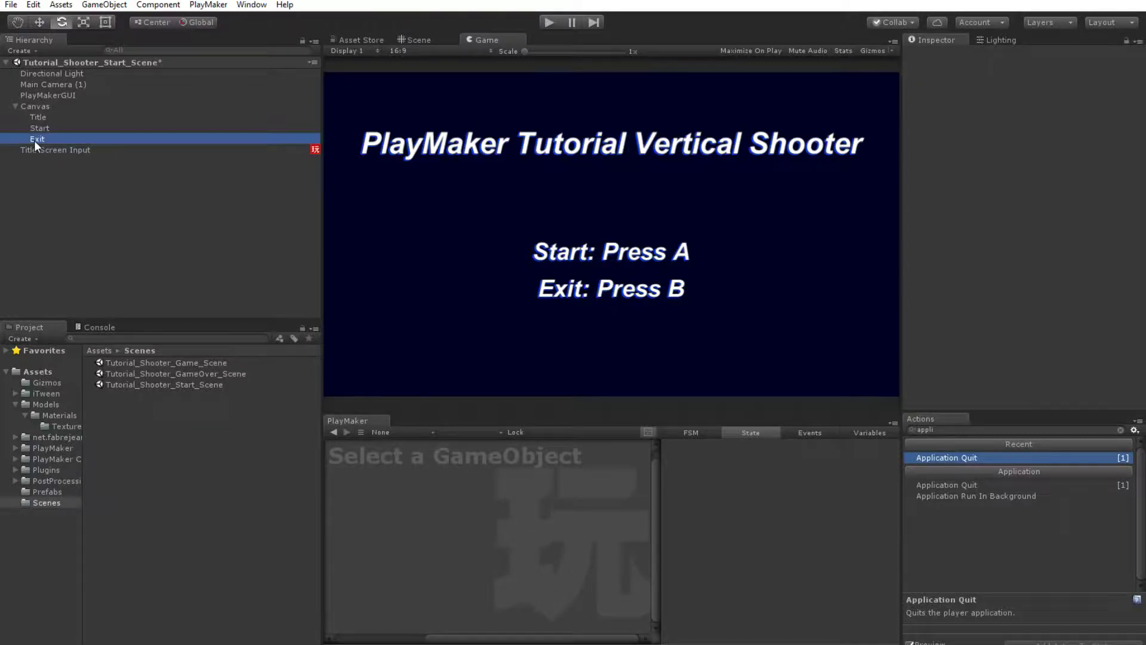
shift+click(40, 129)
key(Delete)
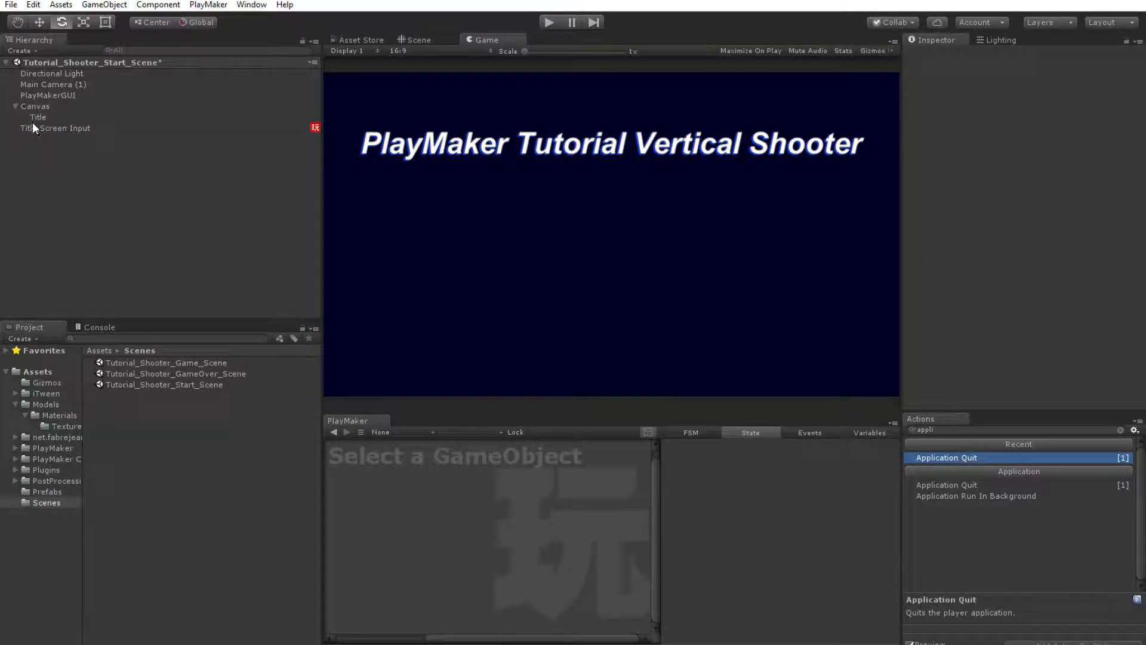
Set the Title text to "Game Over" and lower it to a Pos Y of about -270.56
click(36, 117)
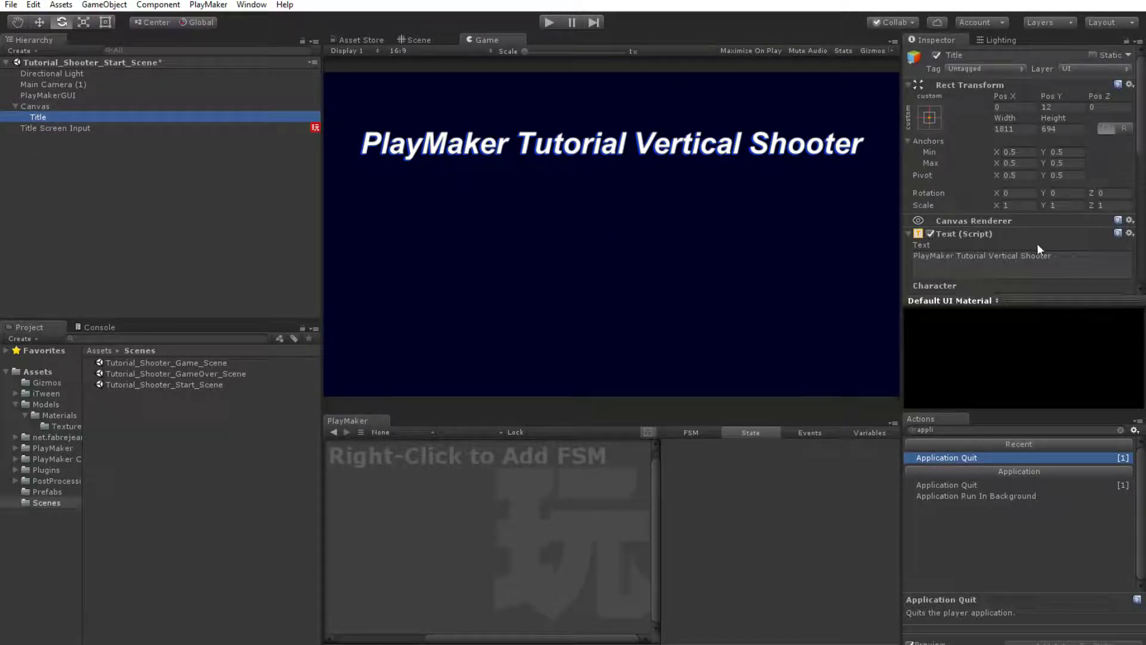
click(1062, 256)
text(Ga)
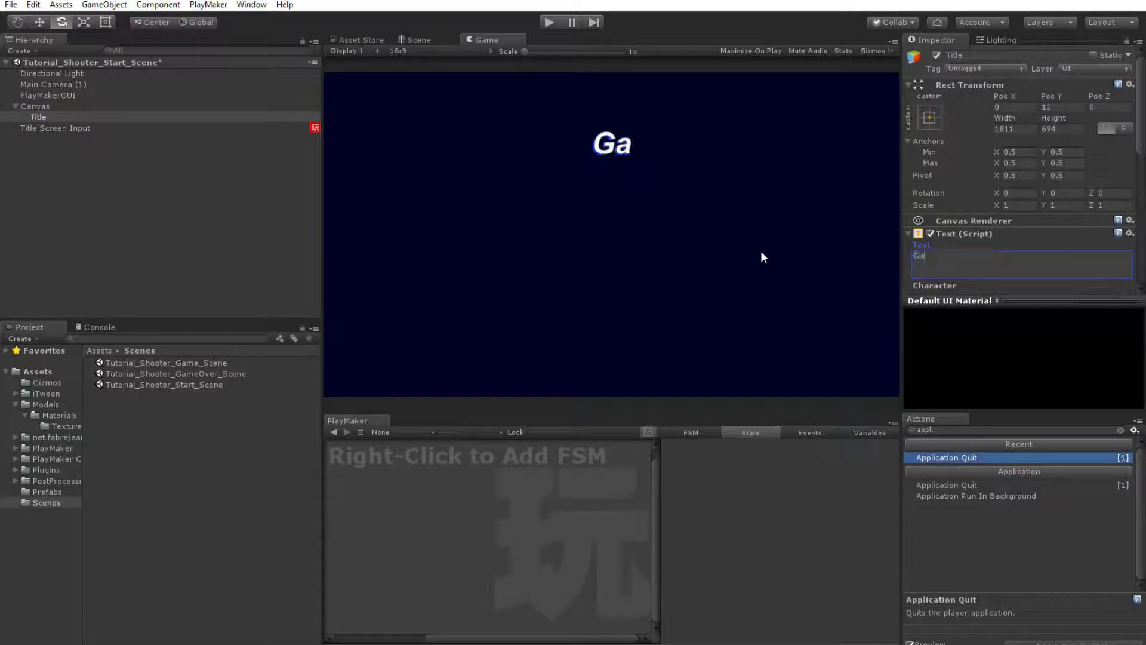
text(me Over)
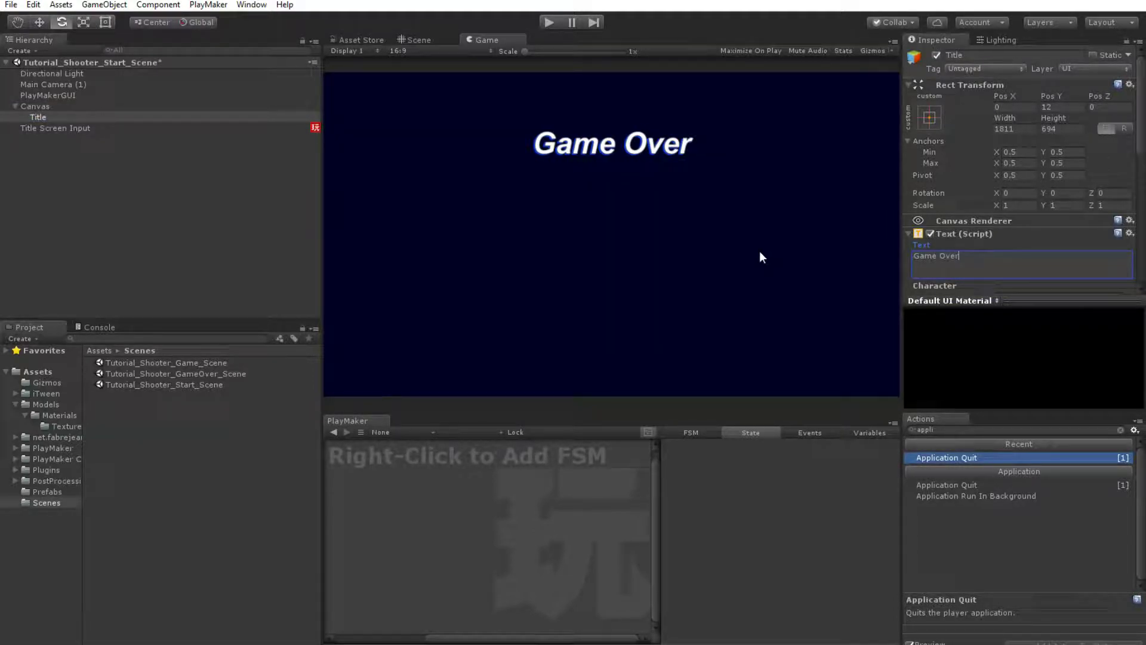
drag(1055, 96, 309, 148)
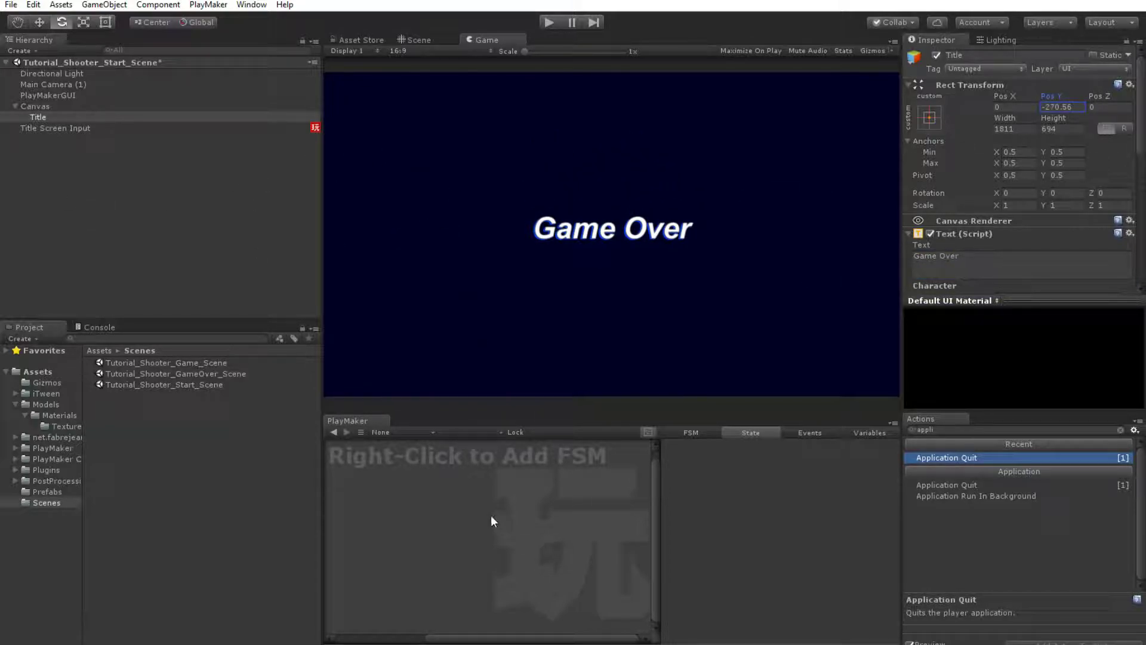
Try to add an FSM to the Title text, and delete the Title Screen Input object
right_click(474, 486)
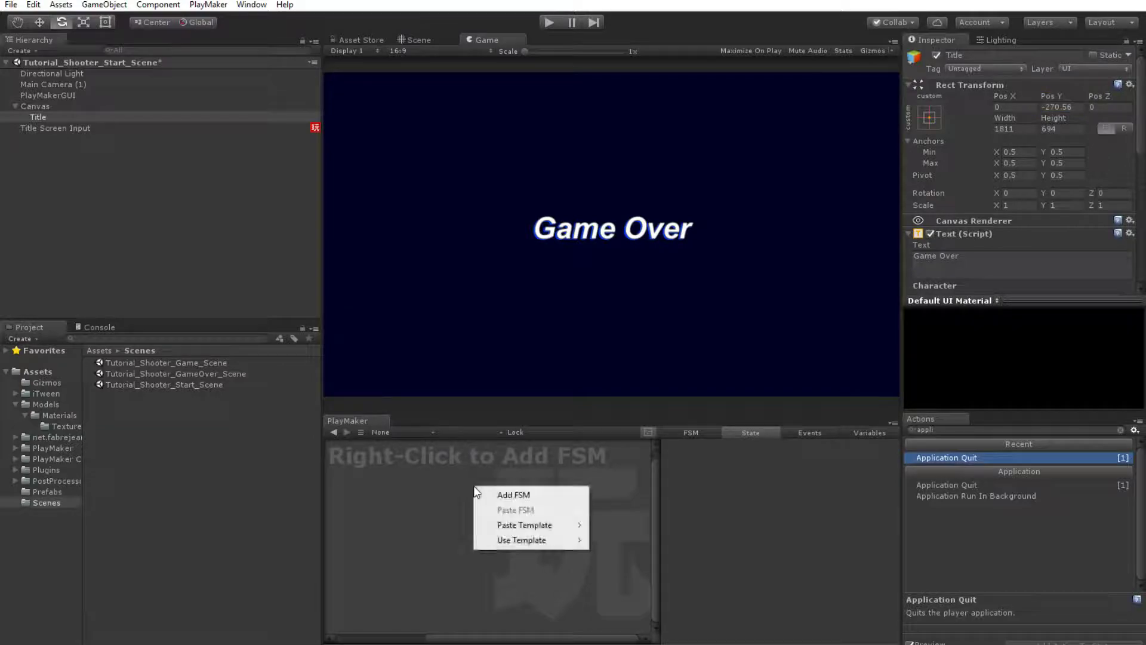
click(522, 496)
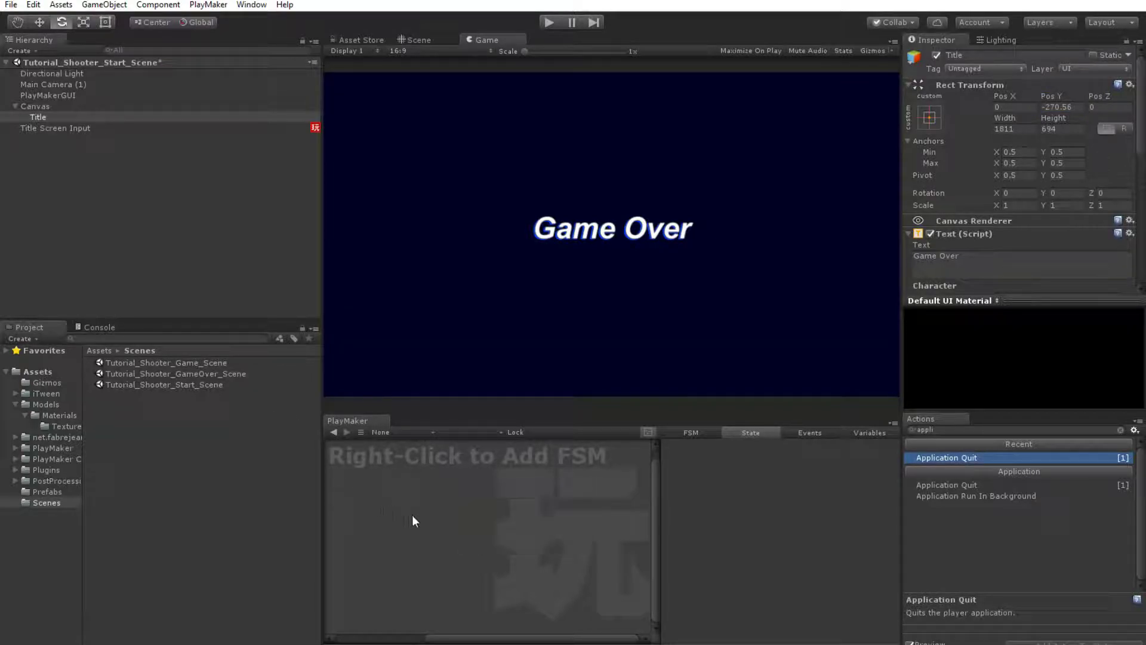
click(65, 127)
key(Delete)
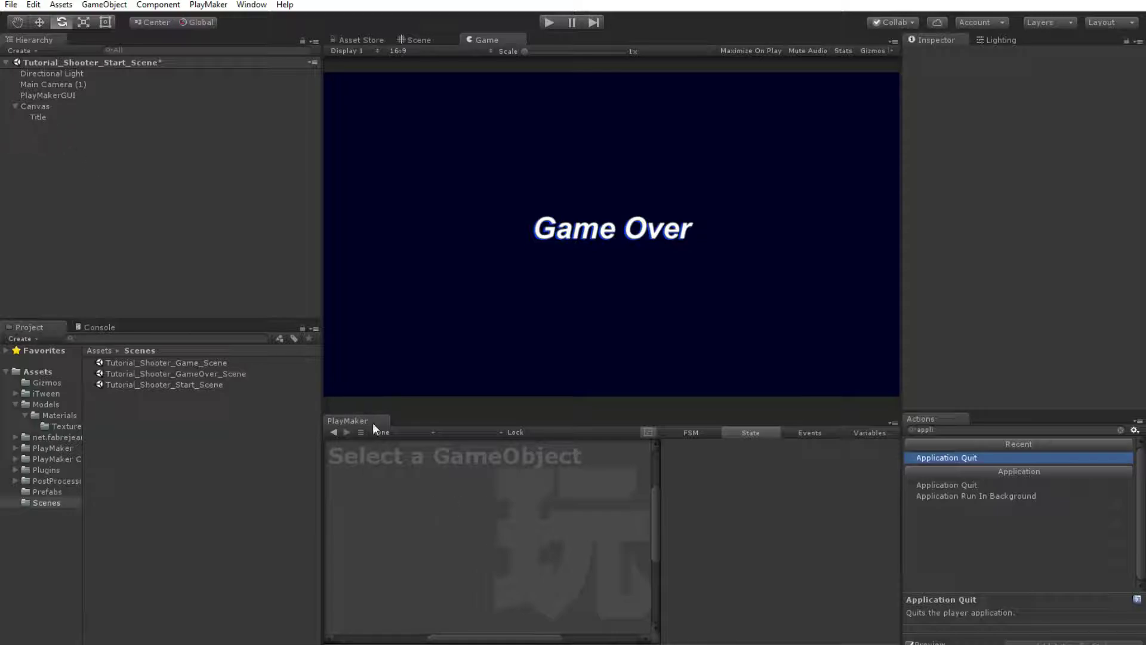
Create an empty game object named Game Over Logic
click(25, 50)
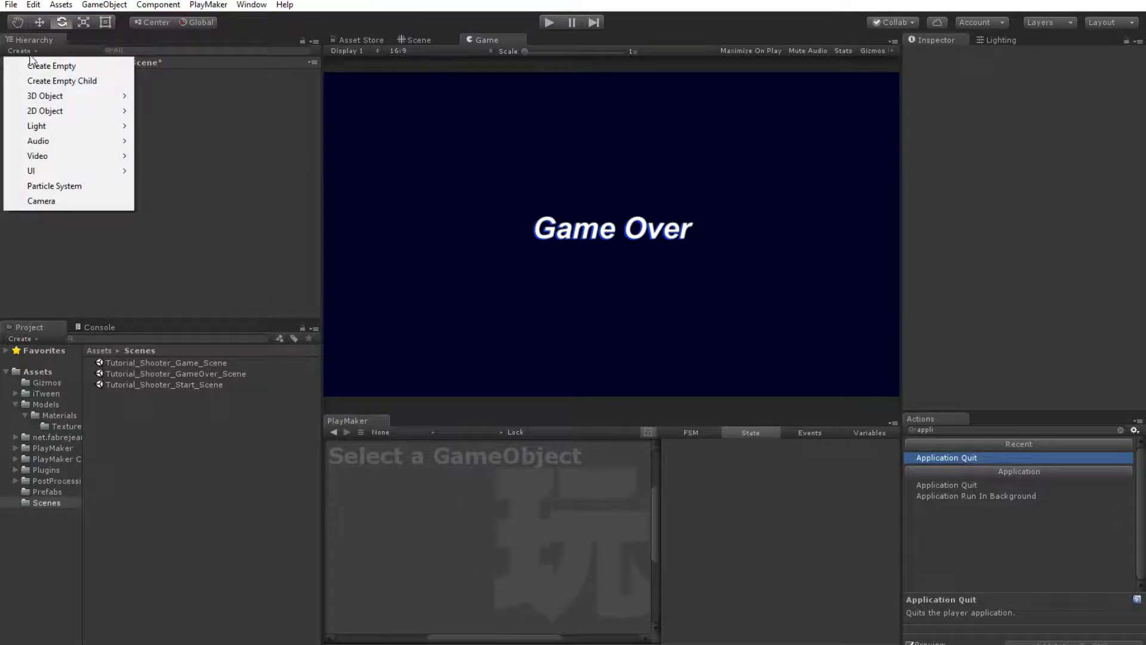
click(35, 62)
drag(1031, 57, 920, 47)
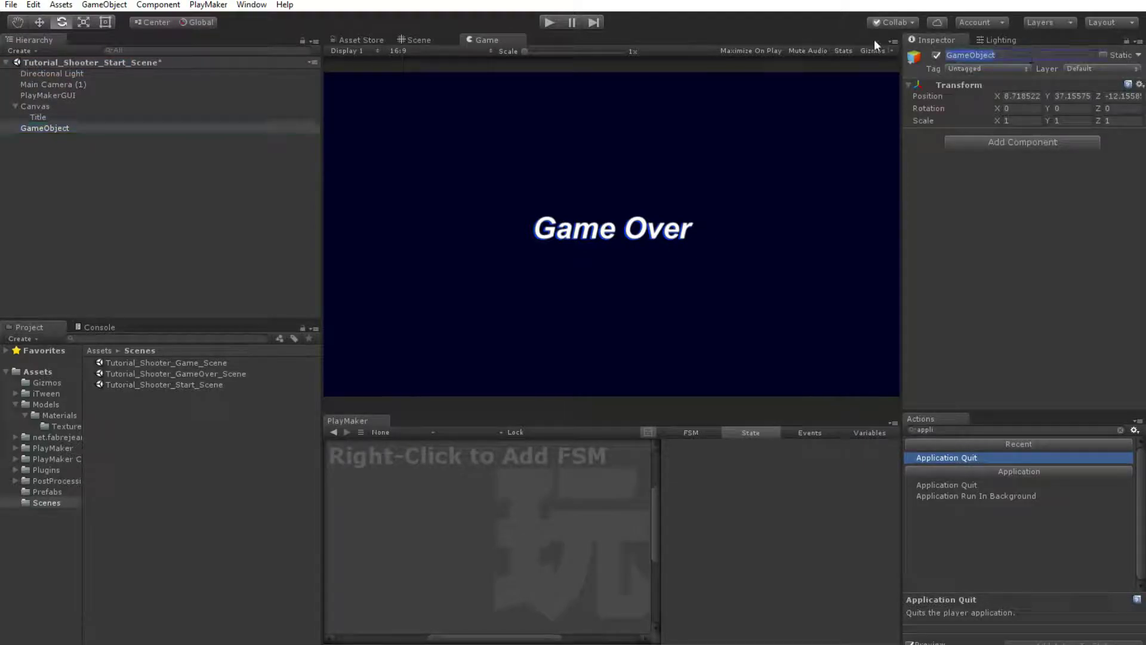
text(GAme)
key(BackSpace)
key(BackSpace)
key(BackSpace)
text(ame Over)
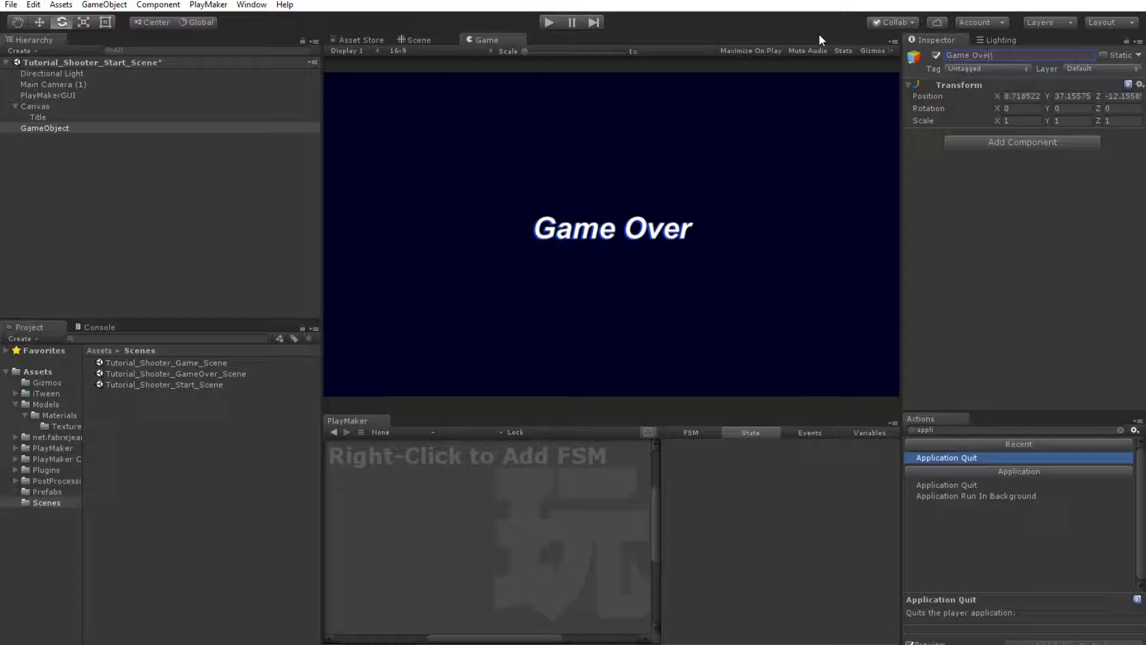
text( Logic)
key(Return)
Add an FSM to Game Over Logic and give its first state a Wait action with a time of 2
right_click(455, 501)
click(478, 511)
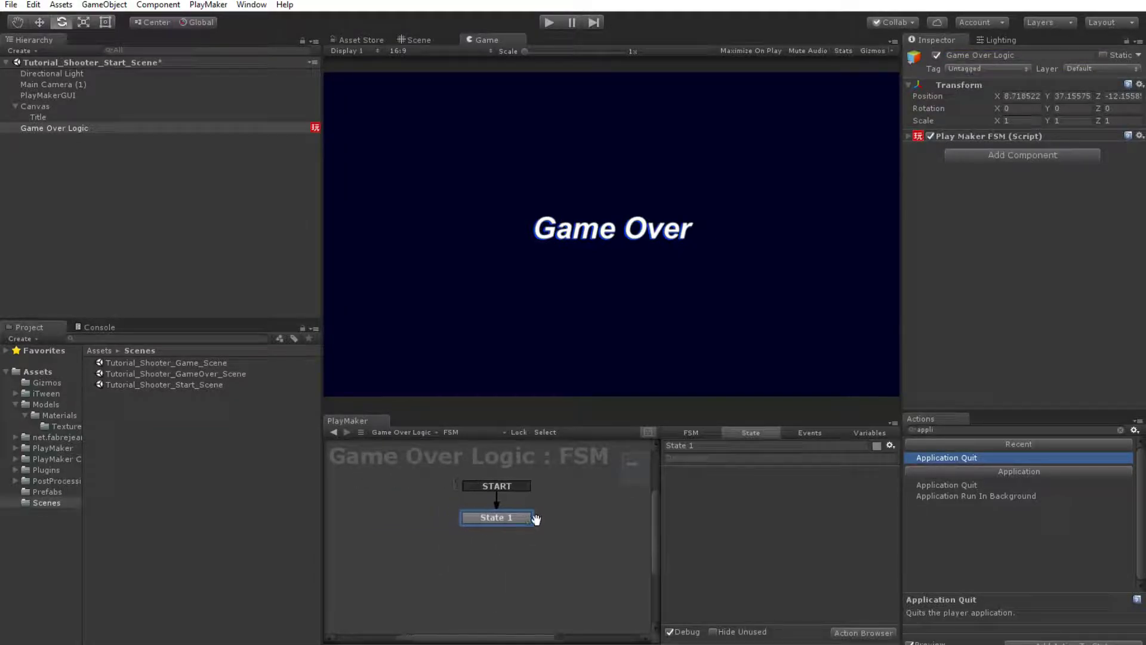
key(BackSpace)
key(BackSpace)
key(BackSpace)
key(BackSpace)
key(BackSpace)
text(wait)
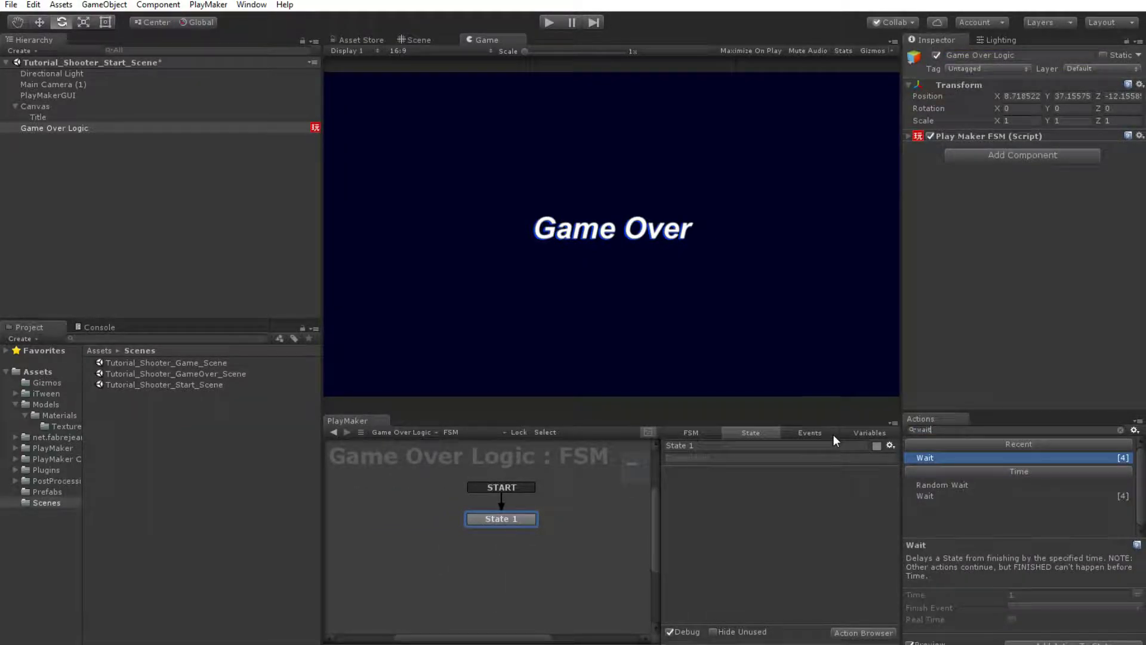
double_click(929, 457)
click(800, 488)
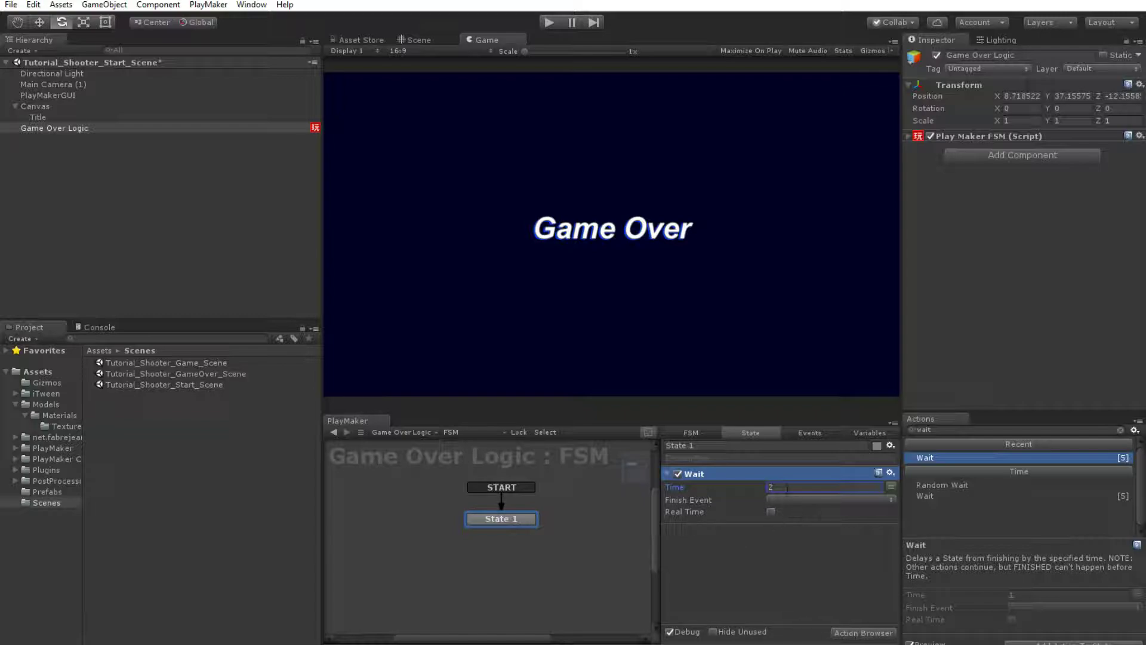
Give the first state a FINISHED transition, name it Wait and choose the finish event of its Wait action
right_click(525, 518)
mouse_move(588, 520)
click(717, 527)
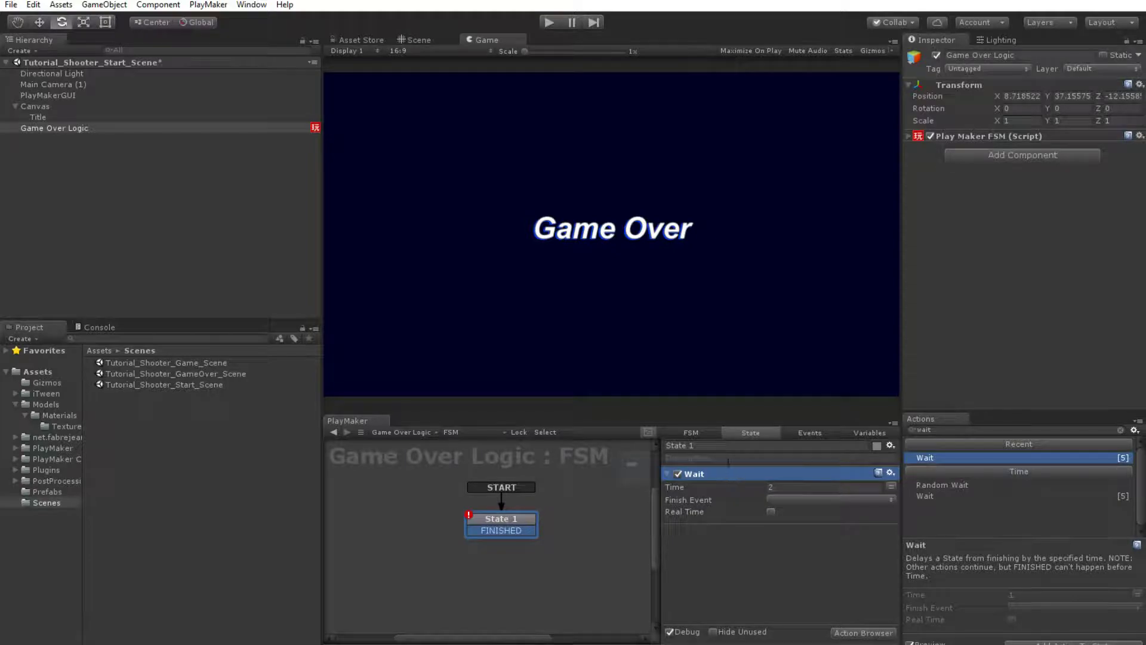
text(Wait)
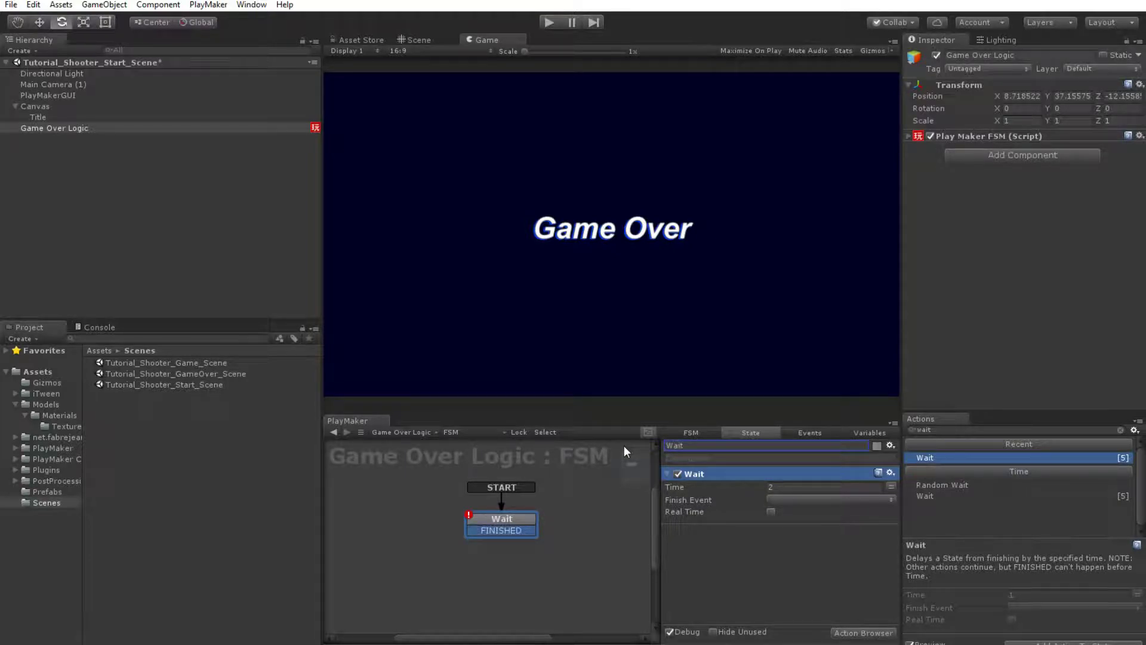
click(792, 499)
click(800, 528)
Add a second state named Load Start and connect the Wait state's FINISHED transition to it
right_click(493, 556)
click(521, 410)
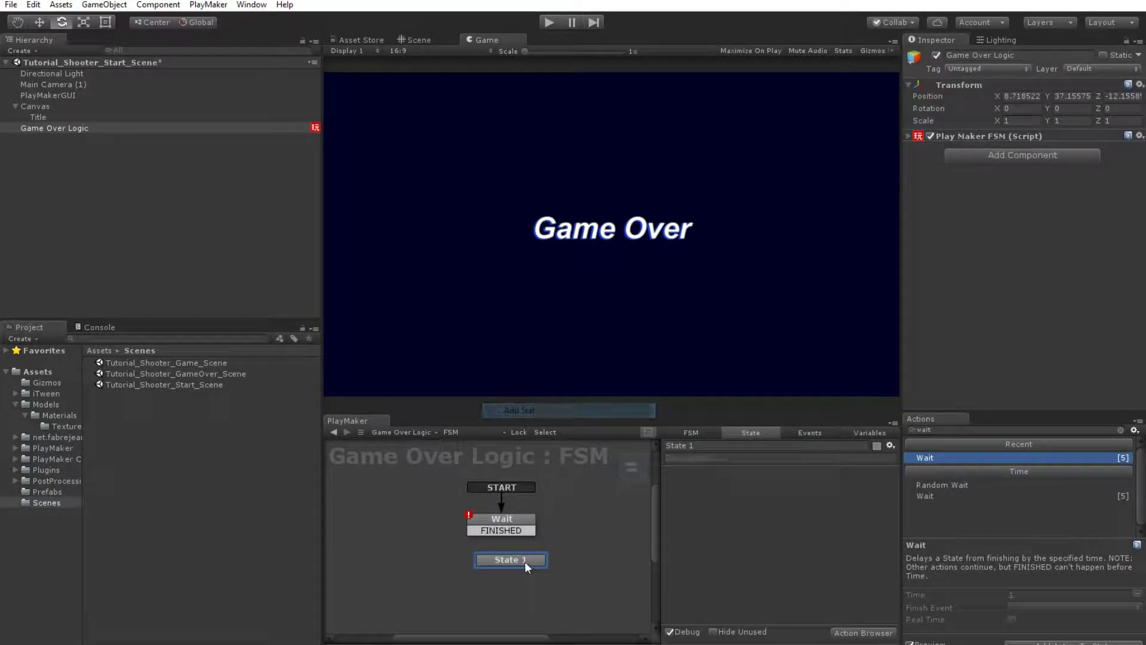
drag(503, 531, 508, 561)
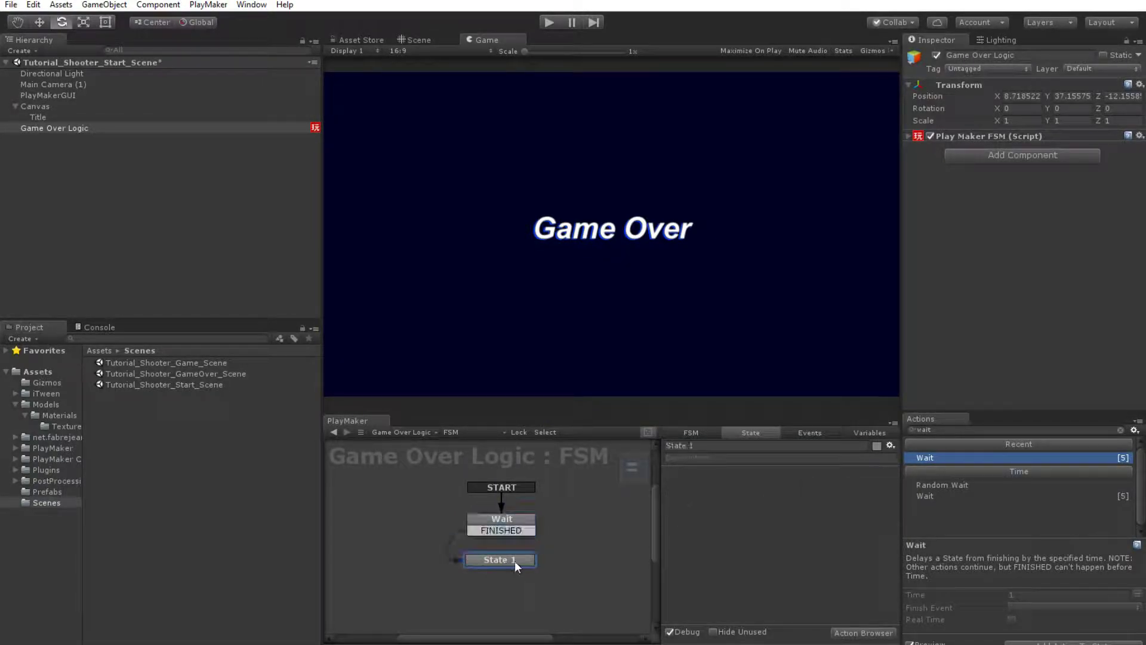
text(Load)
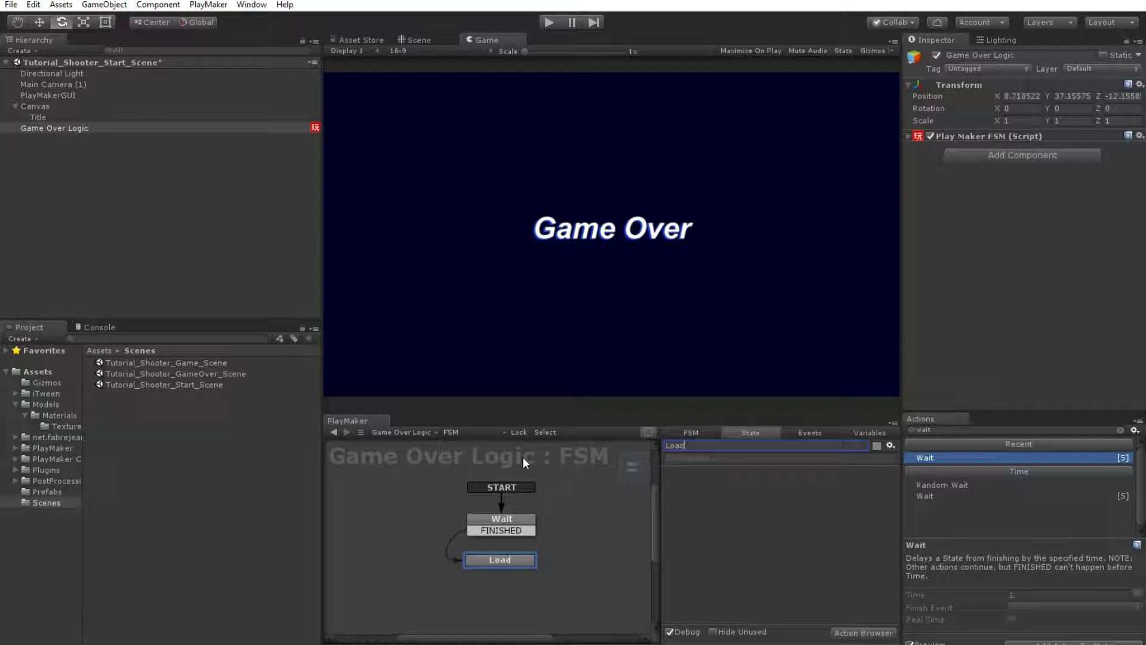
text( Start)
Add a Load Level action to the Load Start state with the level name Tutorial_Shooter_Start_Scene
drag(939, 430, 871, 425)
text(load)
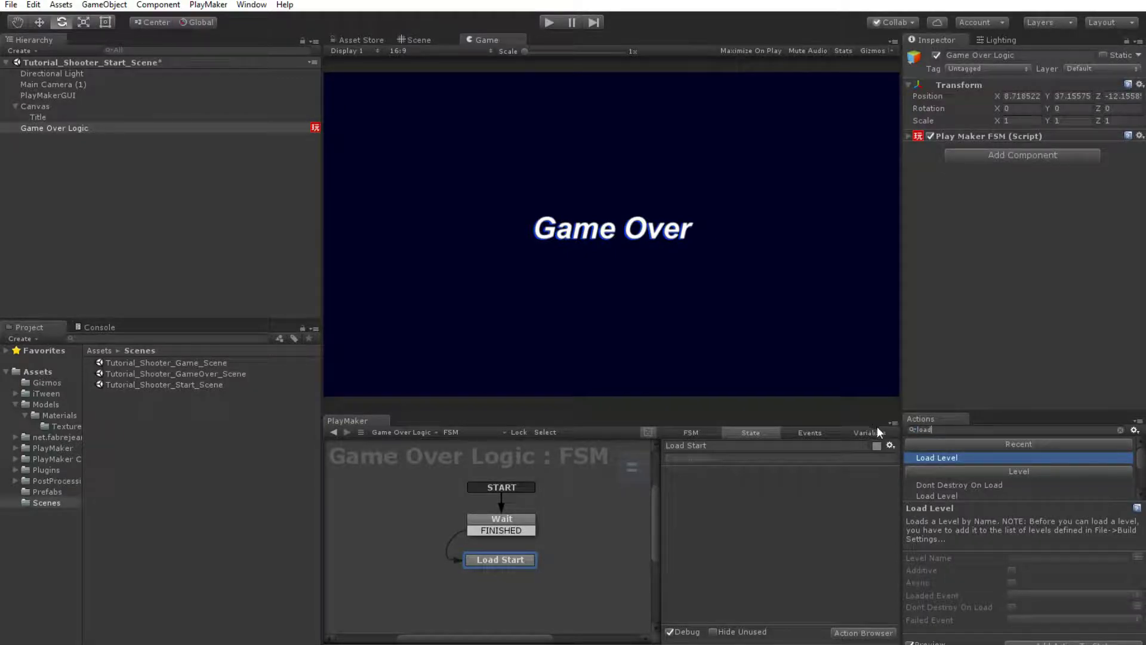
double_click(943, 456)
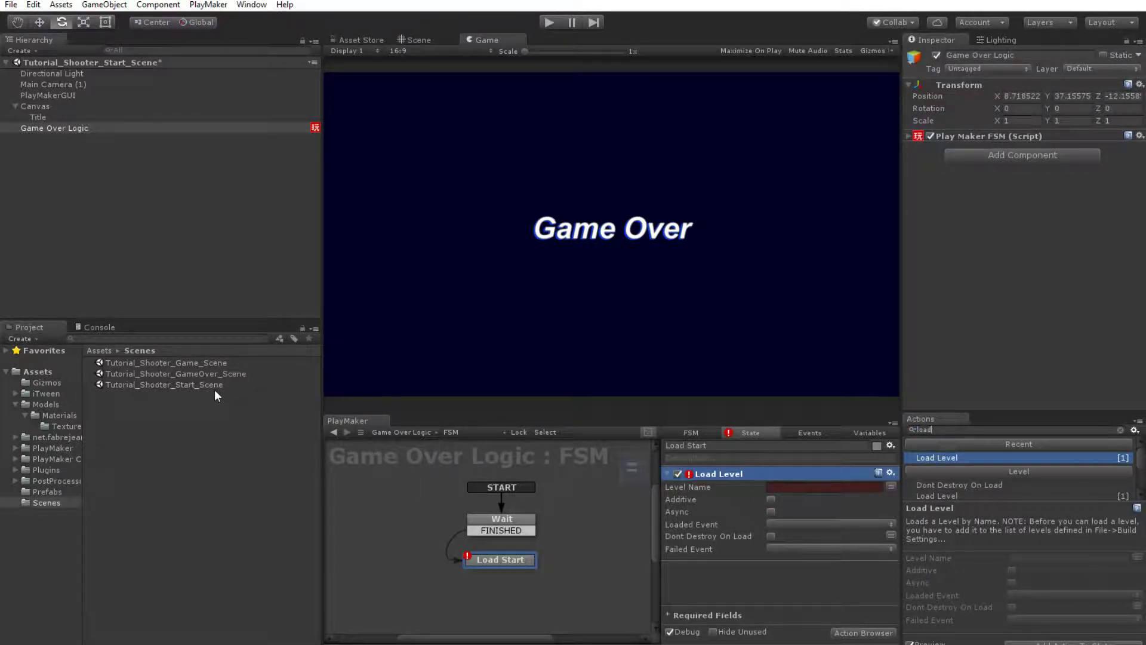
click(167, 385)
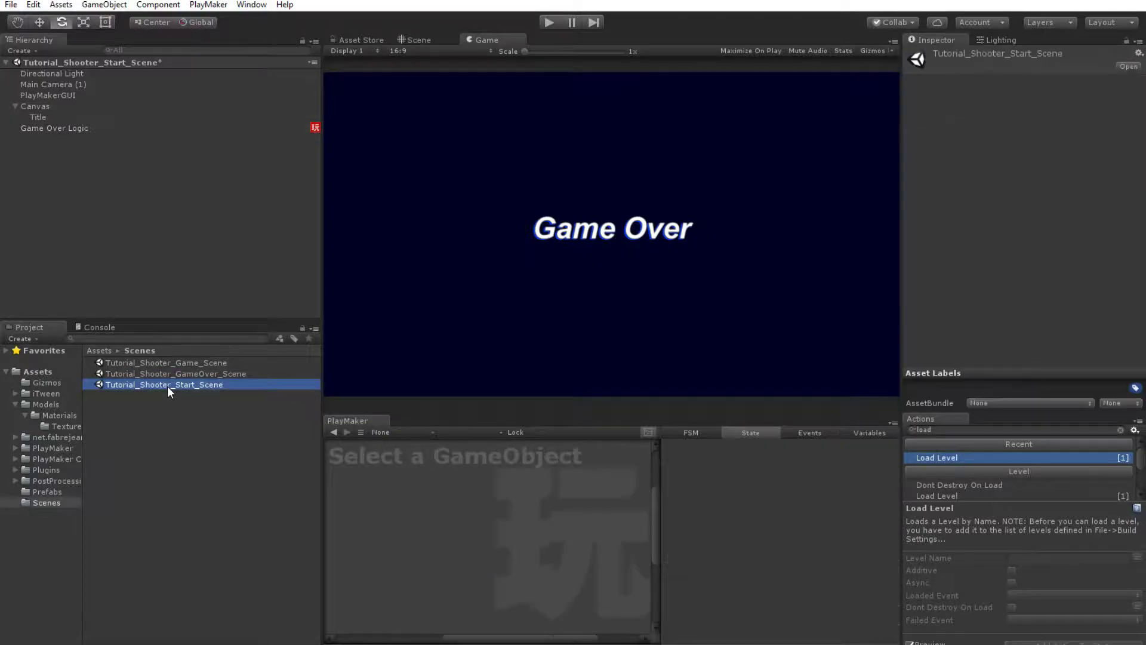
click(192, 385)
key(ctrl+c)
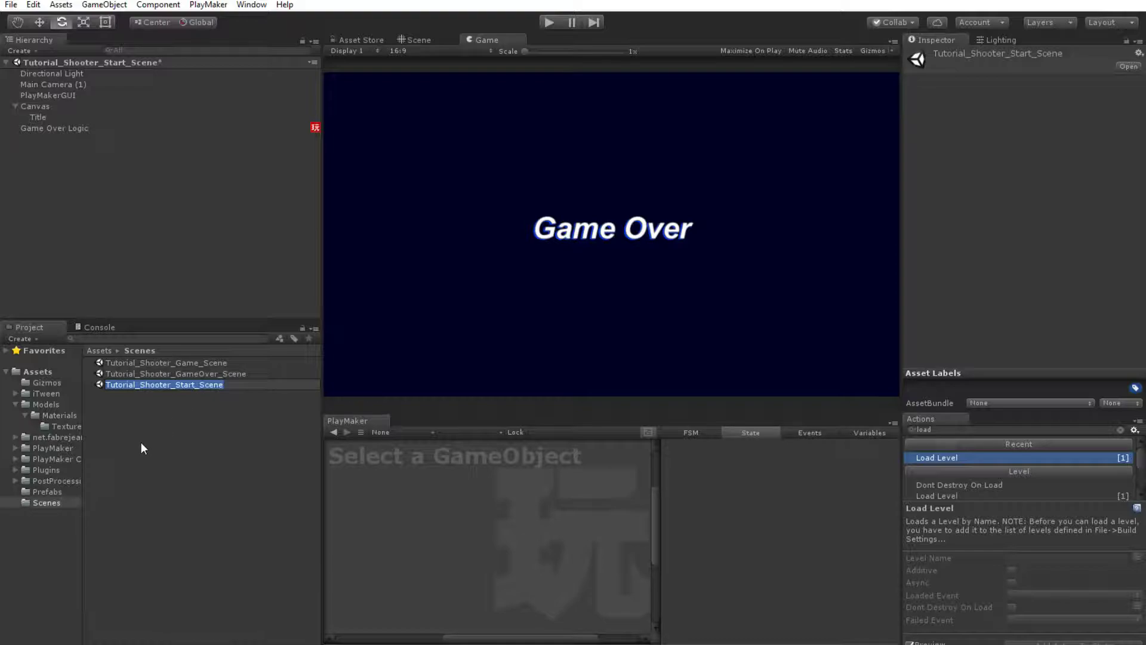
click(69, 128)
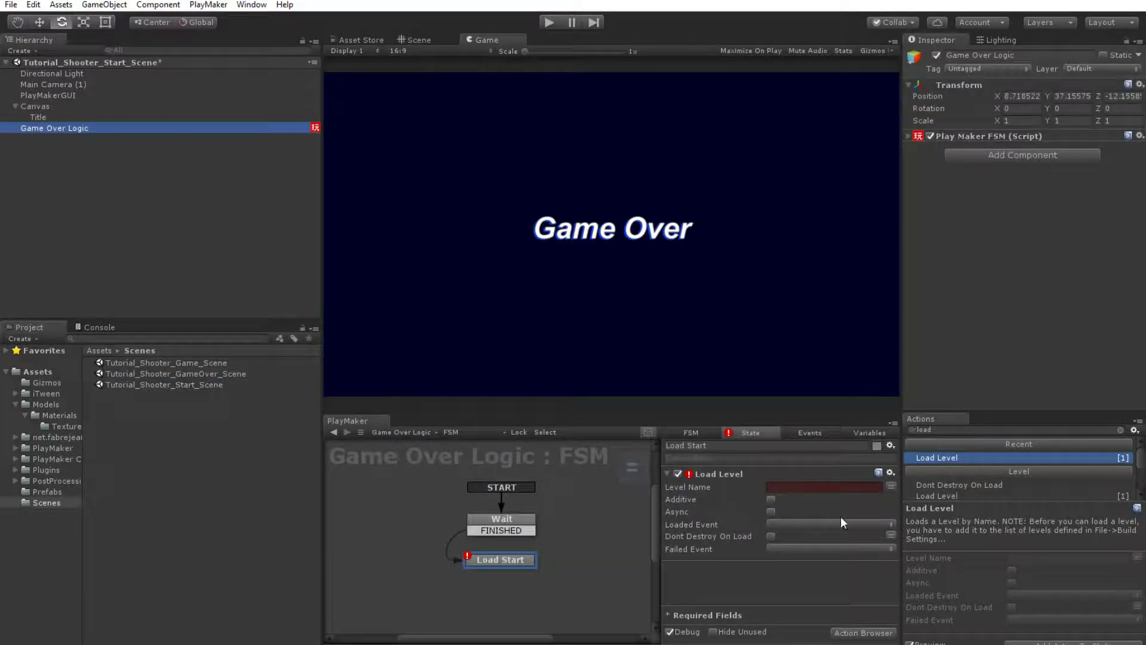
click(495, 559)
click(808, 485)
key(ctrl+v)
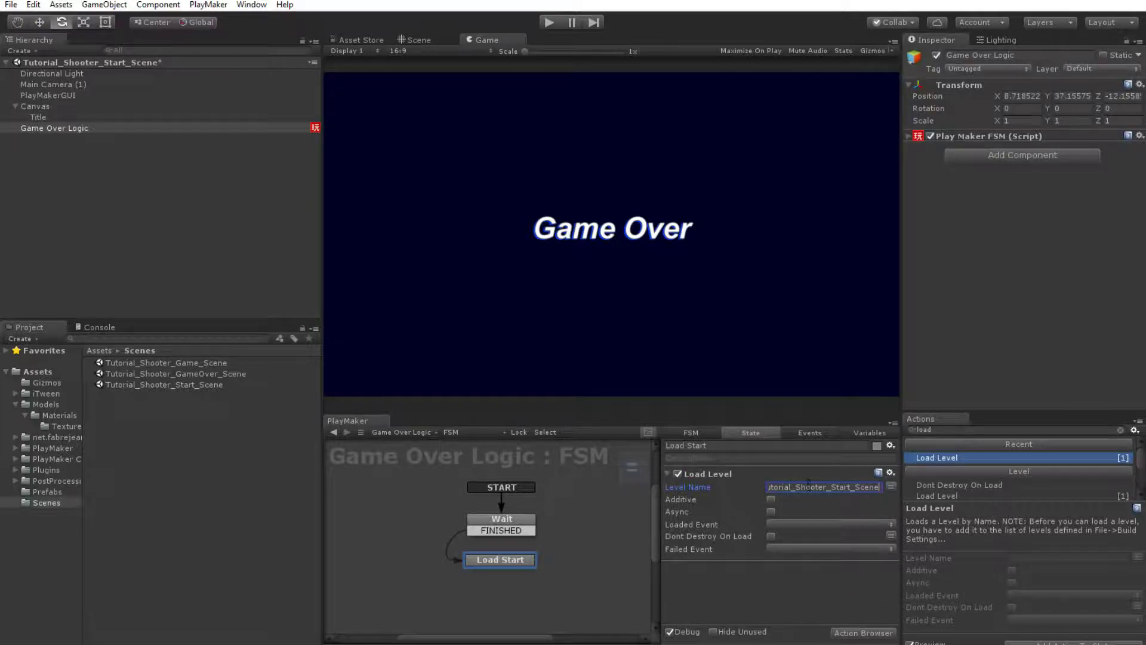
click(490, 596)
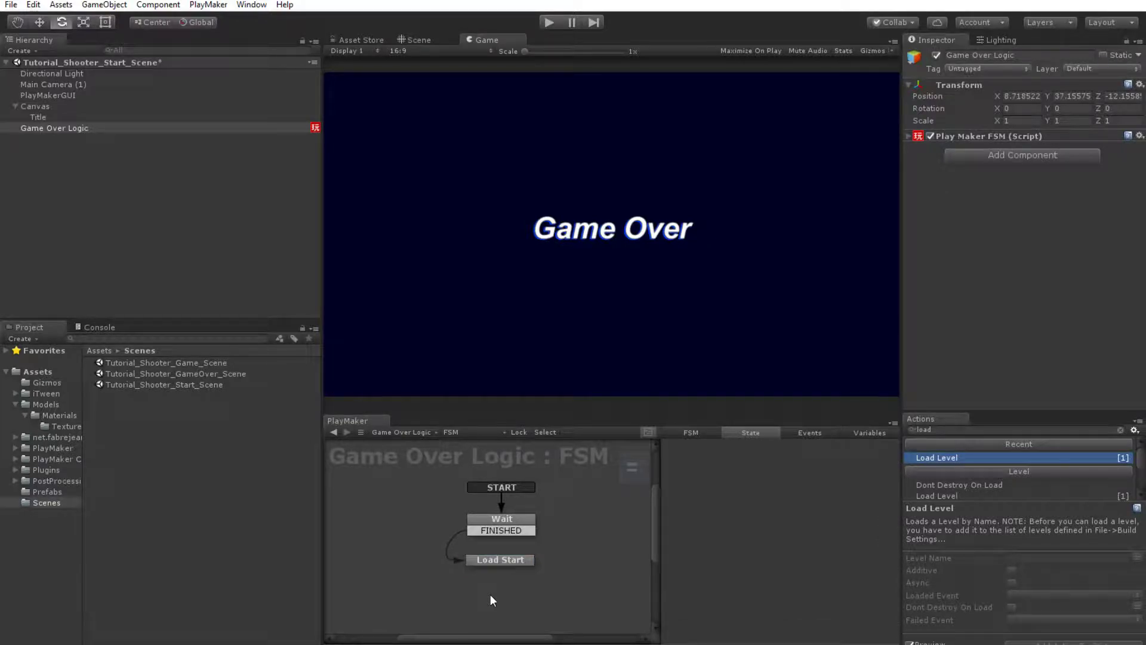
Review which scenes are included in the build settings
click(521, 562)
click(412, 517)
click(10, 5)
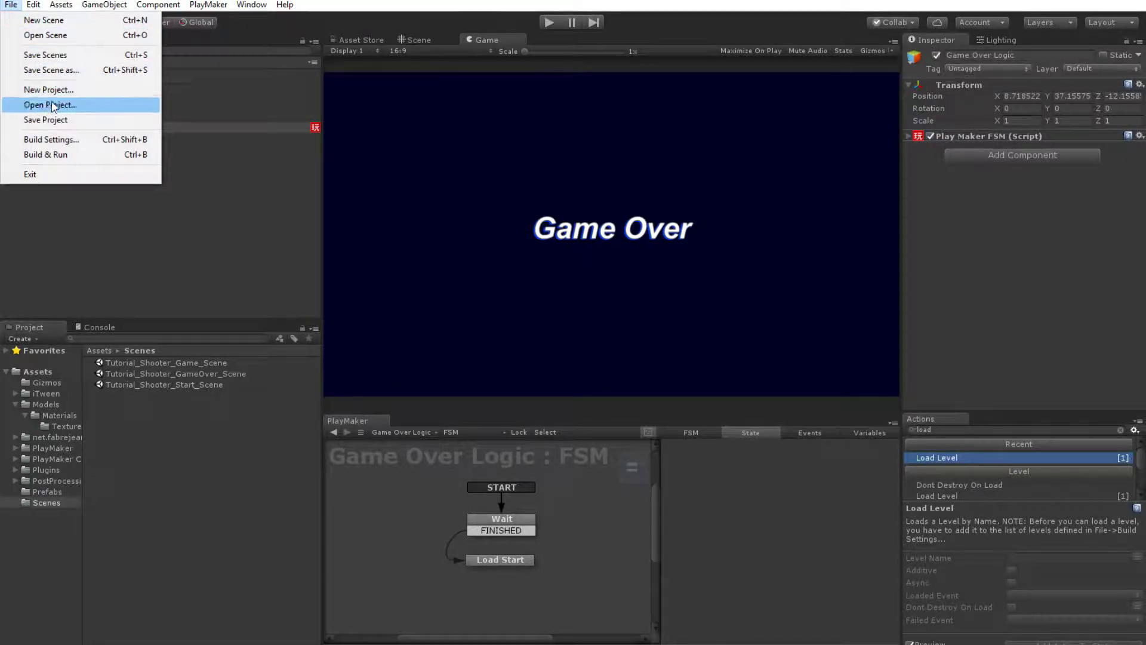
click(51, 140)
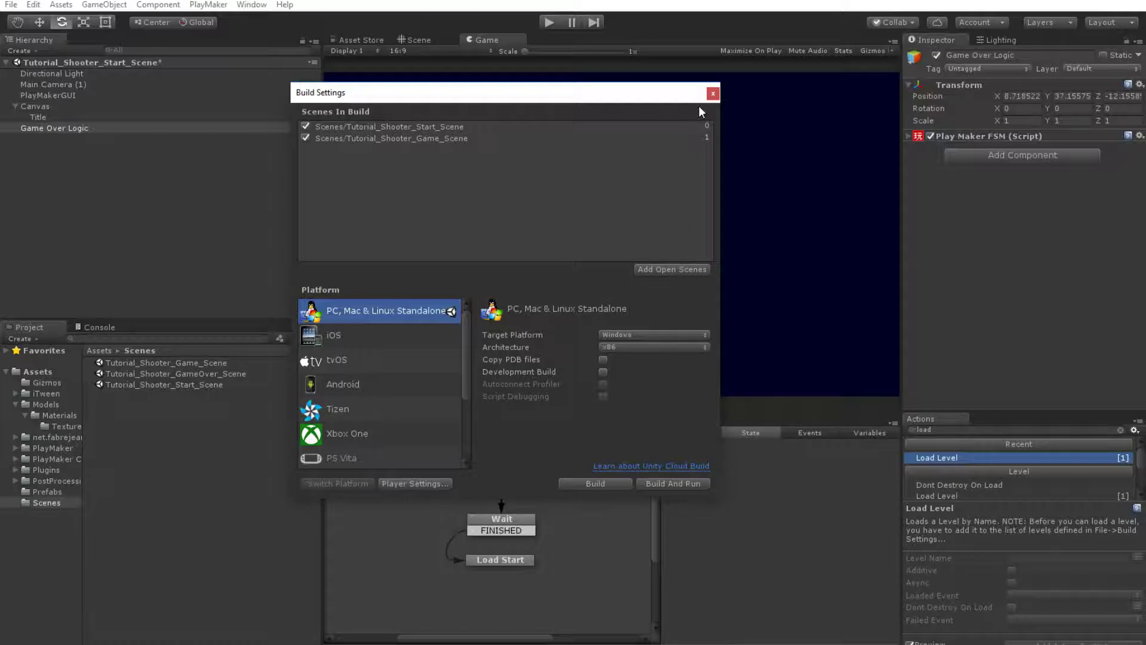
click(713, 93)
Open Tutorial_Shooter_GameOver_Scene, saving the changes made to the current scene
click(11, 5)
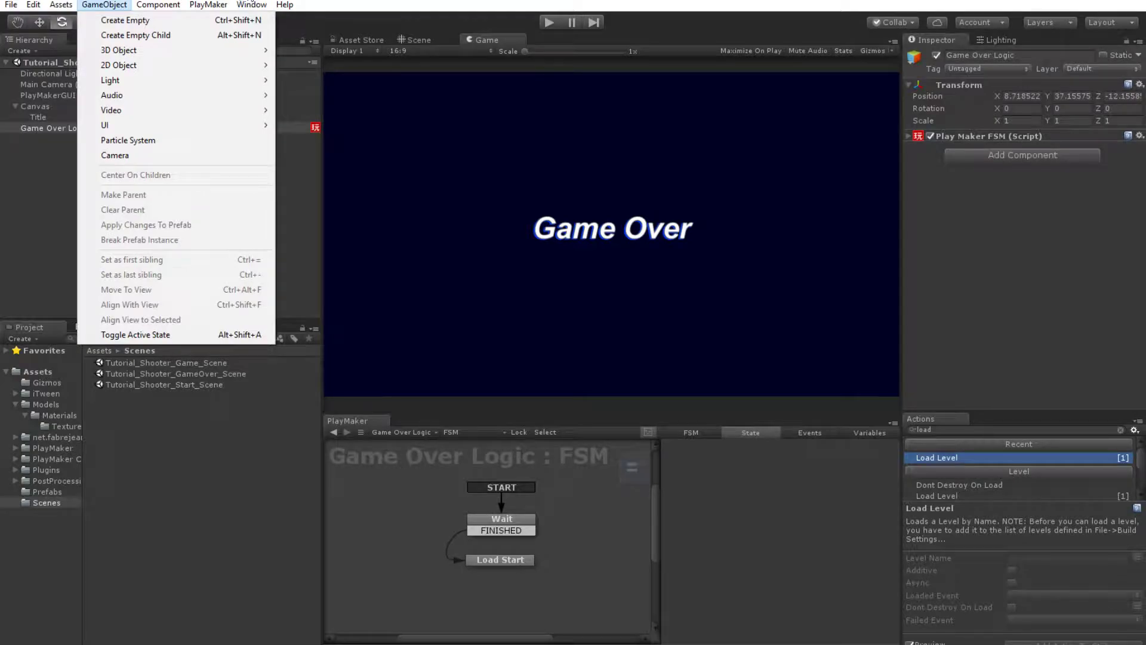
click(250, 1)
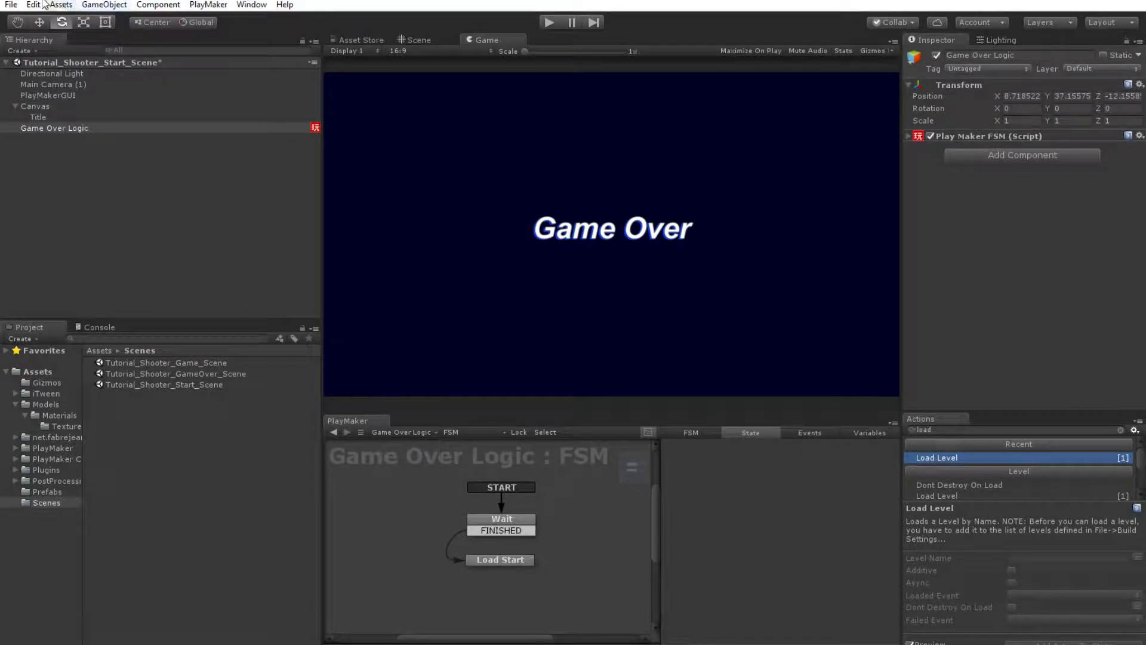
click(10, 5)
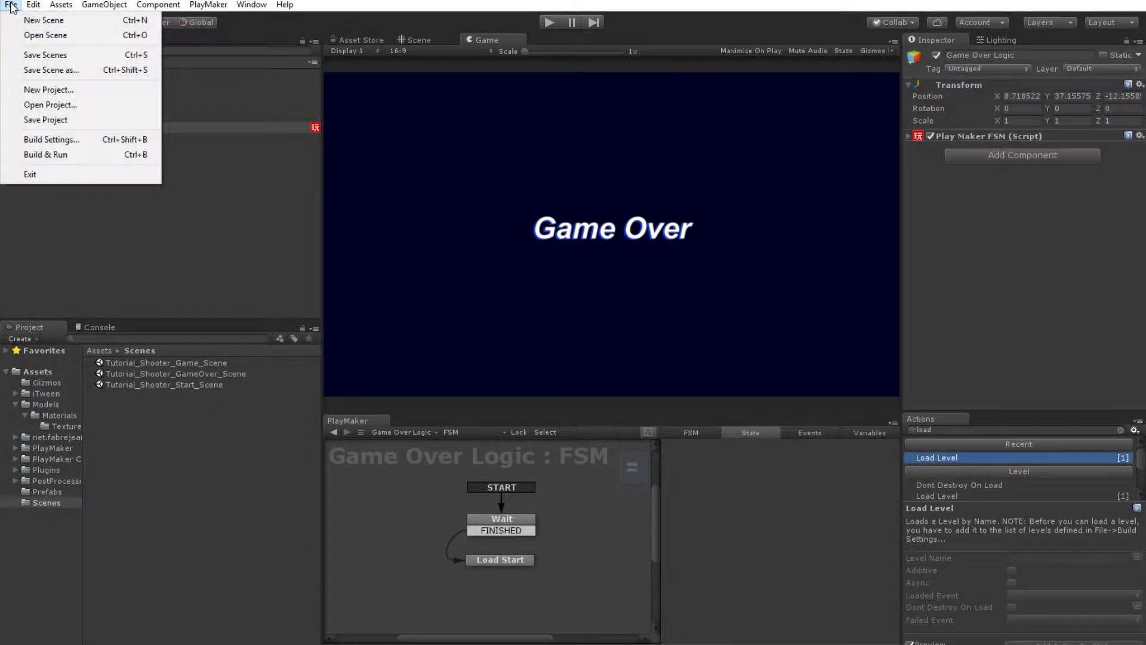
click(203, 428)
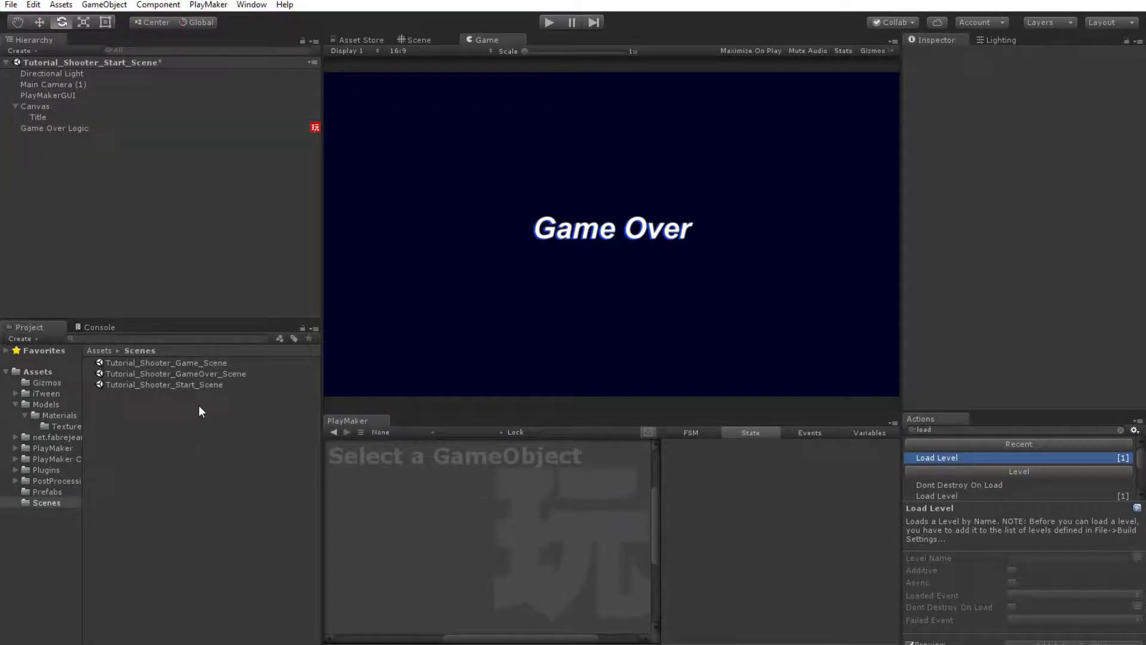
double_click(196, 372)
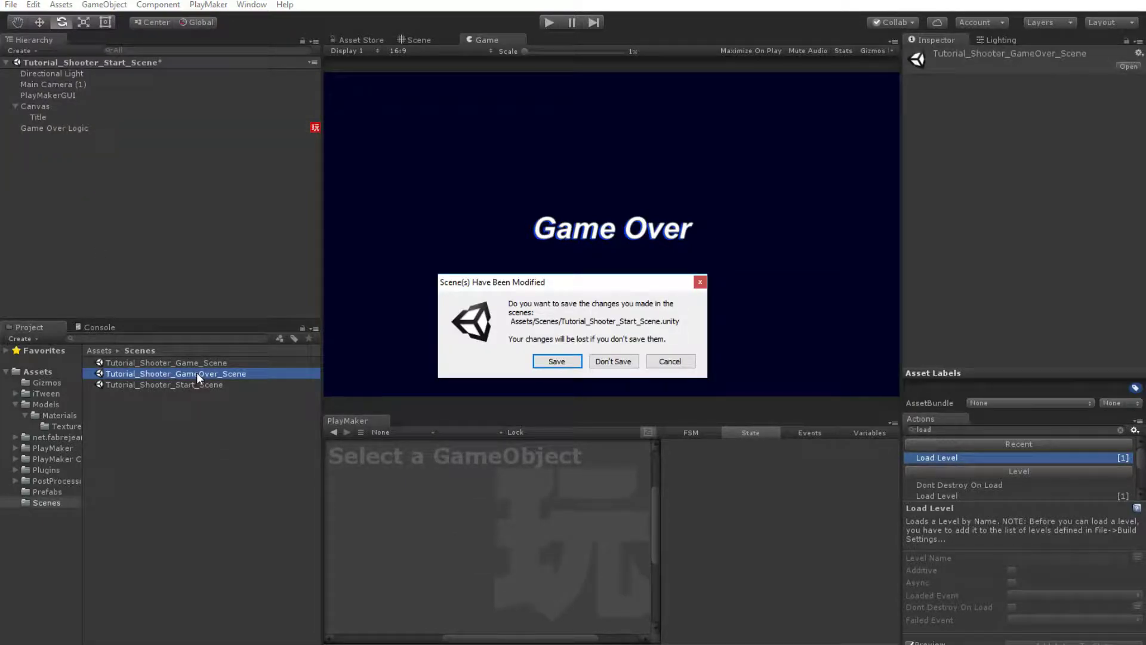
click(557, 362)
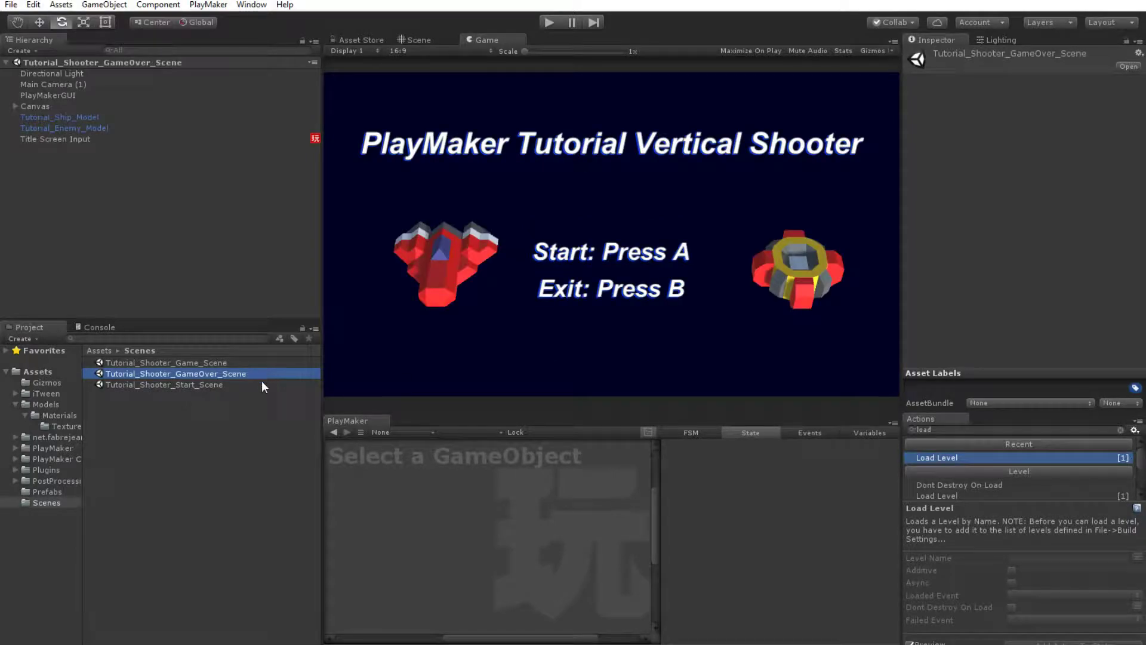
click(207, 372)
double_click(189, 374)
drag(188, 376, 177, 376)
text(Start)
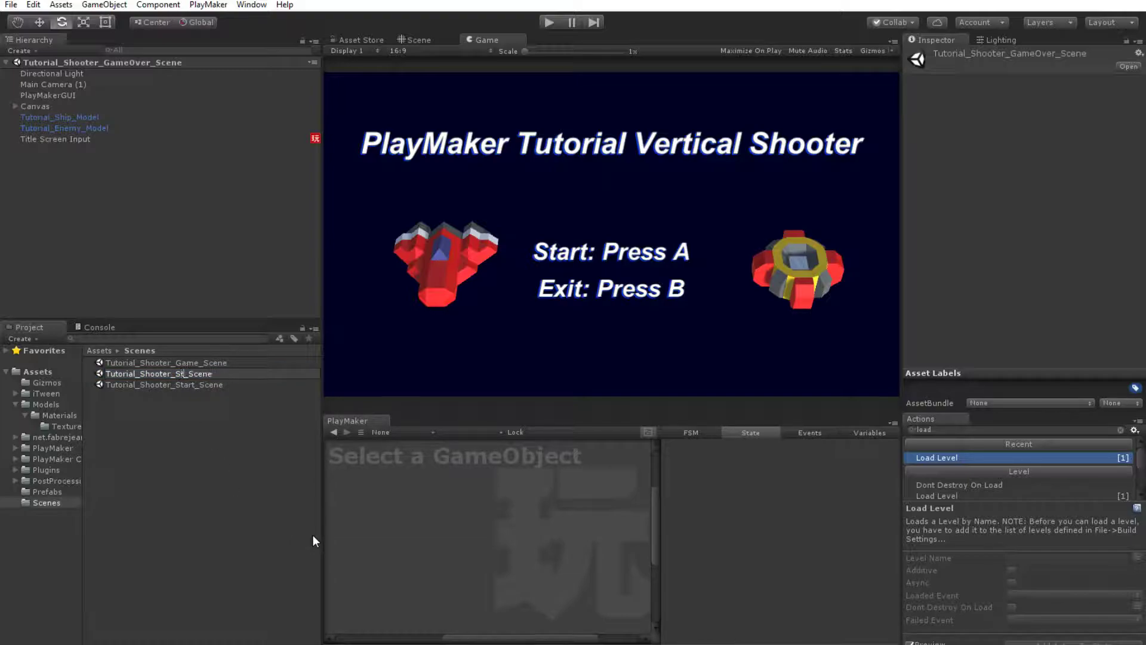
key(Escape)
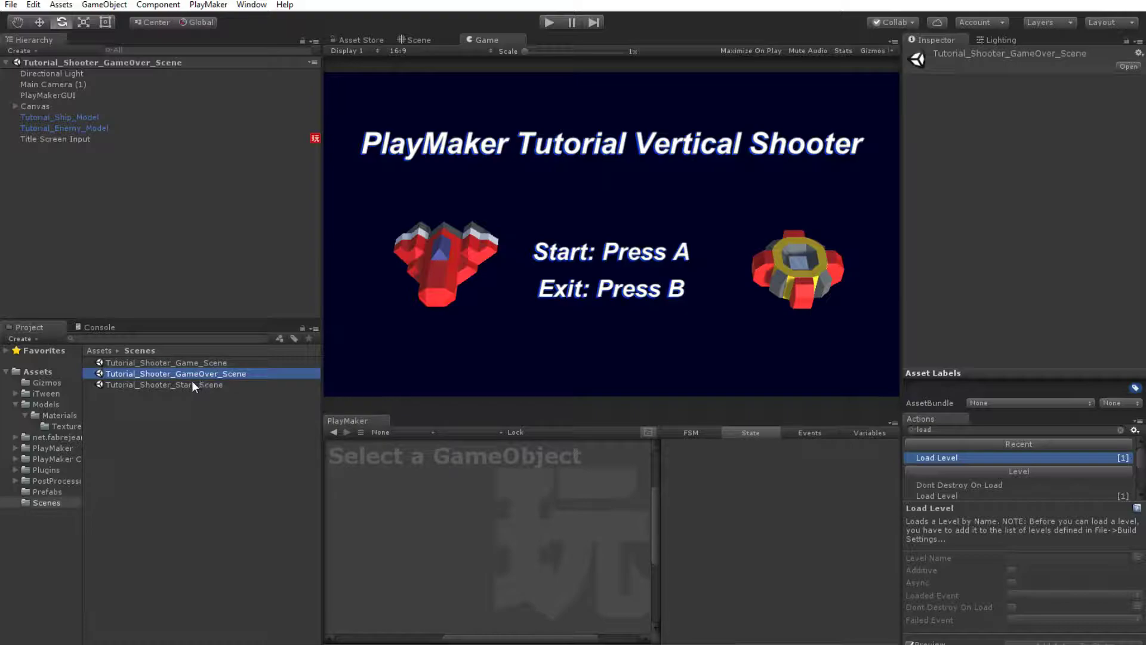
Rename the scene asset Tutorial_Shooter_GameOver_Scene as Tutorial_Shooter_GameOver_Scenes to free its name
click(240, 376)
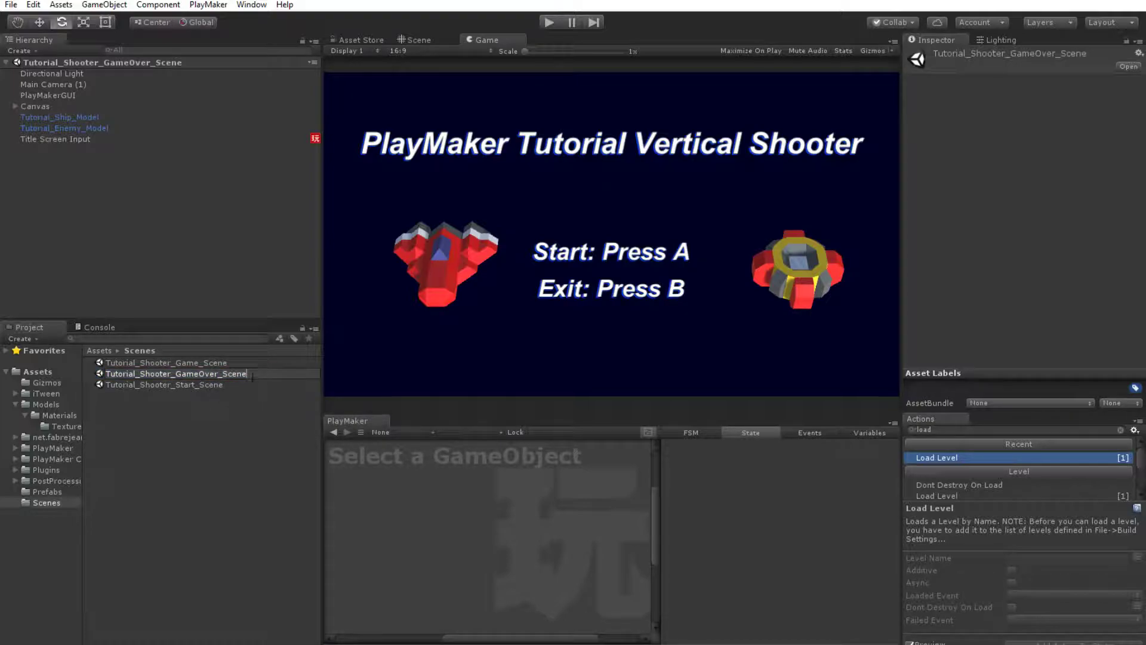
text(s)
key(Return)
Rename the scene asset Tutorial_Shooter_Start_Scene as Tutorial_Shooter_GameOver_Scene
click(181, 387)
click(181, 385)
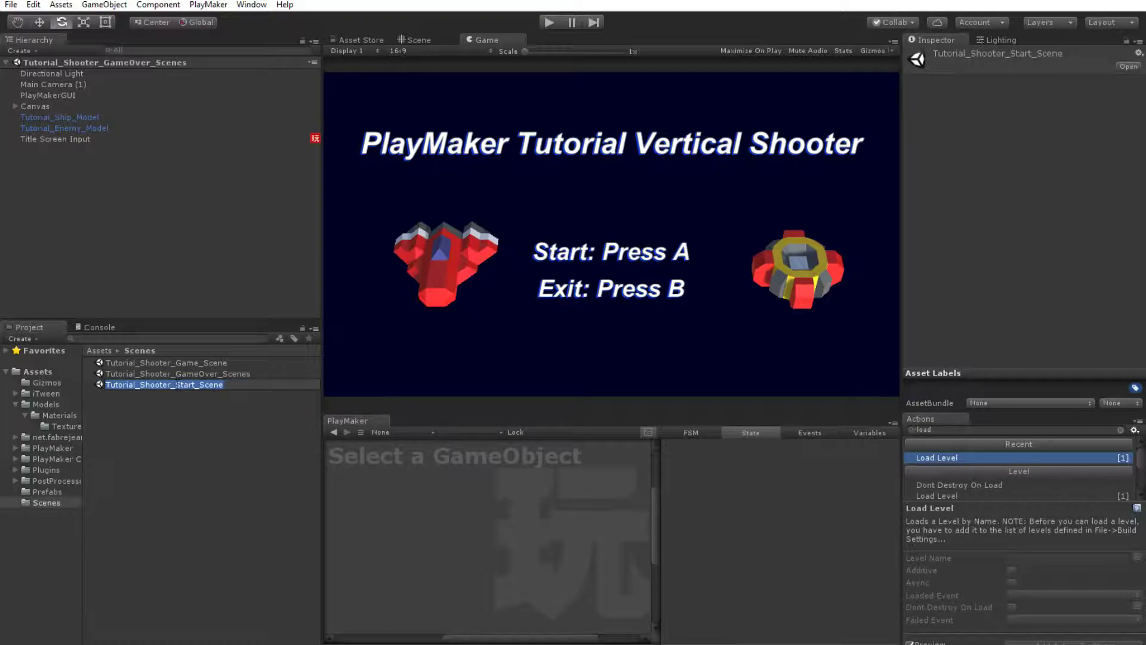
drag(176, 385, 192, 386)
text(GameOver)
key(Return)
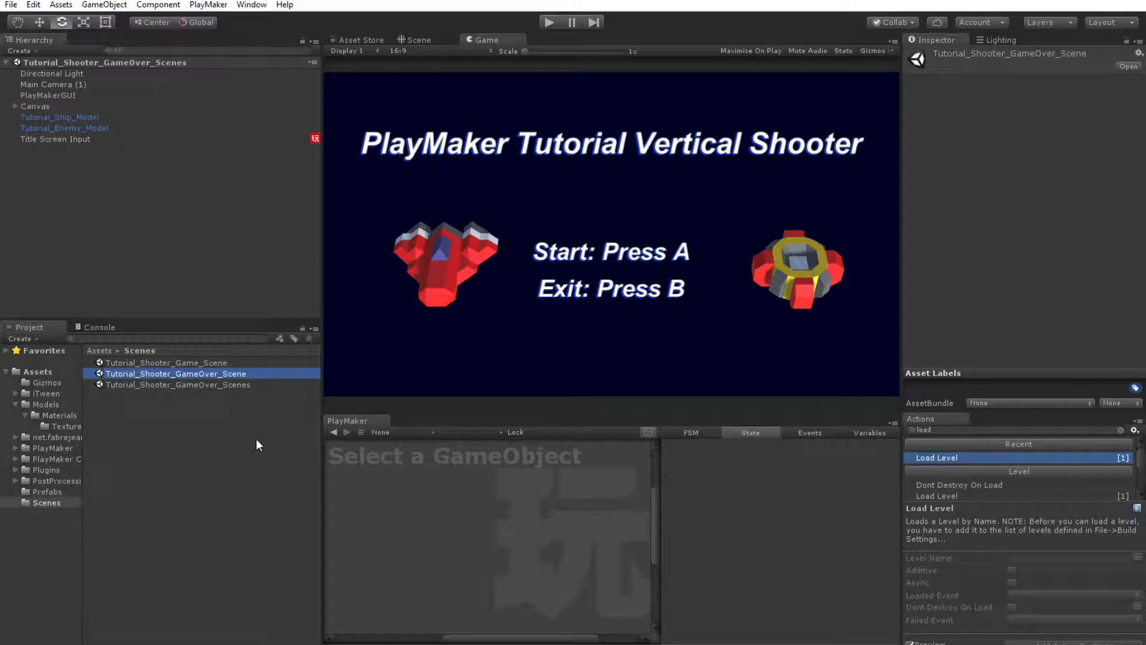
Rename the scene asset Tutorial_Shooter_GameOver_Scenes as Tutorial_Shooter_Start_Scene
click(214, 384)
click(195, 385)
double_click(185, 387)
drag(185, 389, 207, 387)
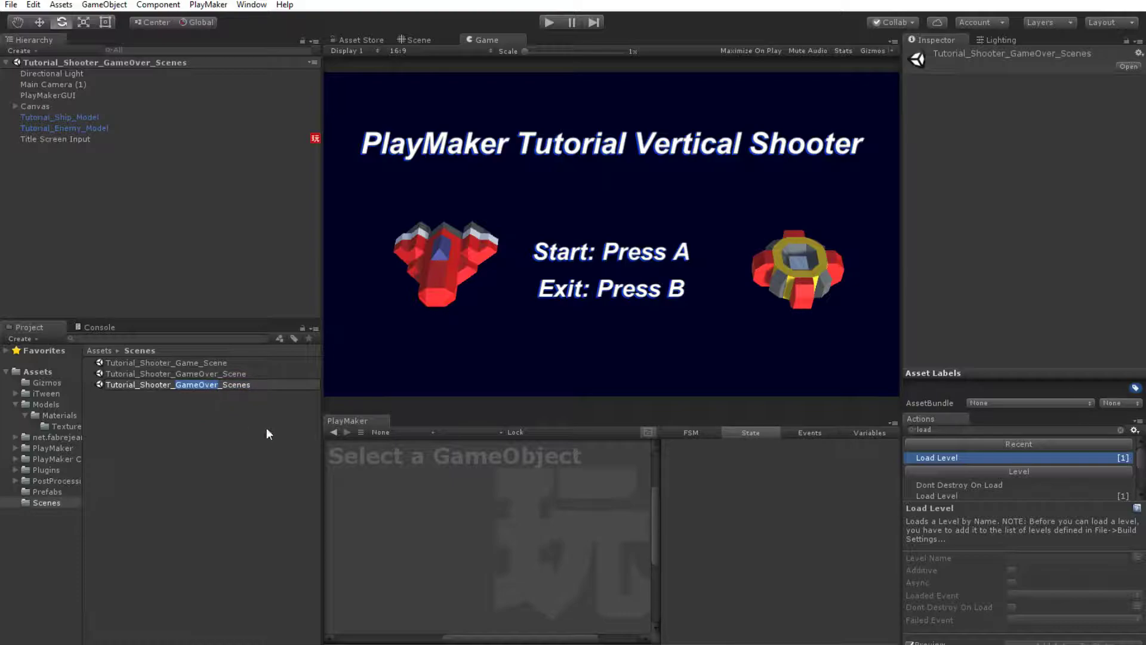
text(Start)
click(256, 385)
key(BackSpace)
key(Return)
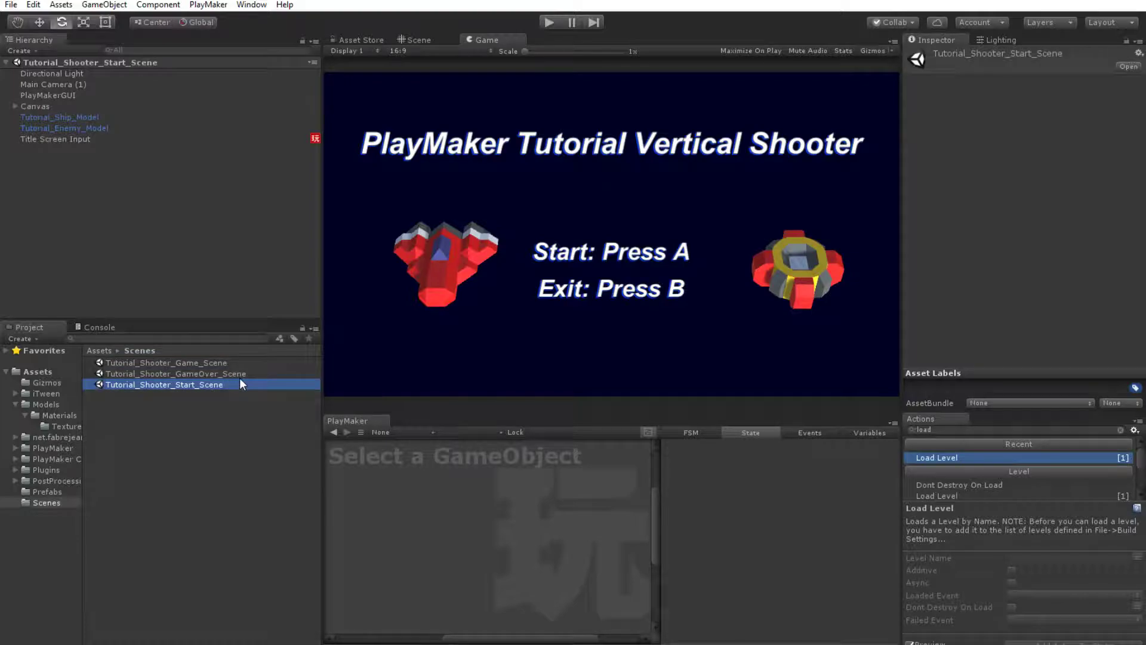
Open Tutorial_Shooter_GameOver_Scene and check whether it is in the build's scene list
double_click(209, 374)
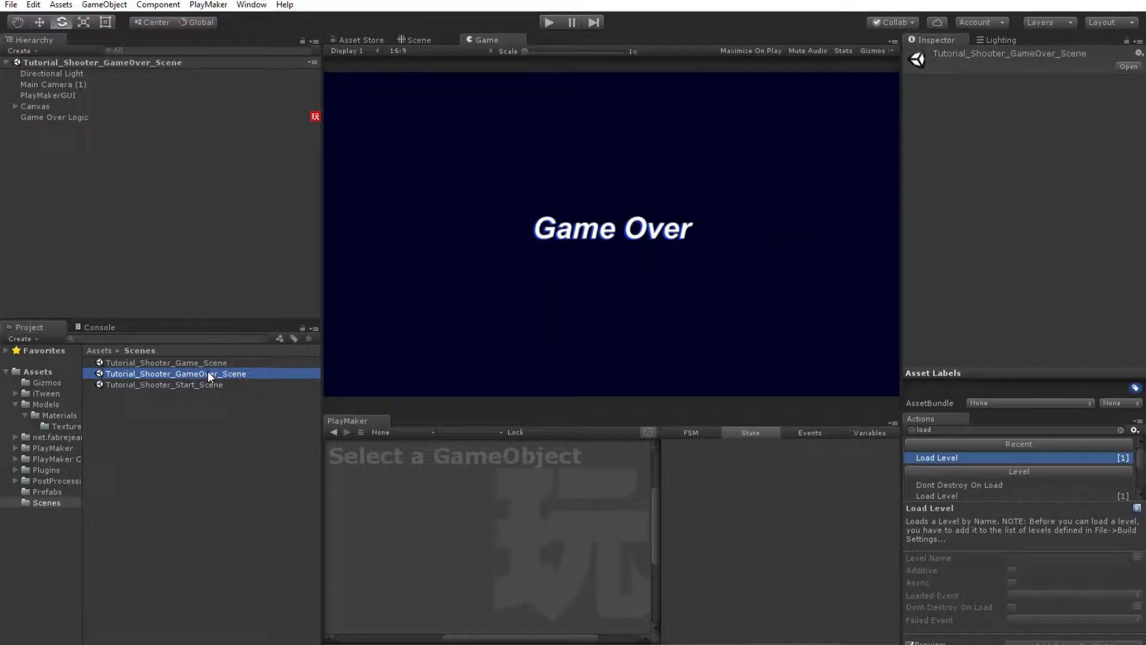
click(11, 4)
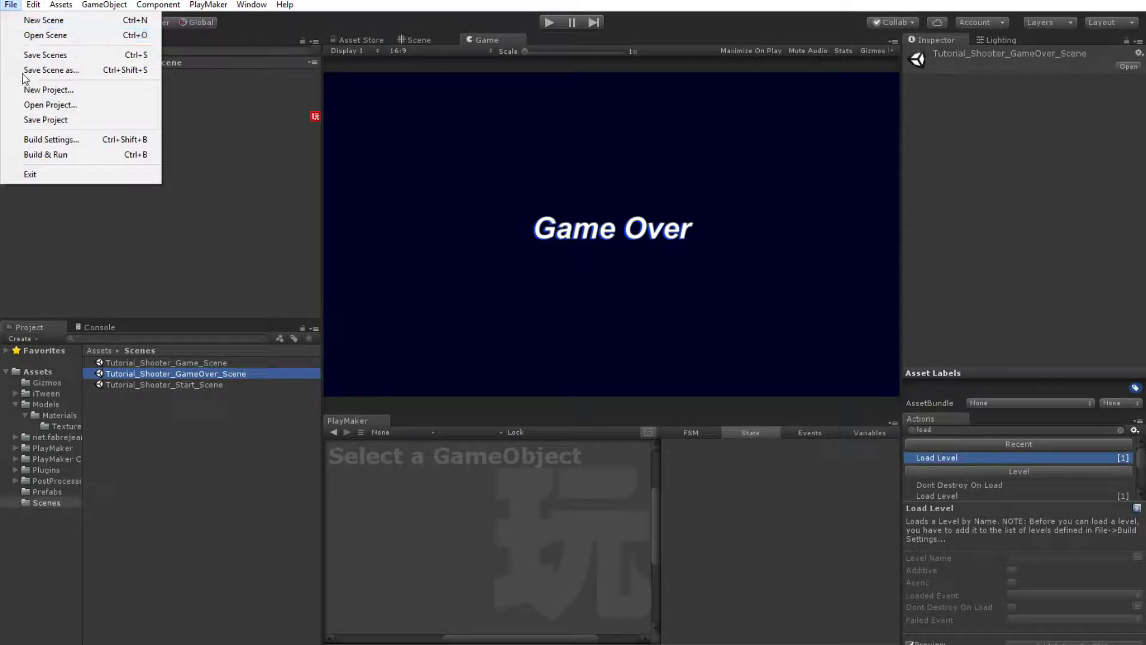
click(40, 140)
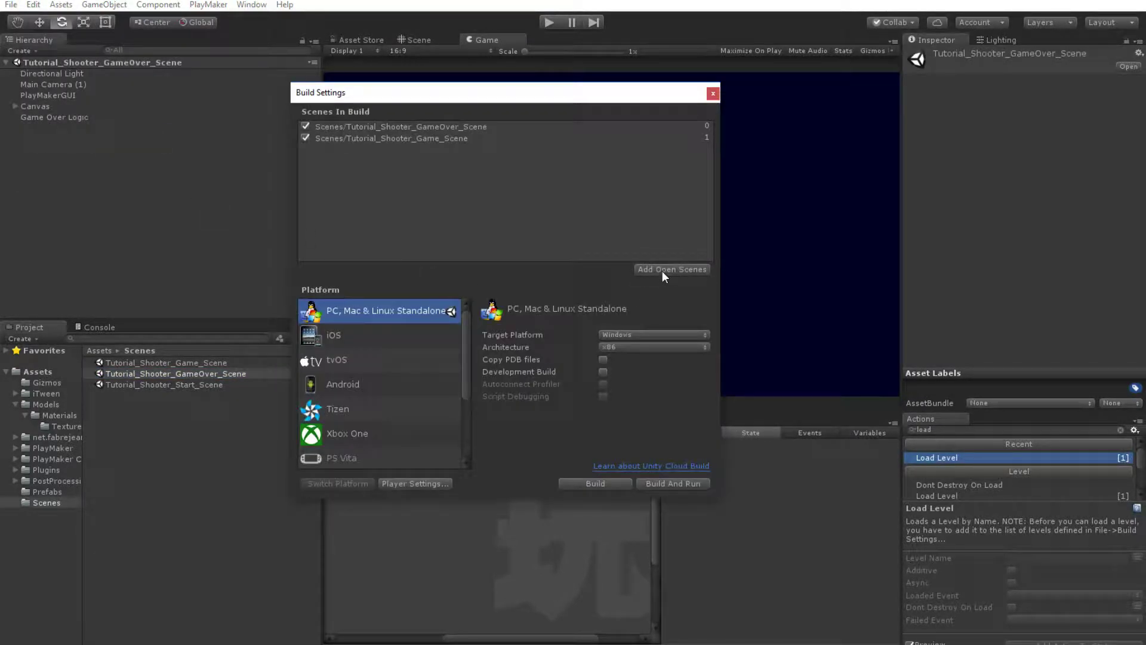
click(410, 127)
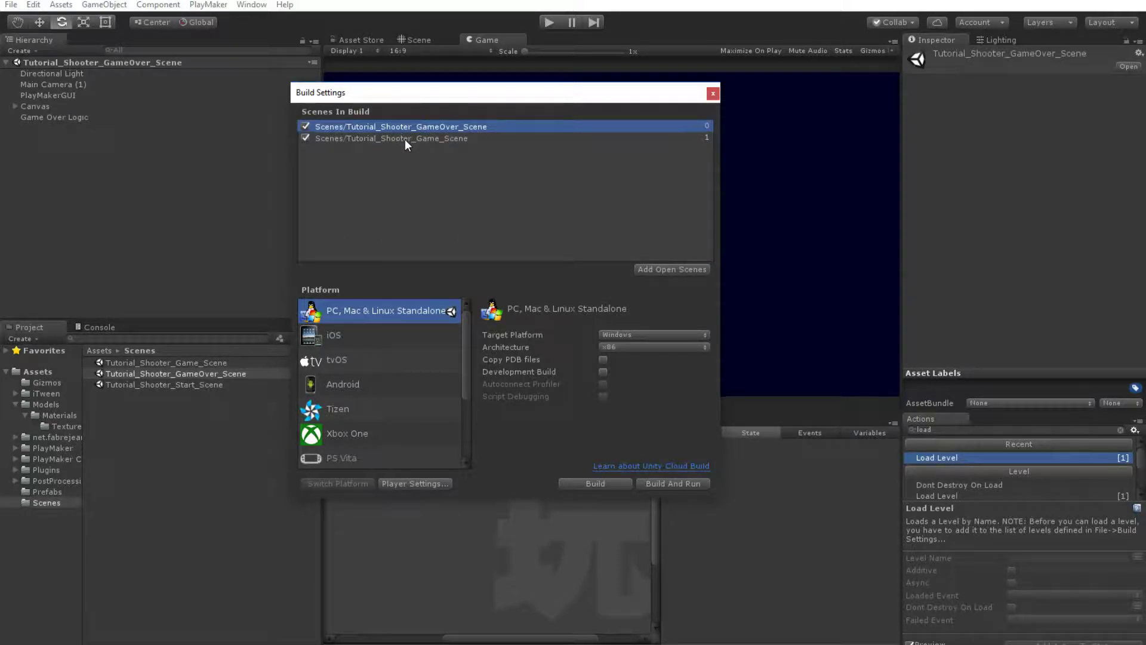
click(713, 93)
Open Tutorial_Shooter_Start_Scene and add it to the scenes in the build
double_click(192, 384)
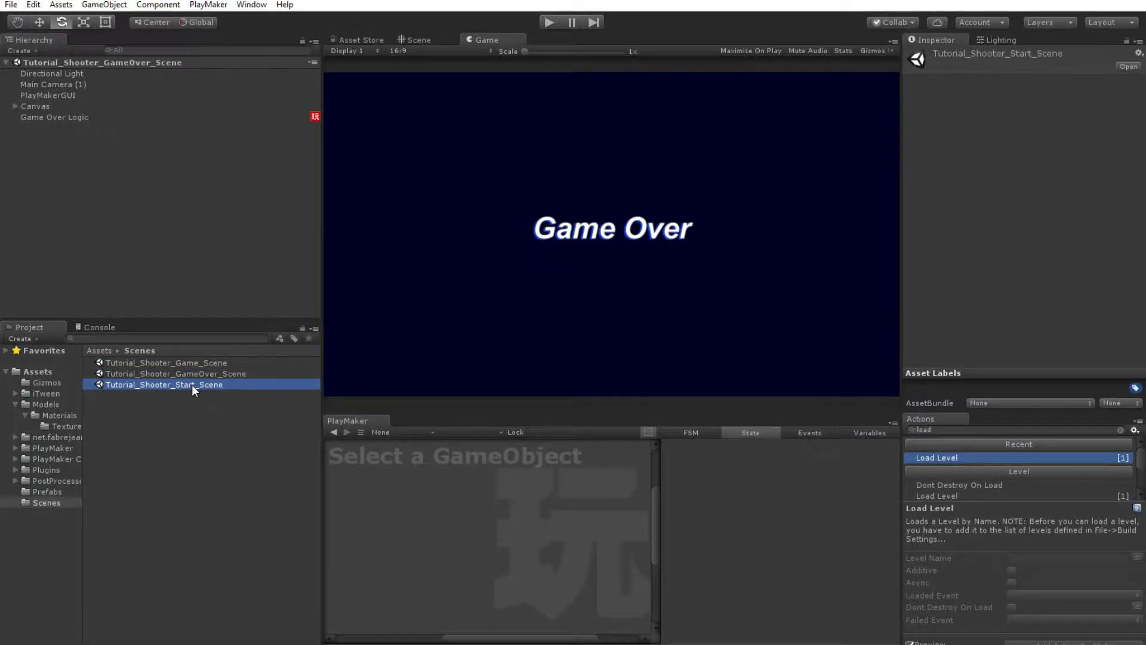
click(10, 5)
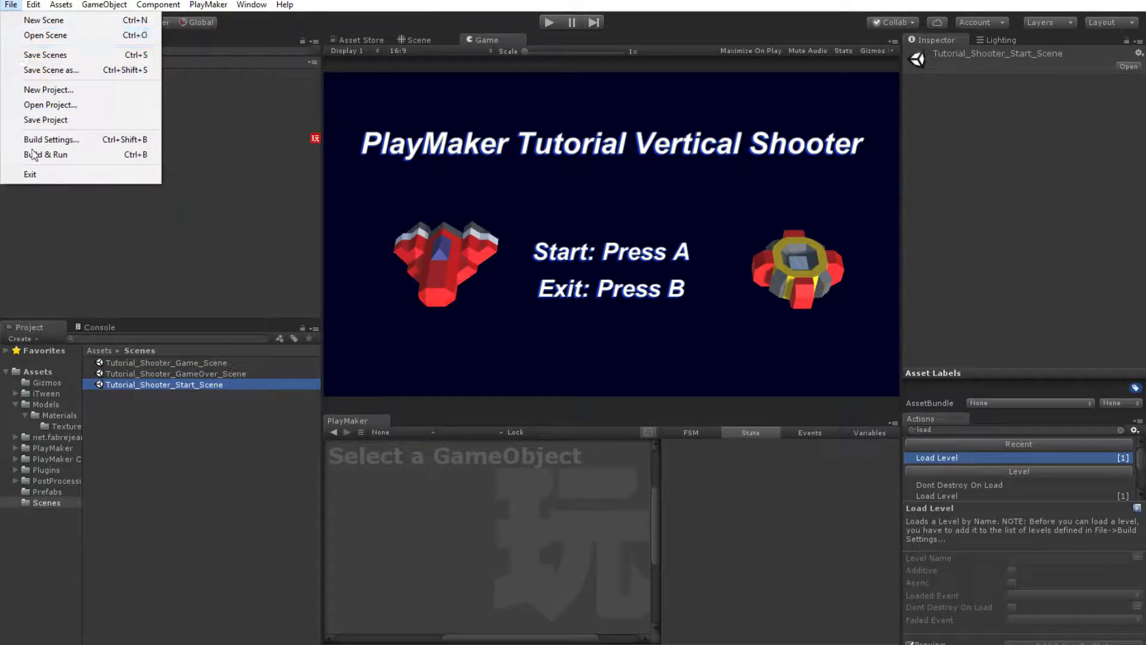
click(52, 139)
click(690, 270)
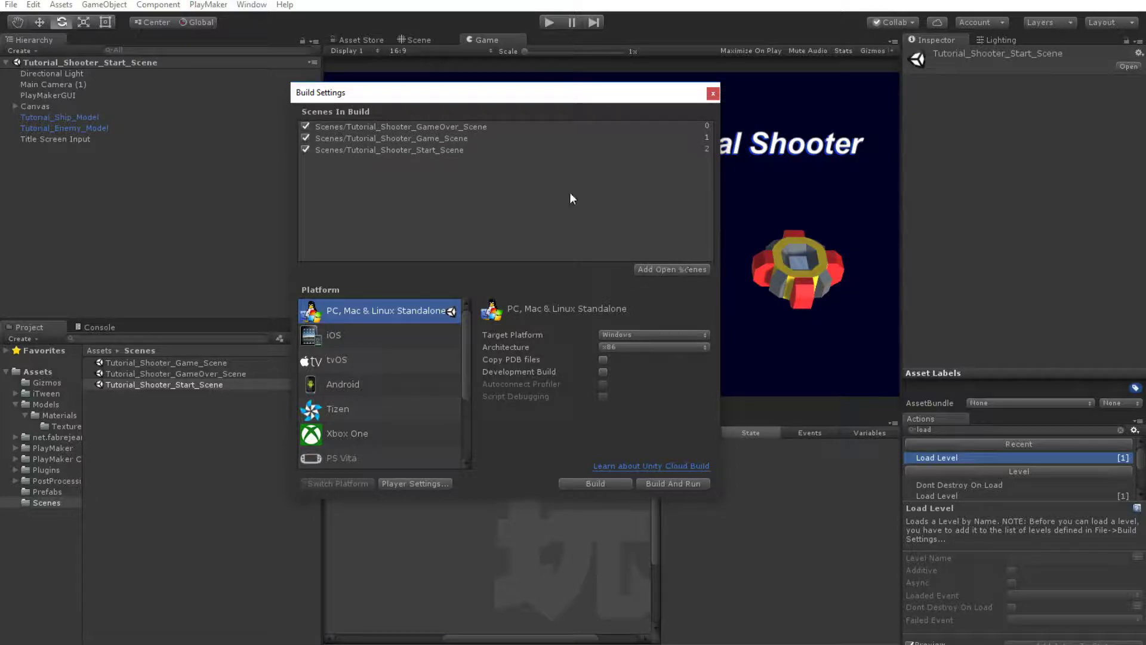
Reorder the build scenes so the start scene comes first, the game scene second and the game-over scene last
click(386, 151)
drag(385, 149, 425, 157)
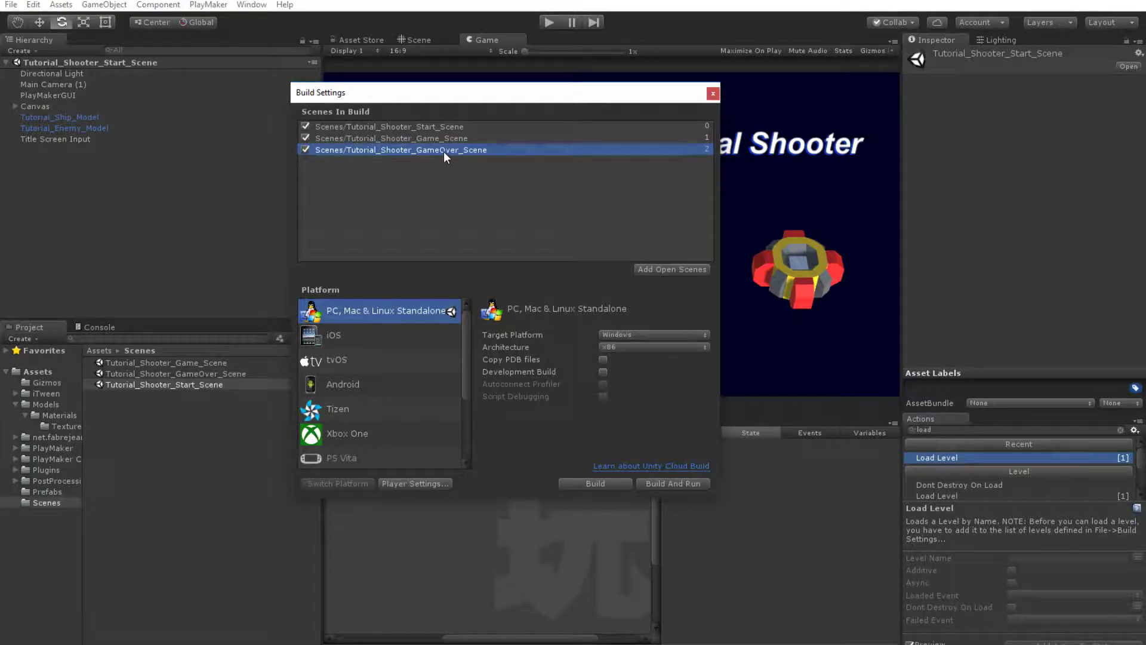
click(713, 94)
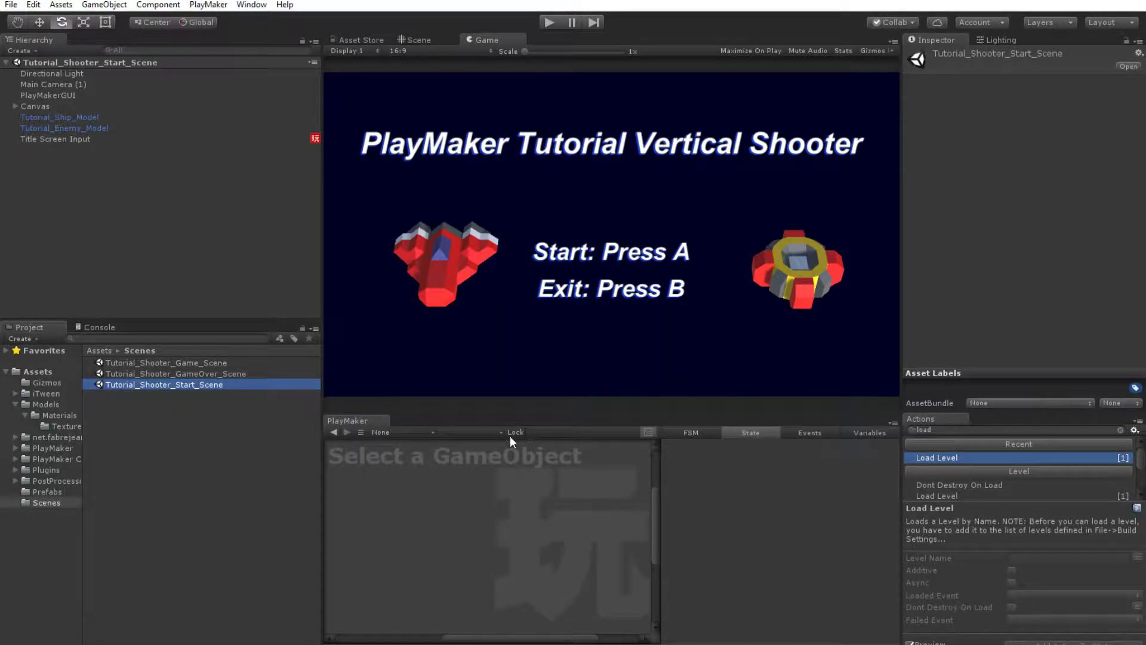
Open Tutorial_Shooter_Game_Scene and save it
double_click(191, 371)
double_click(189, 361)
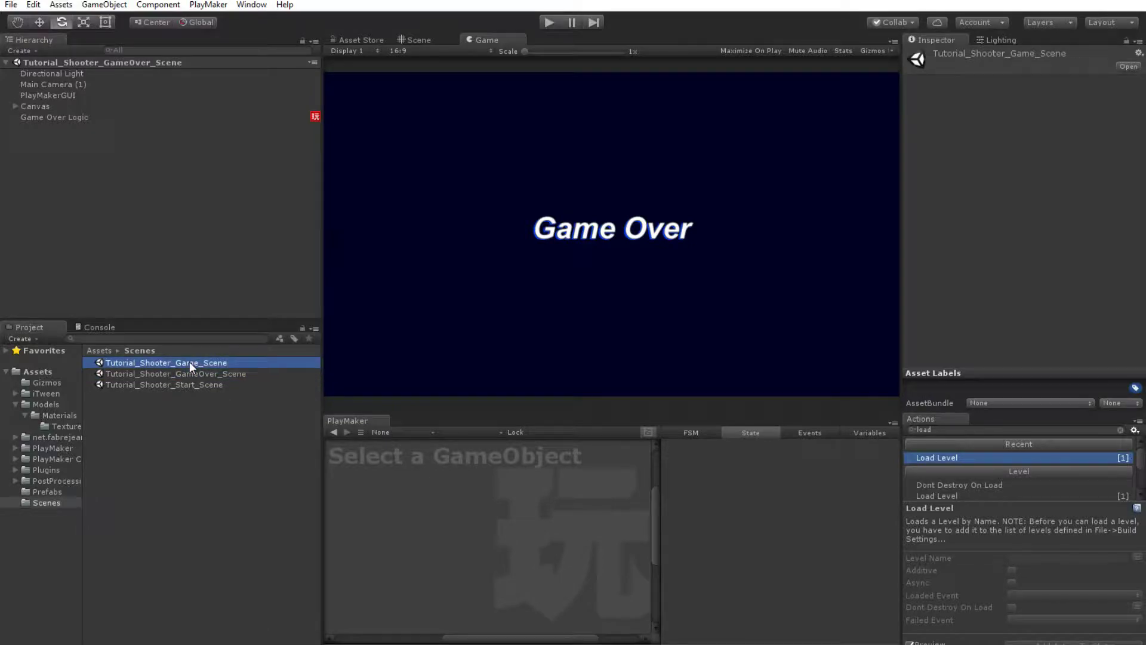
click(10, 4)
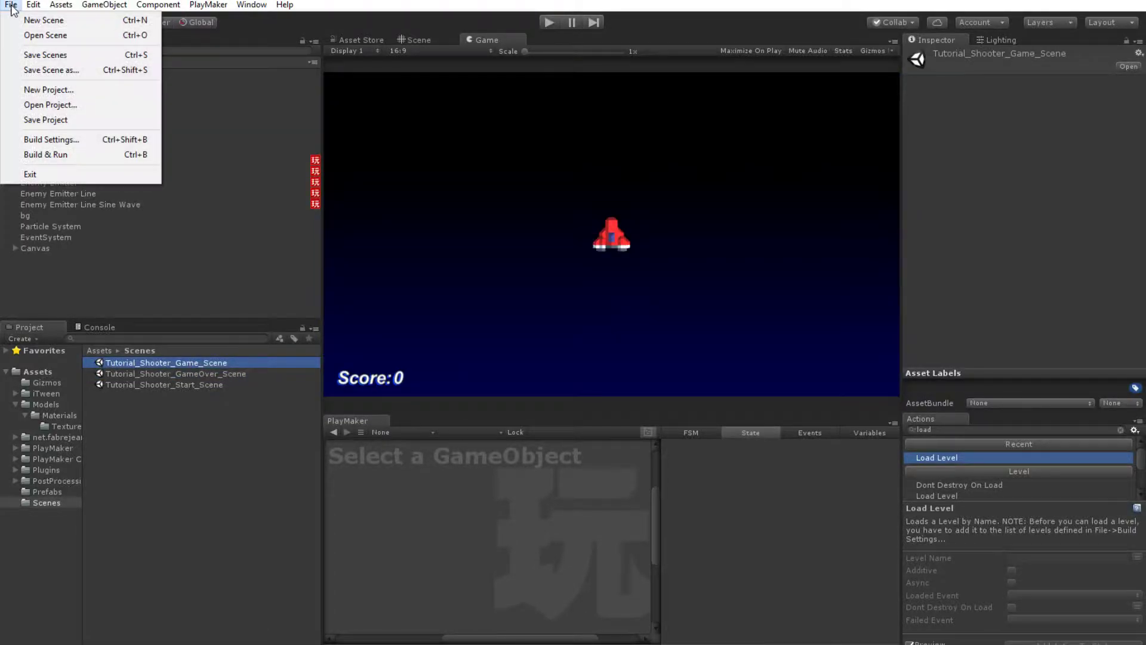
click(32, 55)
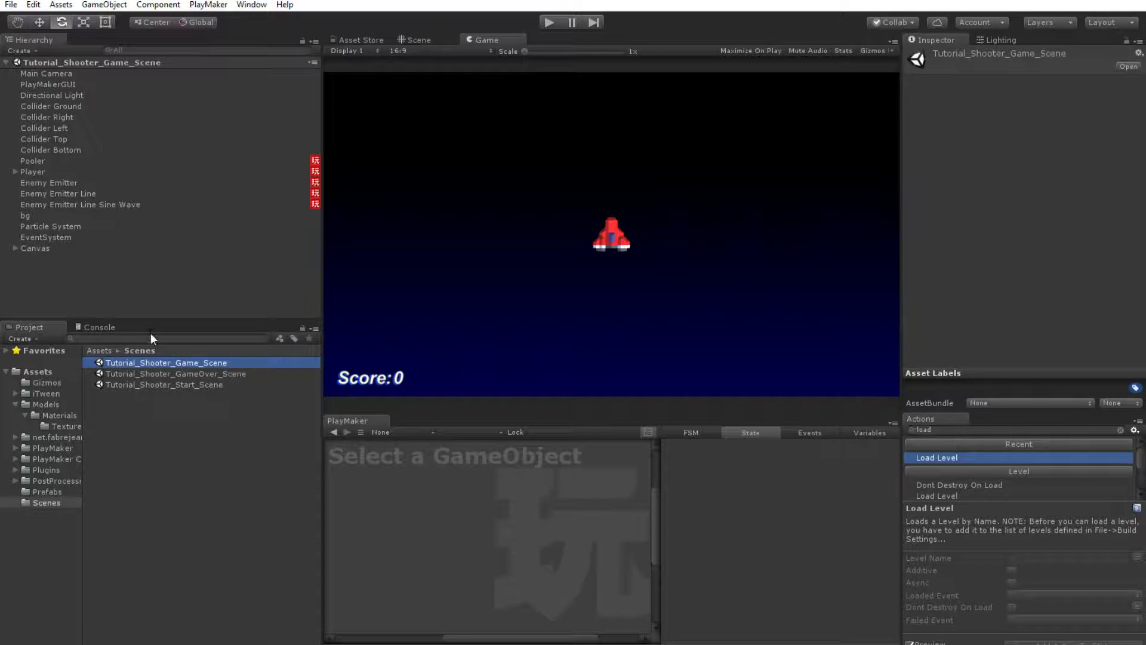
Duplicate the Score Text and Score Number objects under the Canvas
click(14, 247)
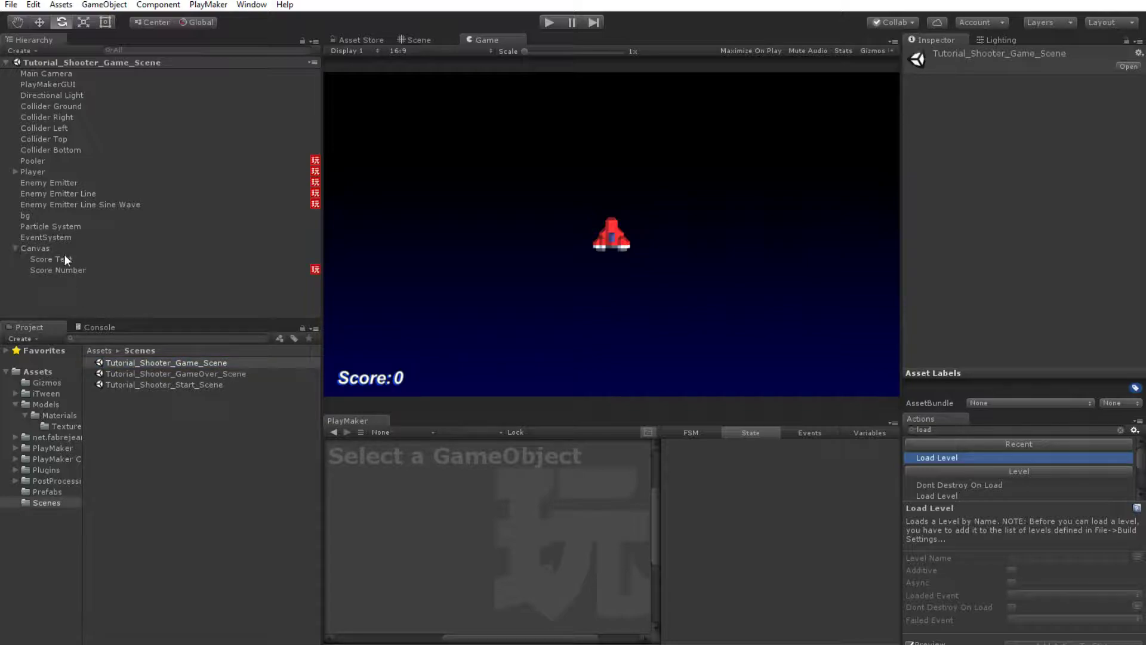
click(55, 259)
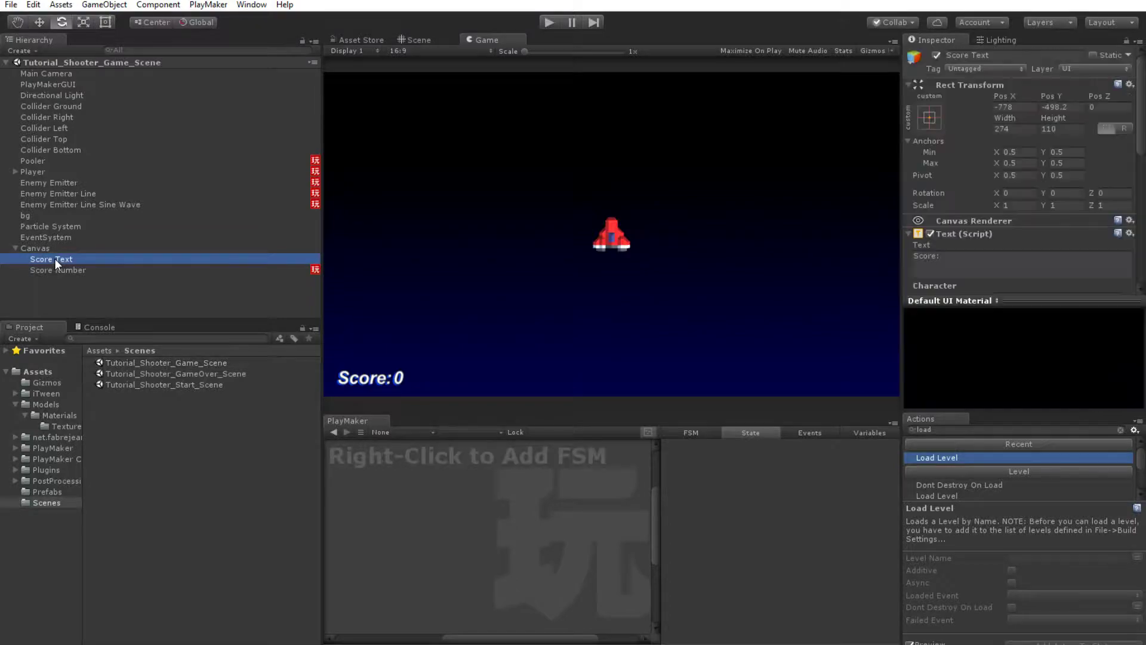
shift+click(53, 268)
key(ctrl+d)
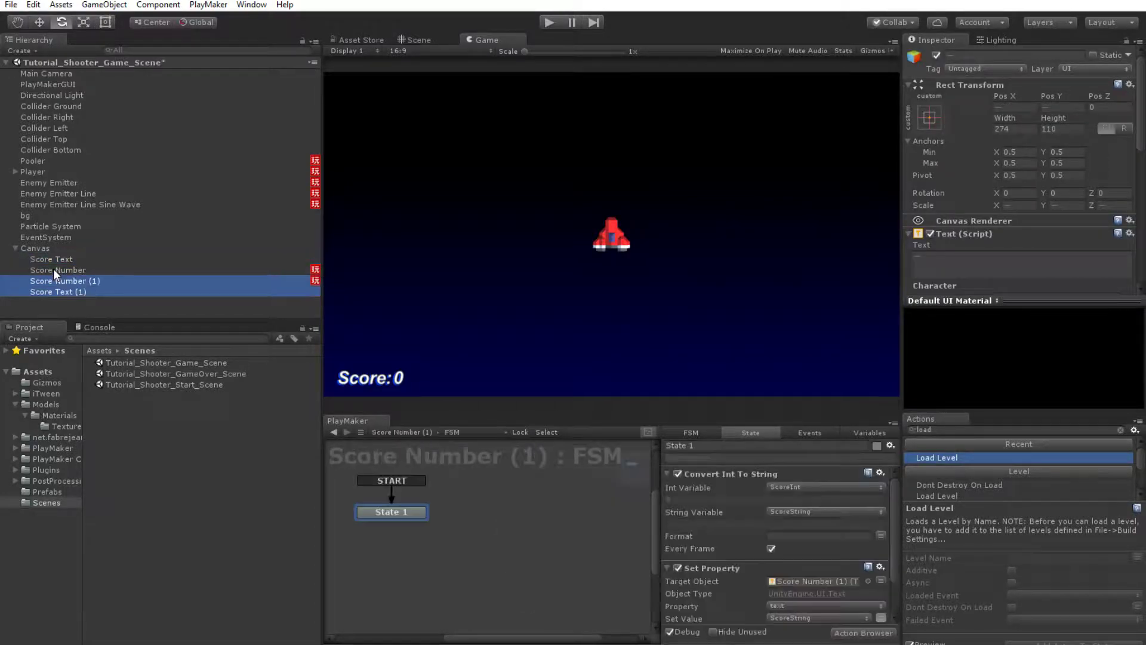
Rename the duplicated Score Number object as Lives Number
click(68, 280)
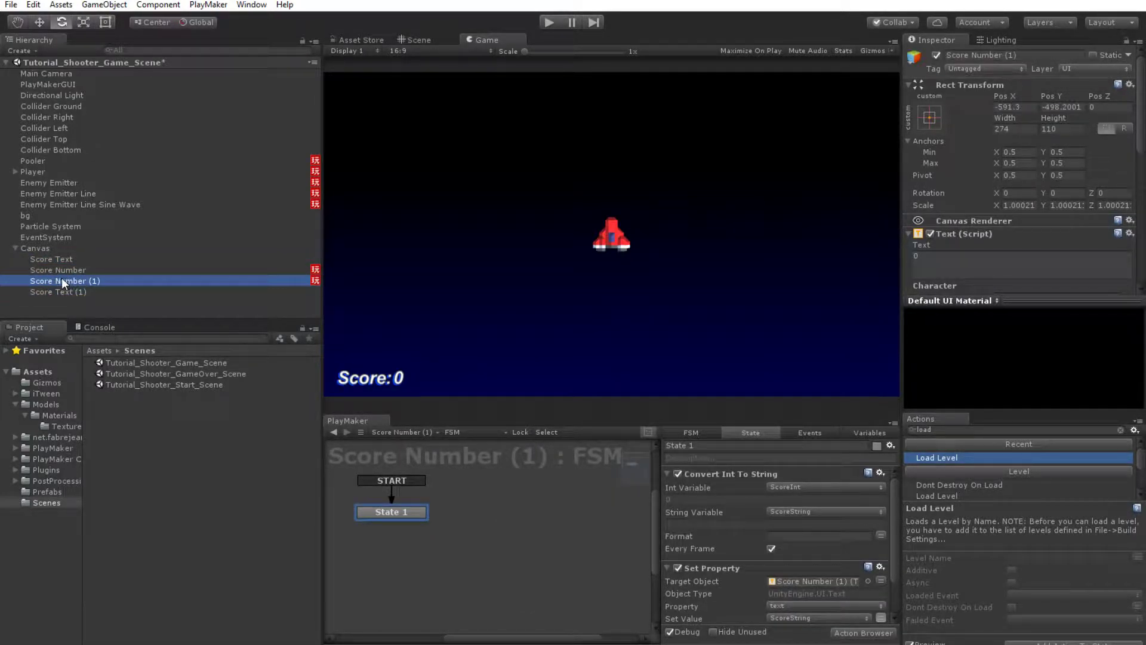
click(46, 279)
double_click(46, 280)
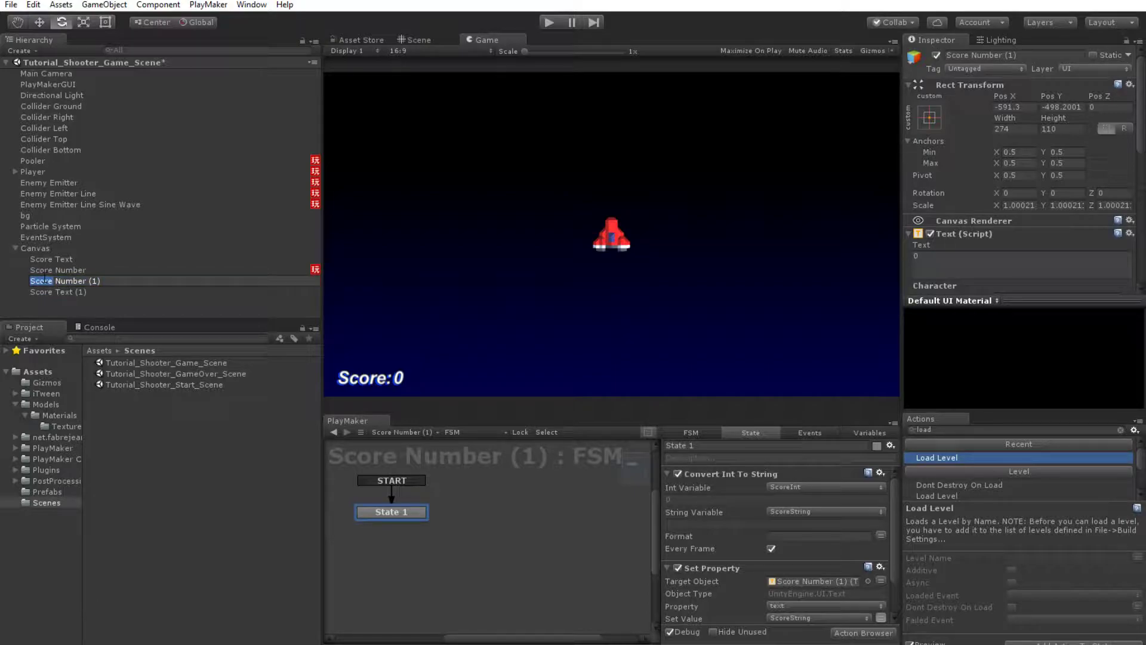
text(Lives)
key(Delete)
key(Delete)
key(Delete)
key(Delete)
key(Return)
Rename the duplicated Score Text object as Lives Text
click(66, 292)
click(52, 293)
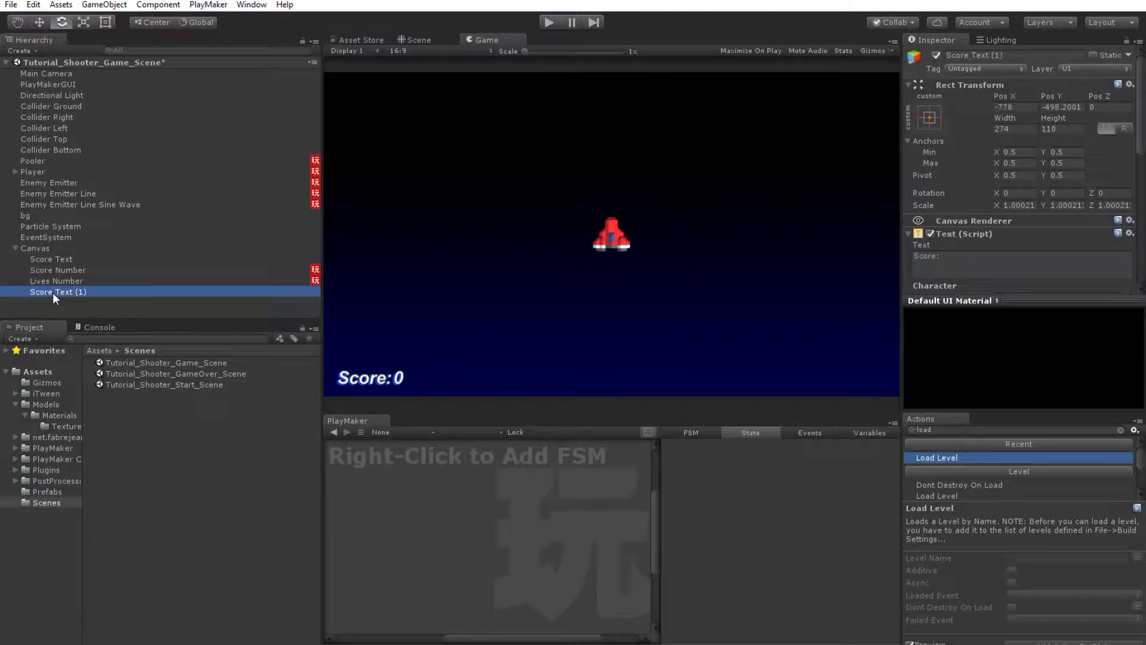
text(Lives)
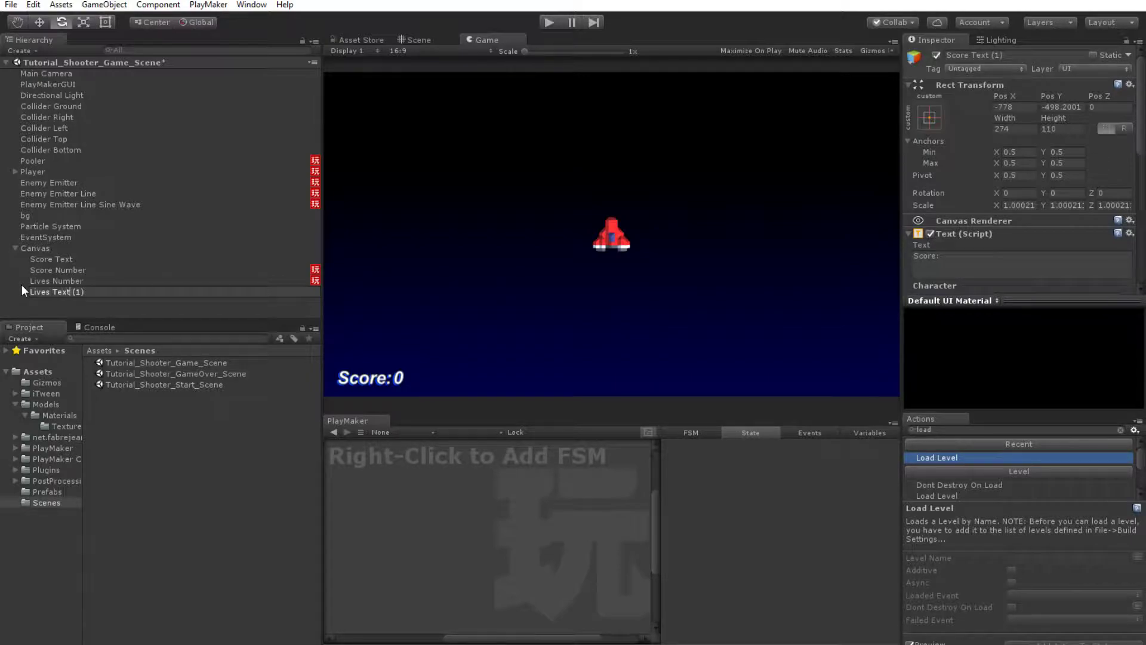
key(BackSpace)
key(BackSpace)
key(BackSpace)
key(BackSpace)
key(Return)
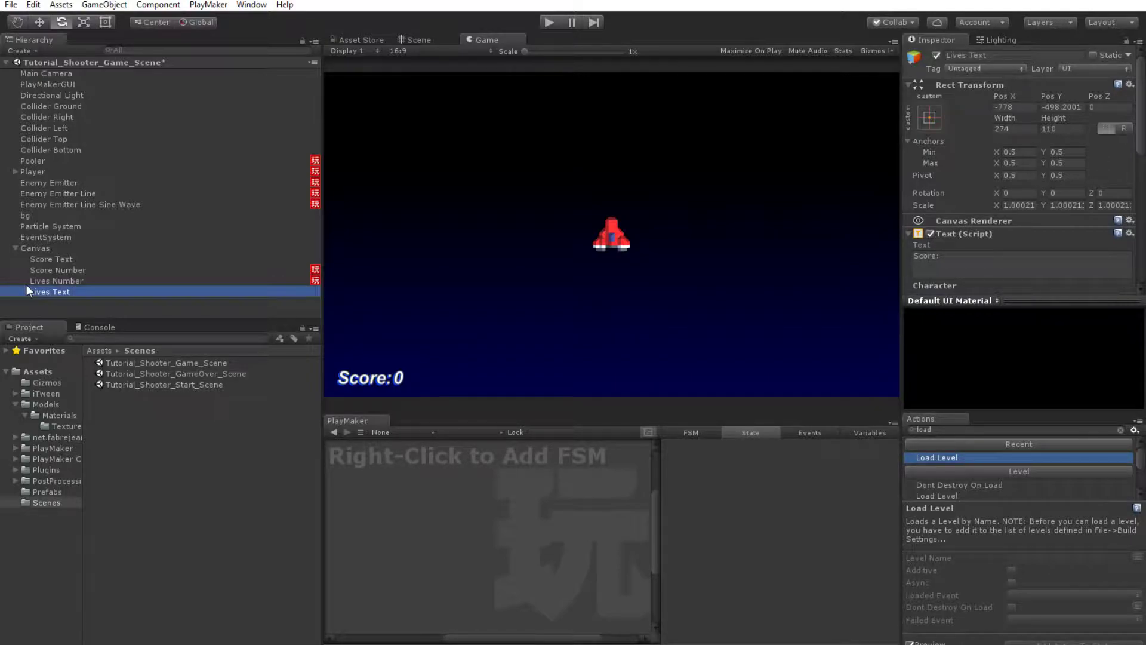
Change the text content of the Lives Text object to "Lives:"
click(49, 281)
ctrl+click(52, 290)
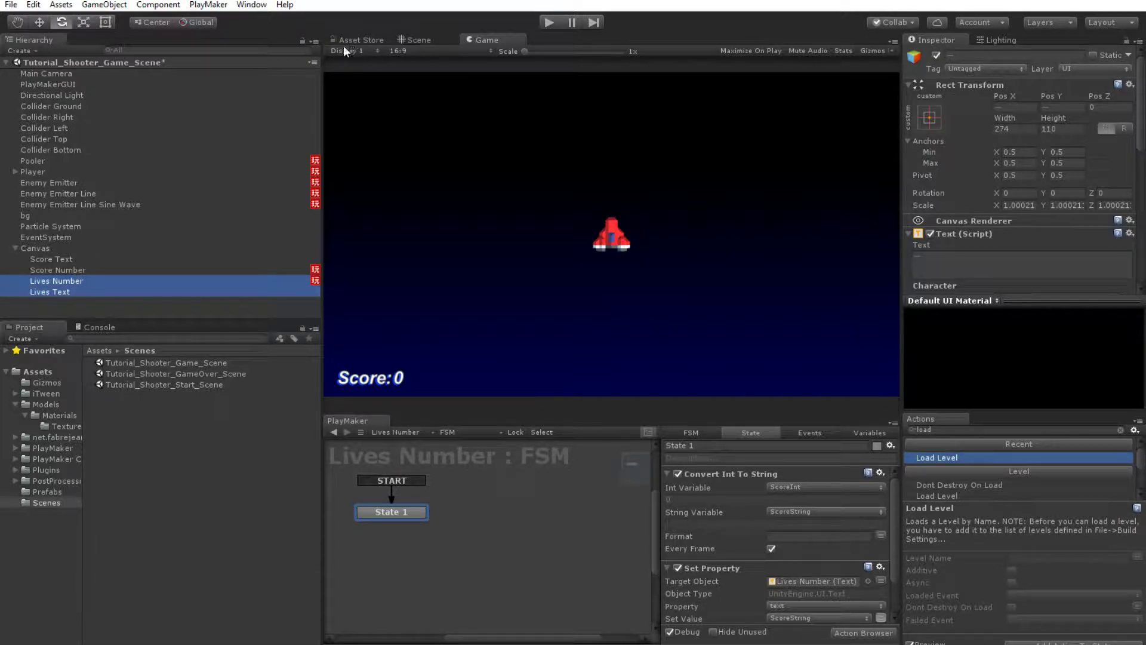
click(51, 280)
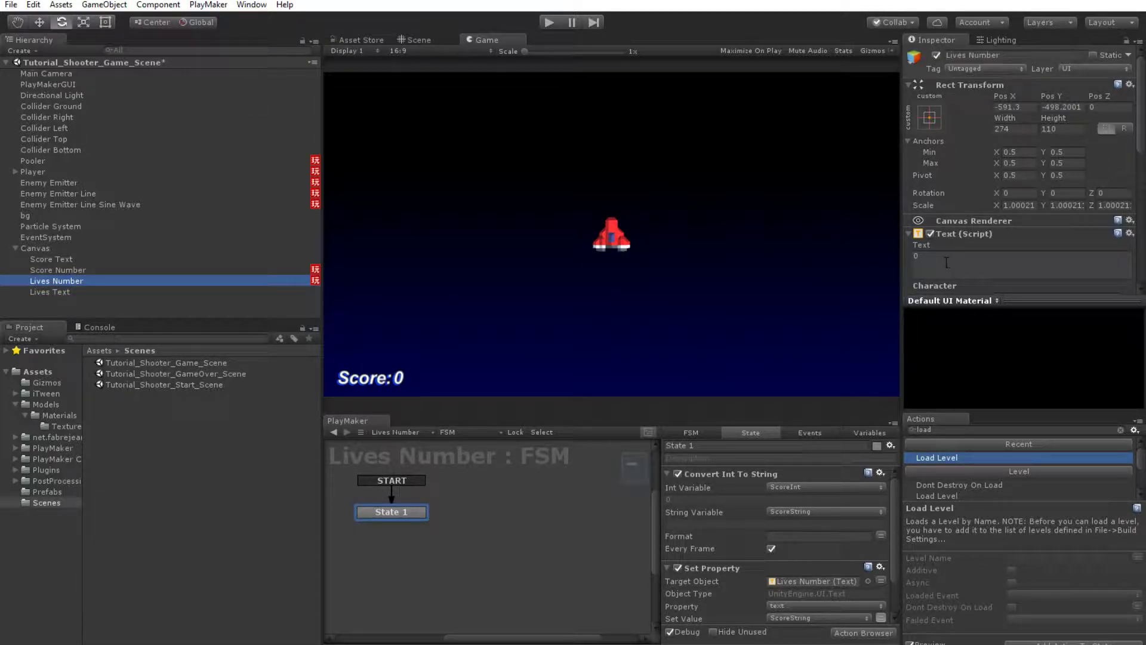
click(62, 290)
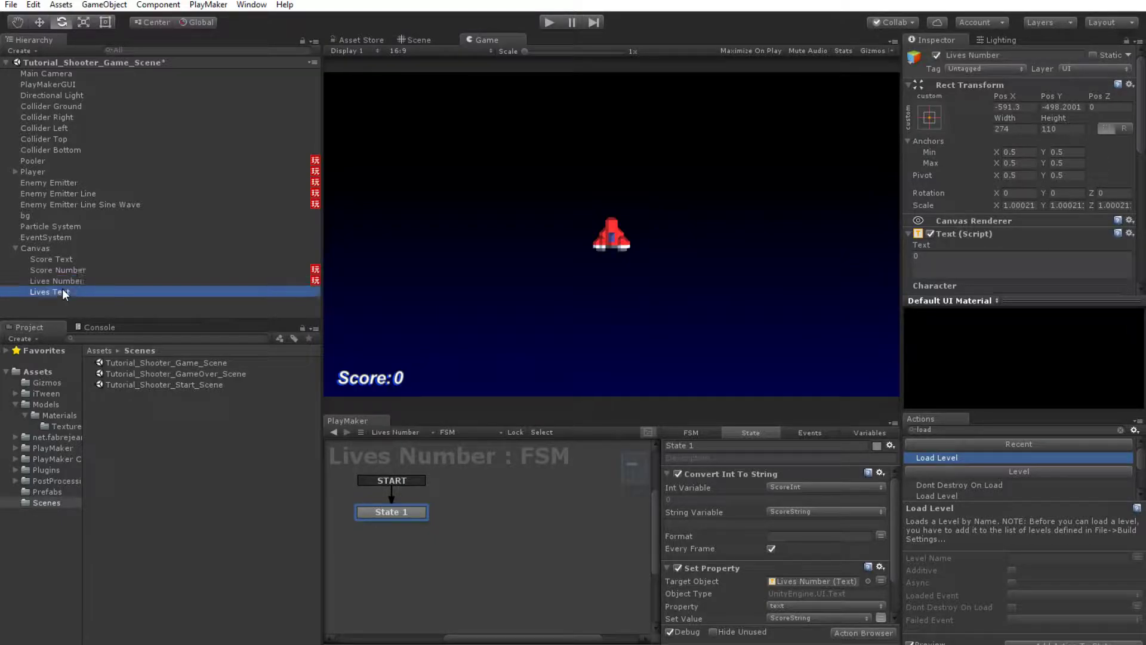
click(940, 255)
text(Lives:)
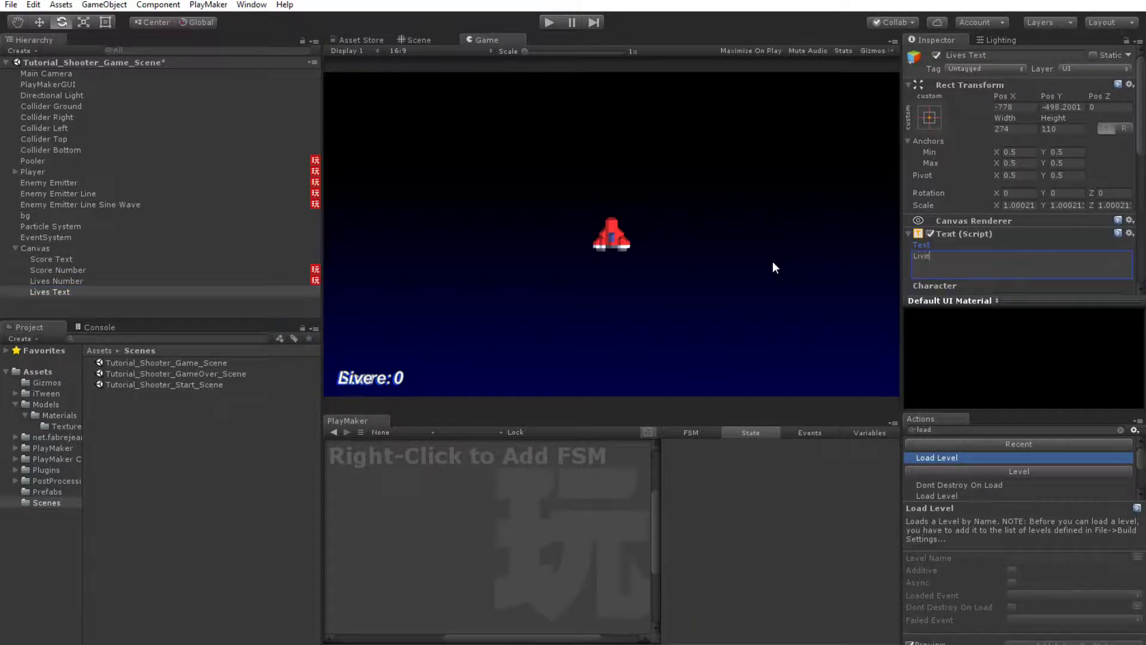
key(Return)
Move Lives Text and Lives Number together along the canvas's lower edge to its lower-right corner, opposite the score
ctrl+click(49, 281)
click(418, 37)
right_drag(570, 232, 332, 79)
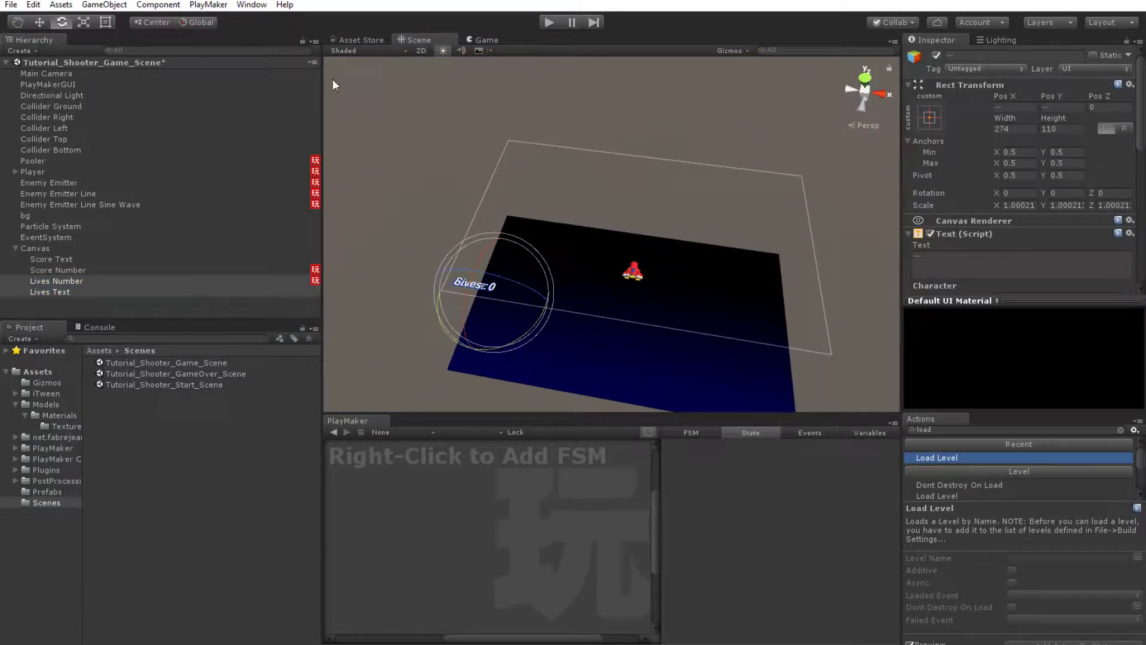
click(40, 22)
drag(542, 299, 837, 388)
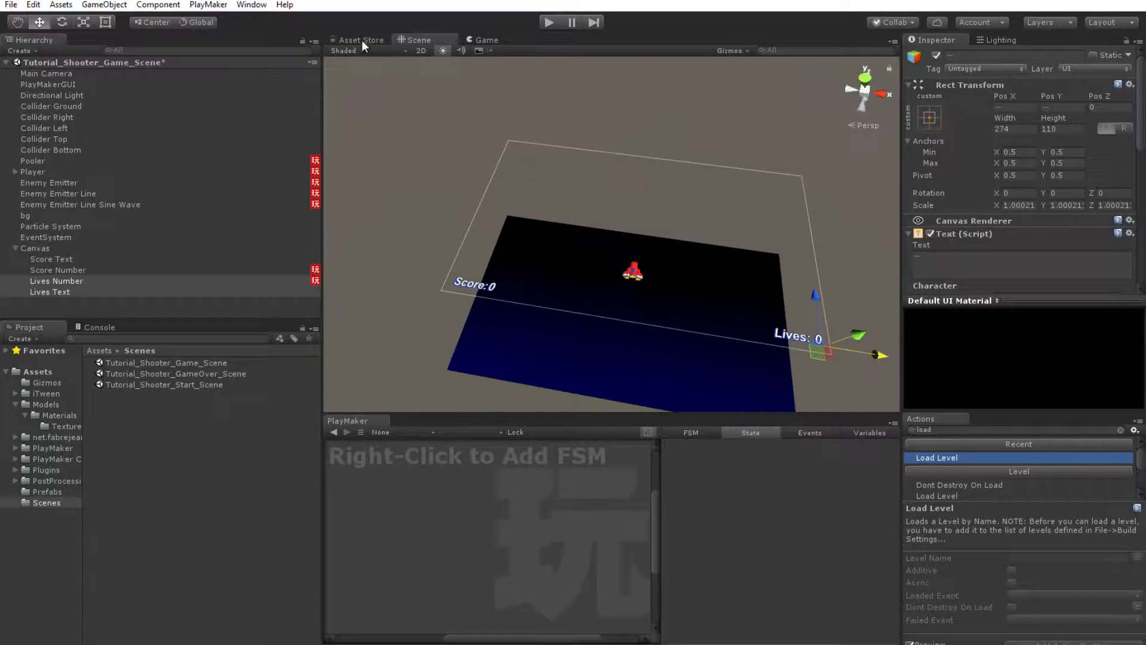
click(491, 41)
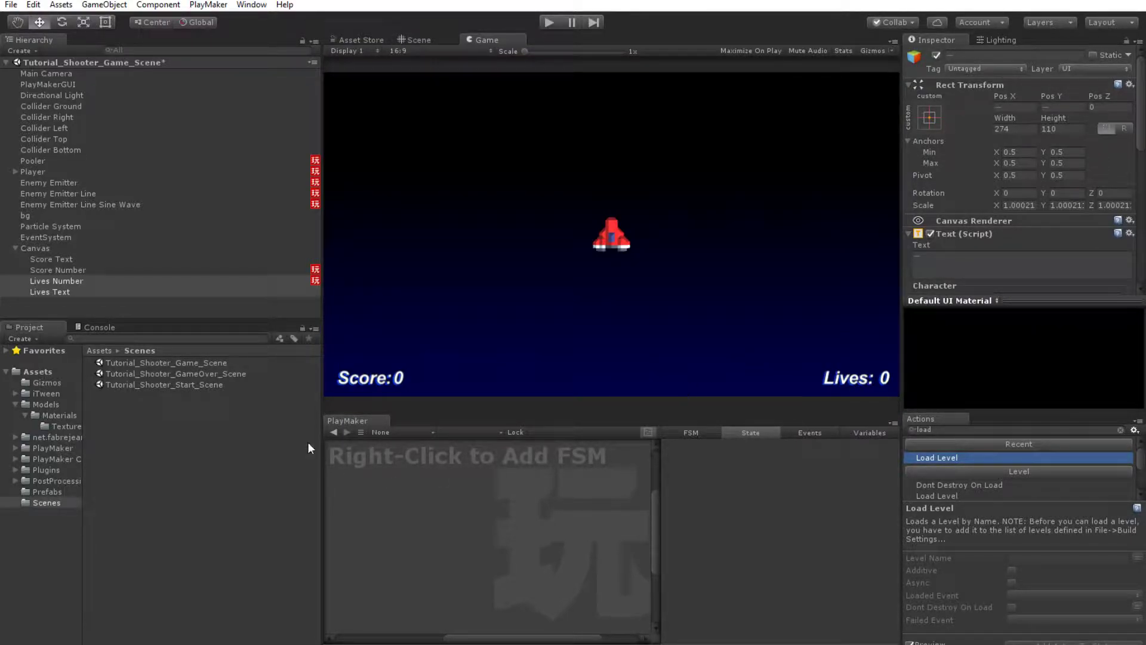
Reorder the Canvas children so that Lives Number comes after Lives Text
click(42, 292)
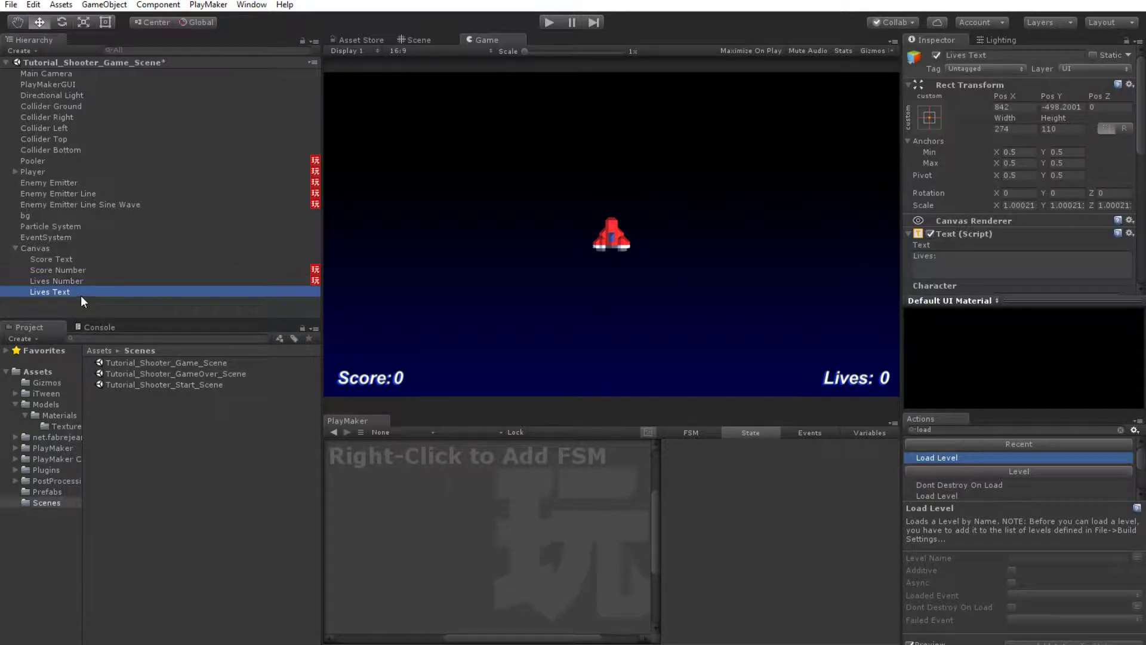
click(59, 281)
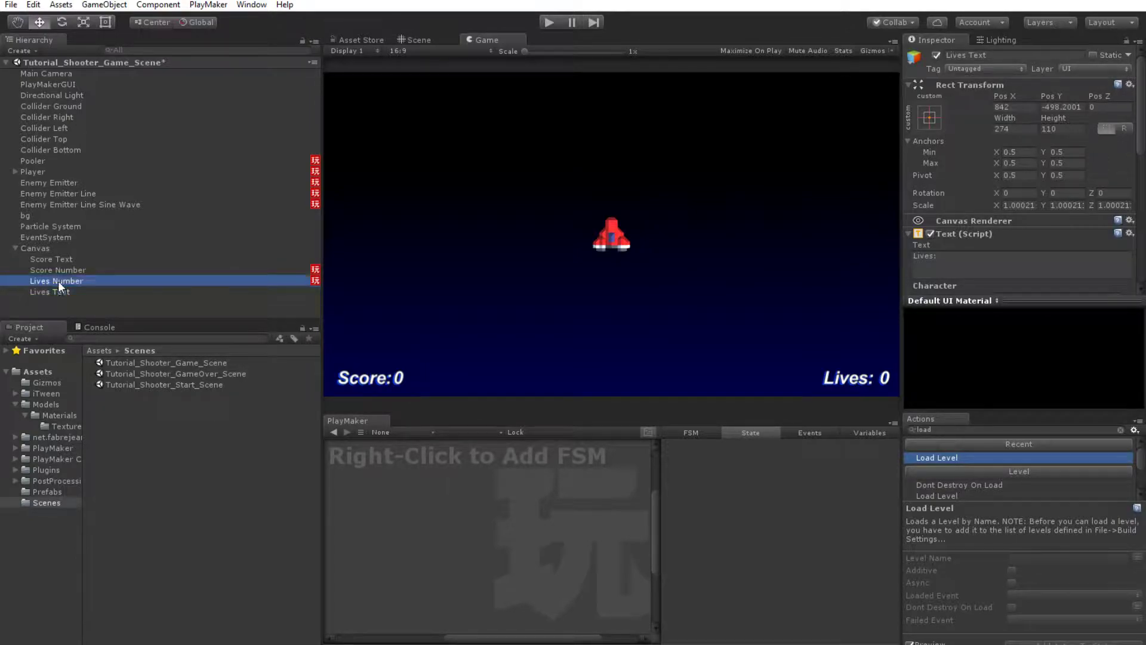
drag(62, 280, 61, 297)
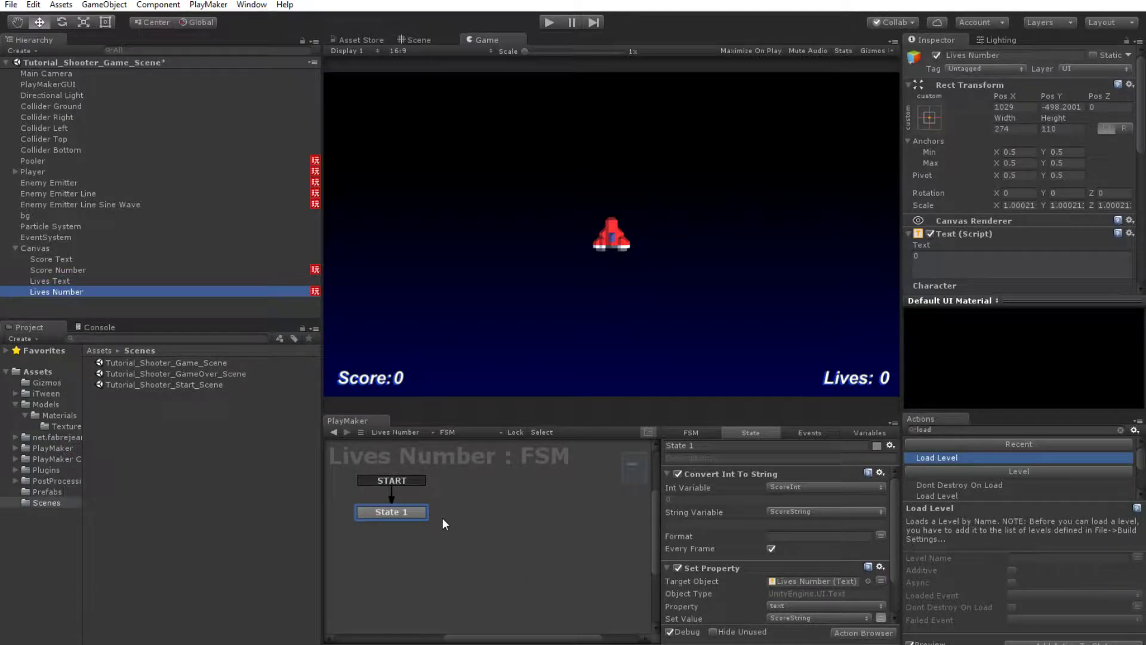
Create a global PlayMaker variable of type Int named LivesInt
click(402, 514)
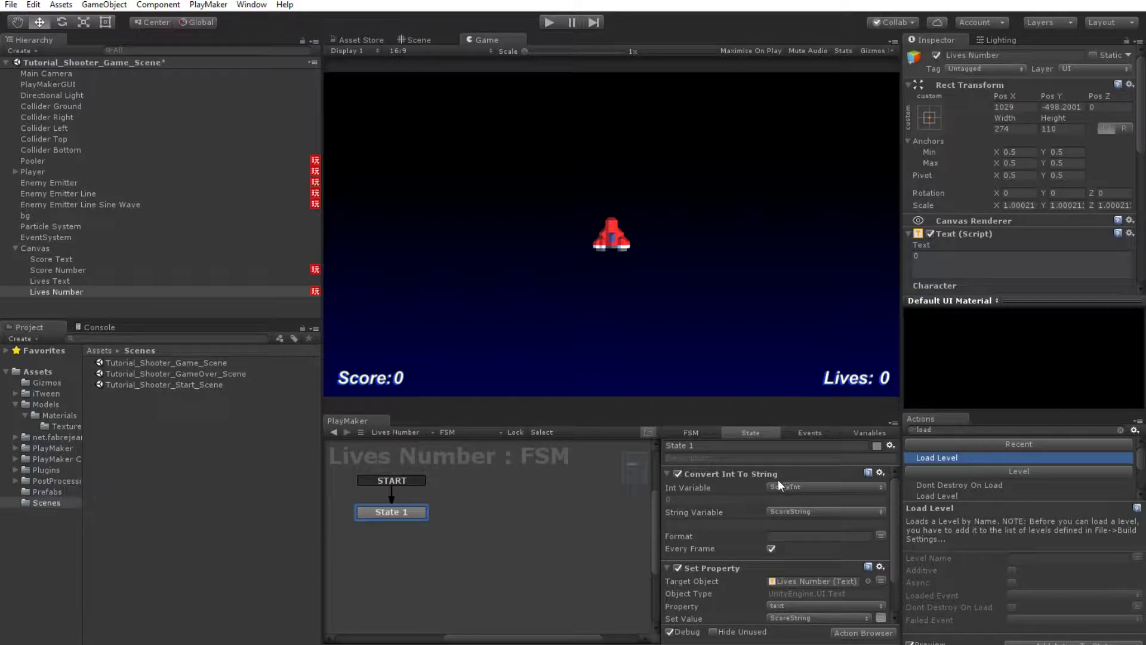
click(868, 431)
click(785, 633)
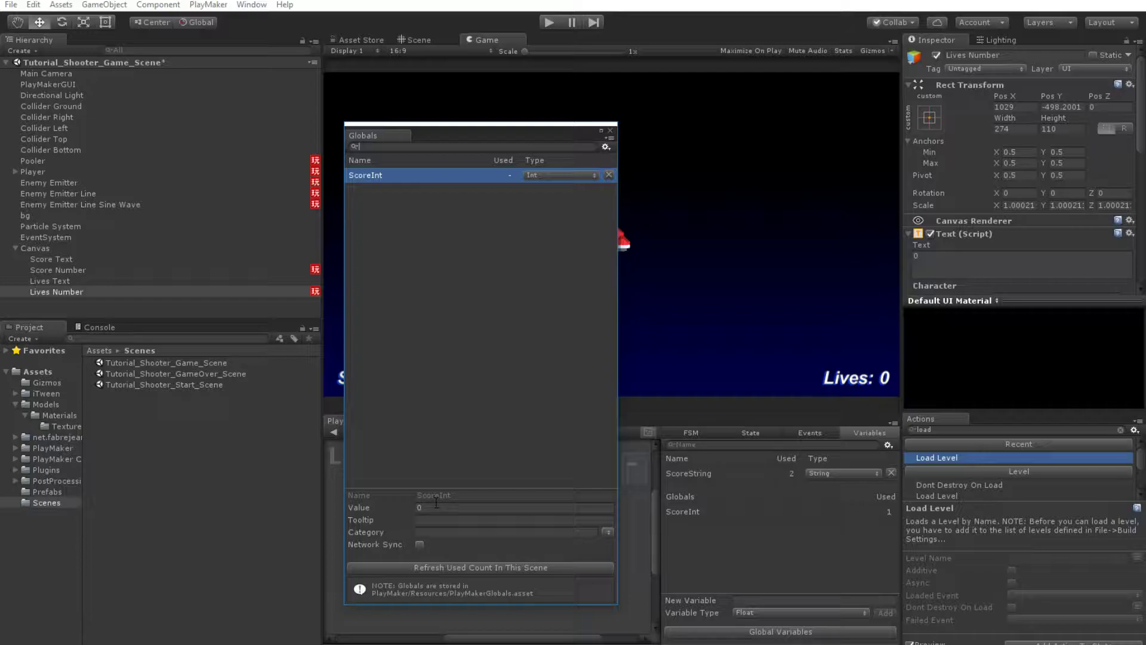
click(459, 495)
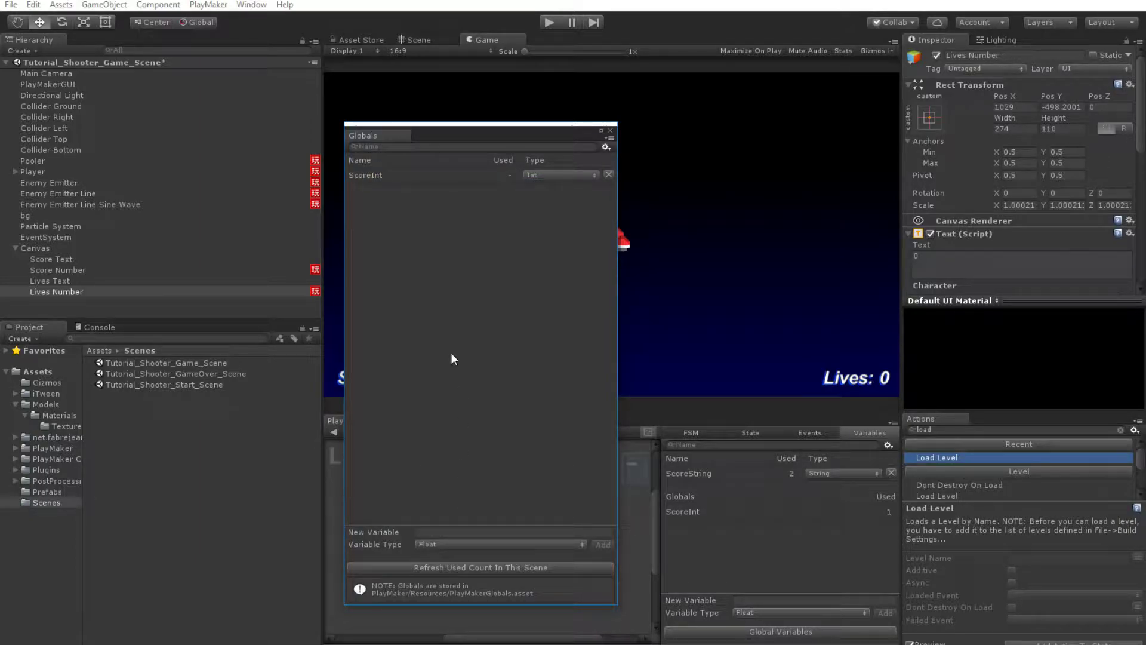
click(443, 544)
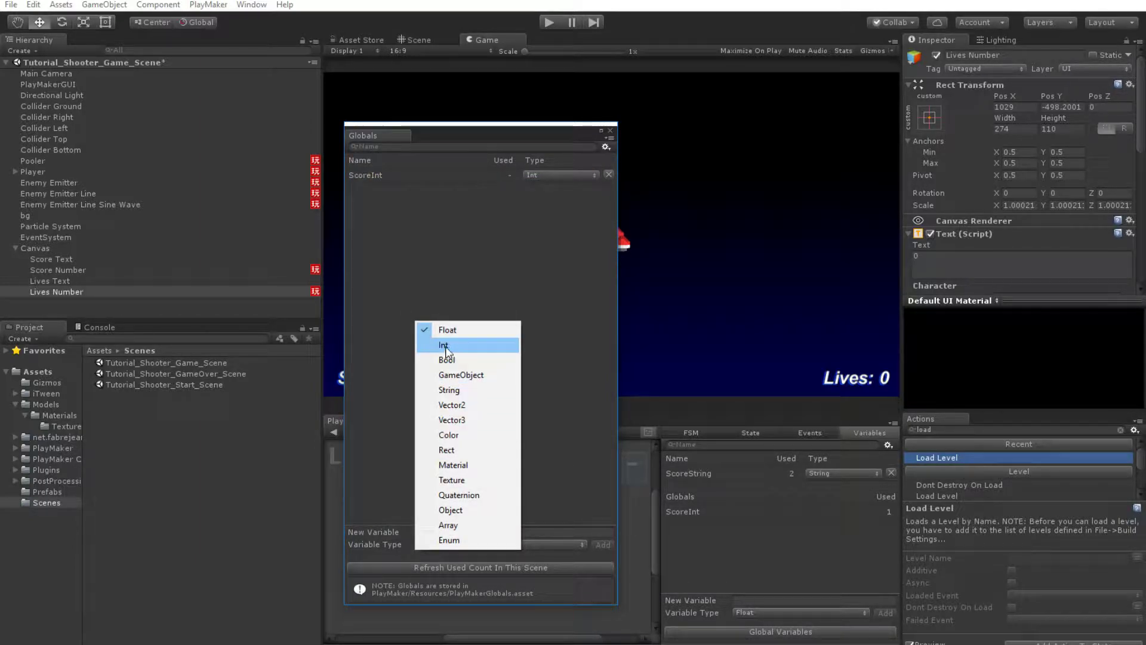
click(448, 347)
click(442, 533)
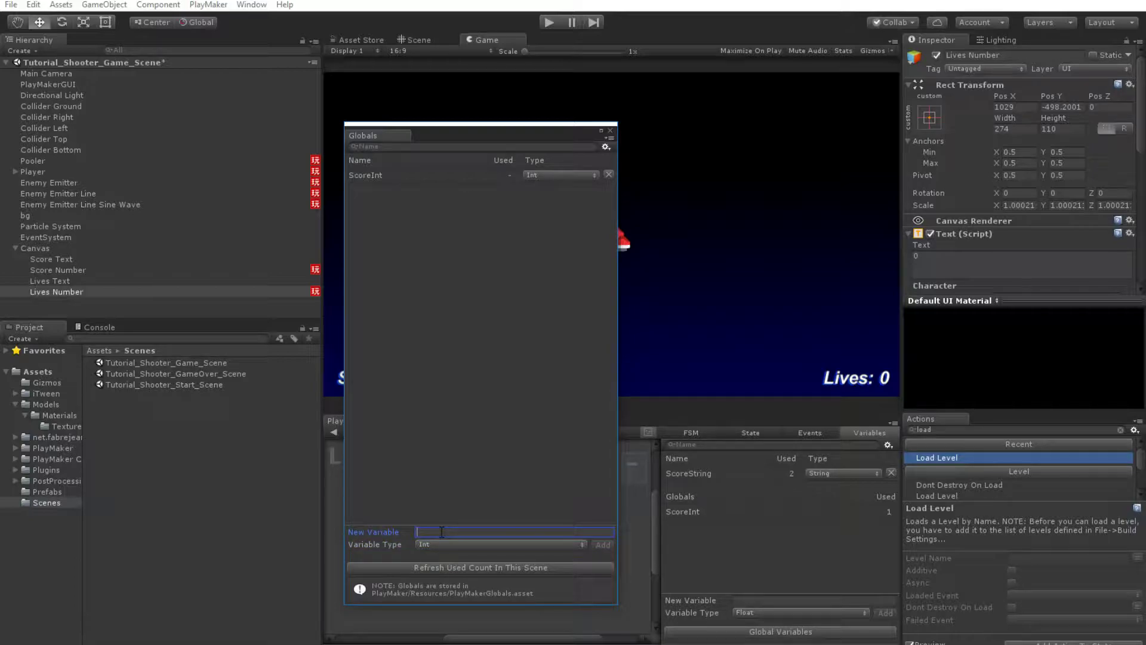
text(LivesInt)
key(Return)
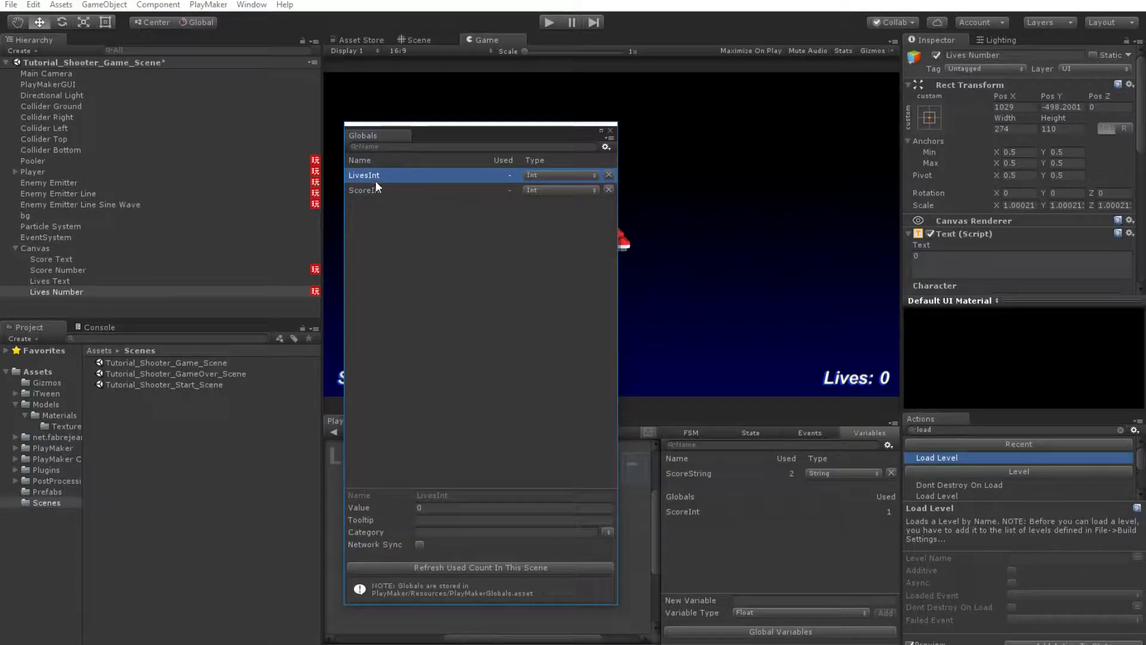
click(610, 131)
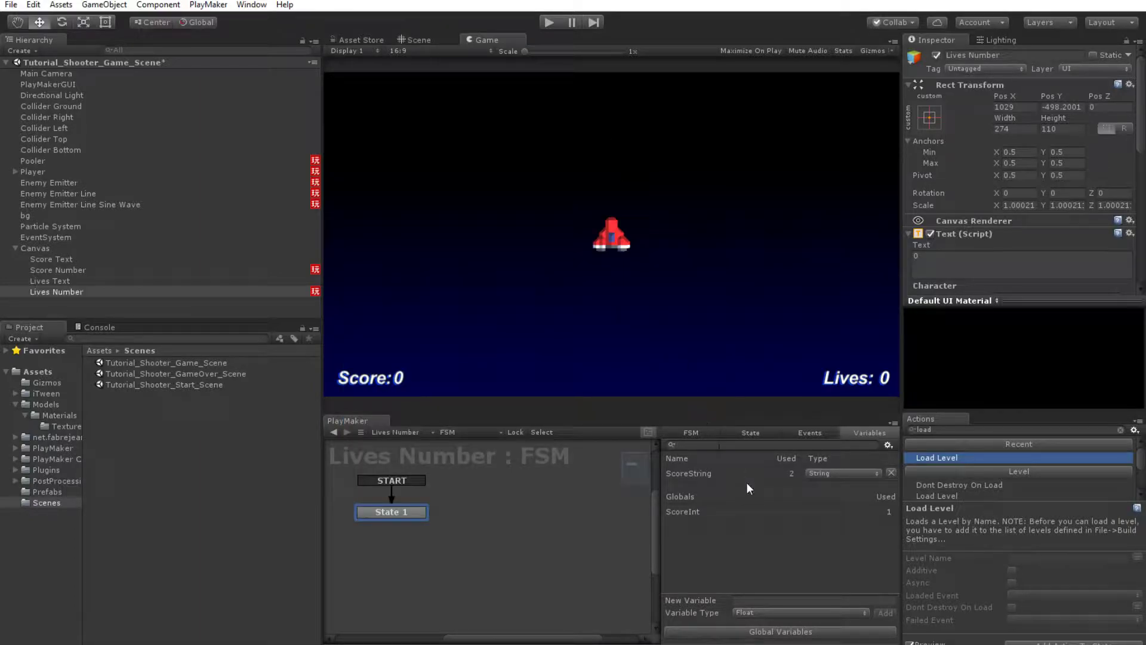
In State 1 of the Lives Number FSM, set the Convert Int To String action's Int Variable to the global LivesInt
click(395, 513)
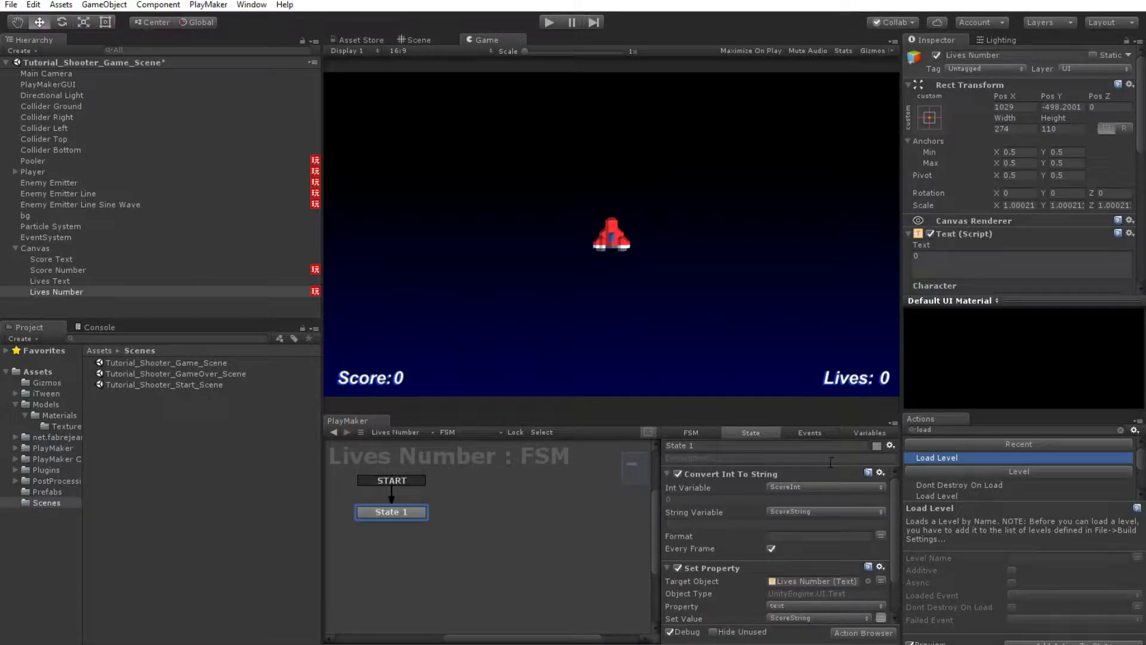
click(804, 488)
mouse_move(818, 521)
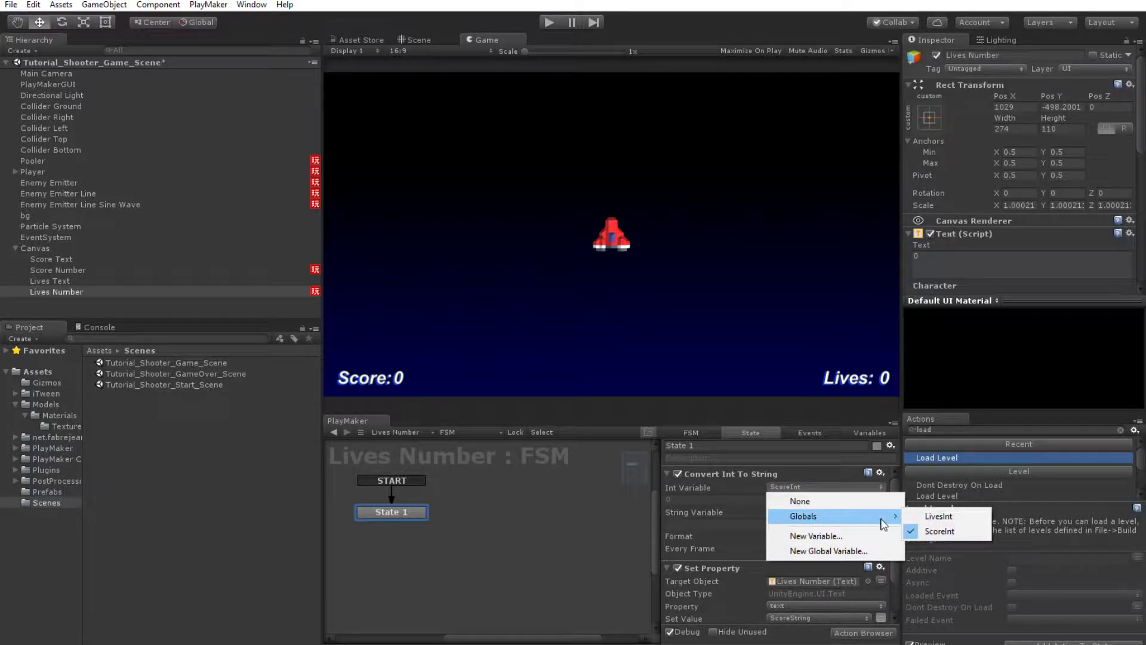
click(926, 514)
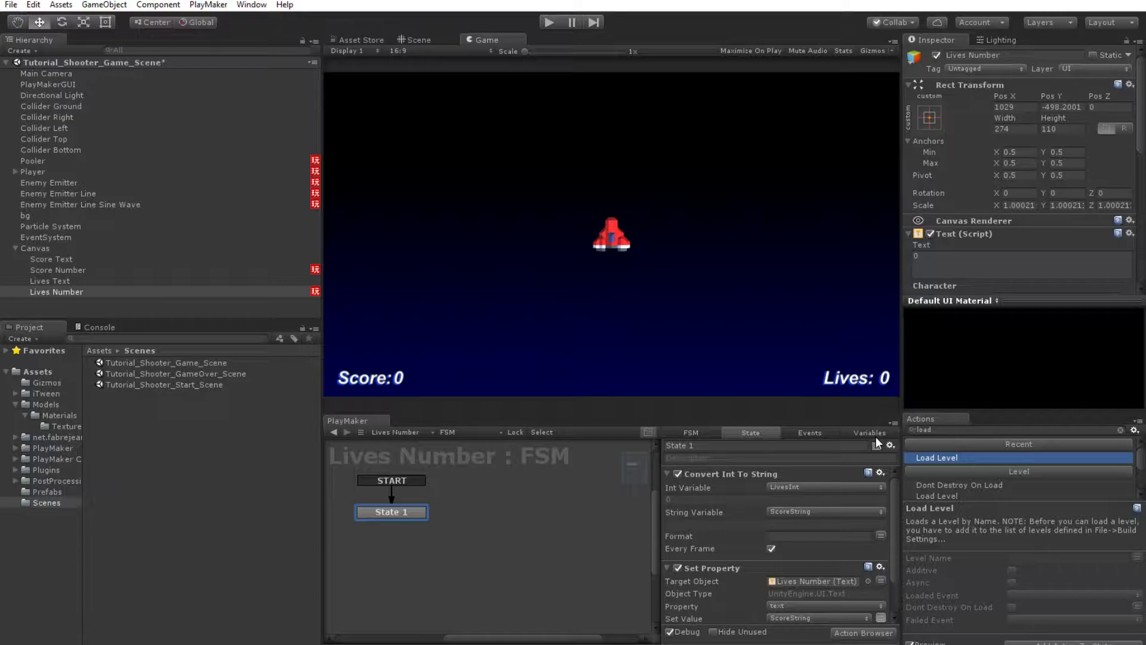
Rename the Lives Number FSM's ScoreString variable as LivesString and check that the State 1 actions use it
click(860, 433)
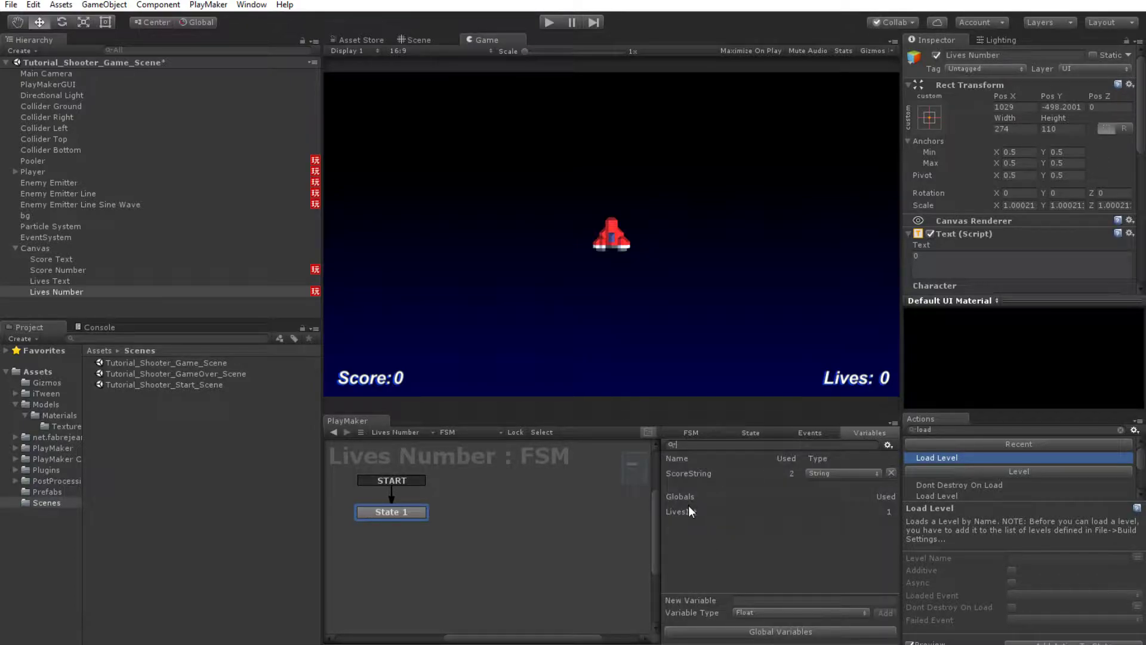
click(682, 474)
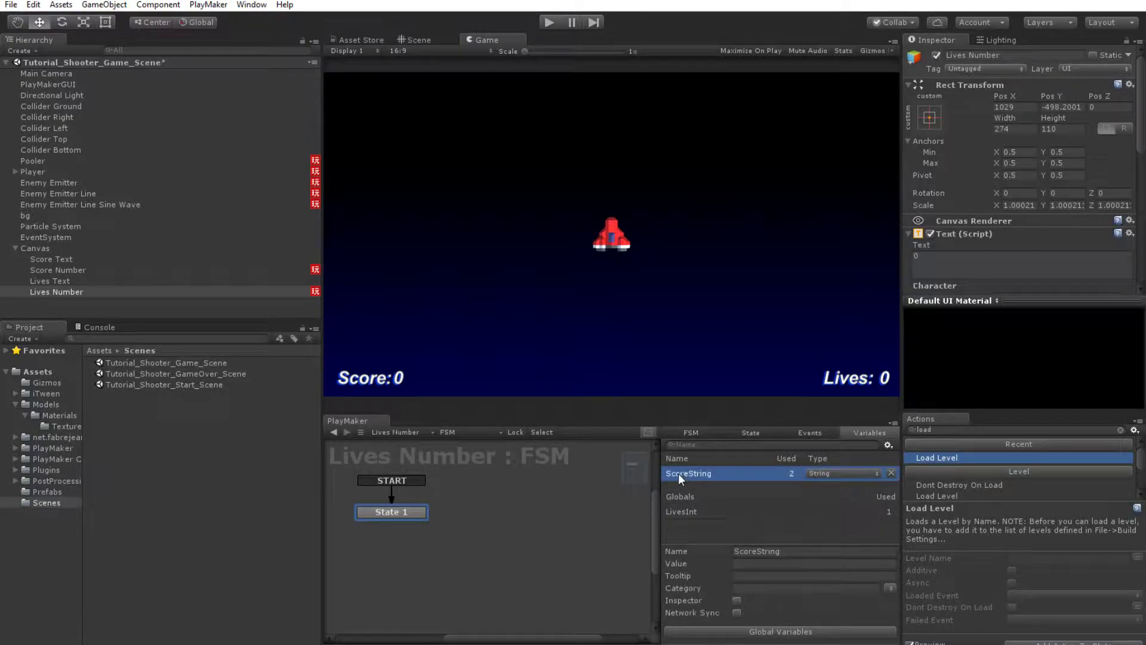
click(746, 552)
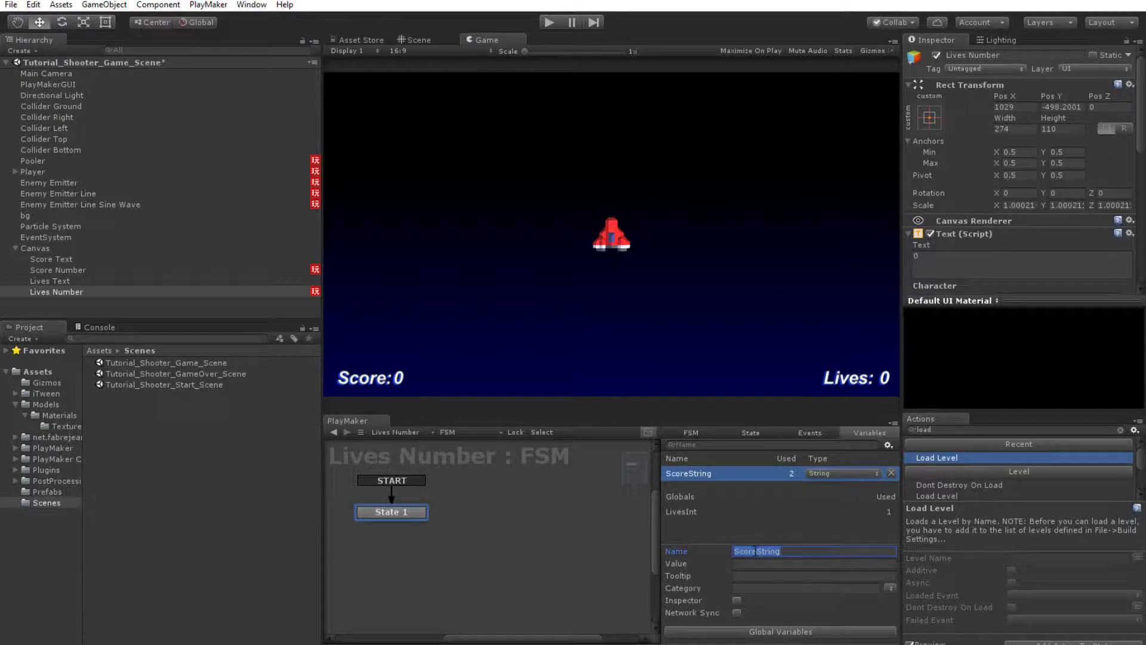
text(Lives)
key(Return)
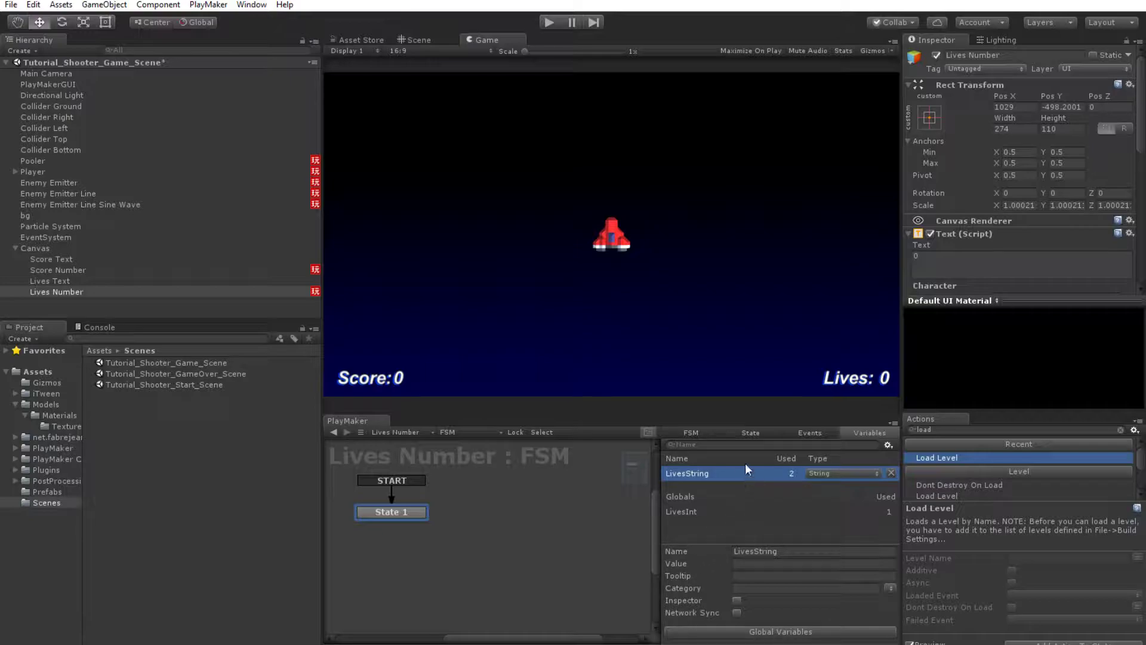
click(749, 432)
scroll(823, 532, down, 2)
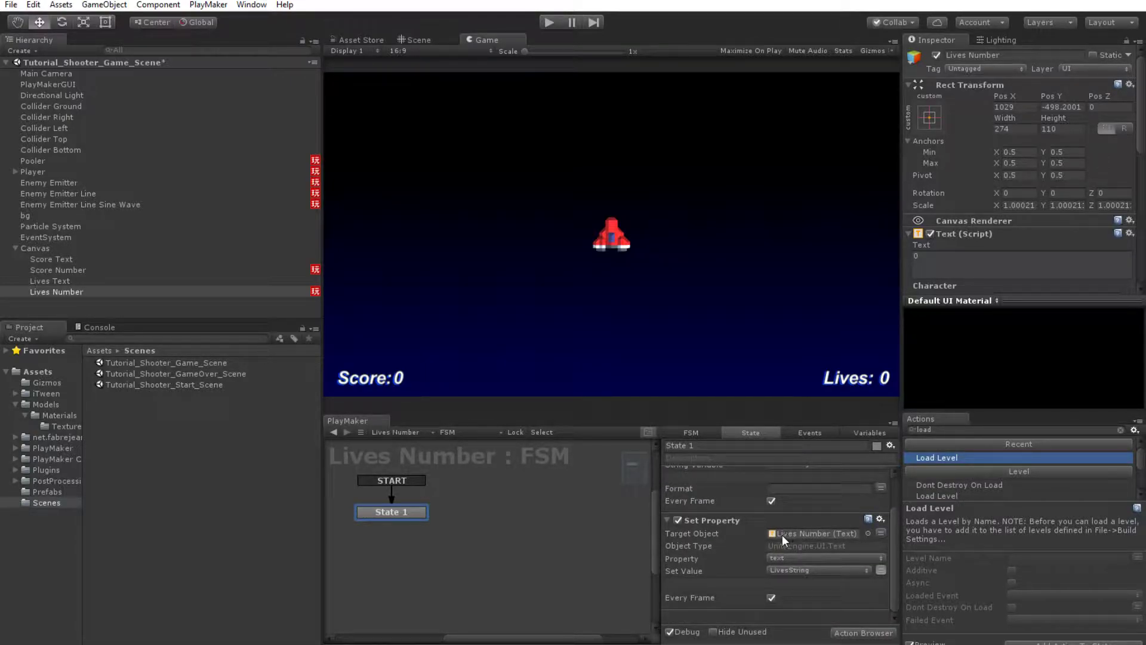
scroll(739, 564, up, 2)
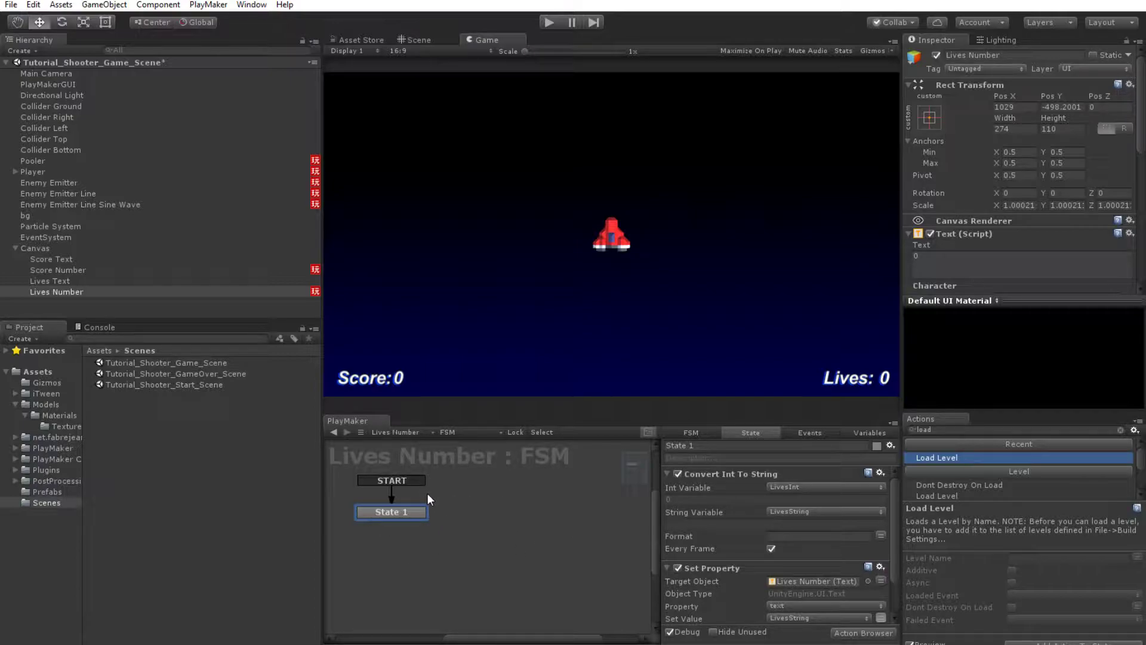
Save the game scene and open Tutorial_Shooter_Start_Scene
click(11, 5)
click(39, 55)
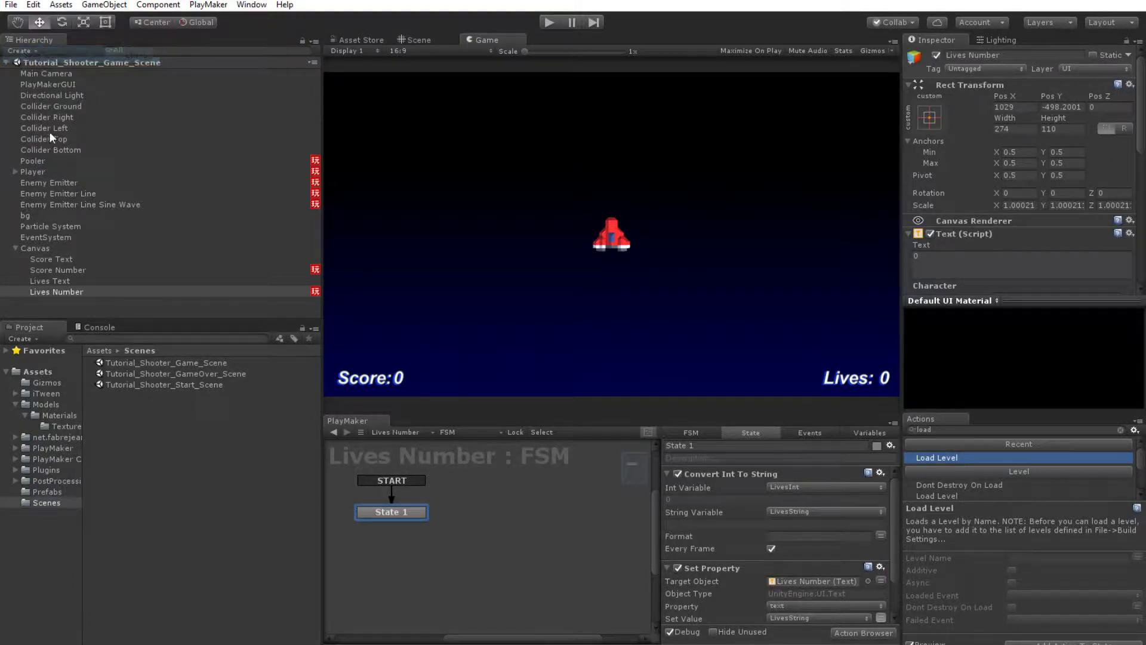
double_click(188, 385)
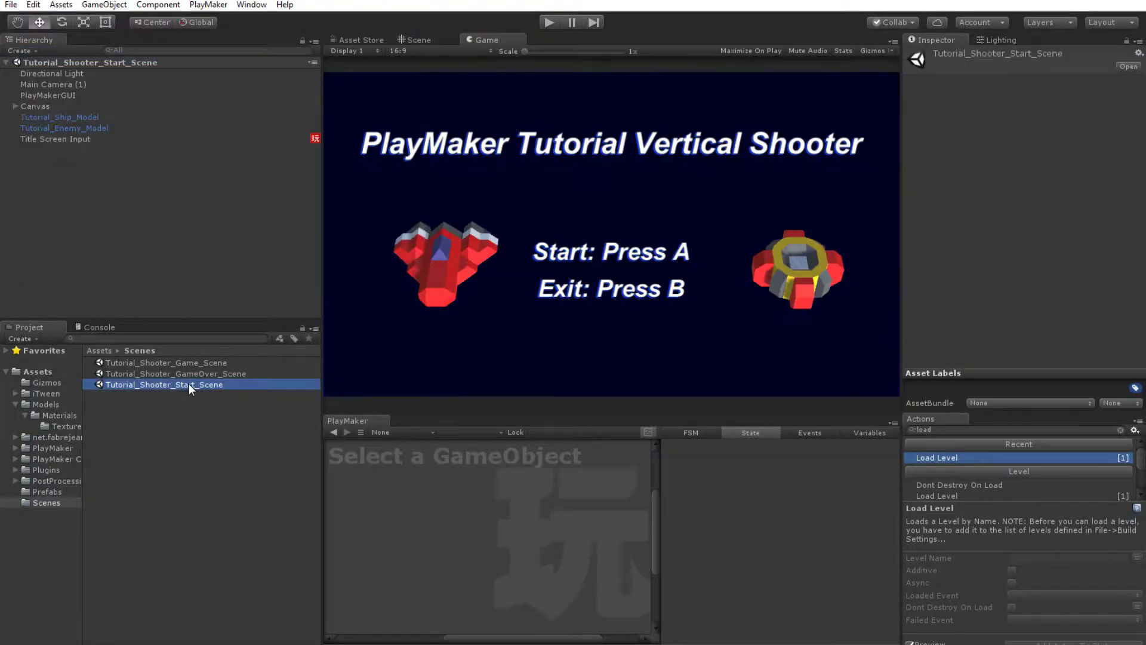
Add a Set Int Value action as the first action in State 1 of the Title Screen Input FSM
click(56, 138)
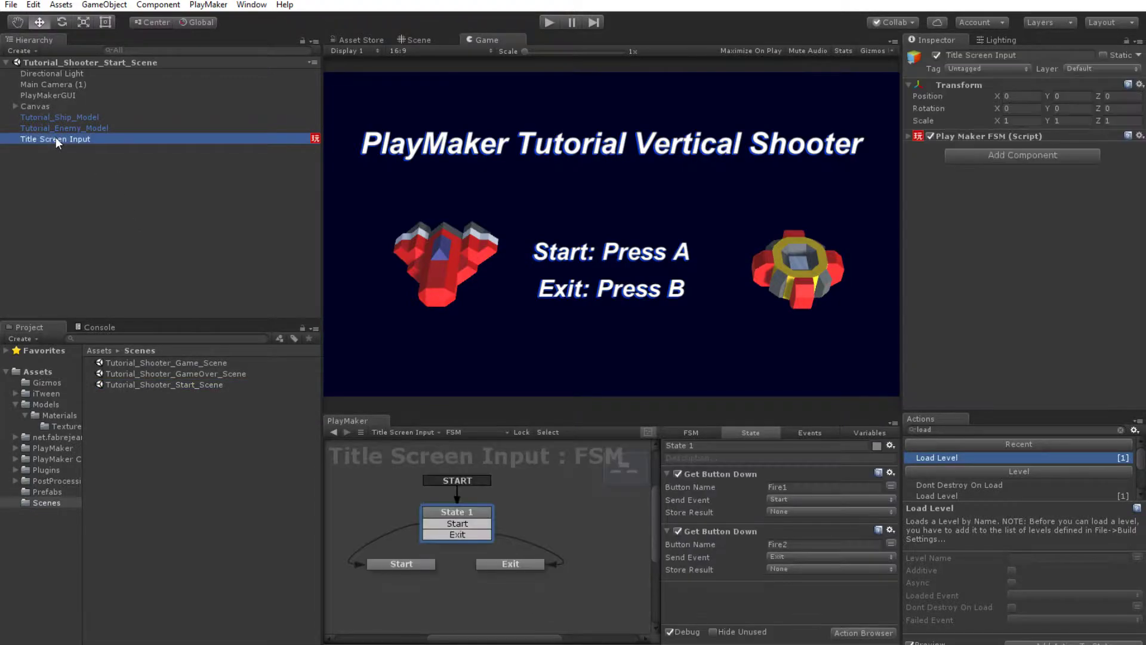
click(457, 523)
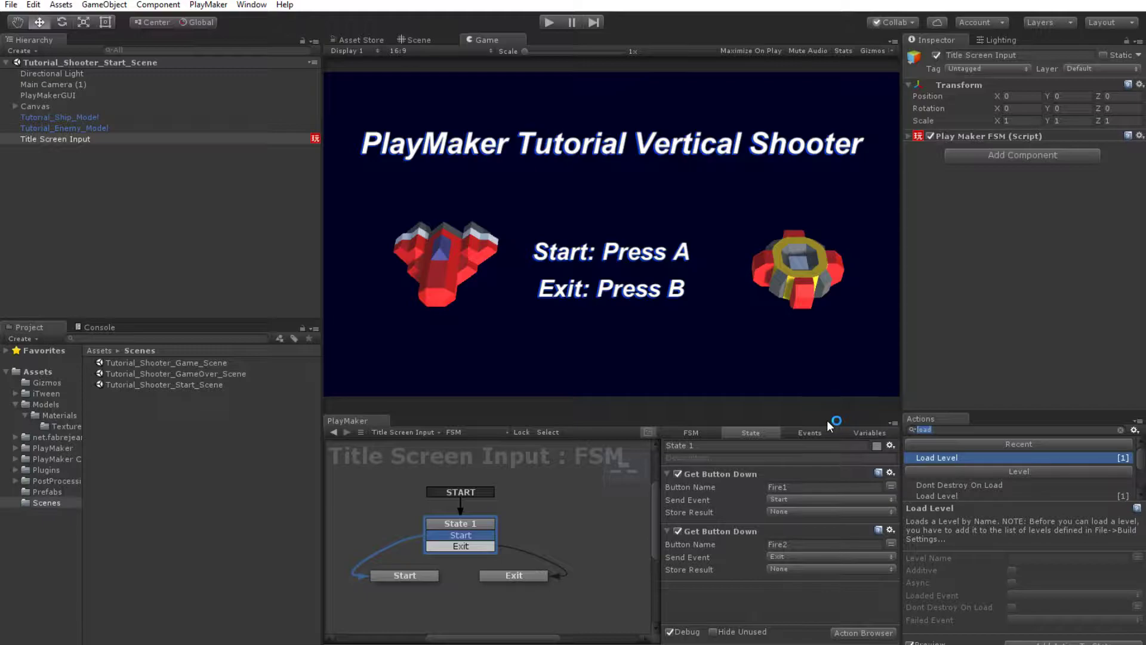
text(set int)
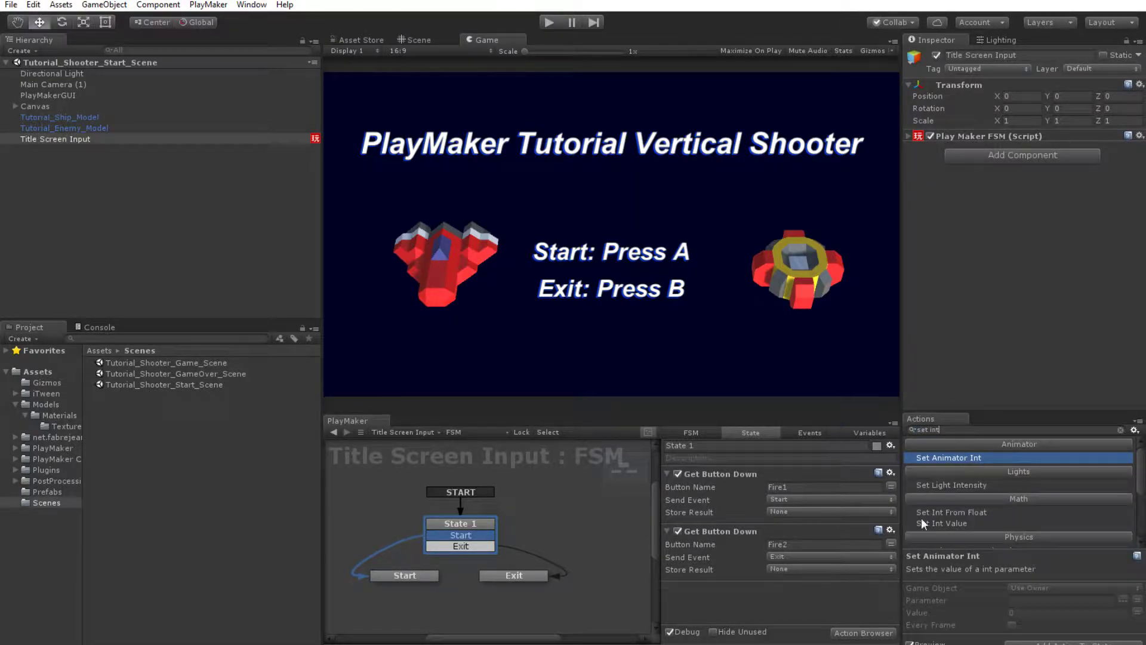
click(947, 522)
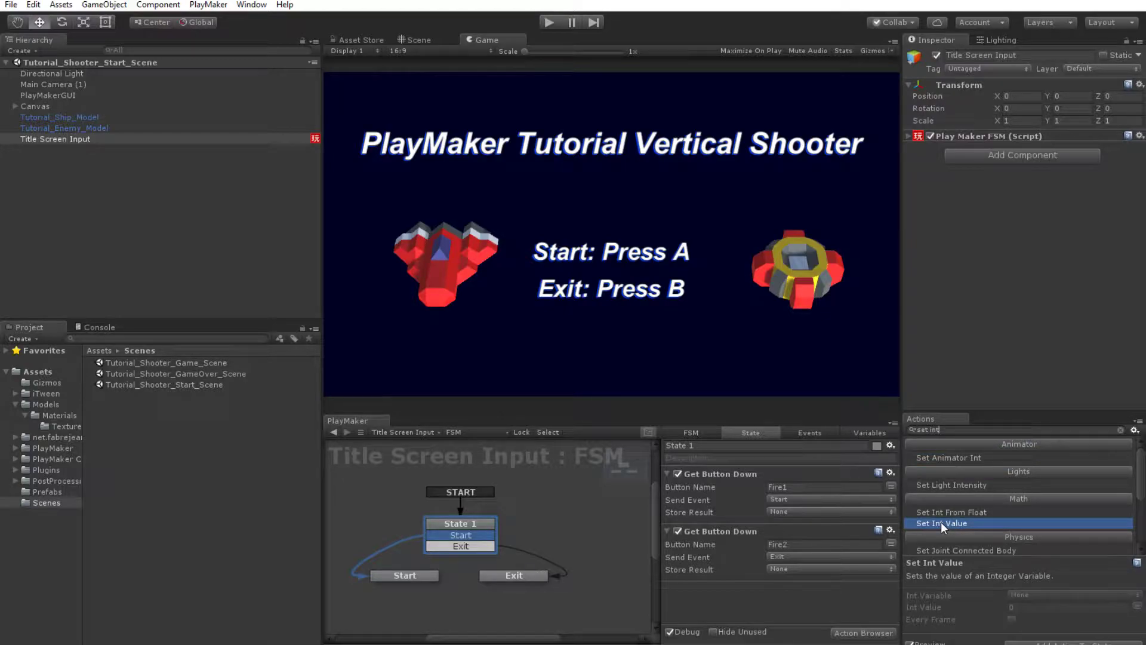
double_click(941, 522)
scroll(726, 477, up, 2)
drag(728, 473, 725, 475)
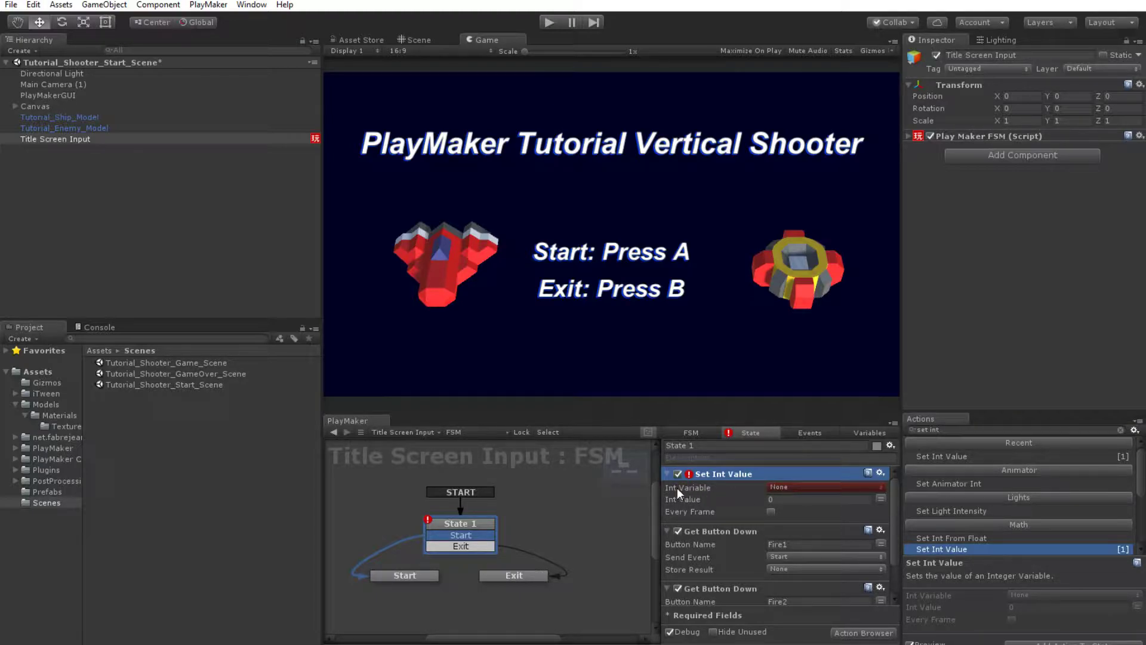
Configure the Set Int Value action to set the global LivesInt to 3
click(783, 487)
mouse_move(810, 517)
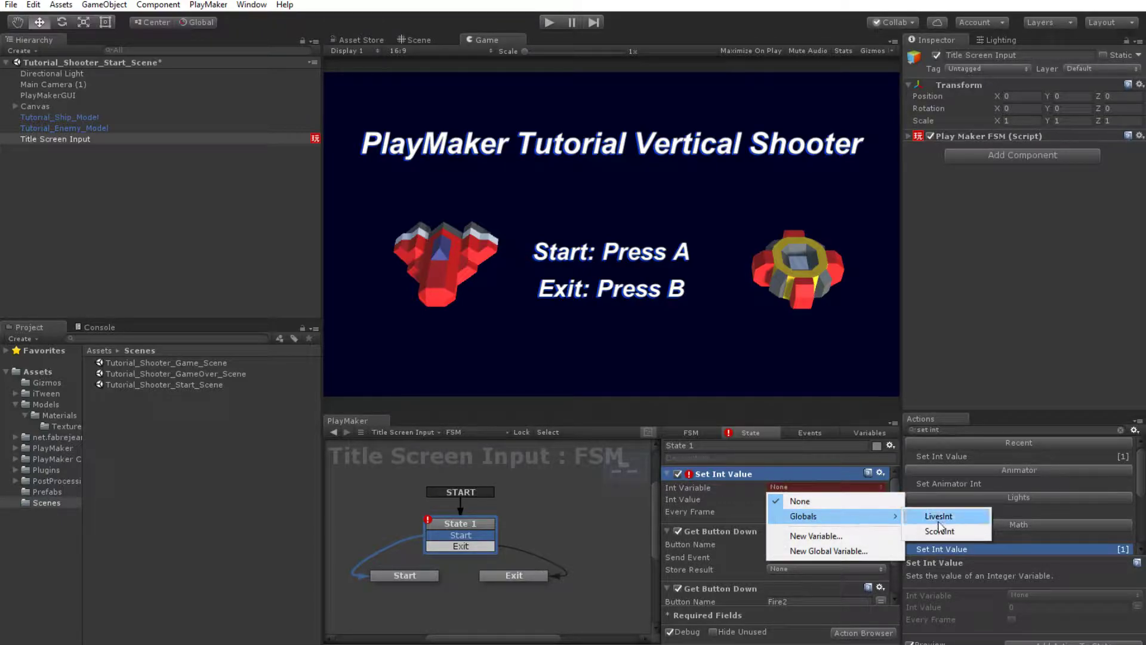
click(934, 519)
click(809, 511)
text(3)
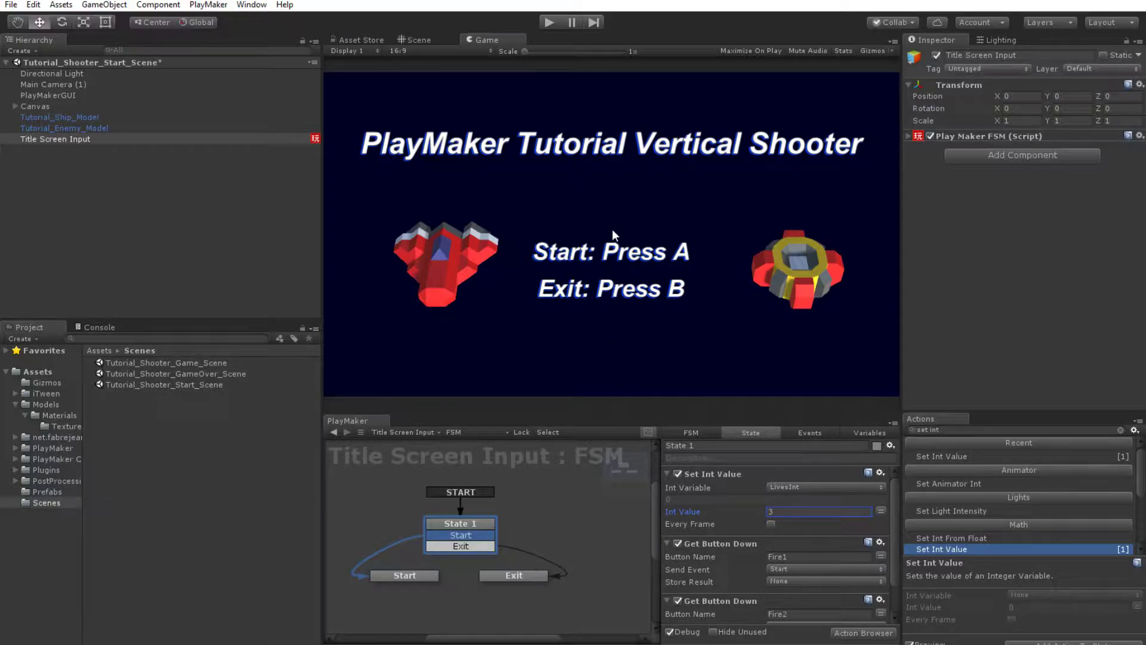
Save the start scene and open Tutorial_Shooter_Game_Scene
click(10, 4)
click(43, 55)
double_click(206, 363)
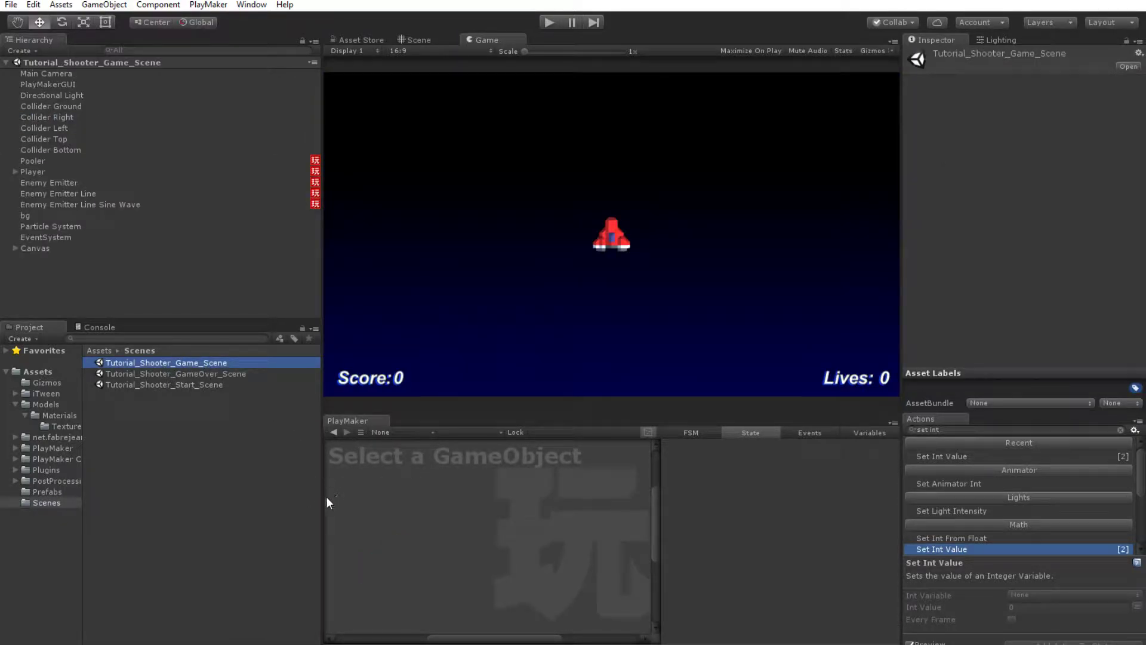
Add an Int Add action at the end of the Death state in the Player FSM
click(33, 172)
middle_drag(487, 590, 483, 589)
click(389, 561)
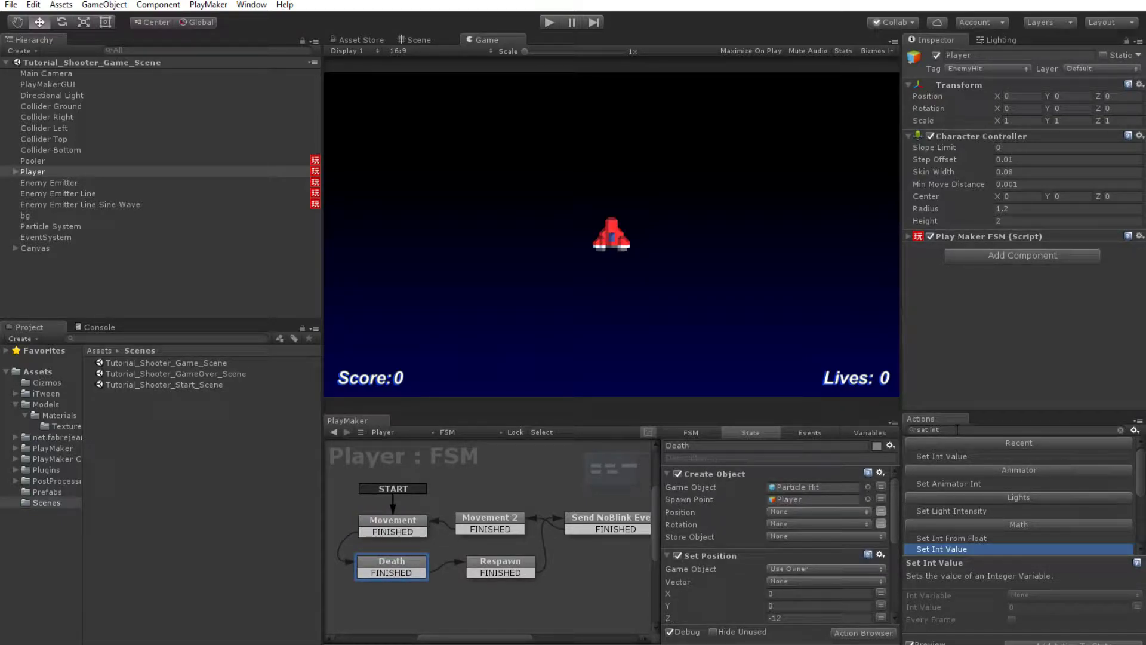
click(957, 430)
text(add int)
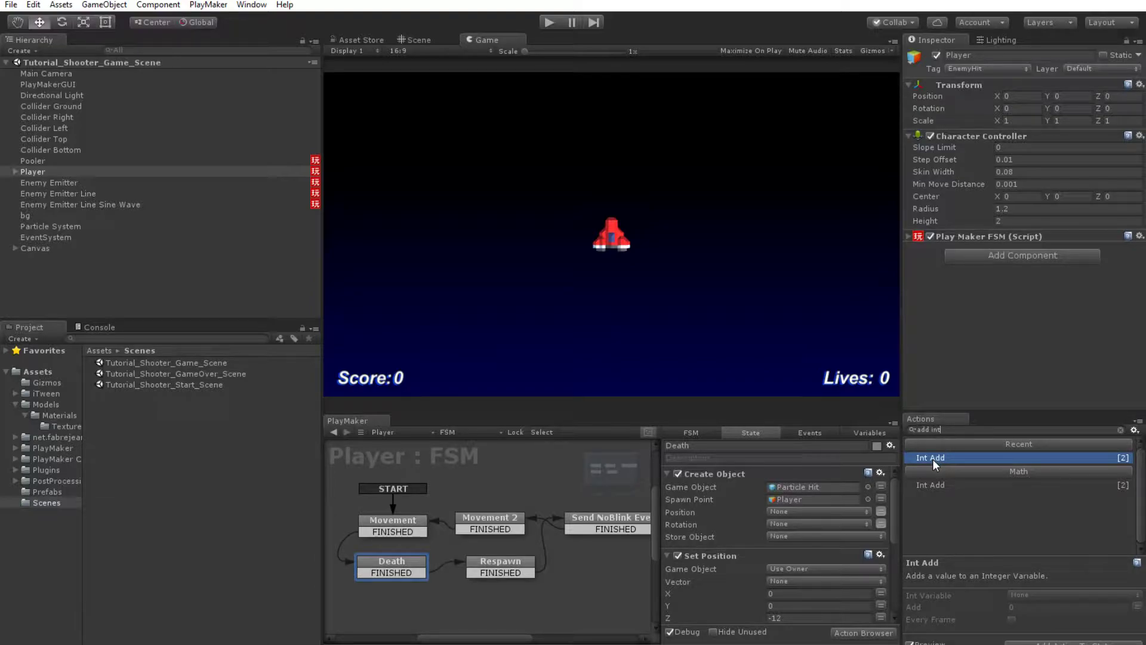
double_click(934, 459)
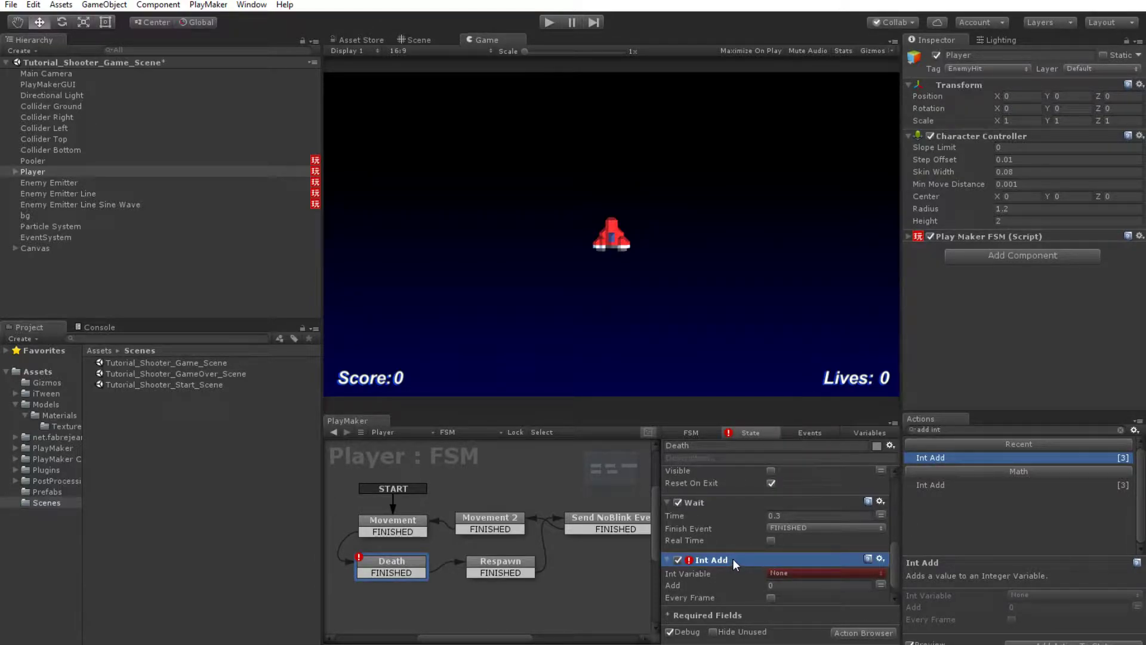
Configure the Death state's Int Add action to add -1 to the global LivesInt variable
click(778, 574)
mouse_move(800, 602)
click(932, 603)
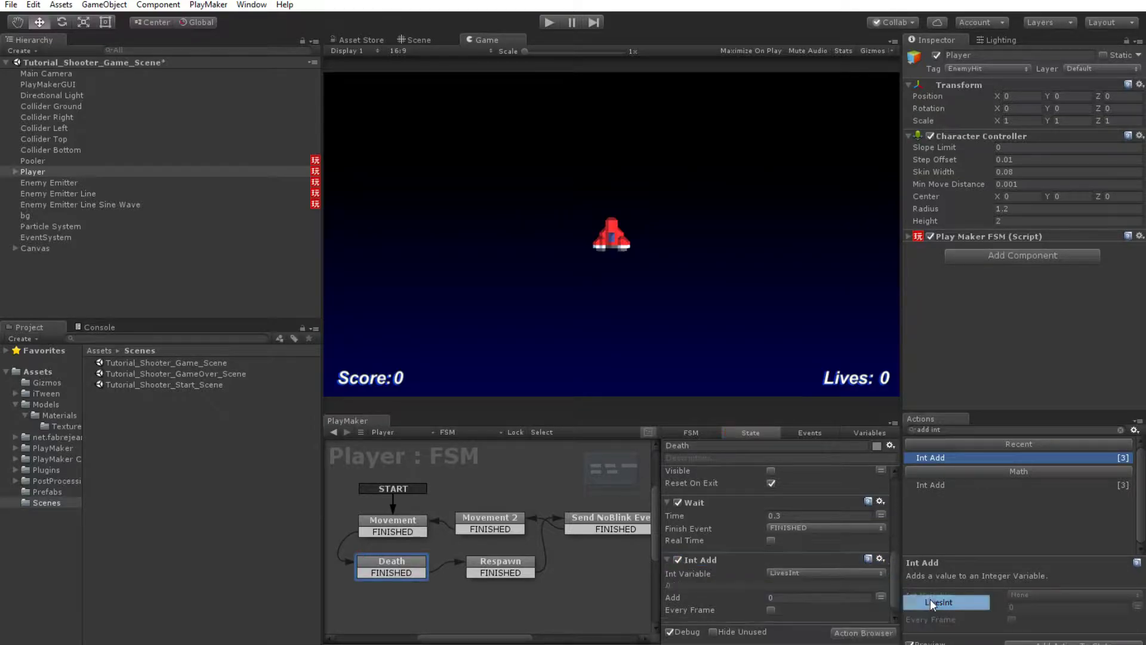
scroll(776, 597, down, 1)
click(788, 587)
text(-1)
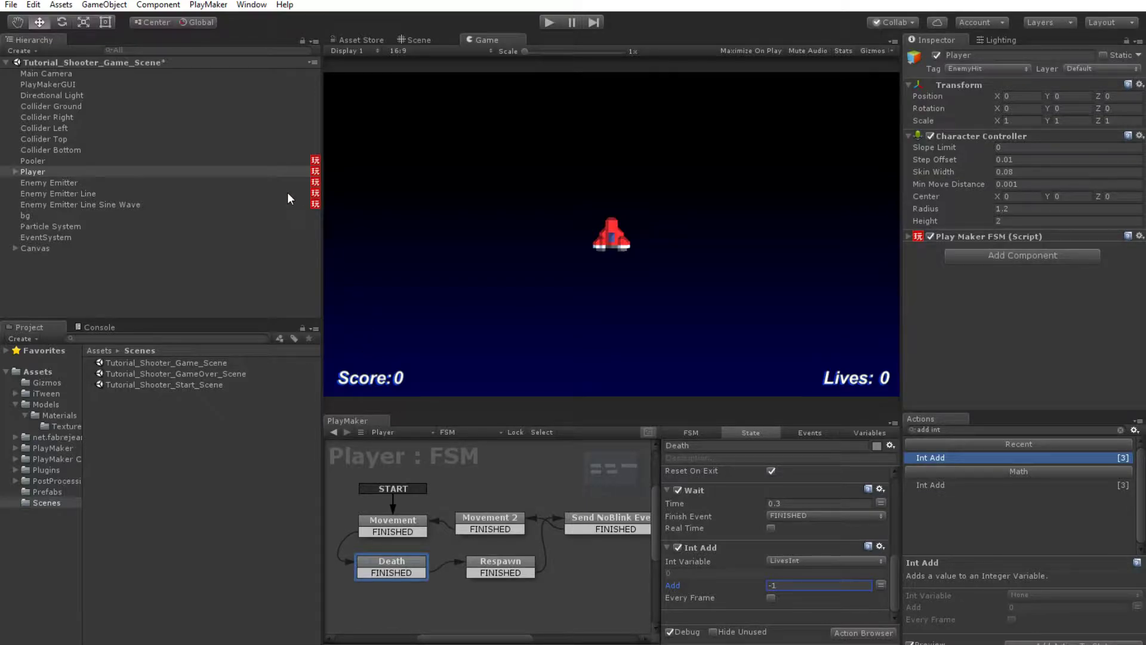
Save the game scene and reopen Tutorial_Shooter_Start_Scene
click(11, 5)
click(36, 54)
double_click(192, 385)
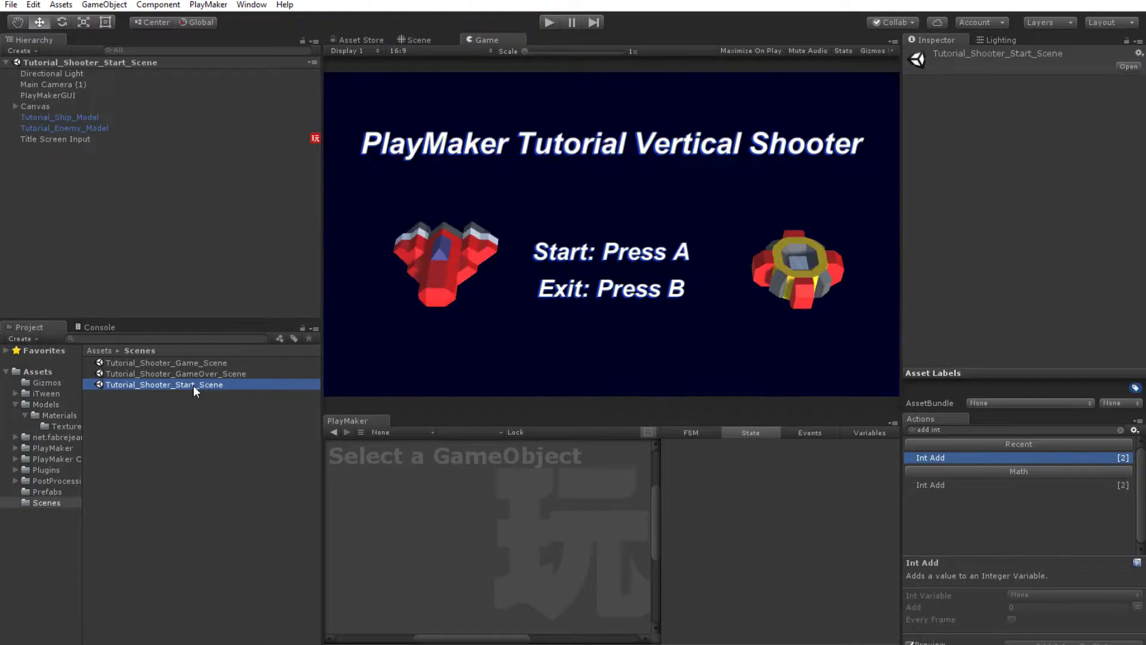
Play-test the game from the title screen, shooting and colliding with enemies to check the lives counter, and stop play mode
click(546, 21)
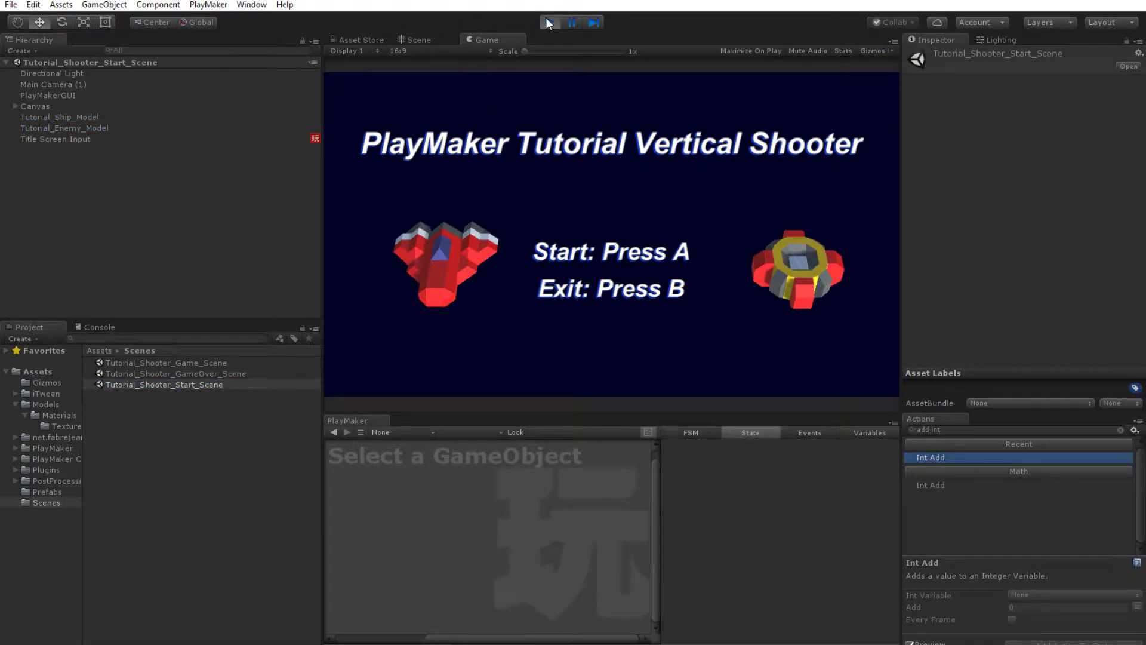
key(a)
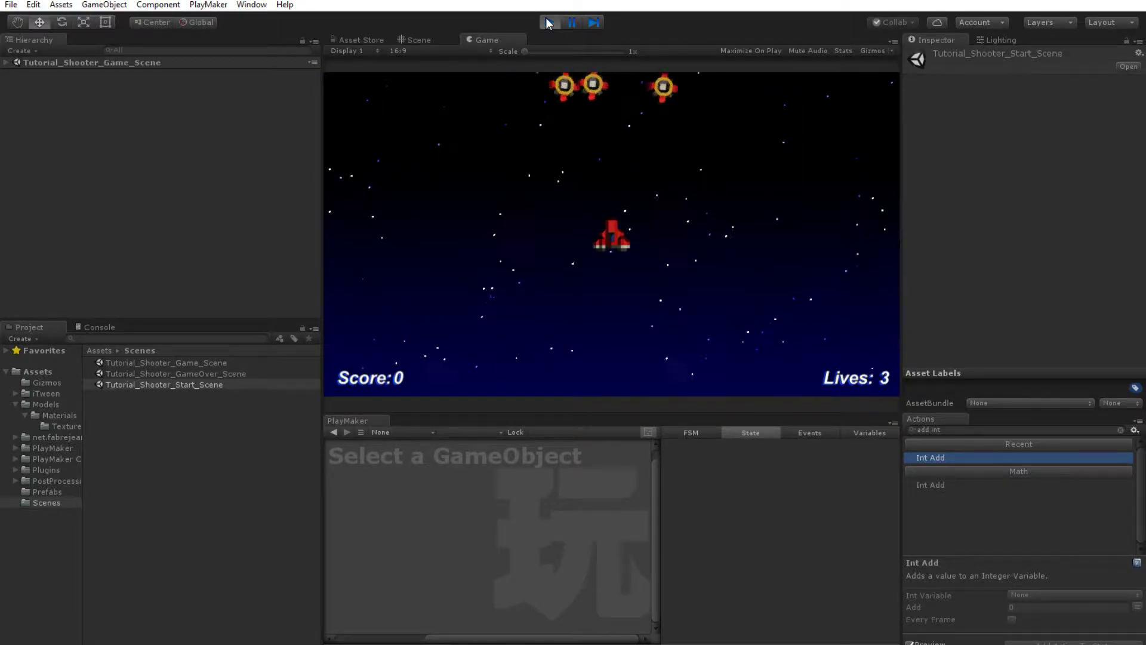
key(Down)
key(Right)
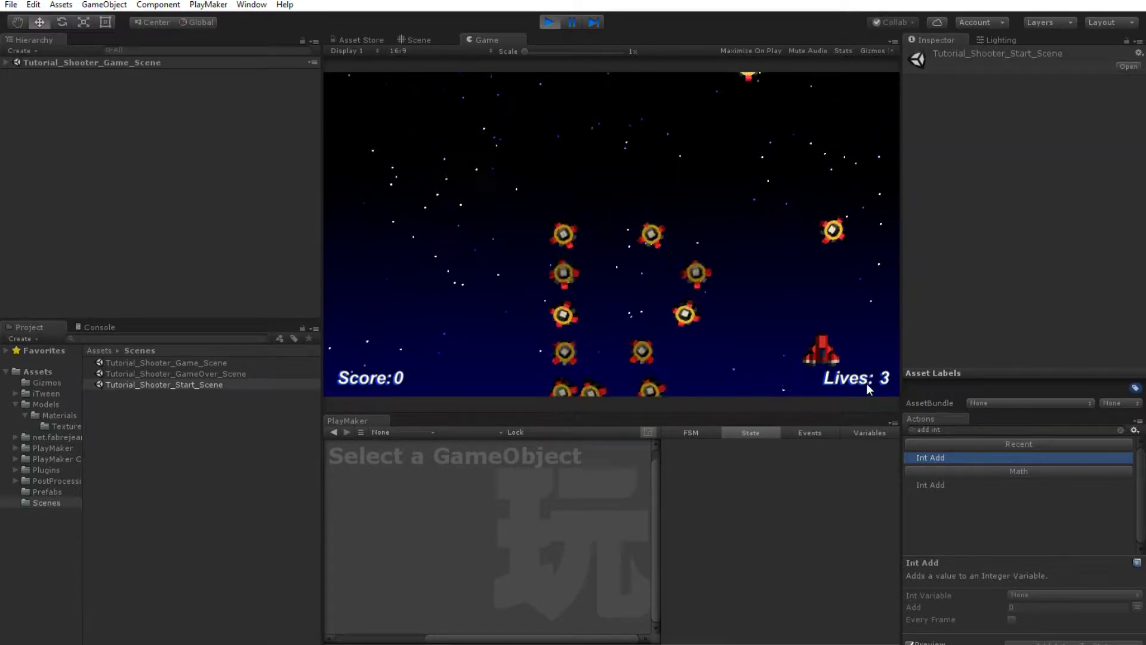
key(space)
key(Up)
key(Left)
key(Up)
key(Left)
key(space)
key(space)
key(space)
key(Down)
key(Down)
key(space)
key(space)
key(Left)
key(space)
key(space)
key(Up)
key(space)
key(Right)
key(space)
key(space)
key(Right)
key(space)
key(space)
key(Left)
key(Up)
key(space)
key(space)
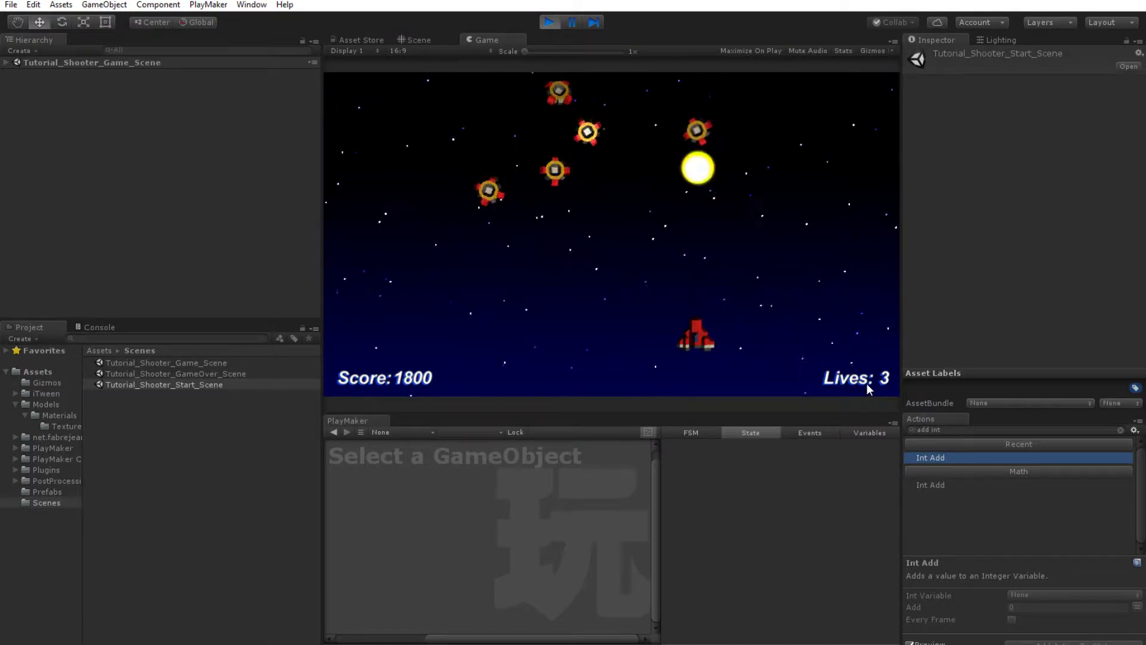
key(Left)
key(space)
key(space)
key(Right)
key(space)
key(space)
key(Up)
key(space)
key(Right)
key(space)
key(space)
key(Up)
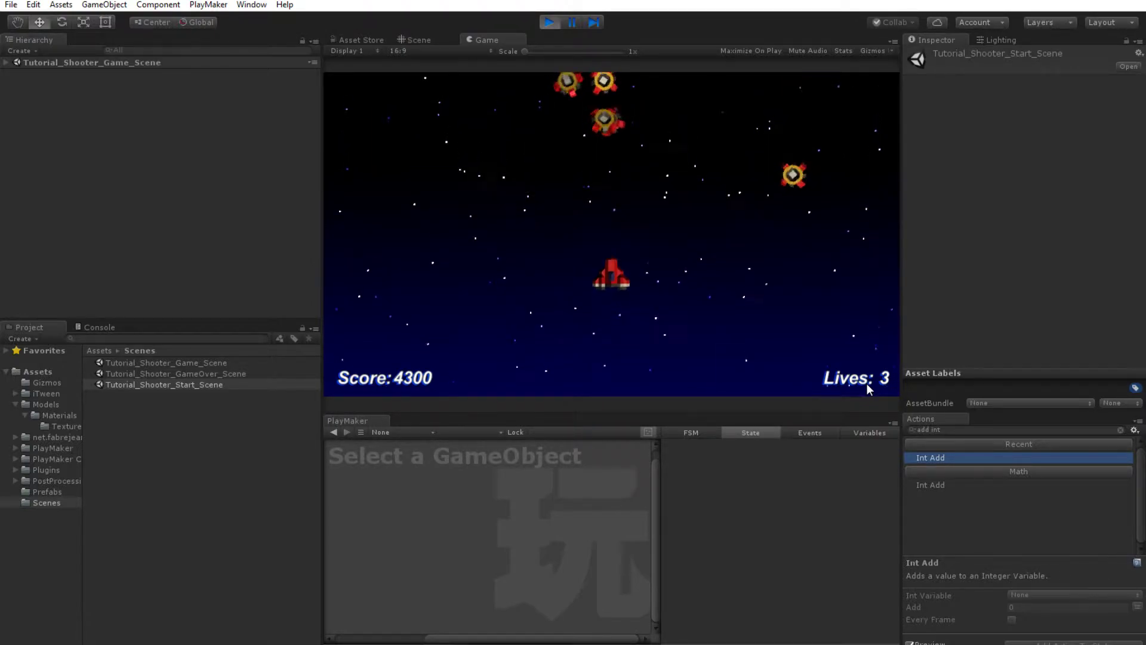
key(Right)
key(Left)
key(Up)
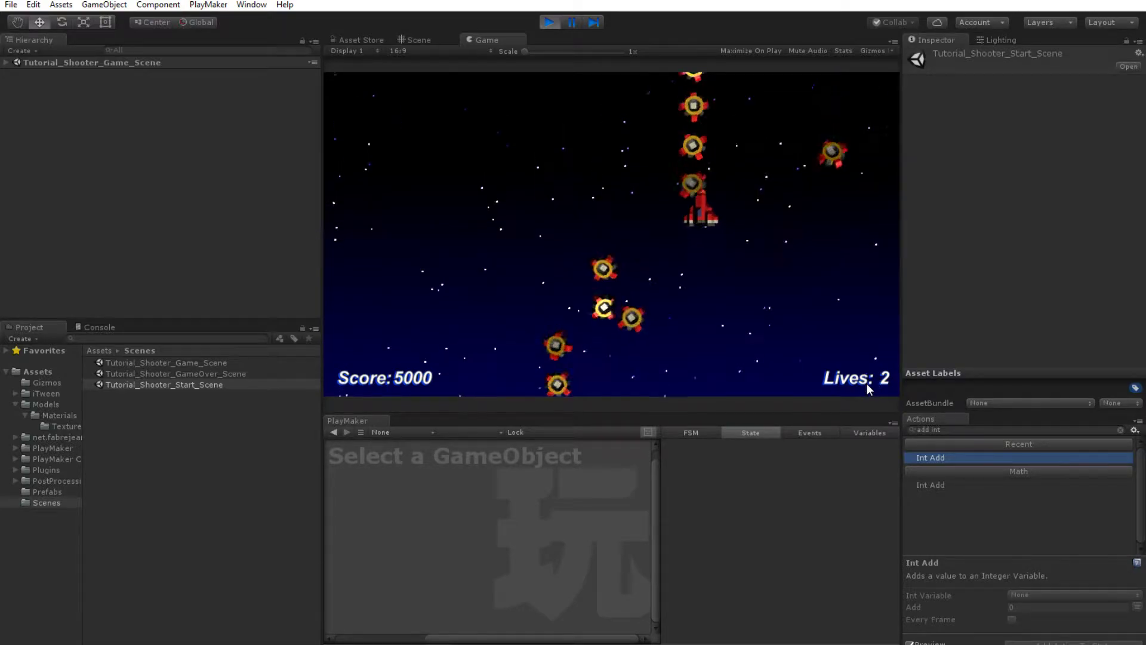
key(Up)
key(Left)
key(Up)
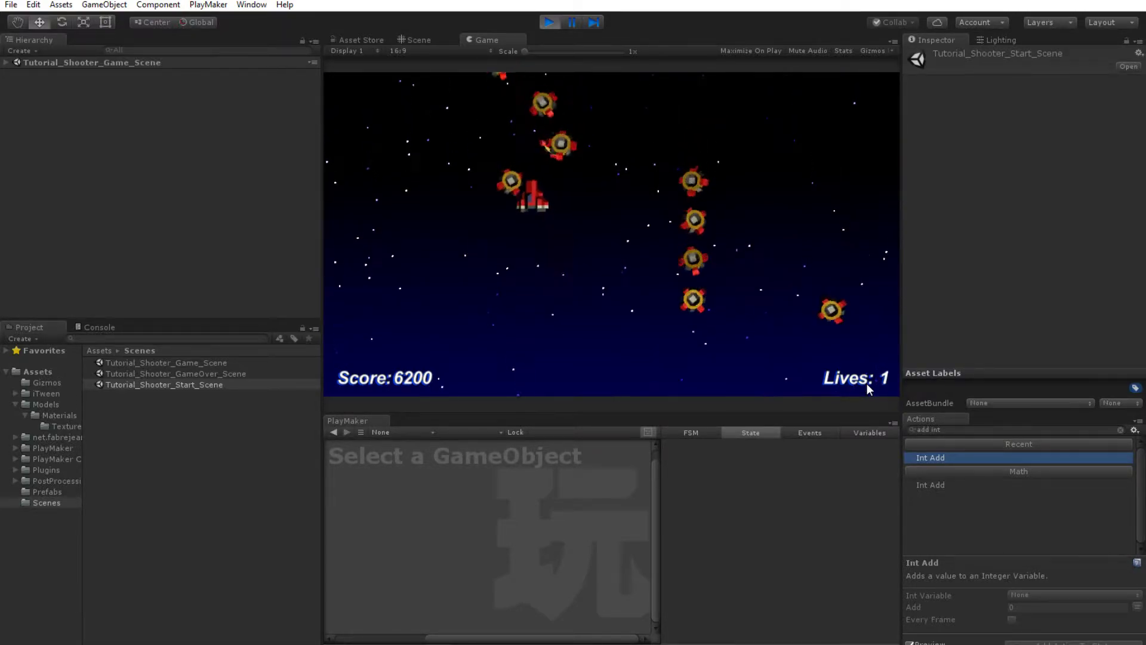
key(Up)
key(Down)
key(Left)
key(Right)
key(Up)
key(Right)
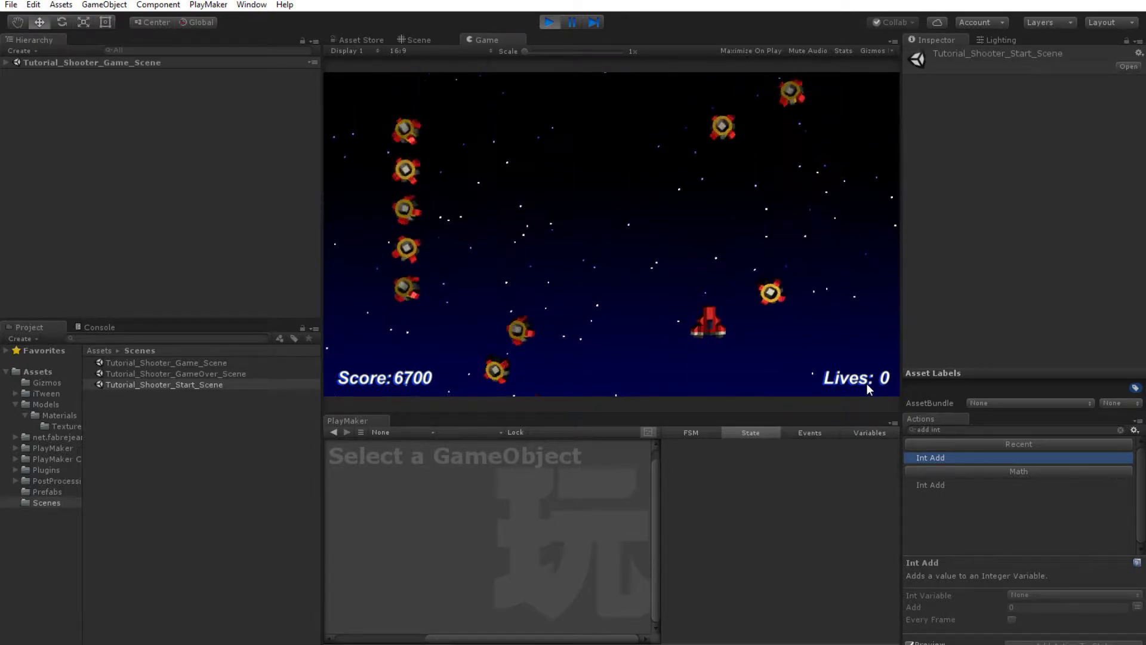
key(Right)
key(Down)
key(Left)
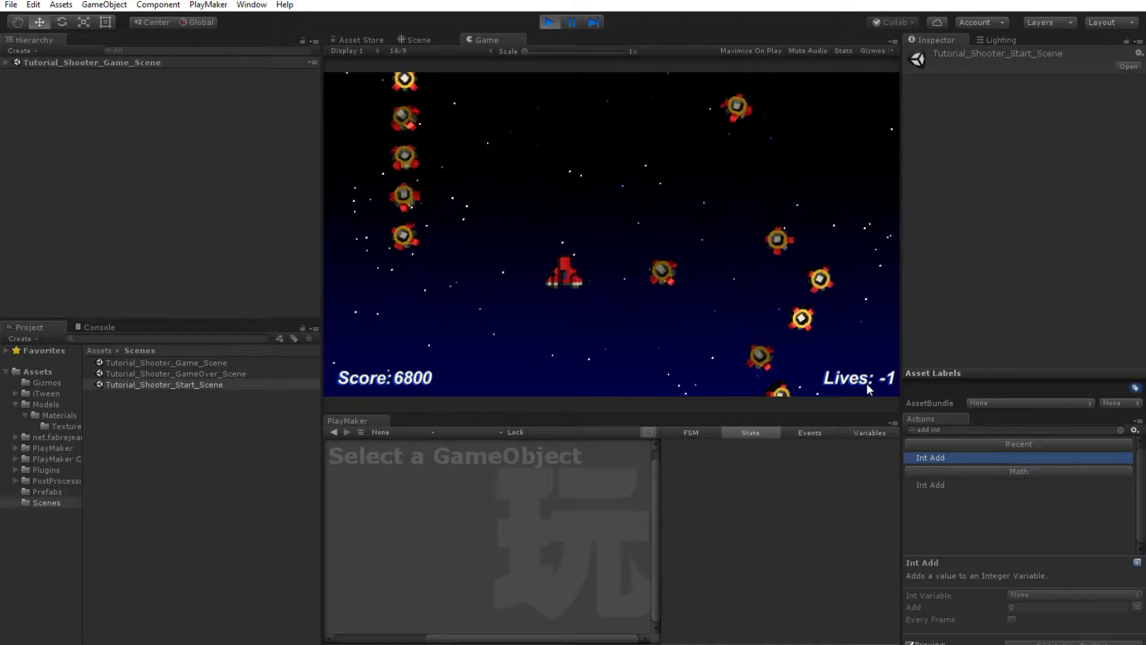
key(Down)
key(Left)
key(Up)
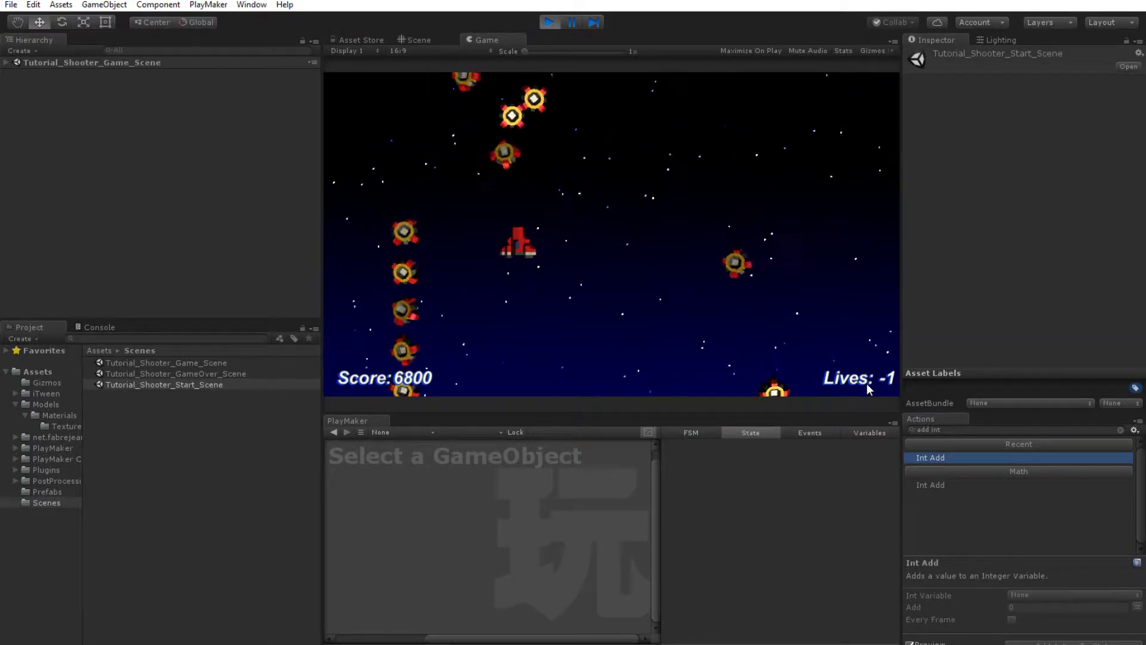
key(Up)
key(Right)
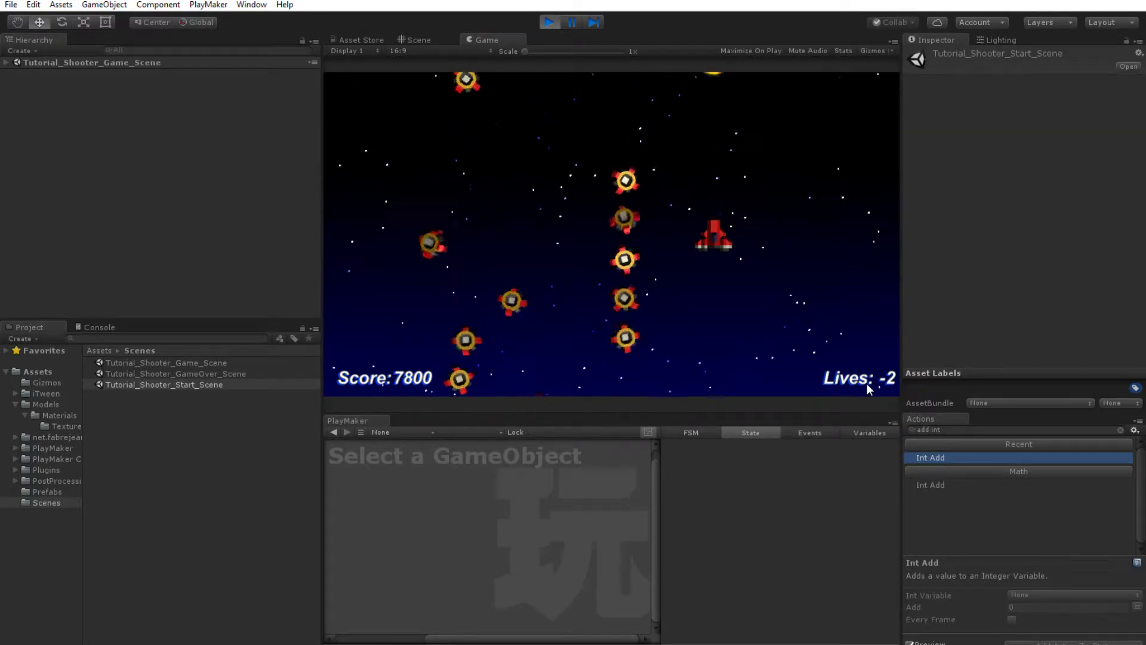
key(Up)
key(Left)
key(Left)
key(Down)
key(Right)
key(Right)
key(Down)
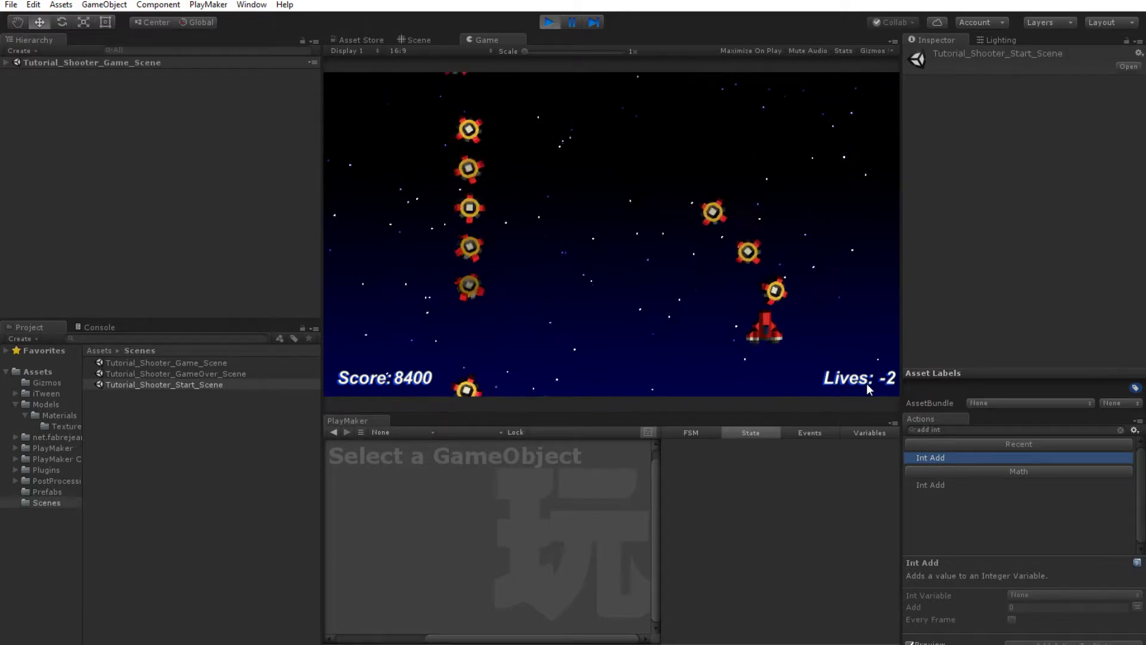
click(548, 22)
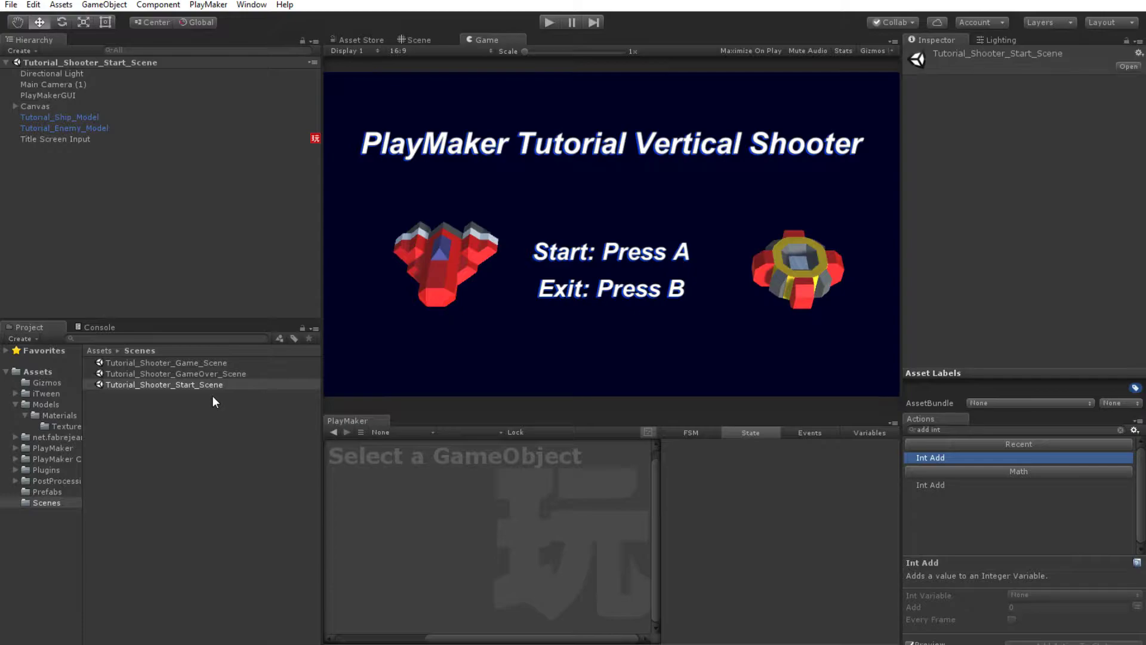
Open Tutorial_Shooter_Game_Scene and create an empty game object in it
double_click(200, 362)
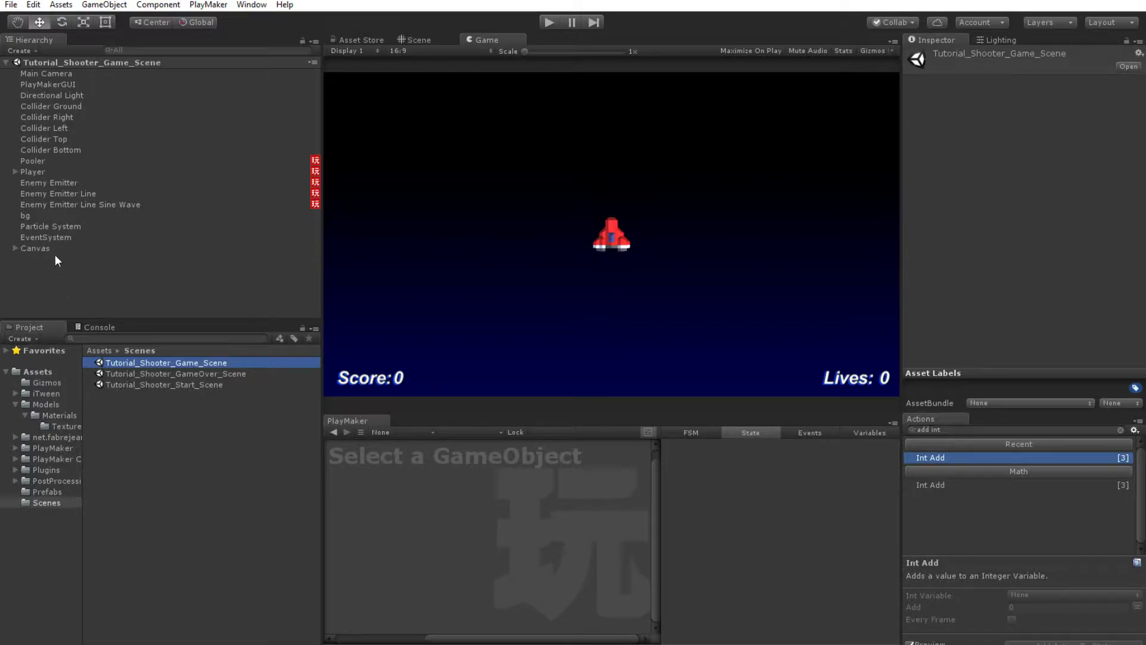
click(22, 51)
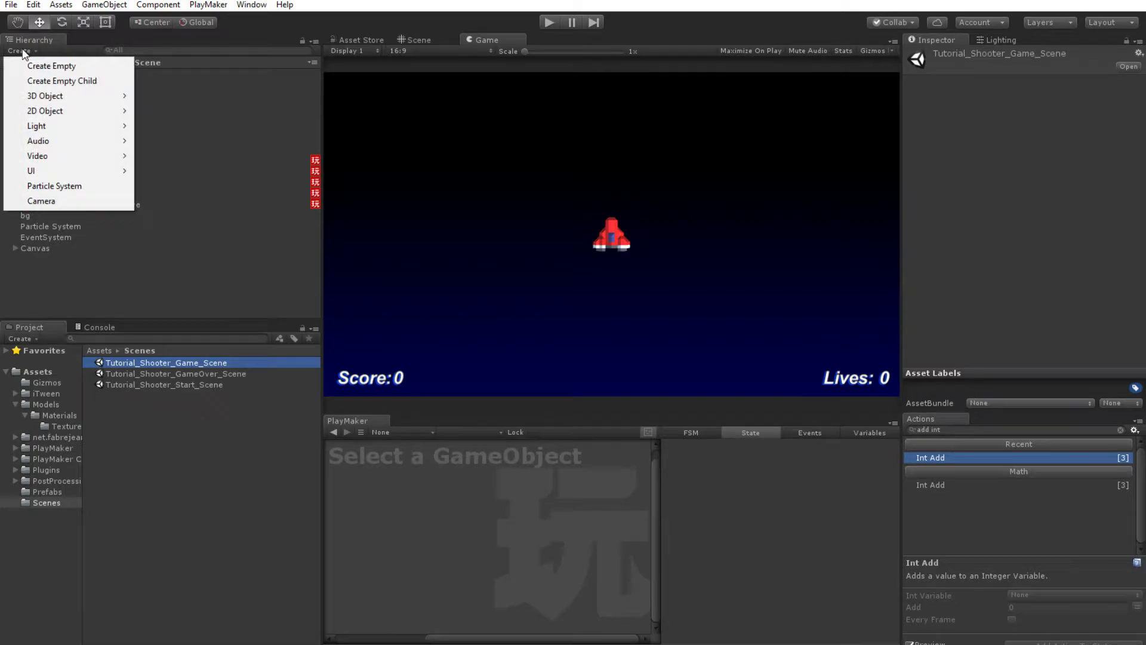
click(51, 65)
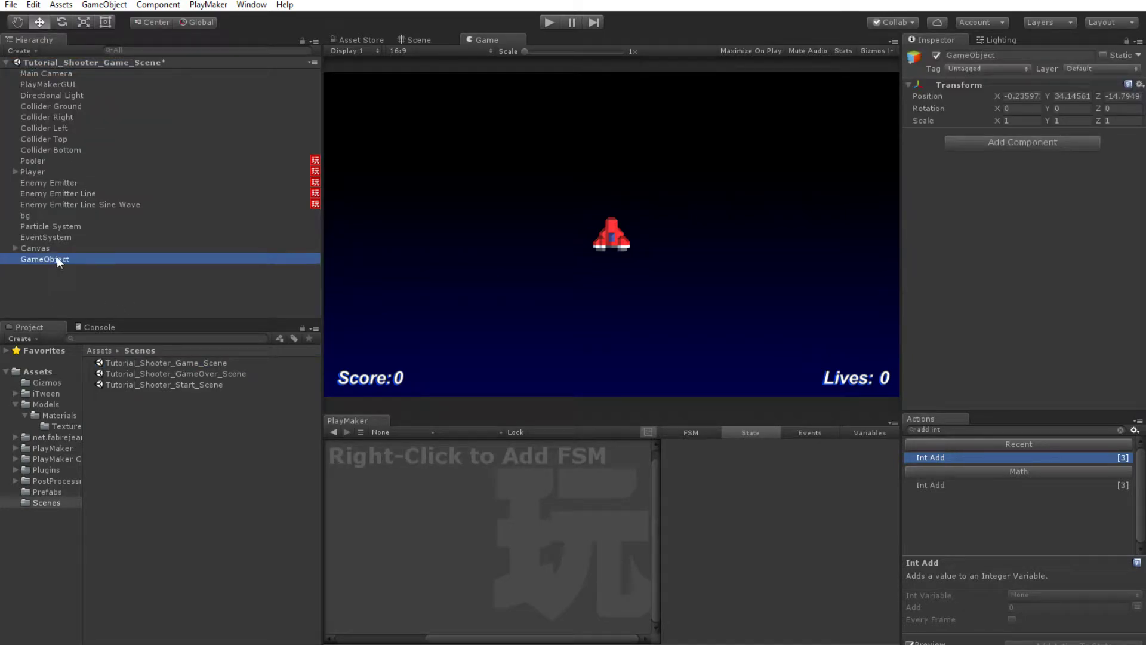
Set the new empty object's position to 0, 0, 0 and name it GameOver Logic
click(1022, 96)
text(0)
click(1073, 96)
text(0)
key(Tab)
text(0)
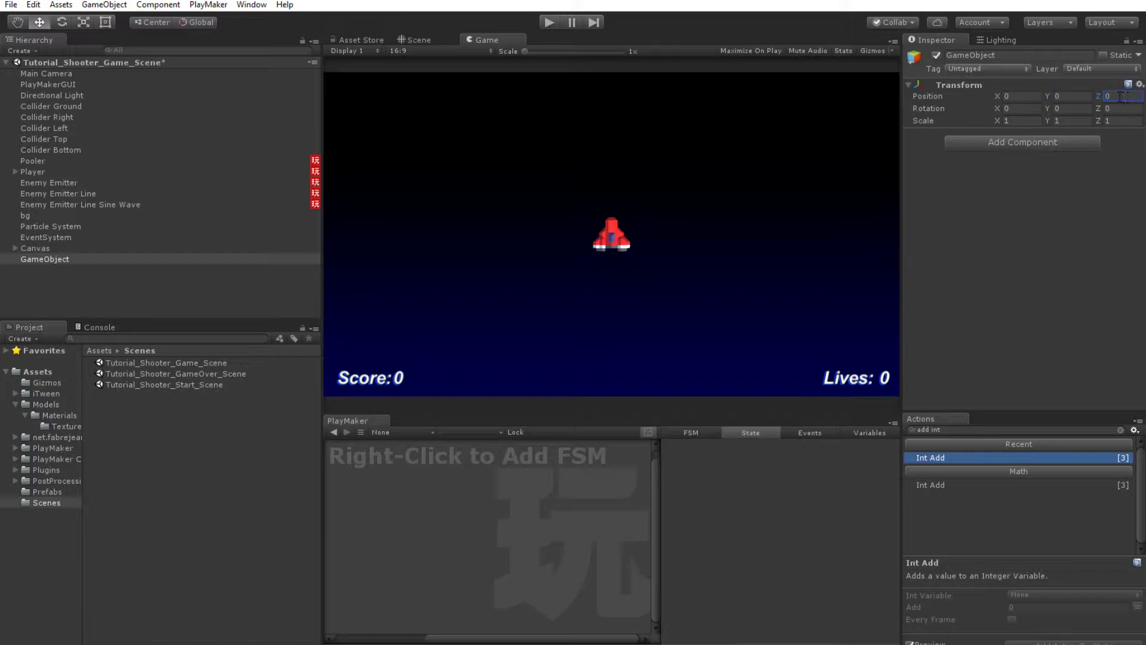
key(Tab)
text(GameOver Logic)
key(Return)
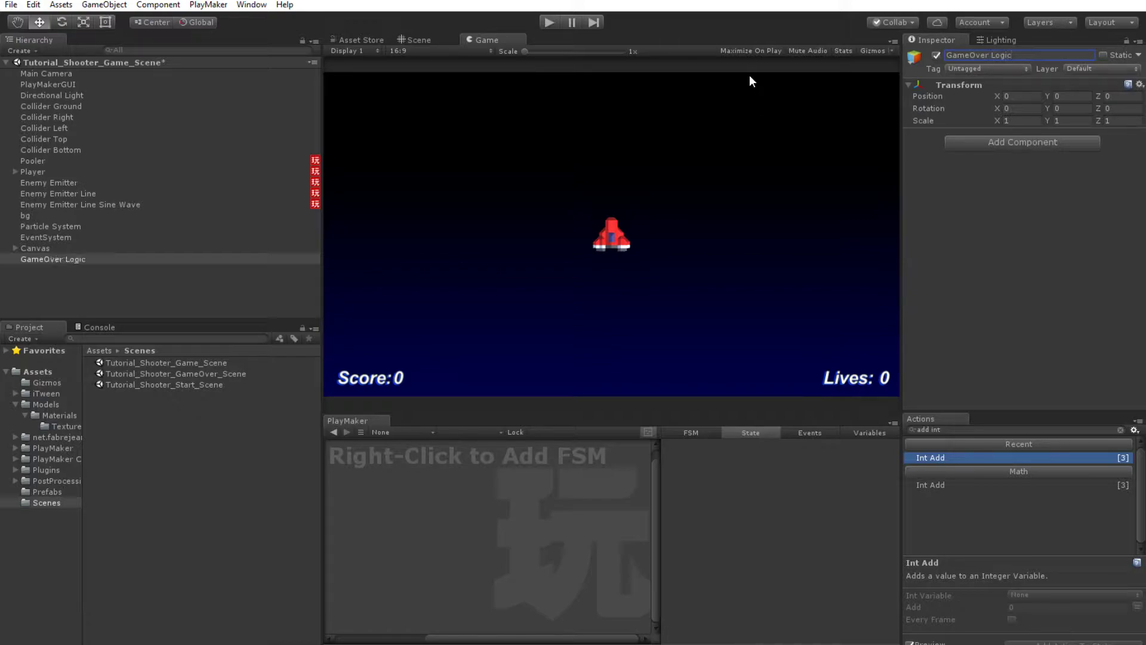
Add an FSM to the GameOver Logic object and name its start state Check Lives
right_click(431, 503)
click(464, 512)
click(729, 444)
text(Check Lives)
Add an Int Compare action to the Check Lives state
click(950, 429)
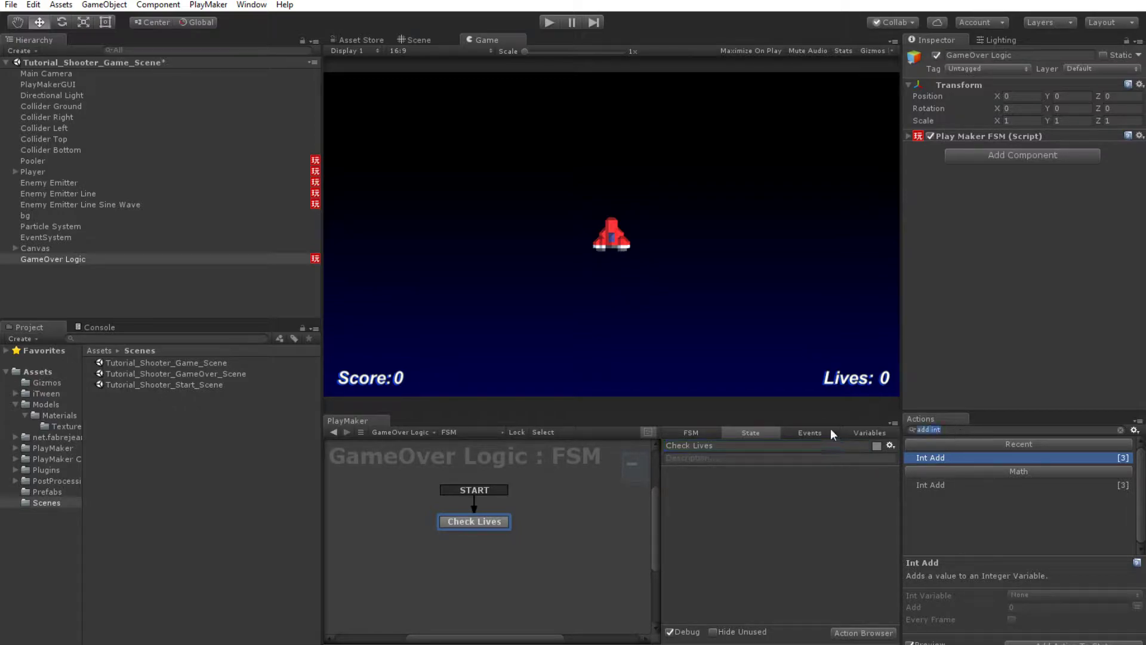
text(int com)
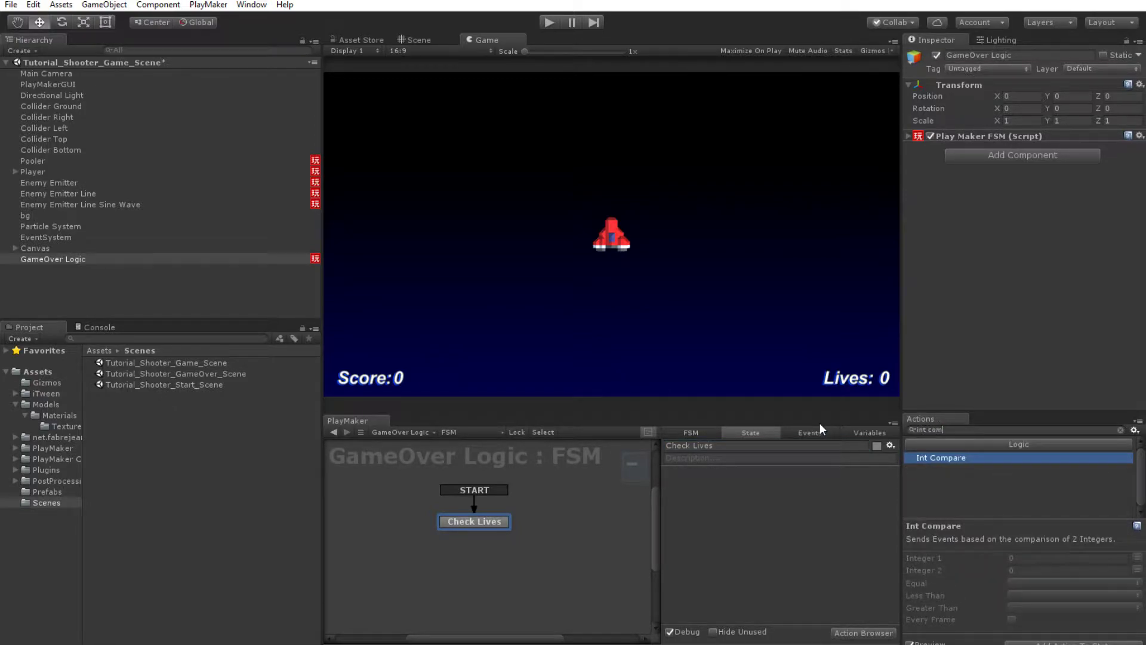
double_click(955, 458)
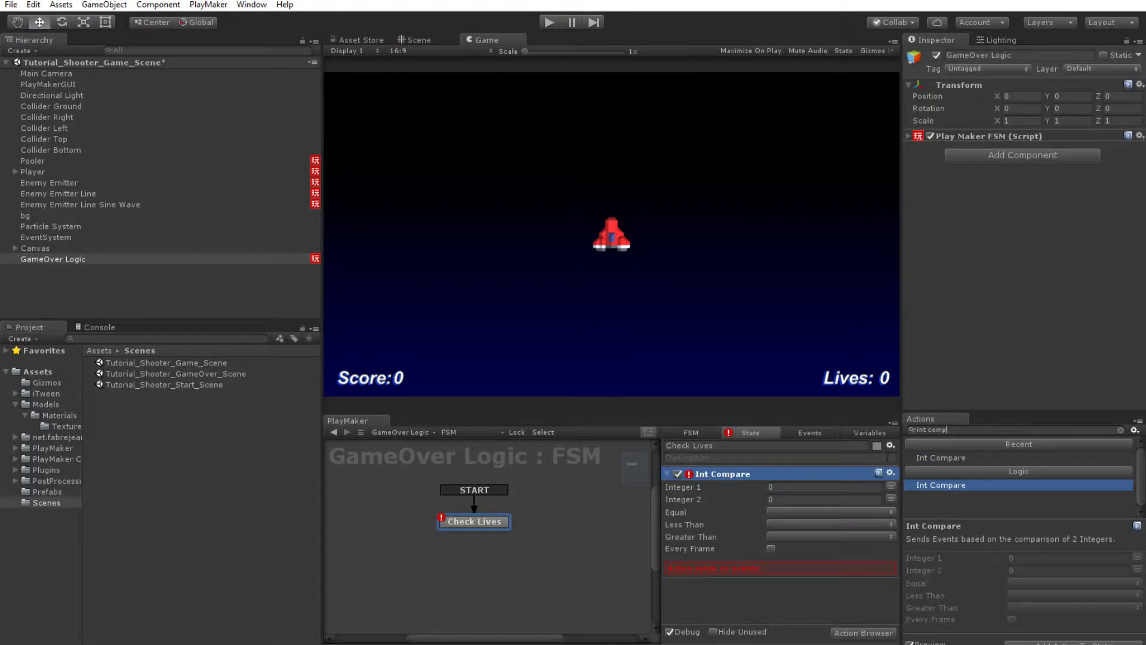
Configure Int Compare to compare the global LivesInt with 0 on every frame
click(892, 488)
click(892, 485)
click(800, 487)
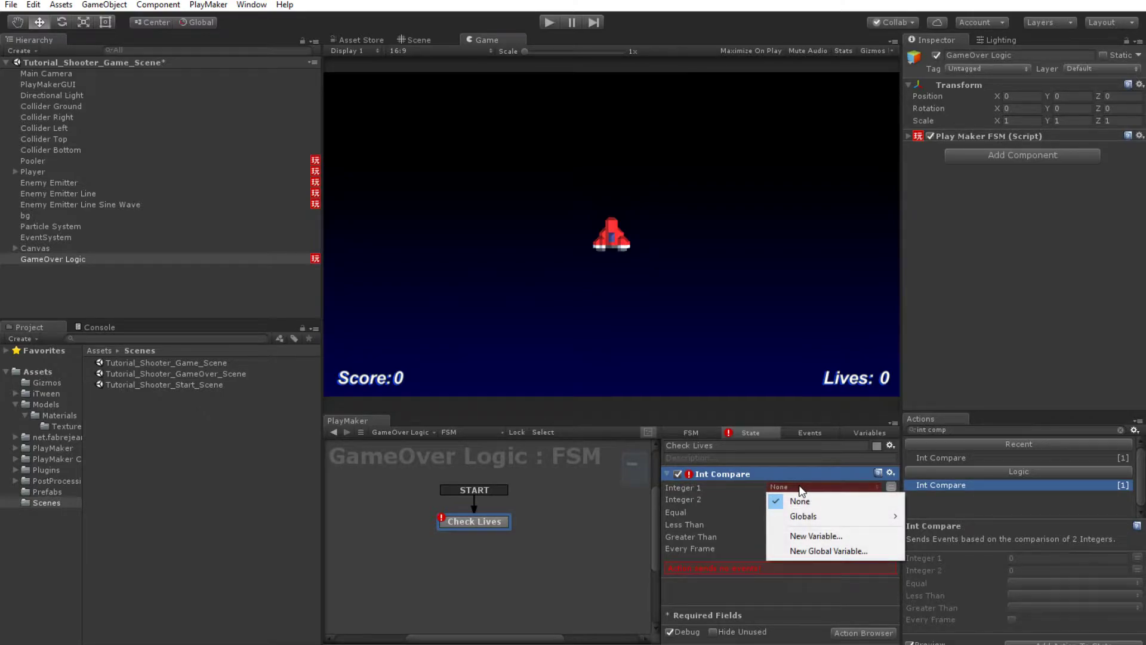
mouse_move(812, 517)
click(941, 517)
click(794, 511)
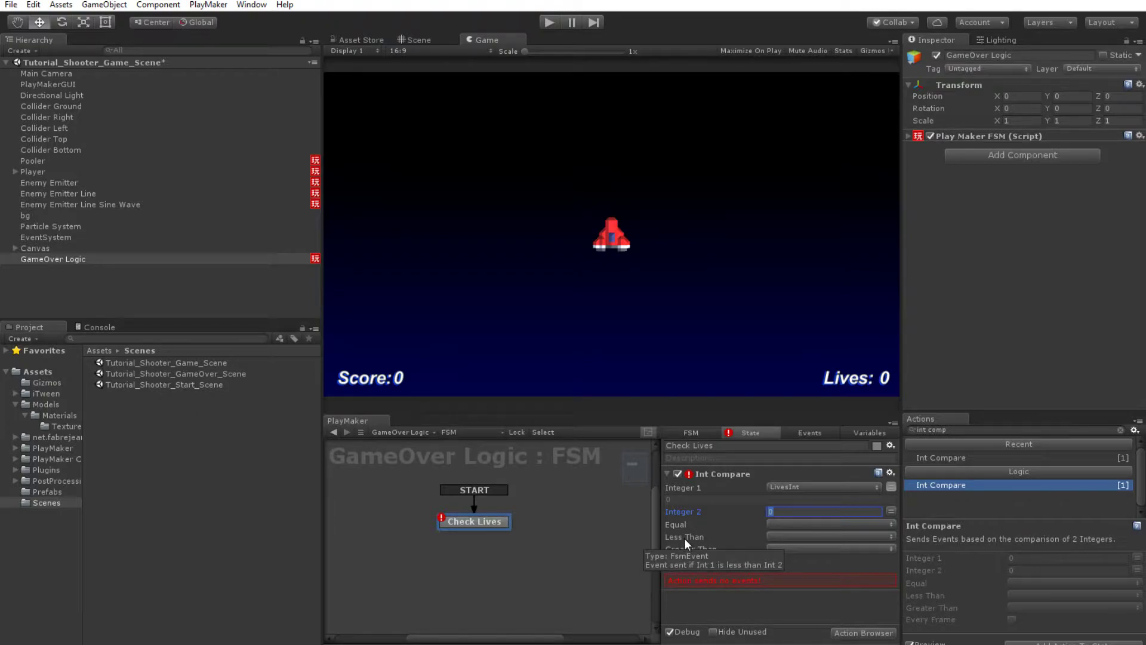
click(793, 513)
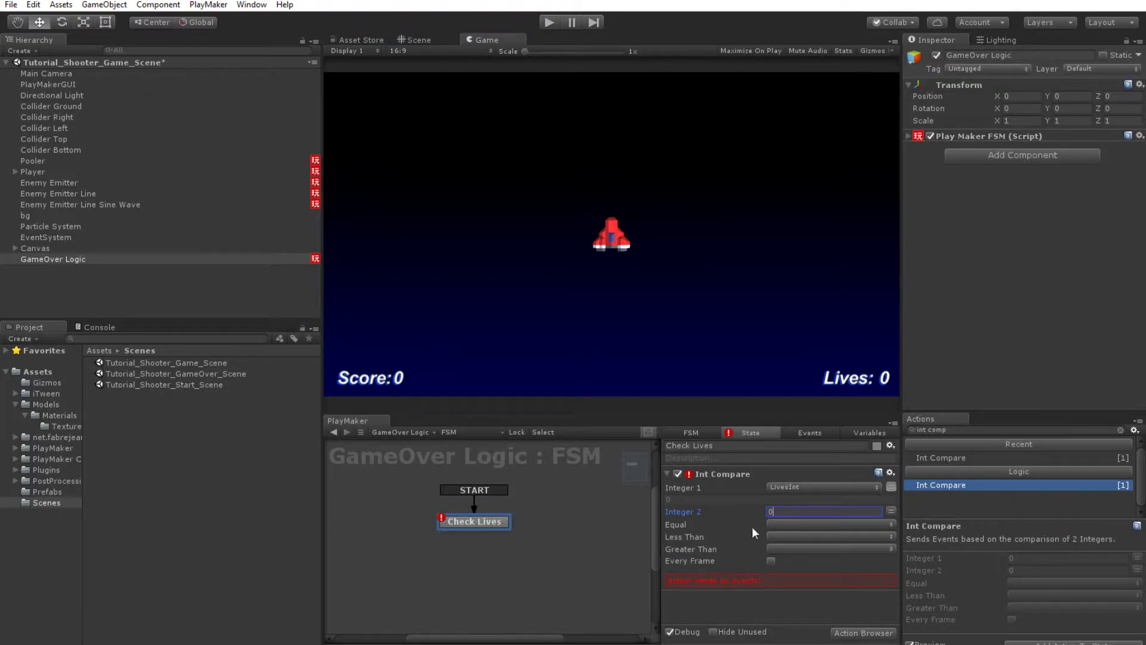
click(769, 560)
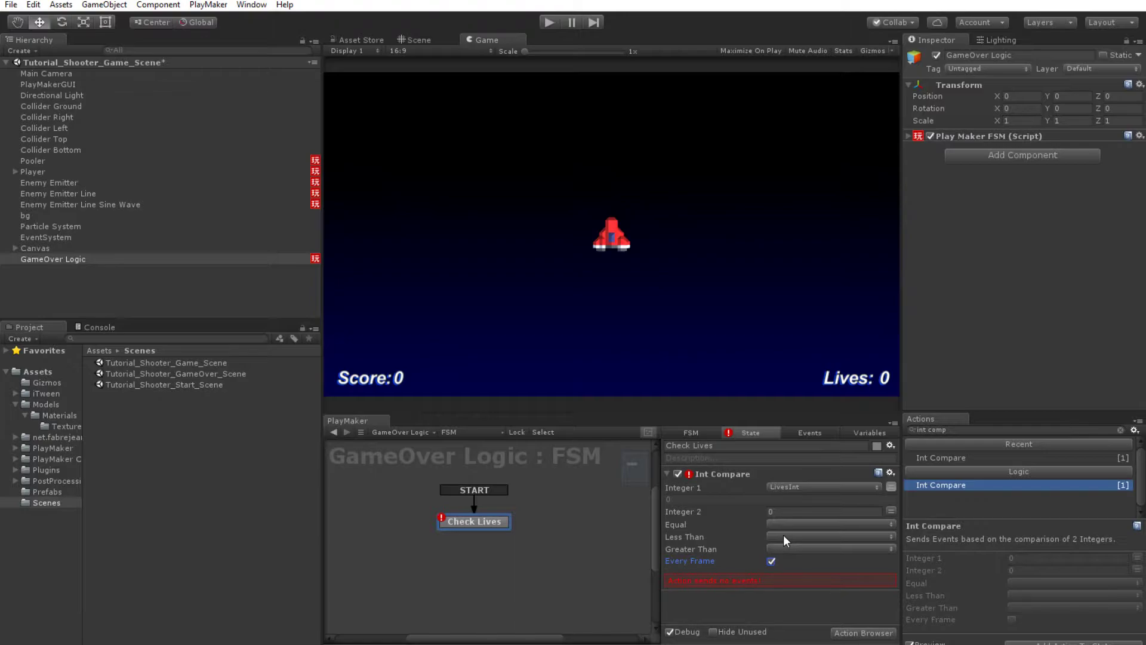
Add a FINISHED transition to the Check Lives state and assign it as Int Compare's Less Than event
right_click(500, 519)
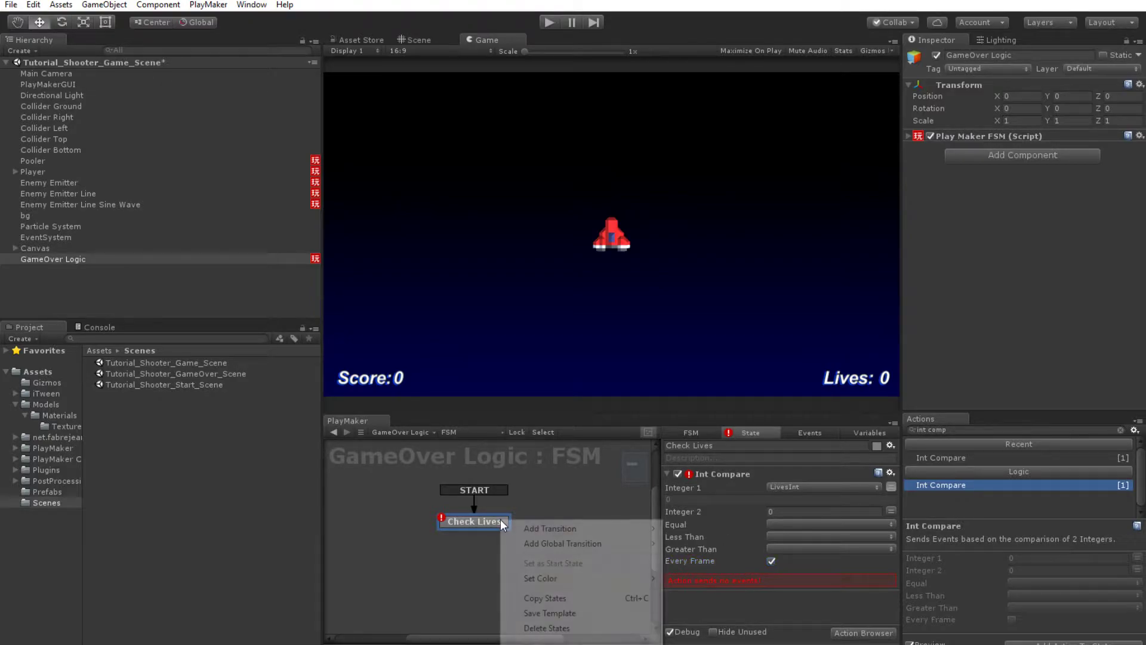
mouse_move(563, 528)
click(761, 527)
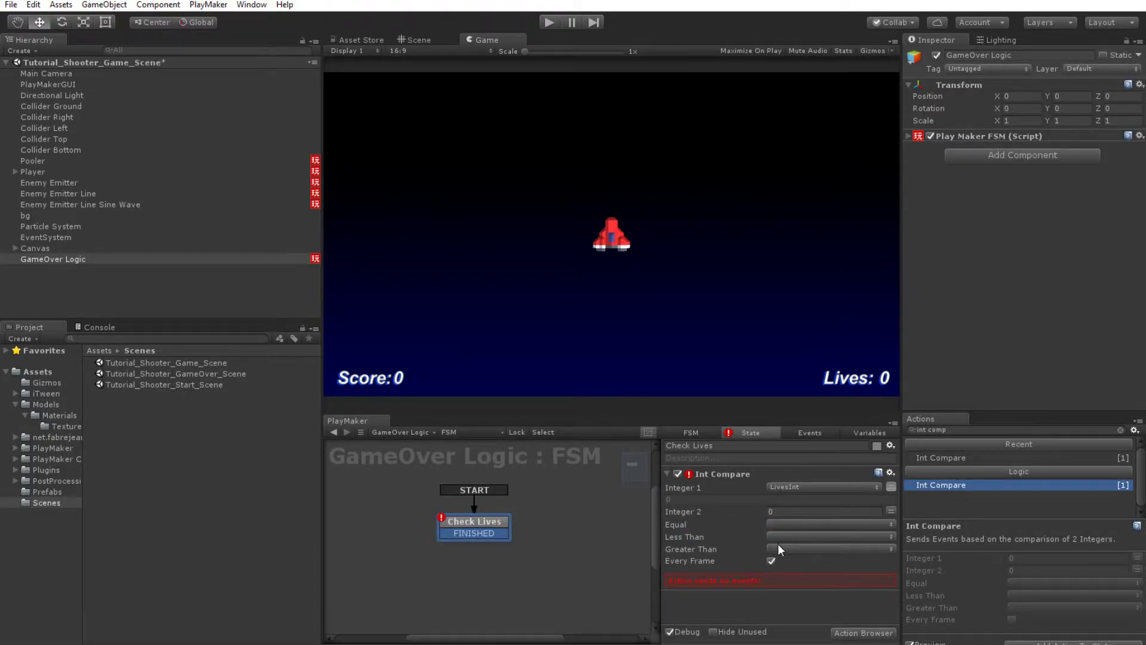
click(780, 536)
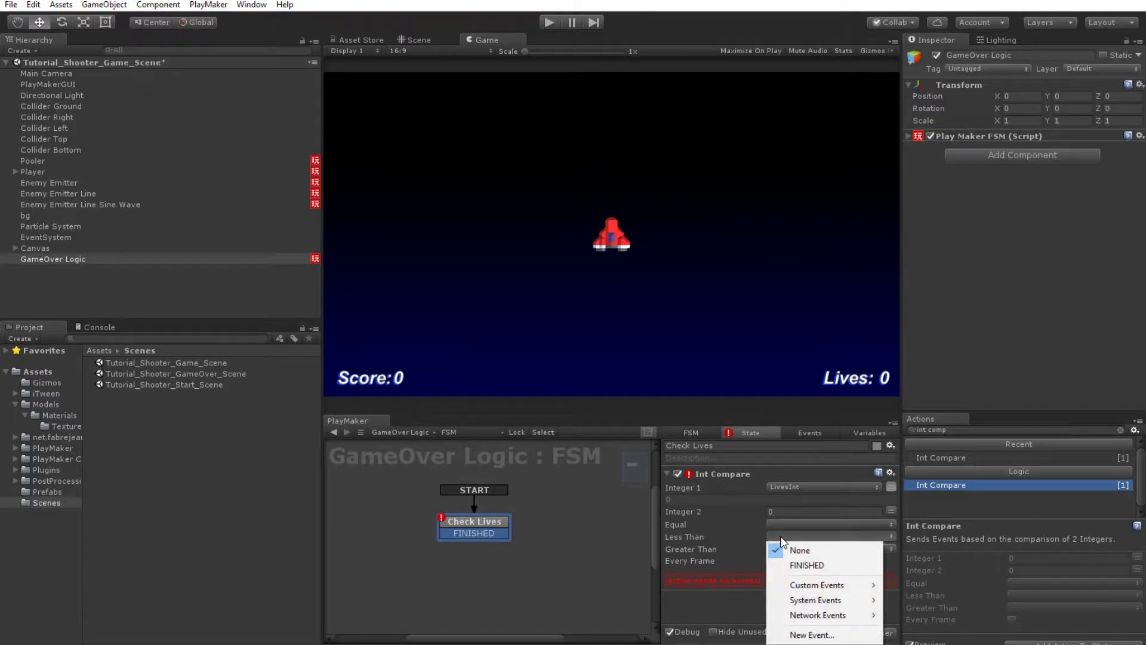
click(800, 566)
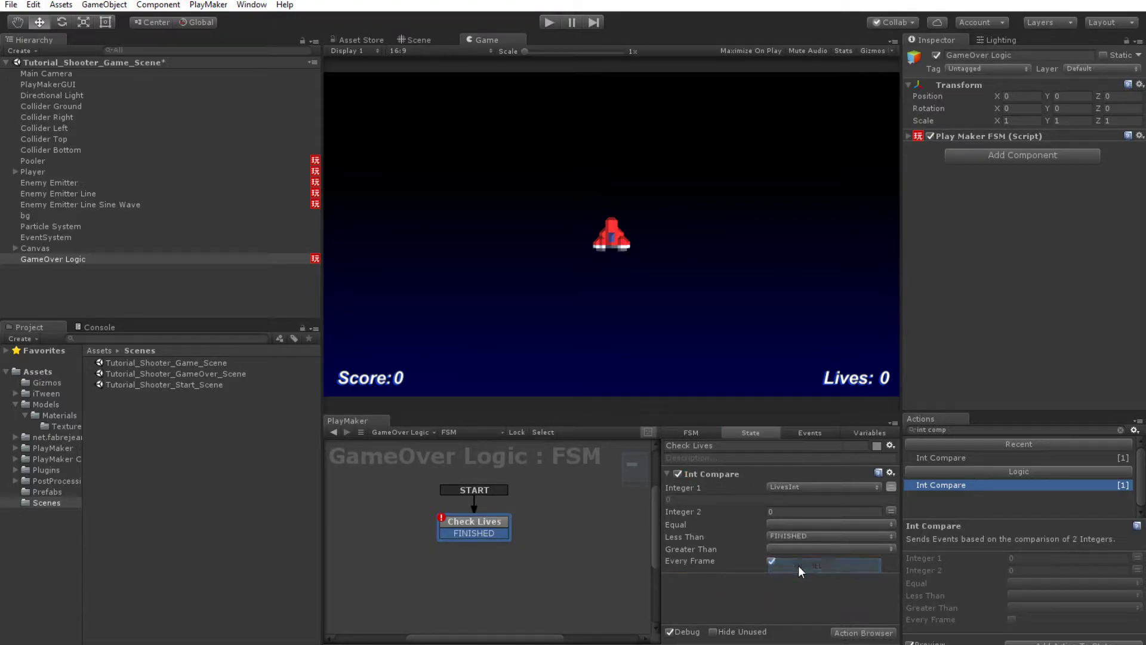
Add a new state below Check Lives and connect the FINISHED transition to it
right_click(496, 580)
click(545, 438)
drag(507, 581, 469, 564)
click(461, 536)
click(470, 564)
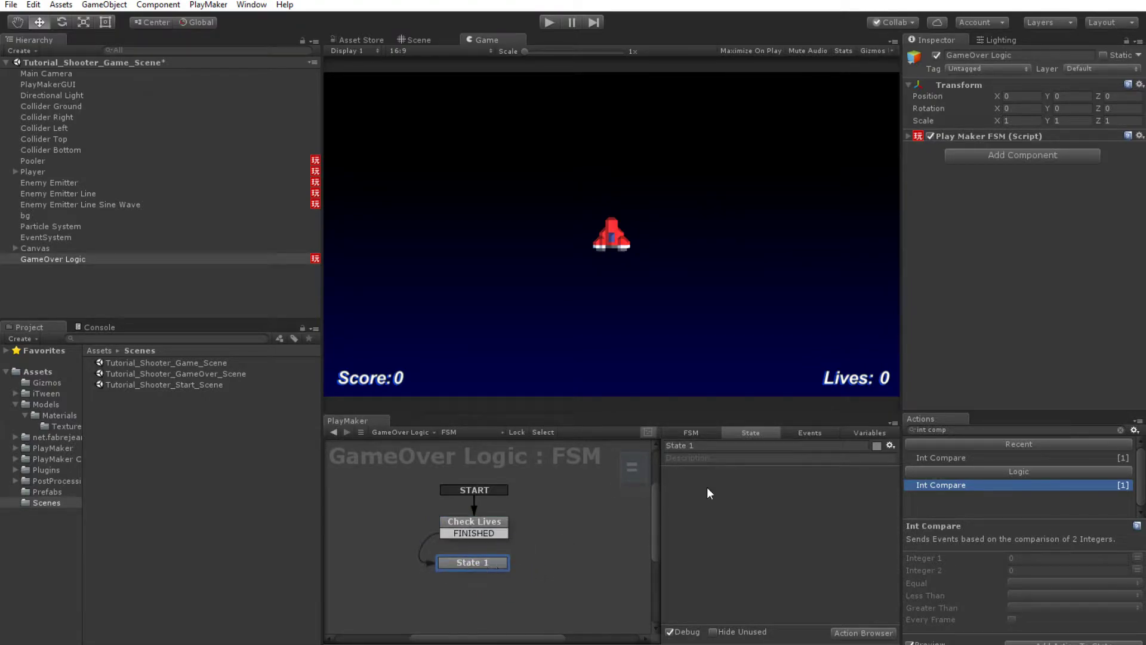
Find the Load Level action and add it to the new state below Check Lives
click(908, 431)
text(load)
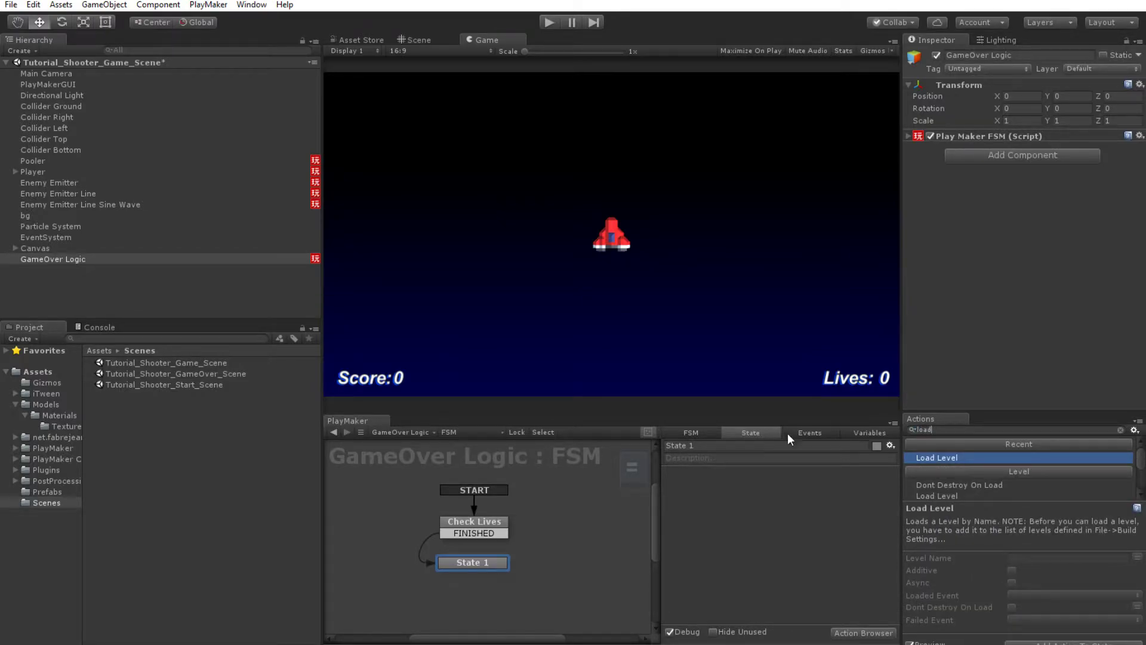
double_click(944, 457)
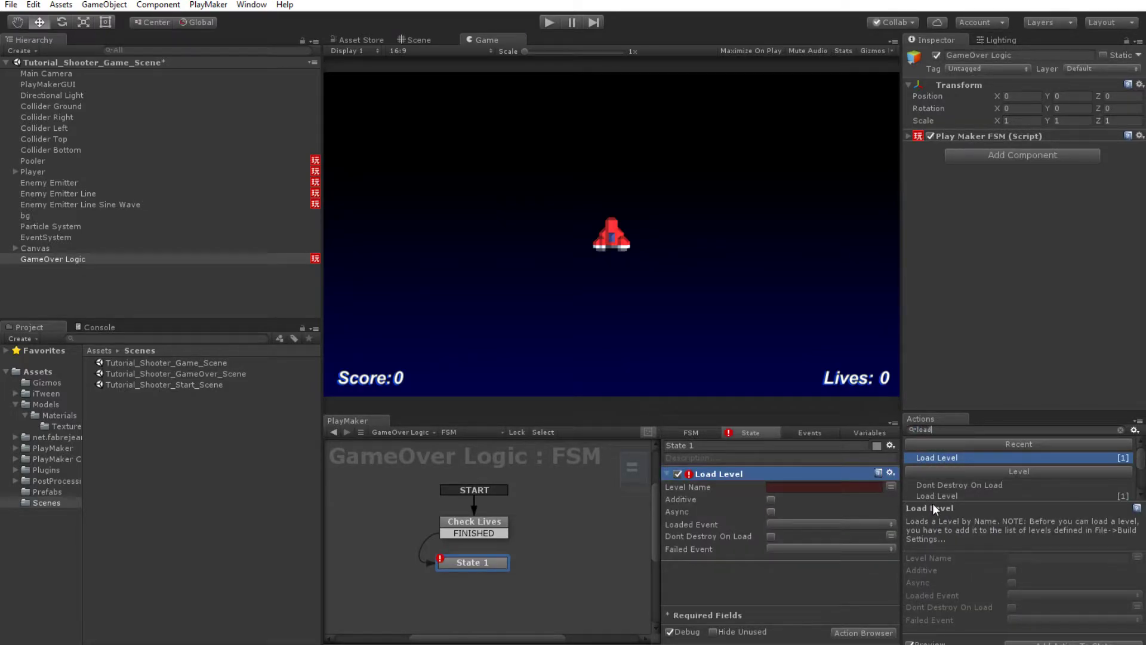
Copy the game-over scene's name and set it as Load Level's level name, Tutorial_Shooter_GameOver_Scene
drag(225, 374, 793, 488)
click(783, 489)
click(206, 374)
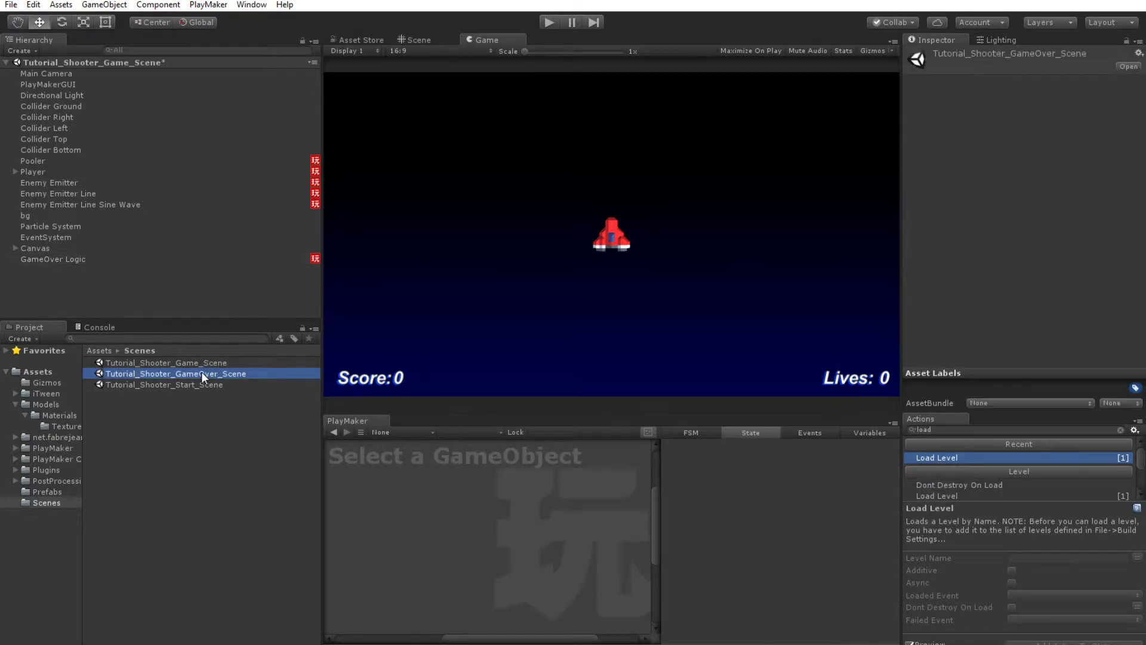
click(199, 373)
key(ctrl+c)
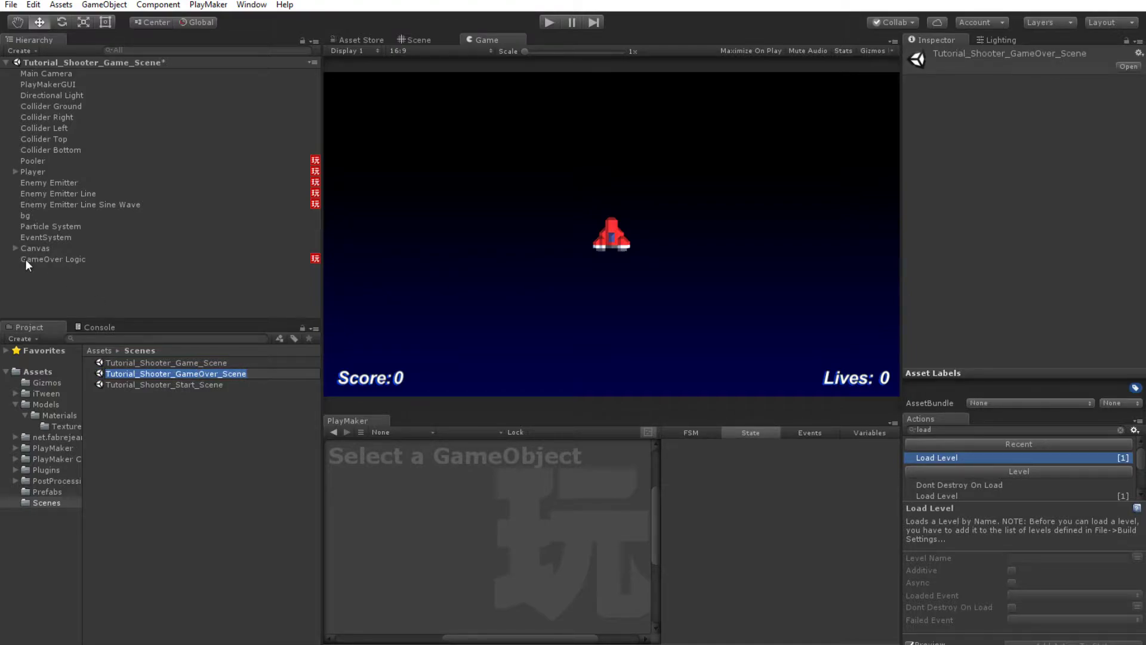
click(42, 258)
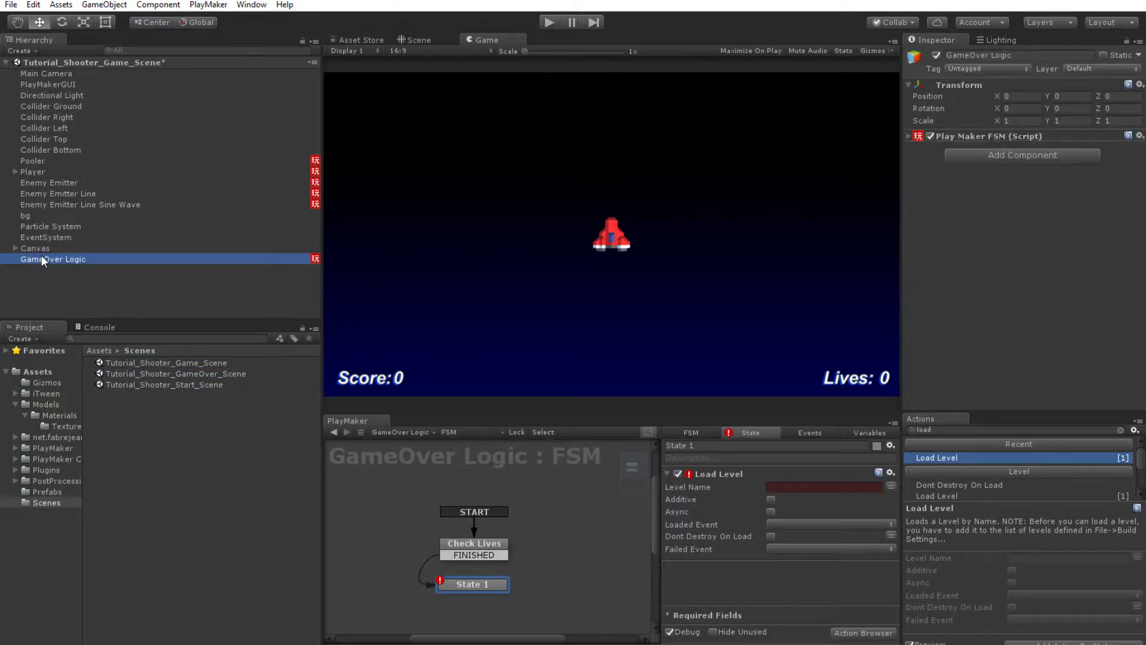
click(788, 487)
key(ctrl+v)
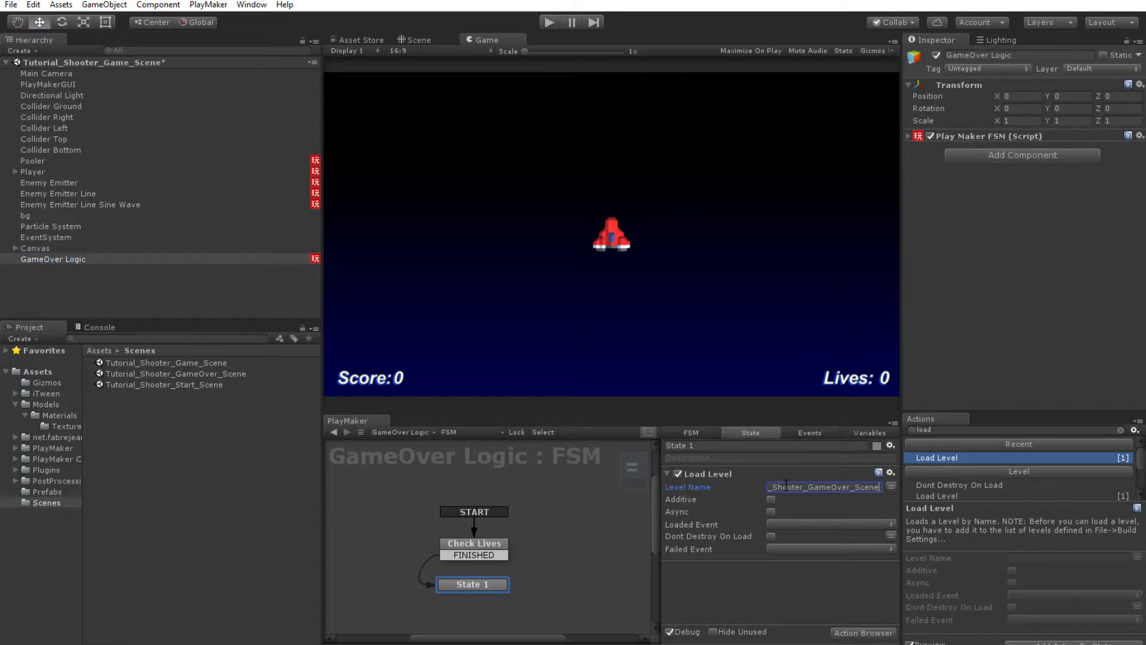
Rename the state containing Load Level to load Game Over and save the scene
click(712, 446)
text(load Game Over)
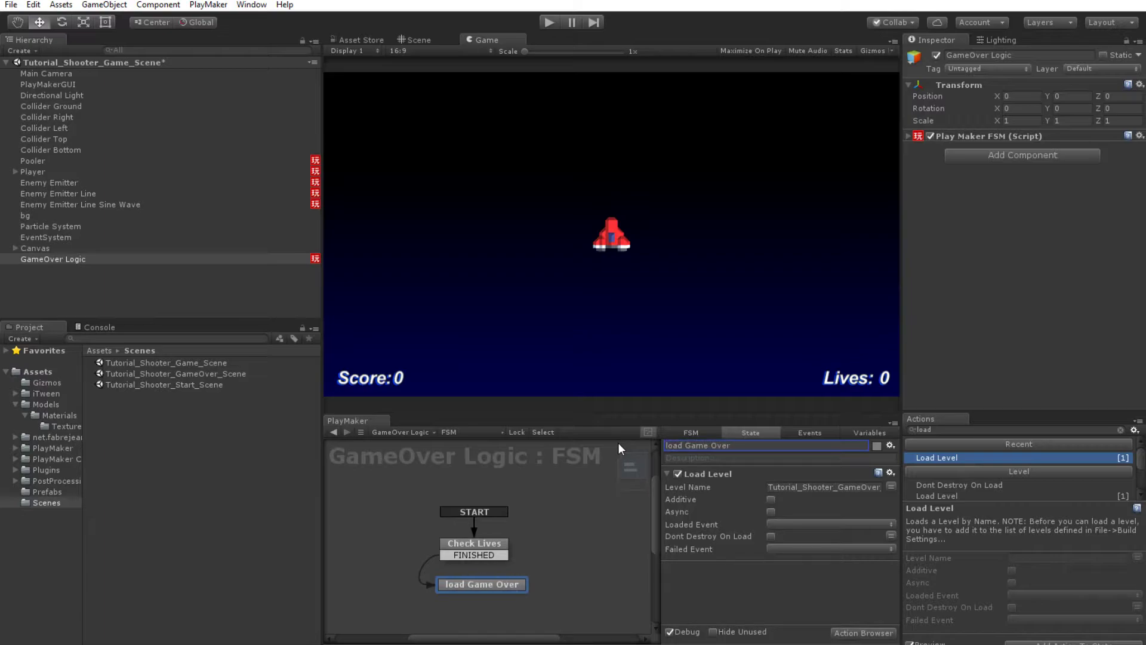
click(11, 5)
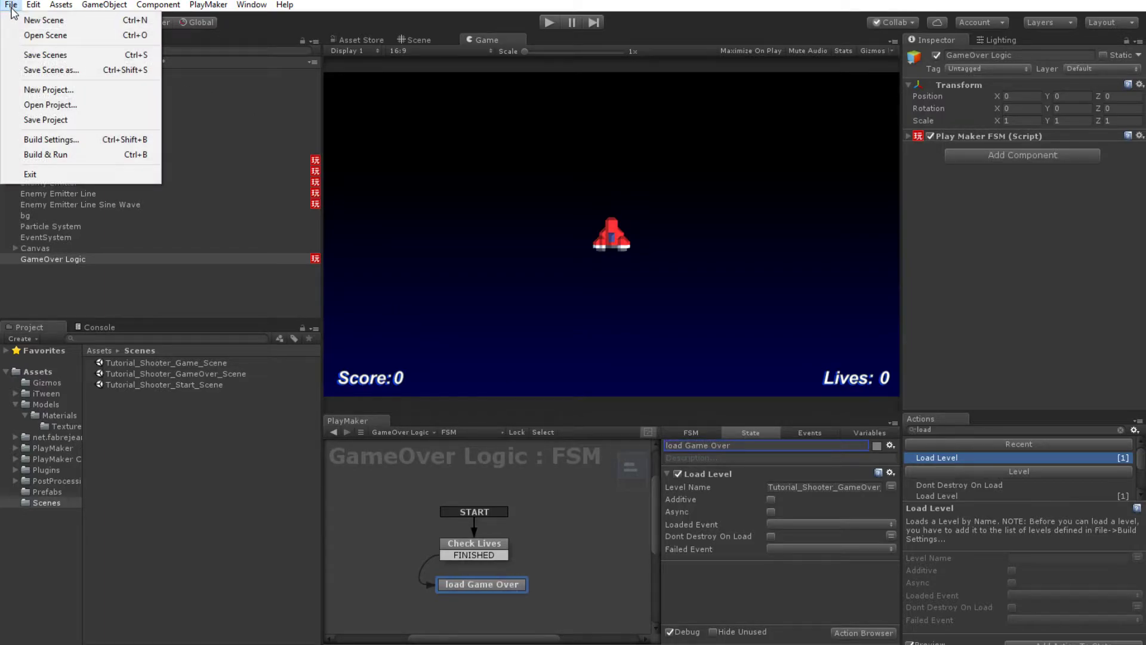
click(39, 55)
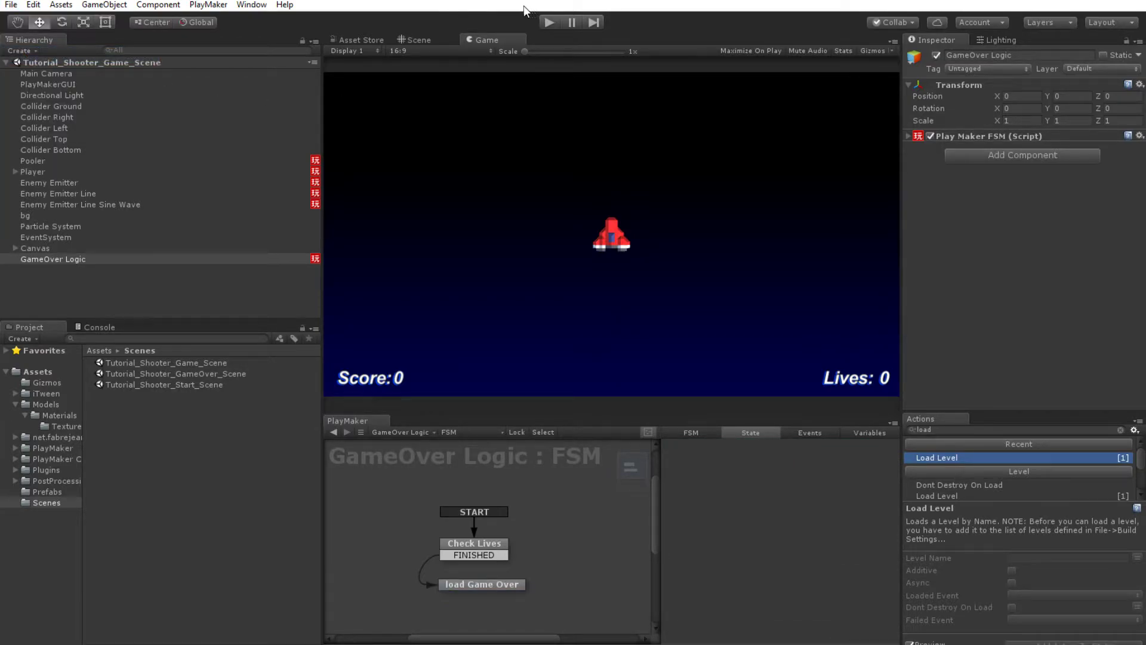
Play-test the game scene, steering the ship into enemies to check the game-over scene change
click(548, 22)
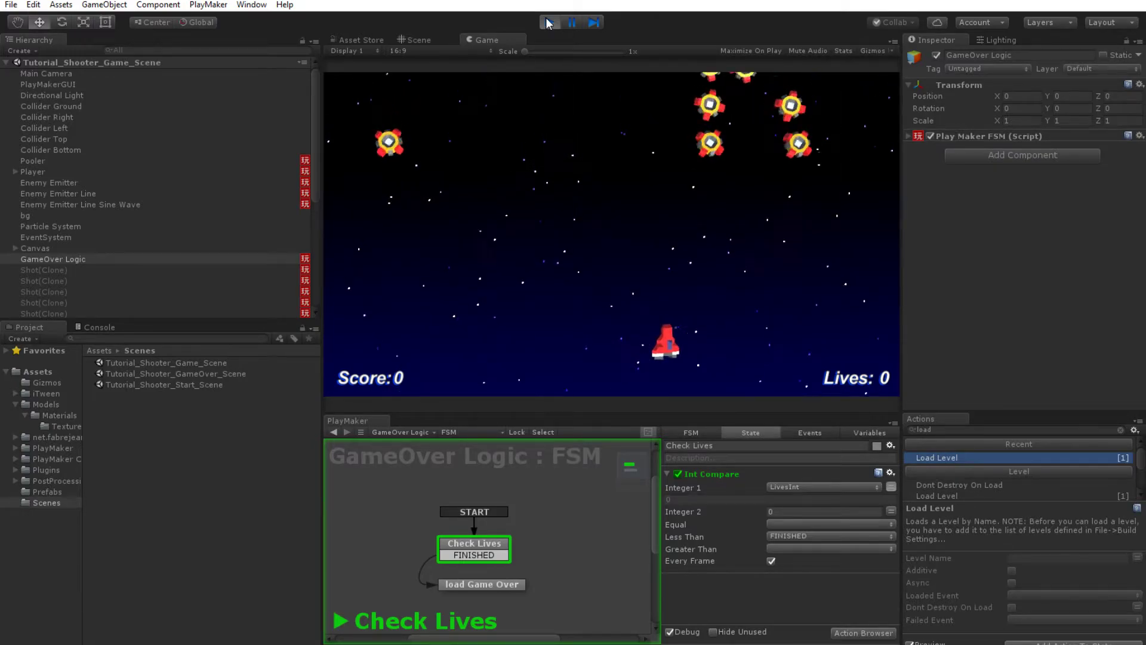
key(Left)
key(Up)
key(Right)
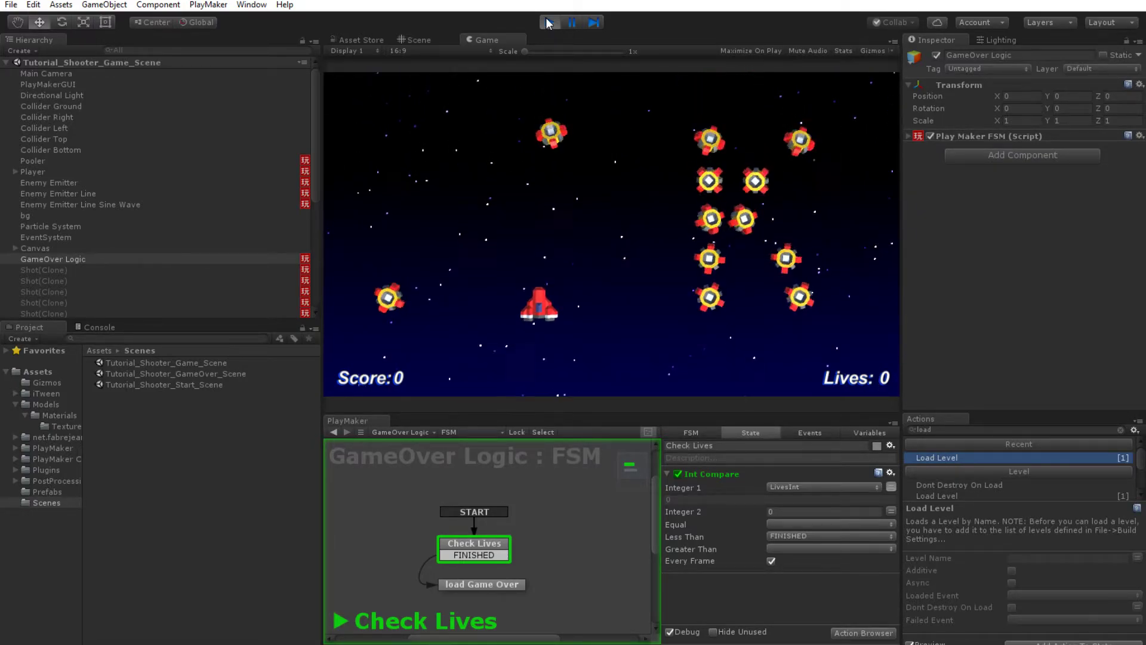
key(Left)
key(Down)
key(Up)
key(Right)
key(Right)
key(Down)
key(Left)
key(Up)
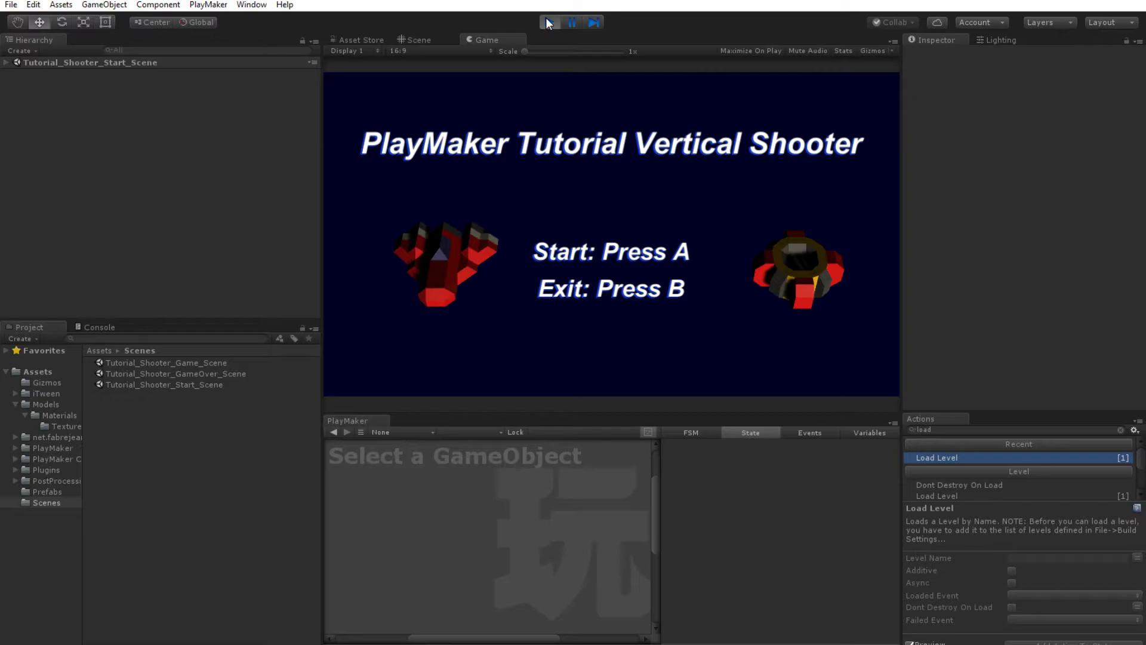
Start a game from the title screen and play until the lives run out, testing scoring and life loss
key(a)
key(Right)
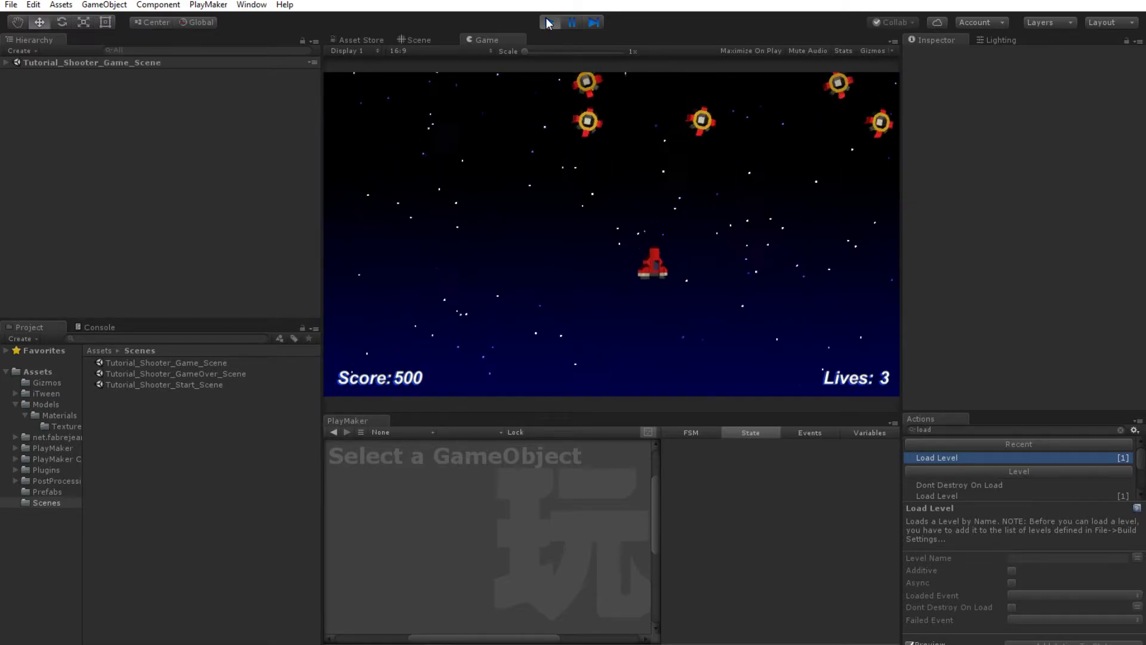
key(Left)
key(space)
key(space)
key(space)
key(space)
key(space)
key(space)
key(Right)
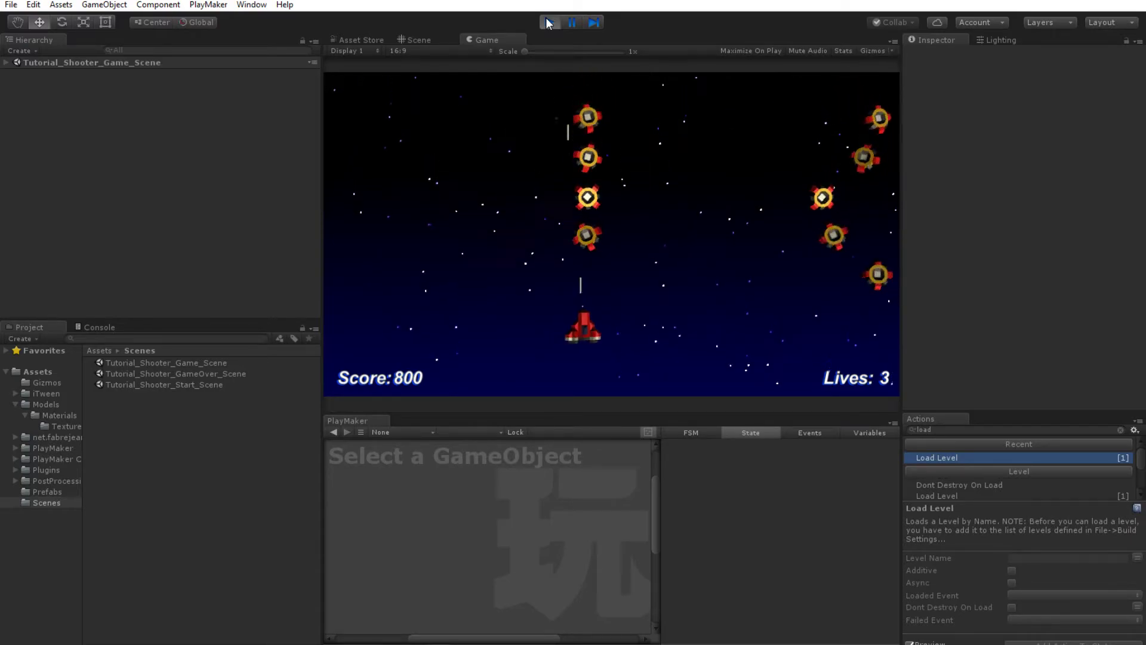
key(Right)
key(space)
key(Left)
key(space)
key(Right)
key(space)
key(Left)
key(space)
key(Left)
key(space)
key(space)
key(space)
key(space)
key(space)
key(space)
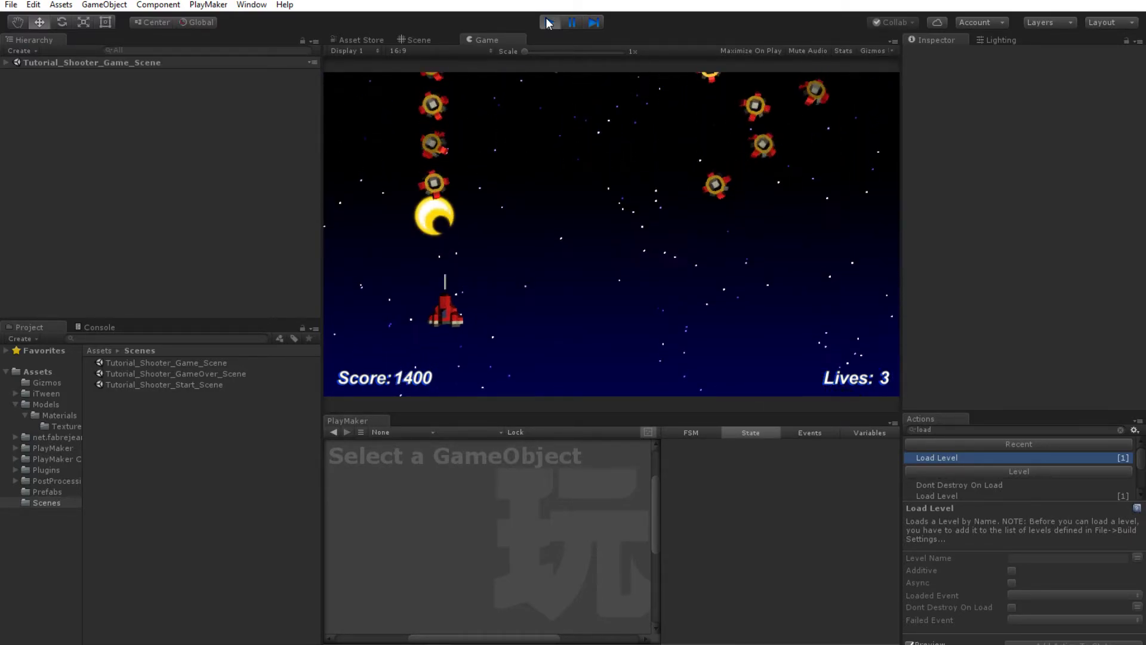
key(Right)
key(Right)
key(space)
key(space)
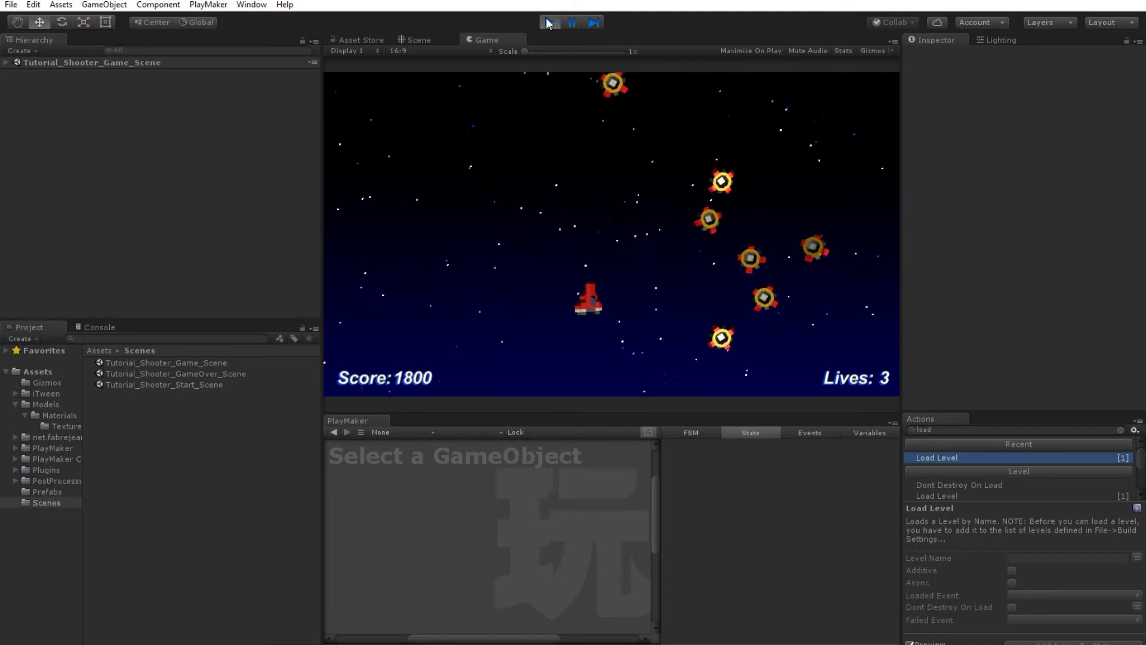
key(Left)
key(space)
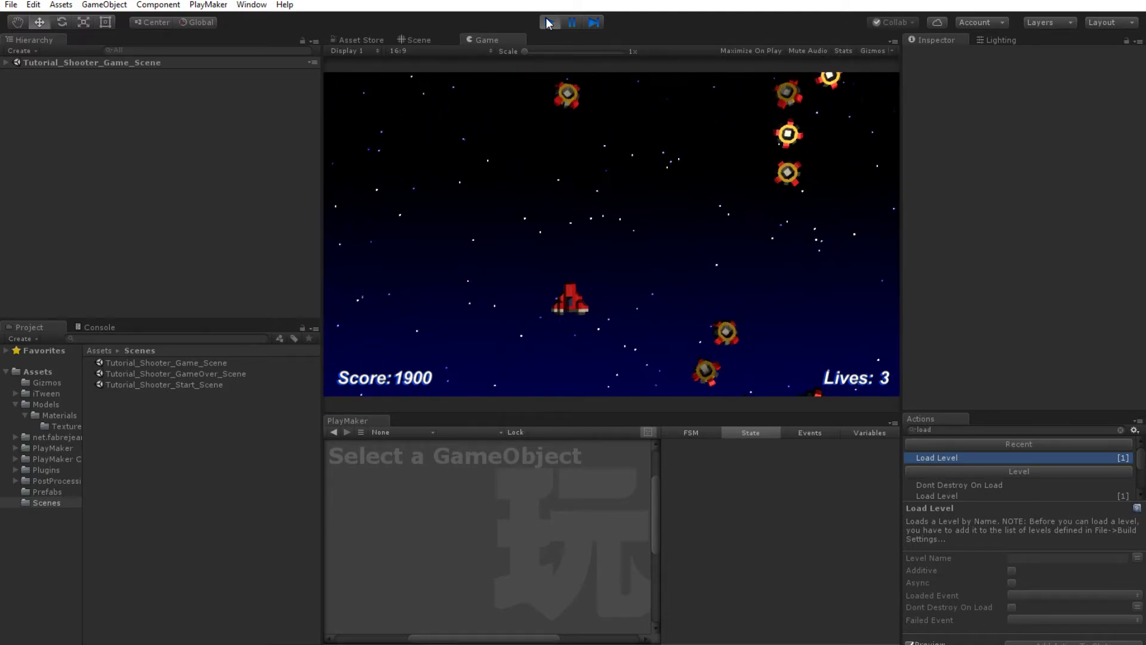
key(Right)
key(Up)
key(Right)
key(Left)
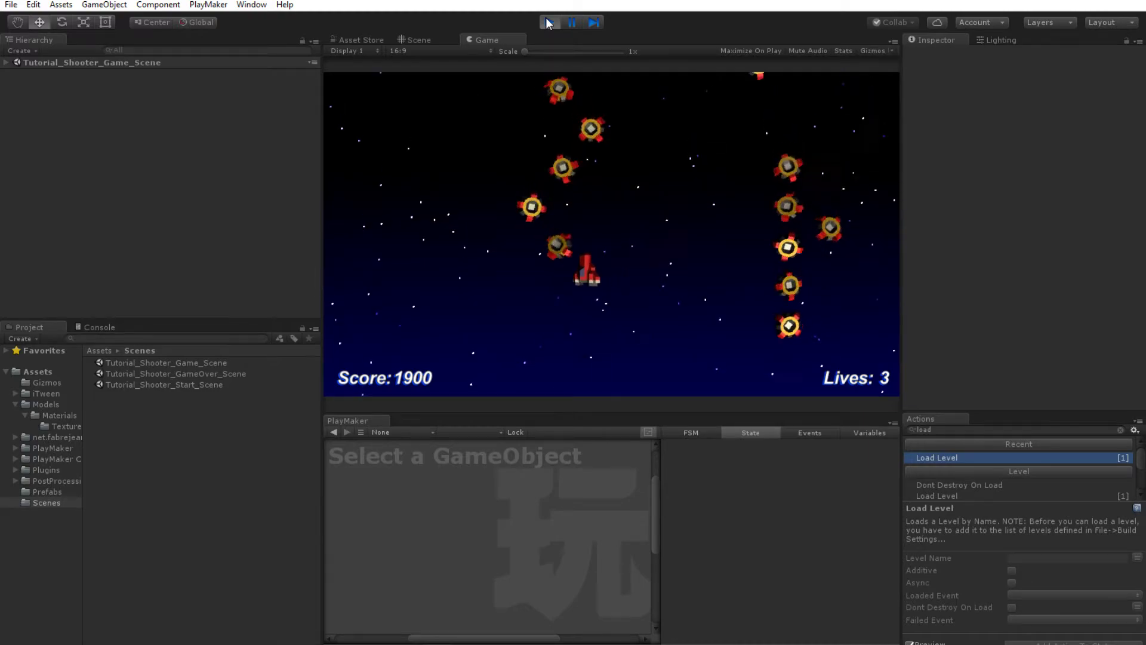
key(Left)
key(Down)
key(space)
key(Right)
key(space)
key(Left)
key(Up)
key(Down)
key(Right)
key(space)
key(Left)
key(space)
key(Down)
key(space)
key(Left)
key(Up)
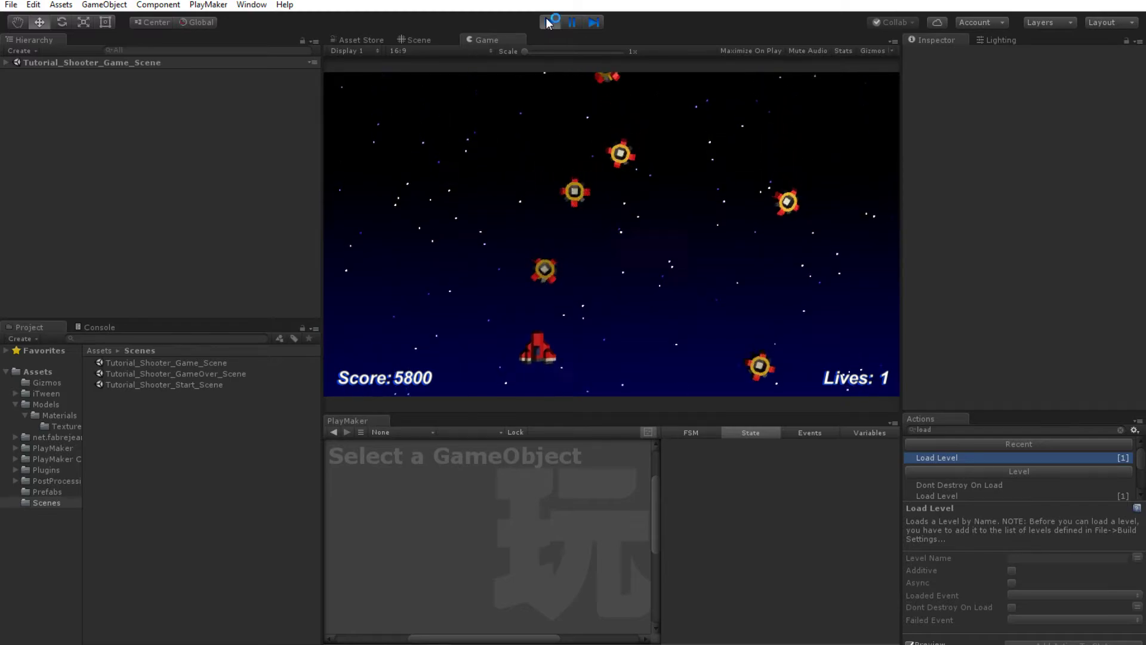
key(Right)
key(space)
key(Left)
key(Down)
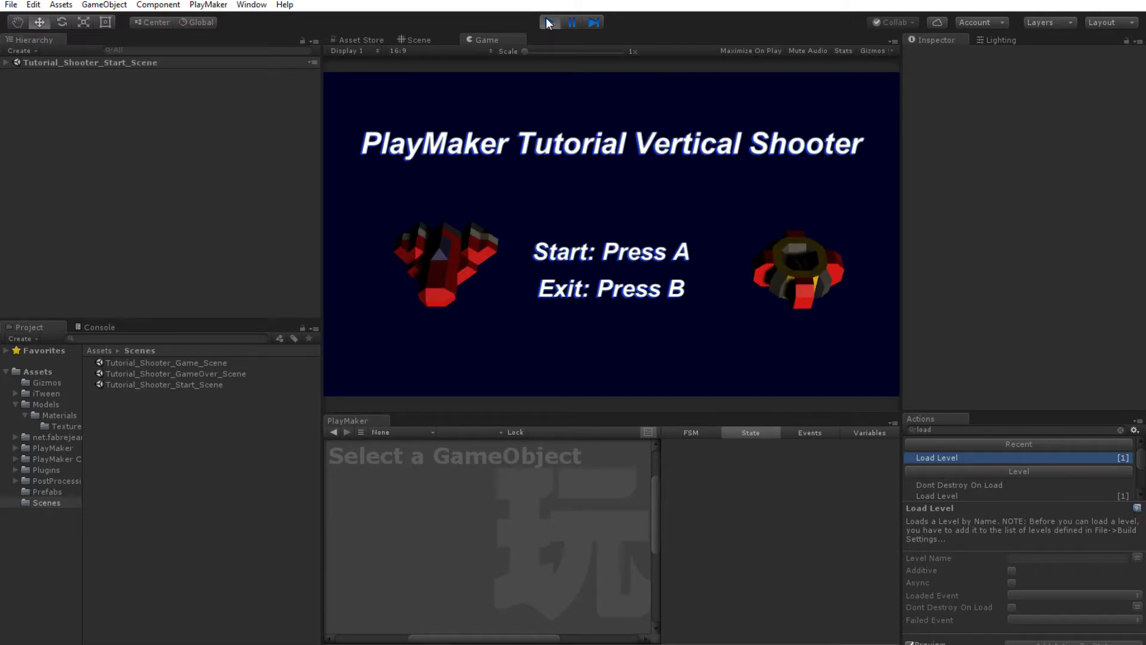
Start another game from the title screen, check the score and lives counters, and stop play mode
key(a)
key(Right)
key(Left)
key(Left)
key(Up)
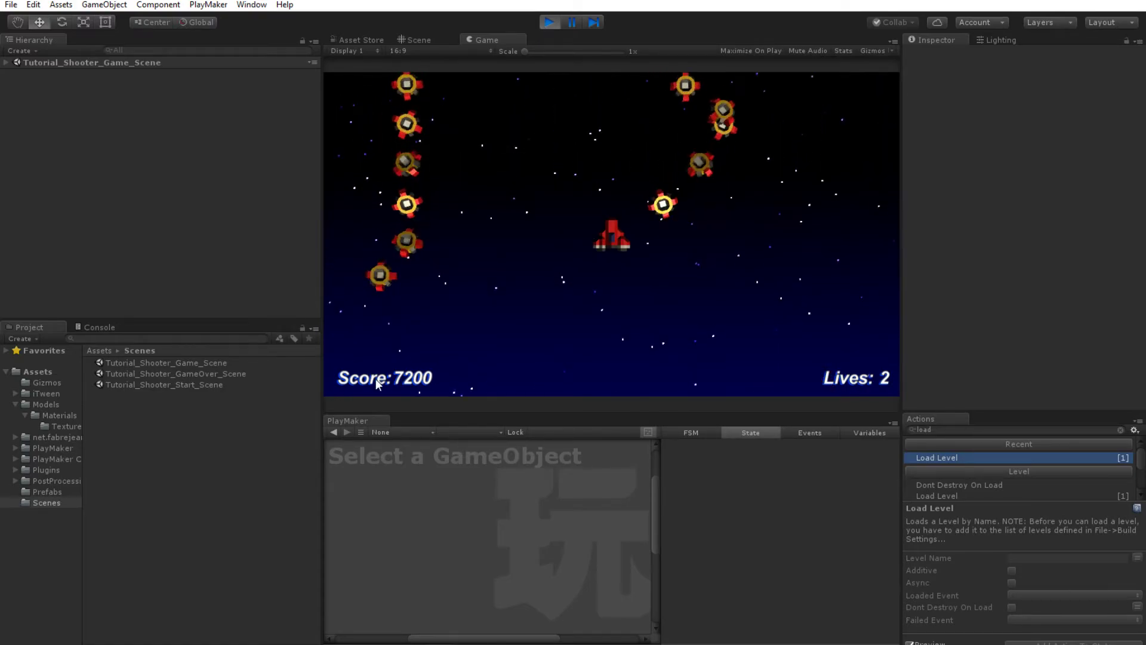
click(550, 22)
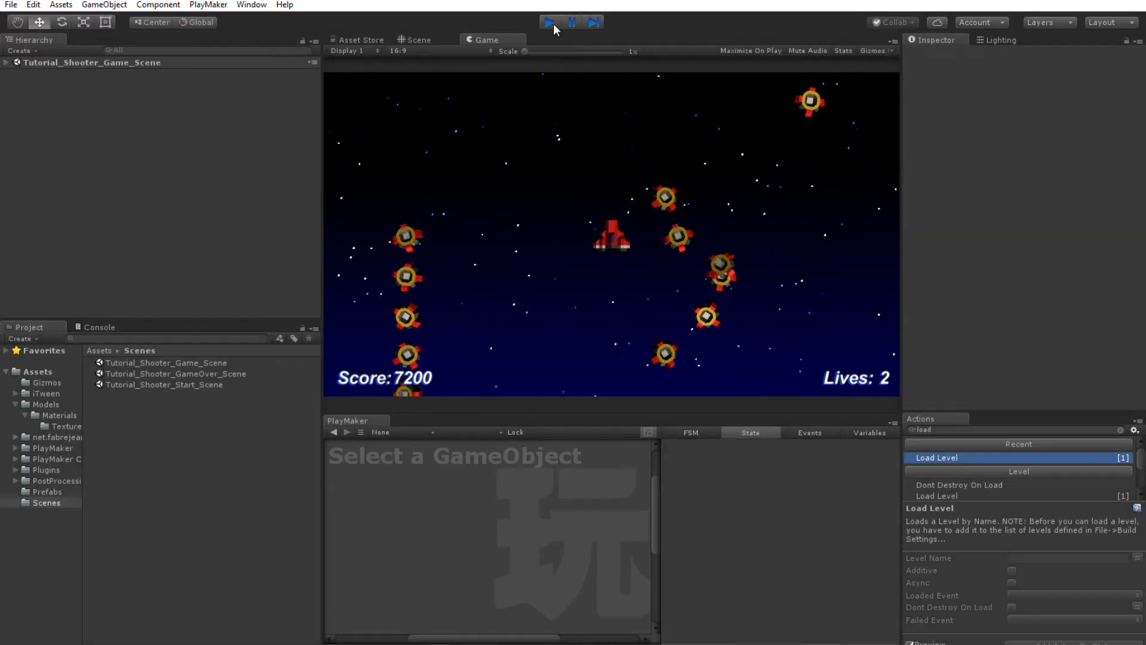
Save the game scene and open Tutorial_Shooter_Start_Scene
click(10, 5)
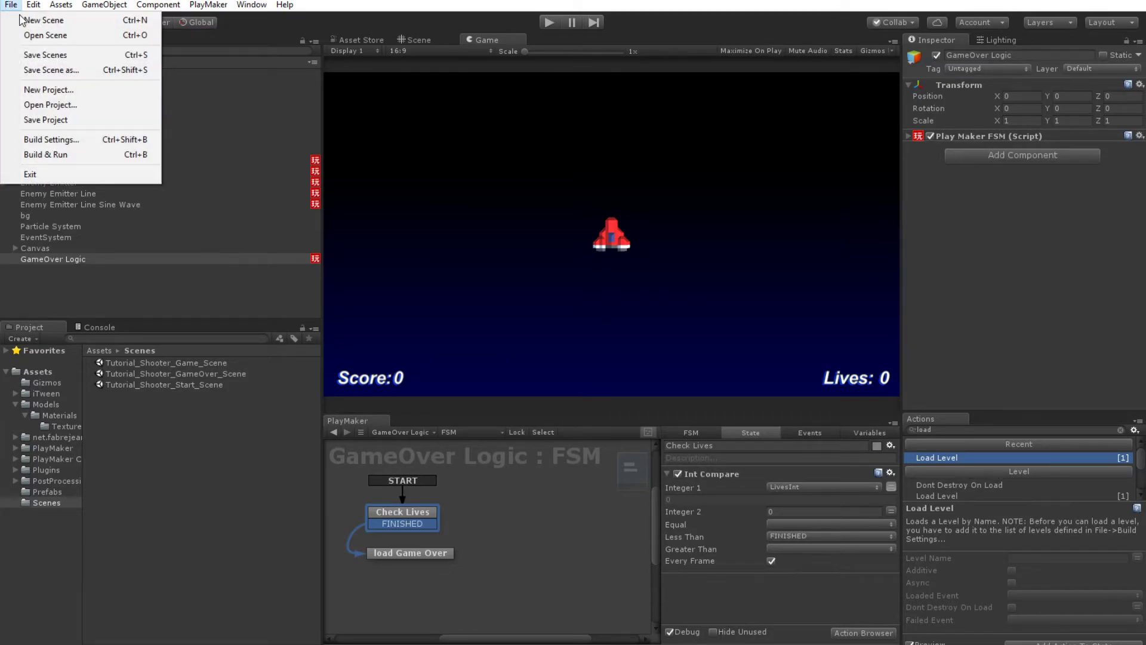
click(36, 58)
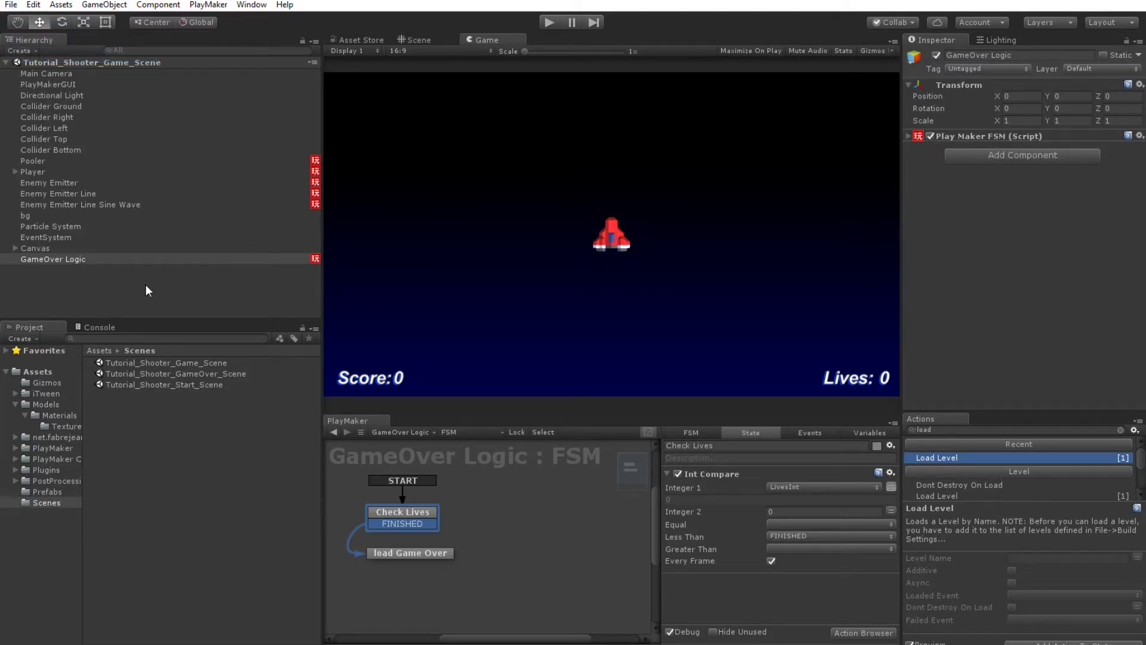
double_click(195, 384)
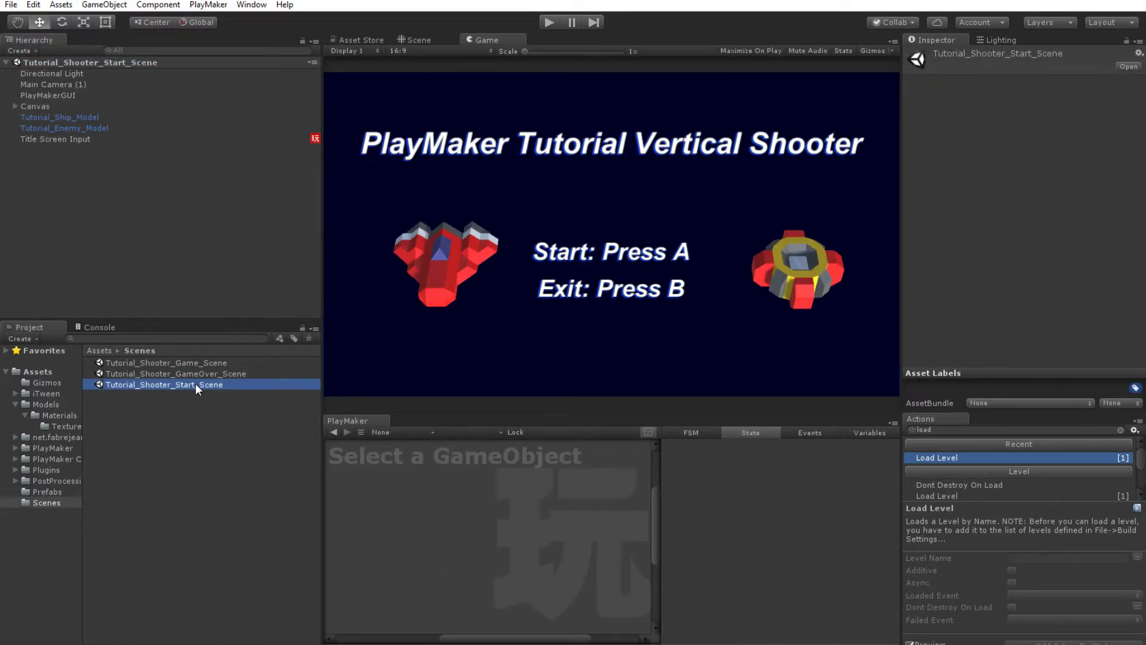
Duplicate the Set Int Value action in State 1 of the Title Screen Input FSM, placing the copy before the original
click(54, 139)
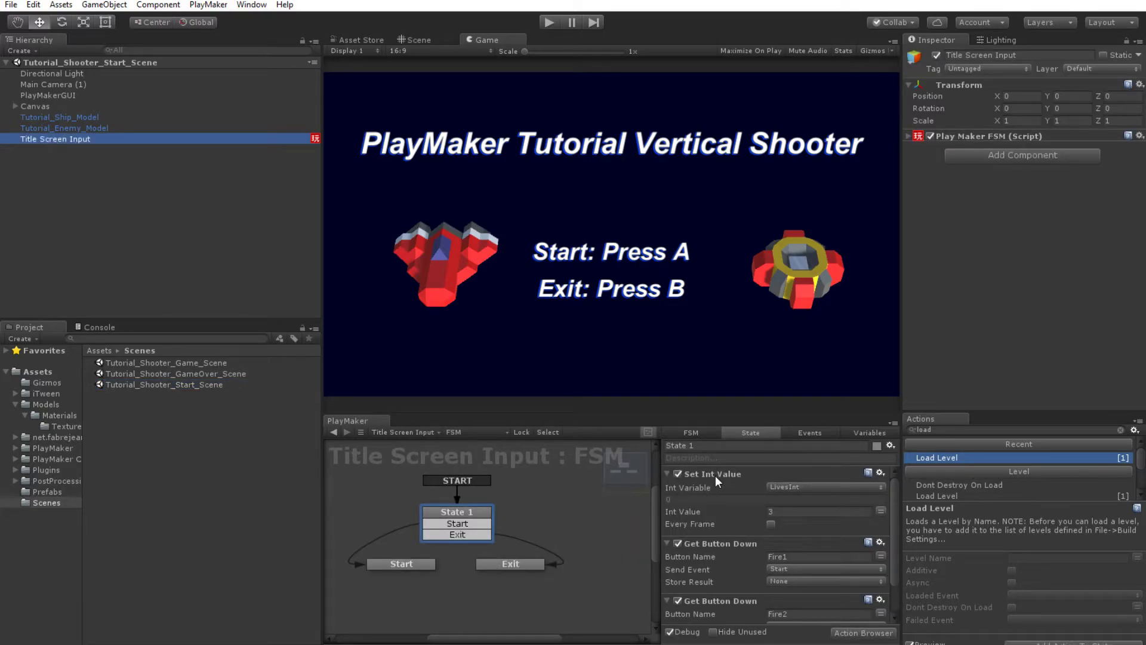
click(714, 474)
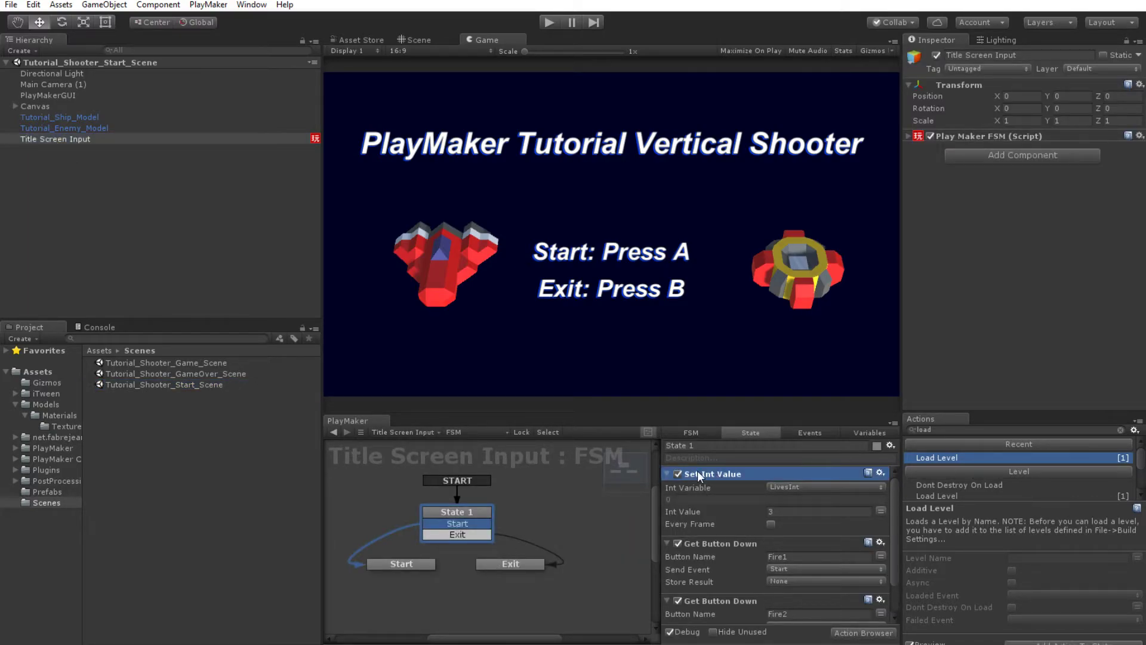
right_click(710, 474)
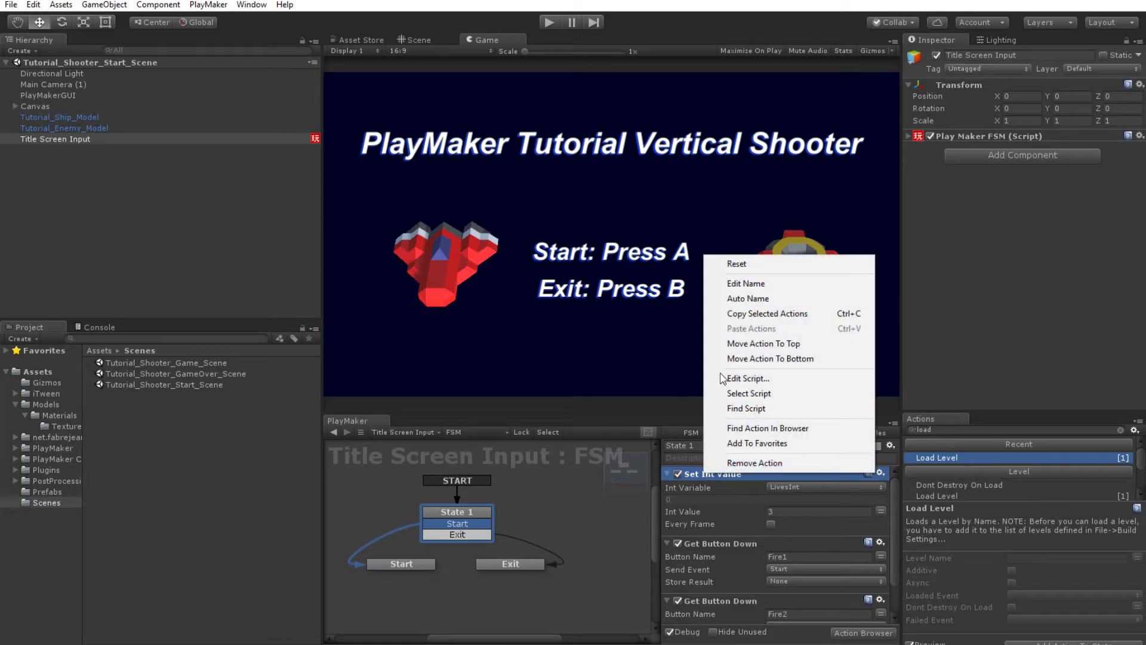
click(749, 313)
right_click(724, 476)
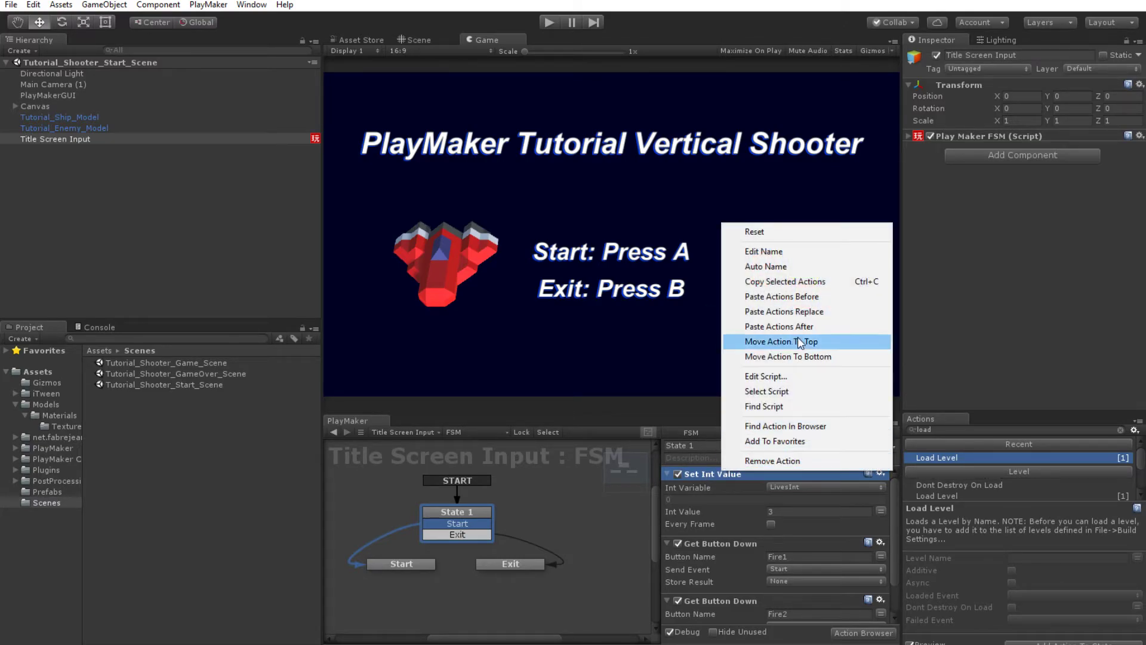
click(801, 297)
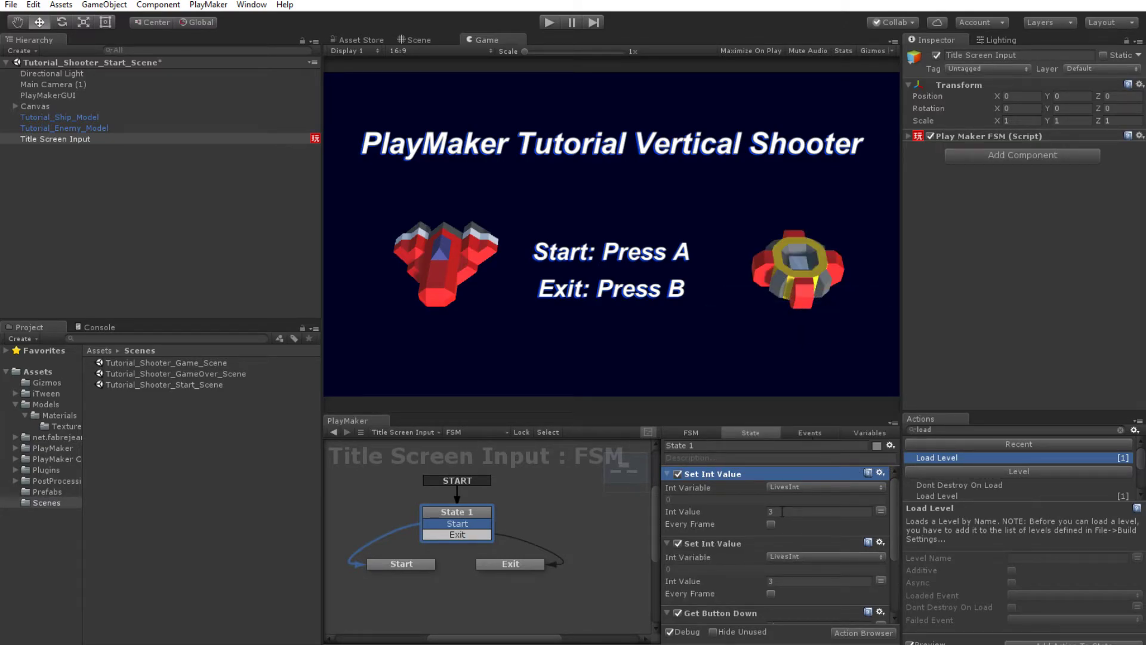
Make the first Set Int Value action in State 1 set the global variable ScoreInt to 0, and save the scene
click(795, 488)
mouse_move(807, 518)
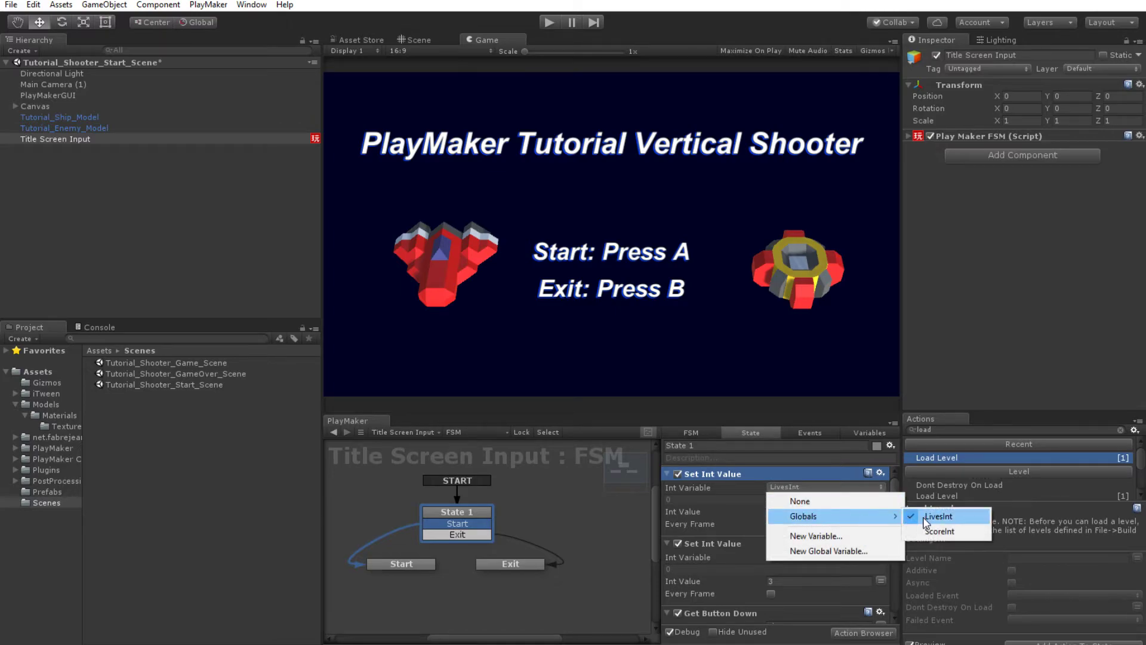
click(940, 532)
click(794, 511)
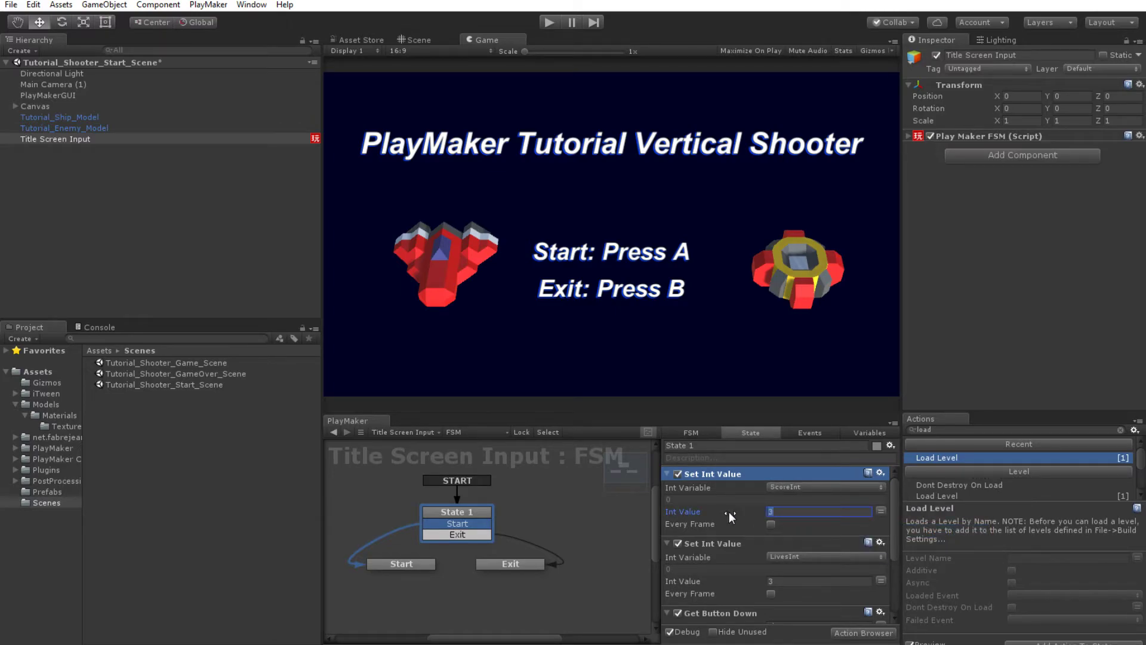
text(0)
click(11, 4)
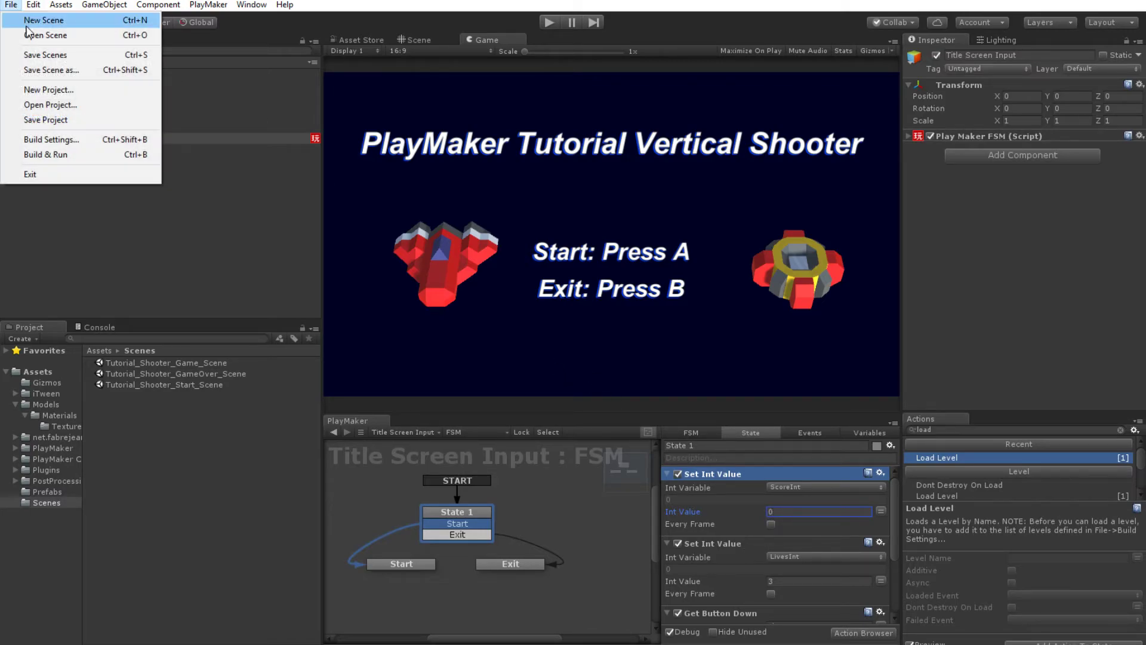
click(41, 54)
Run the start scene, play a game from the title screen until the lives run out, and stop play mode
click(549, 23)
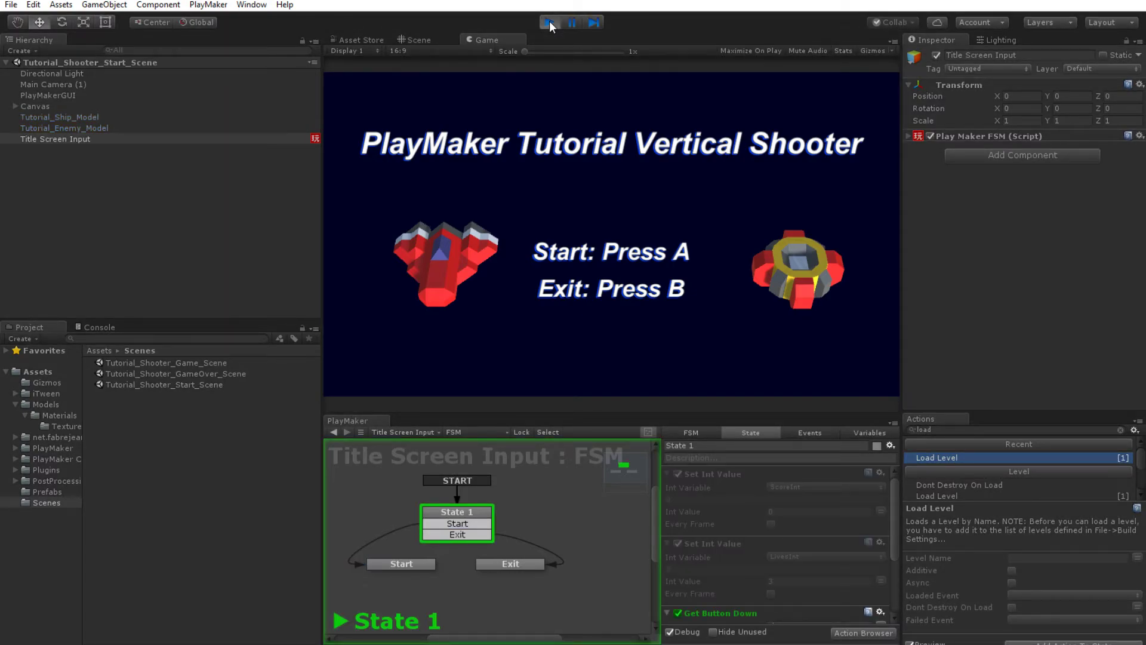
key(a)
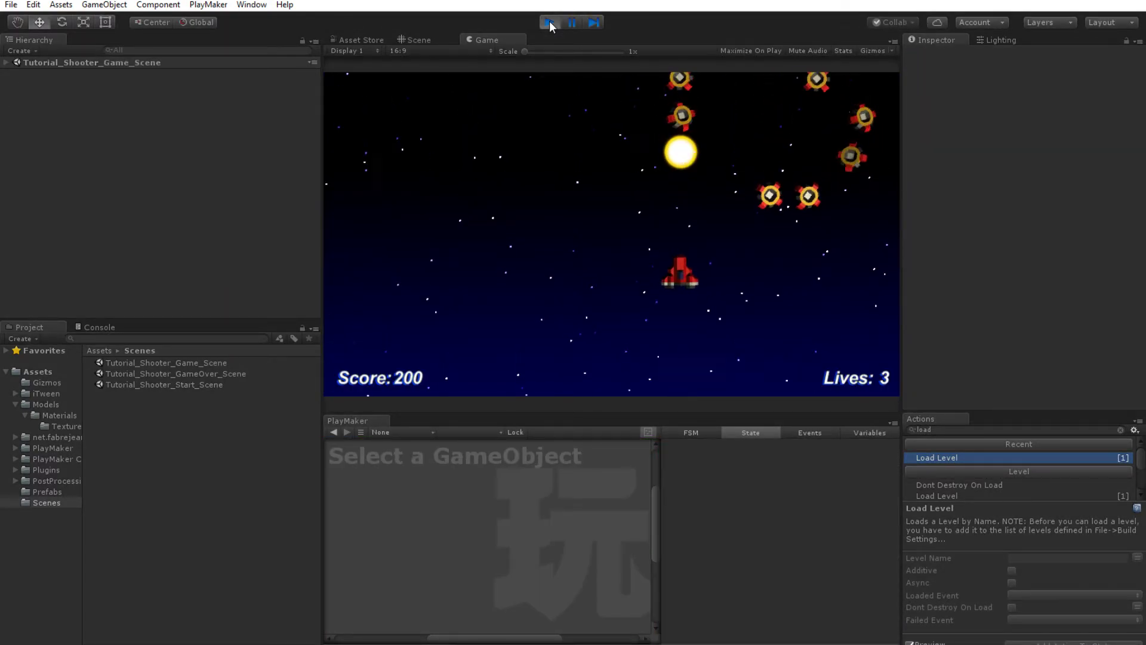
key(Down)
key(space)
key(Left)
key(Right)
key(Right)
key(Left)
key(Up)
key(Right)
key(Up)
key(Right)
key(Right)
key(Down)
key(Left)
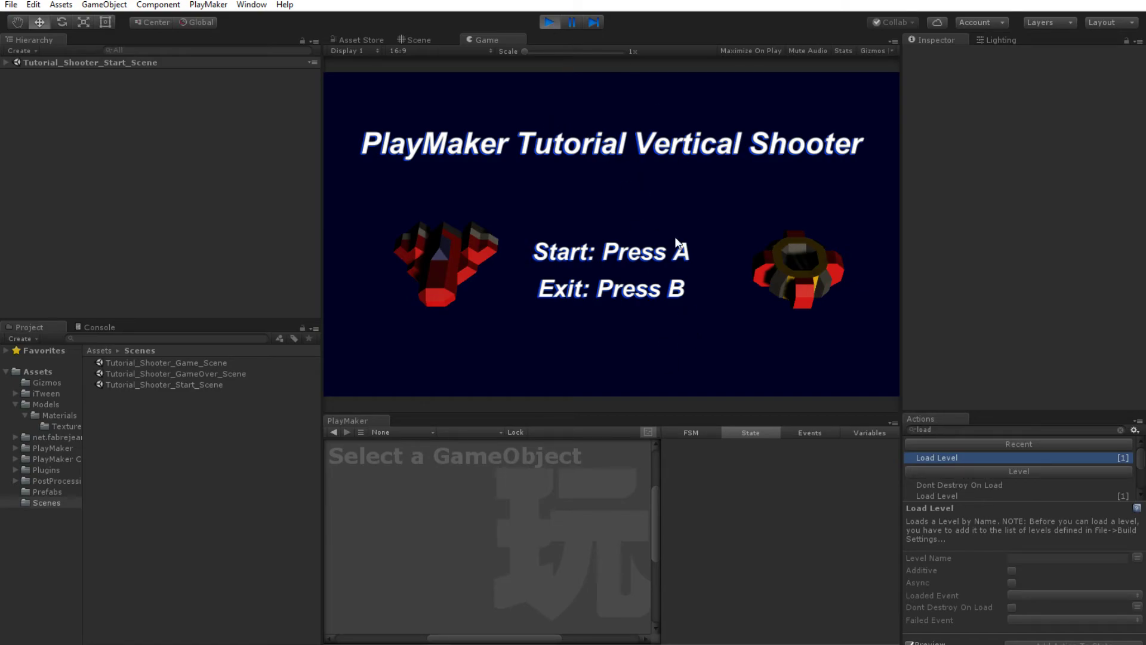
click(547, 20)
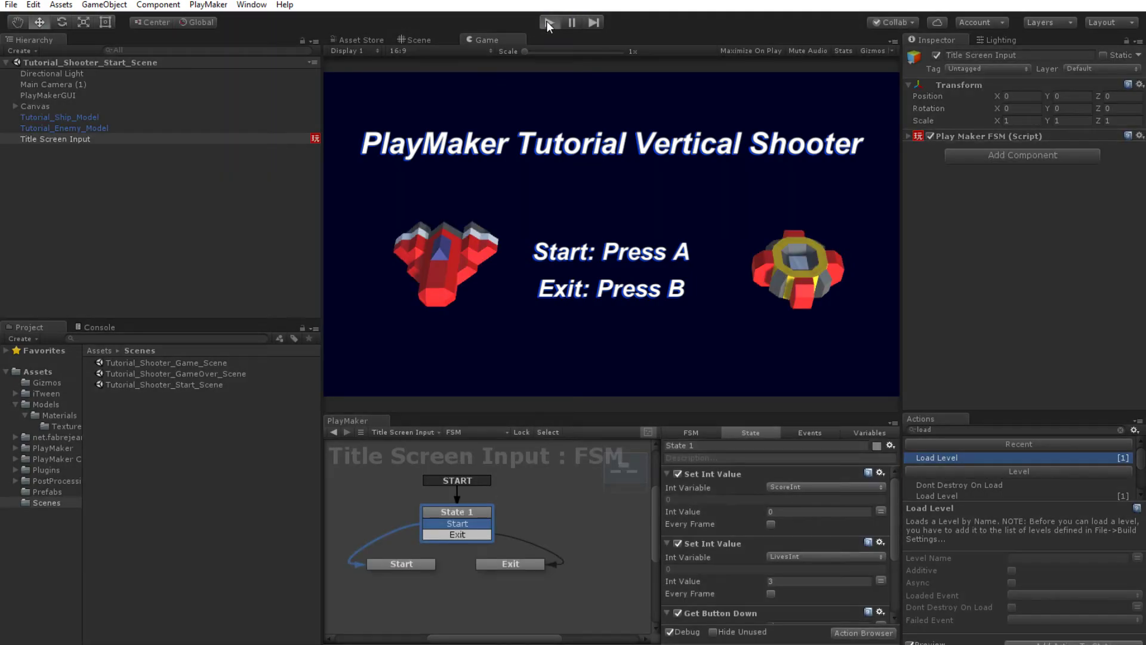
Enter play mode again and play a second test game until it returns to the title screen
click(548, 22)
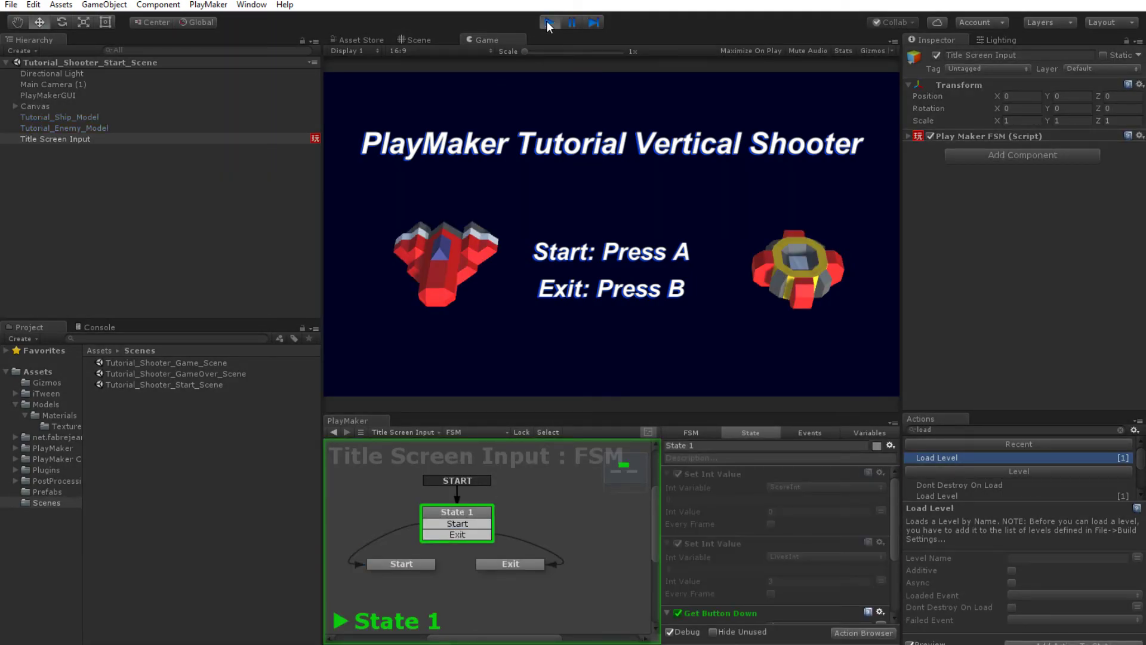
key(a)
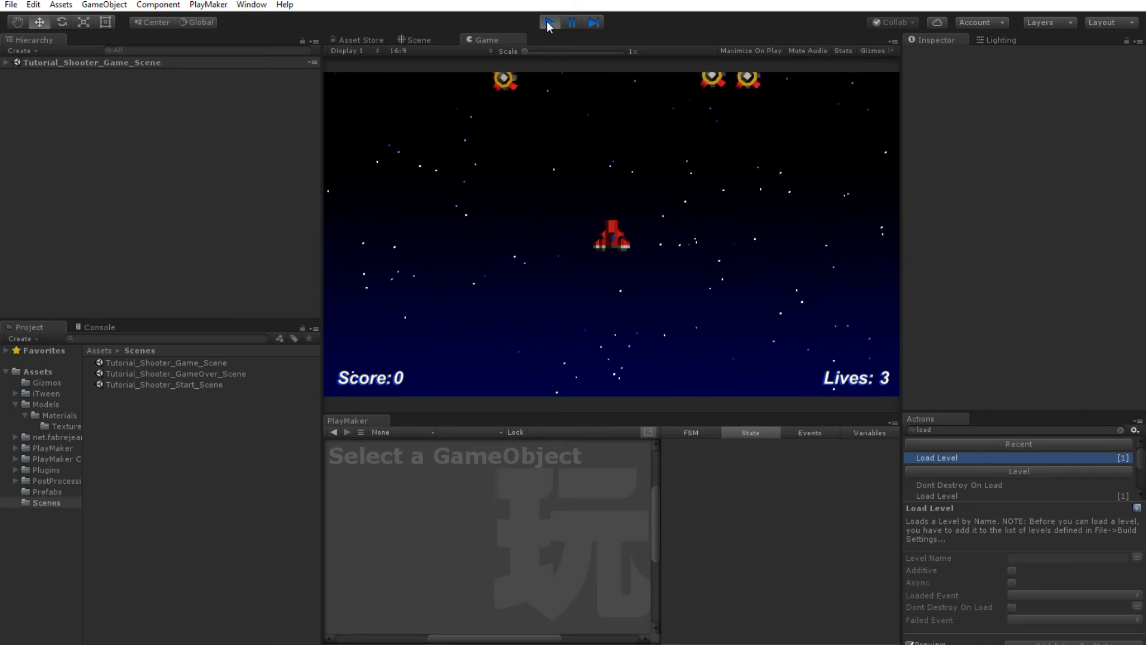
key(Left)
key(Right)
key(Right)
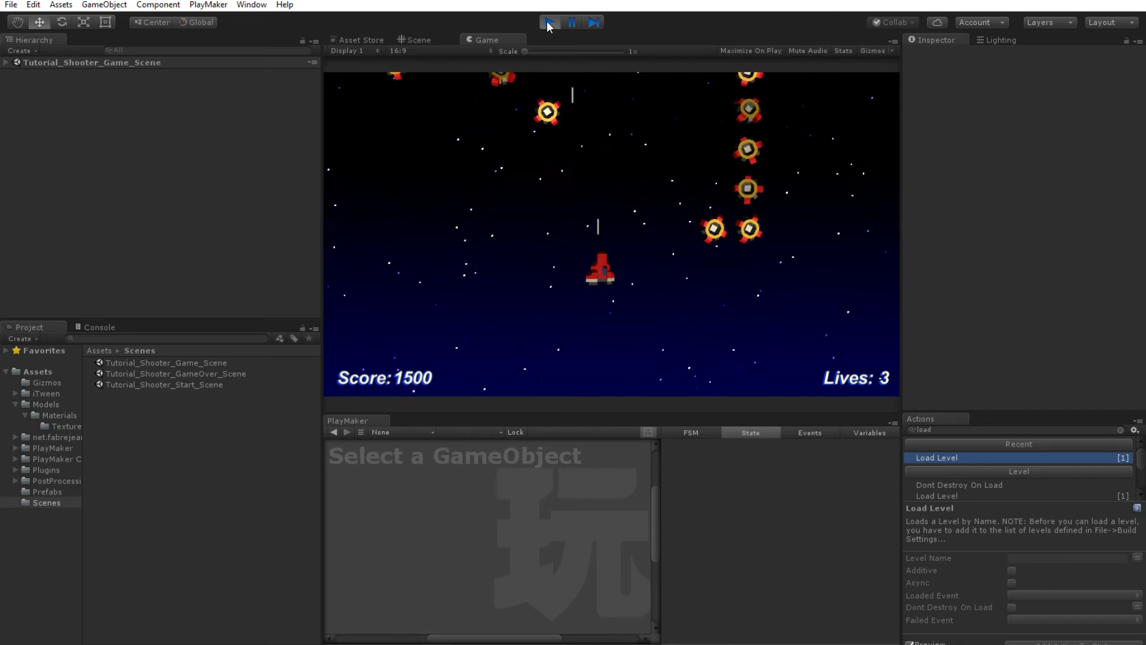
key(Left)
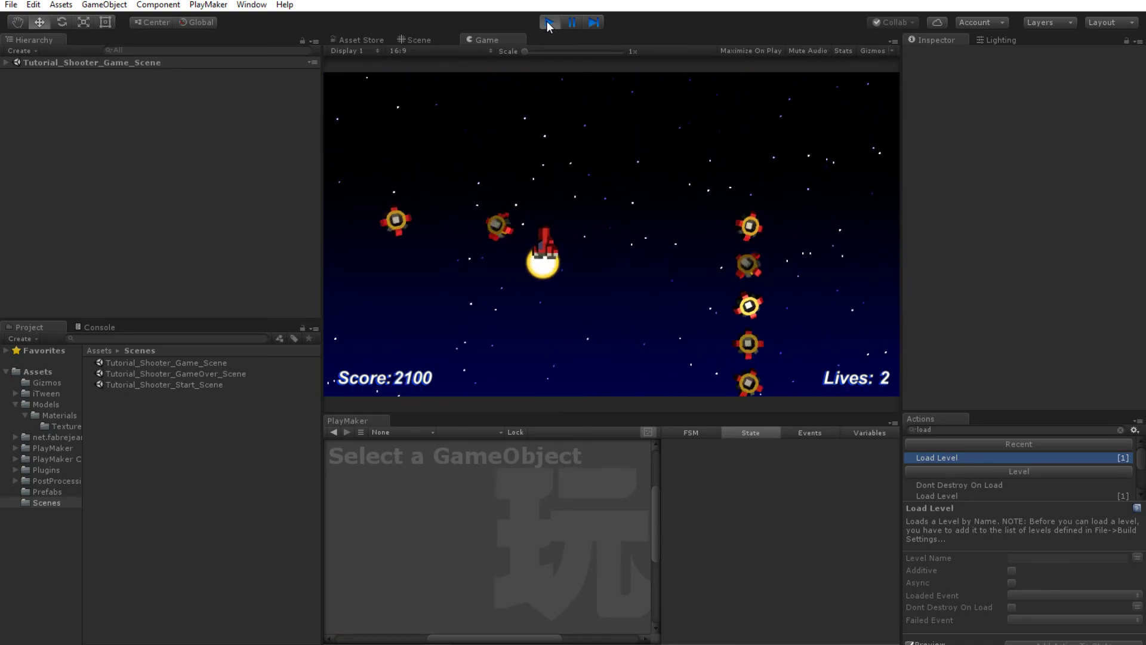
key(Up)
key(Right)
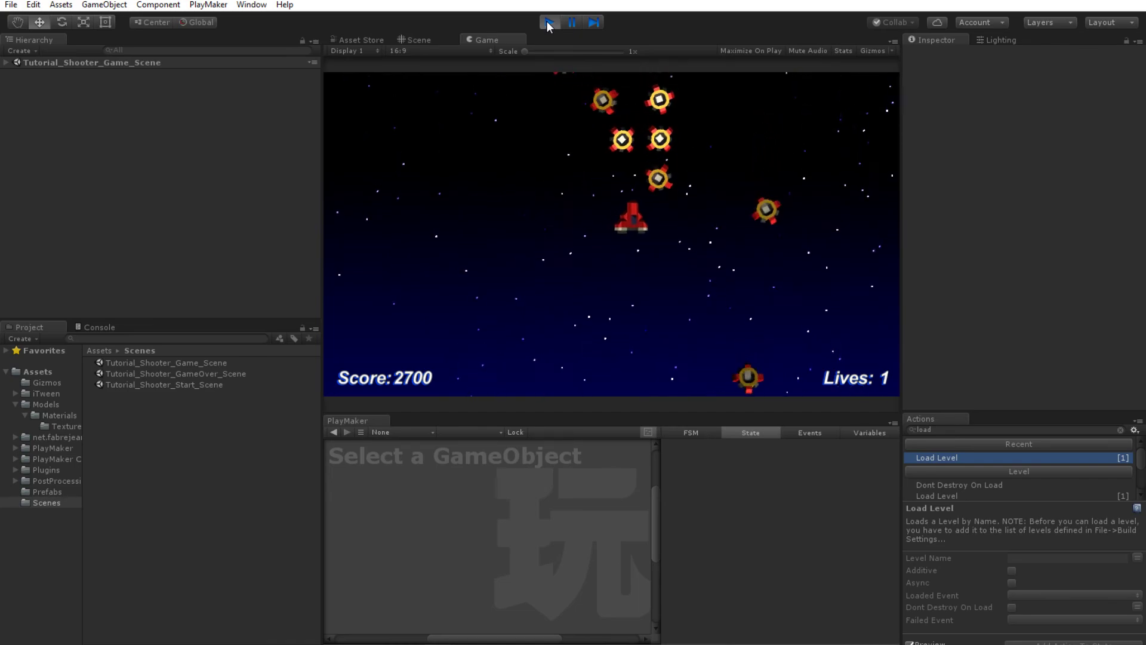
key(Left)
key(Down)
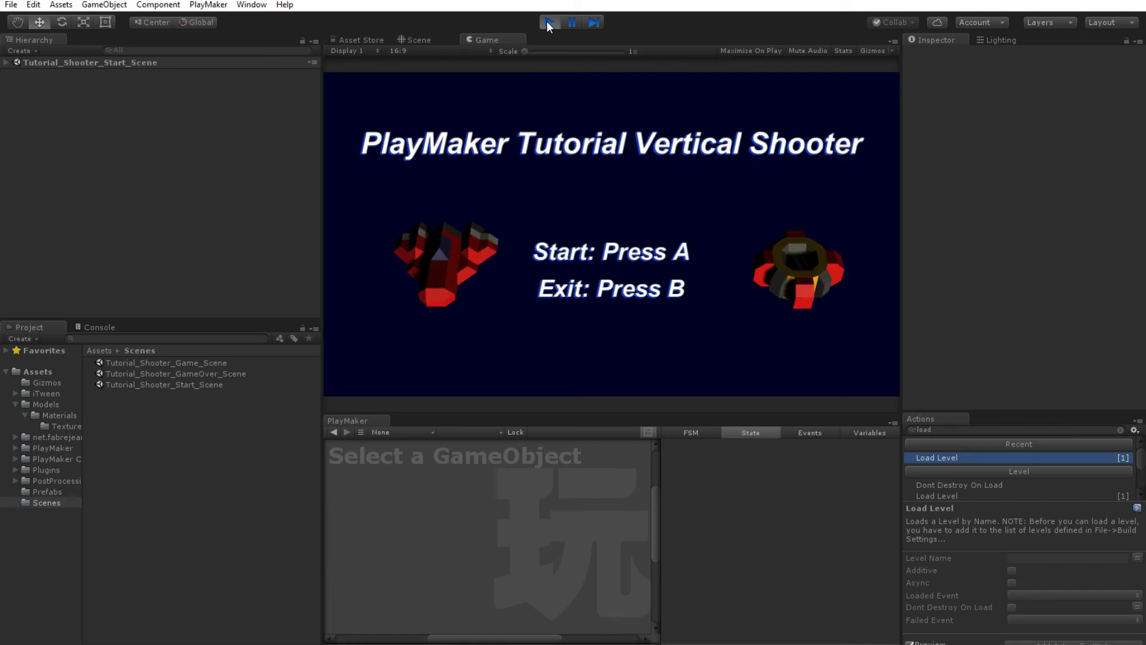
Start another game from the title screen to check the score and lives reset, and save the start scene once play mode is stopped
key(a)
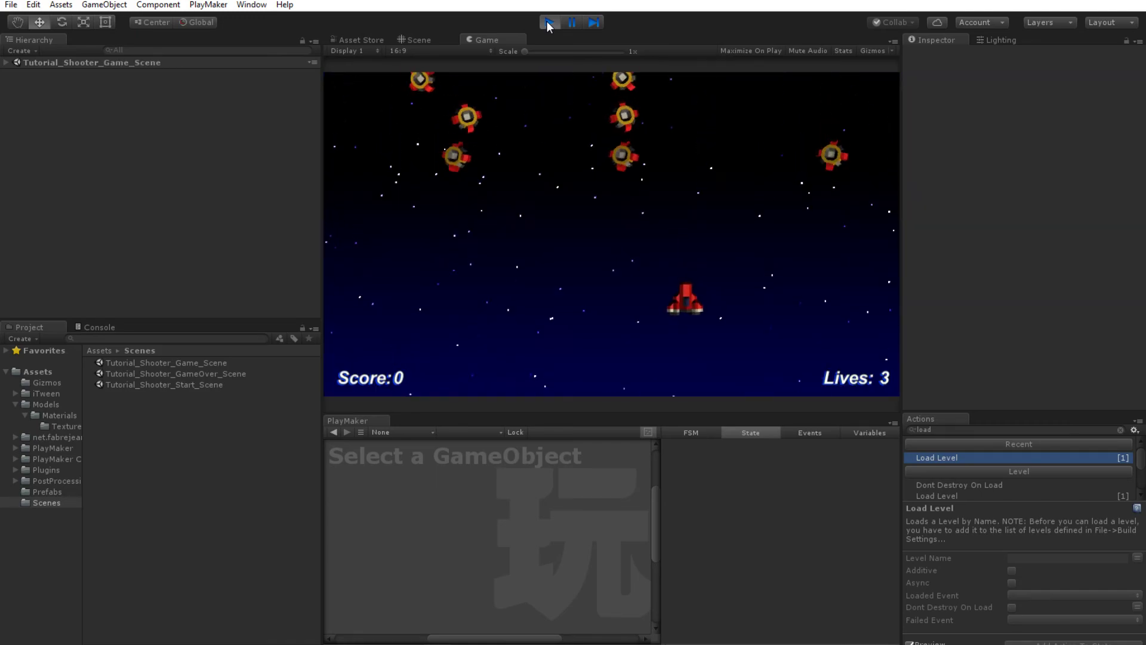
key(Down)
key(Left)
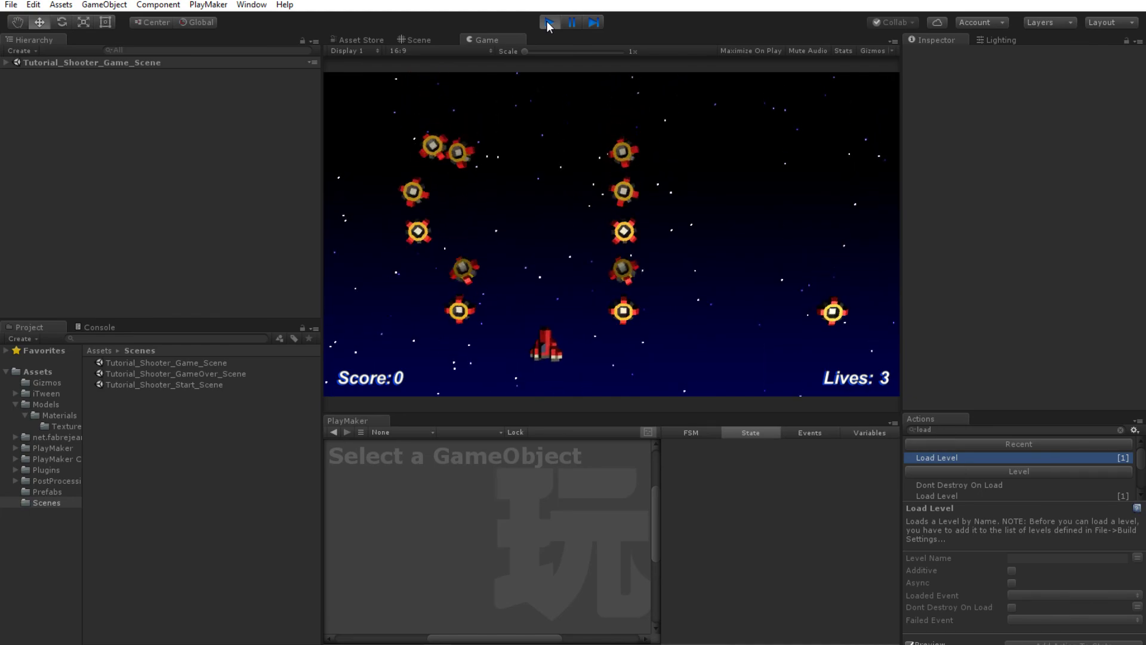
click(548, 23)
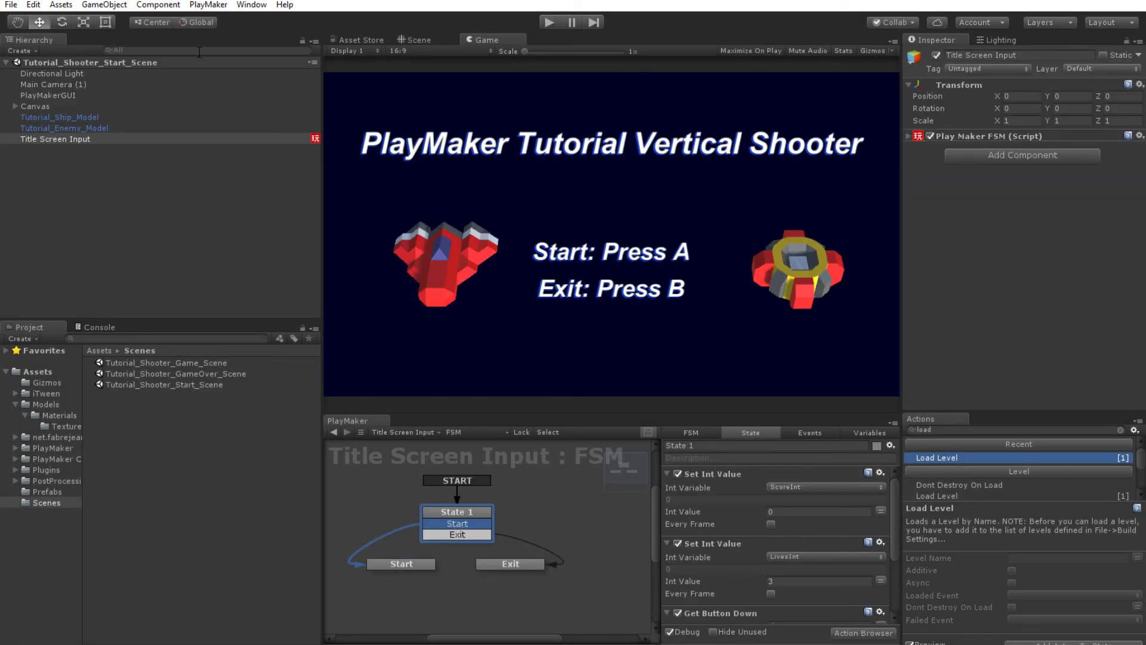
click(11, 5)
click(35, 55)
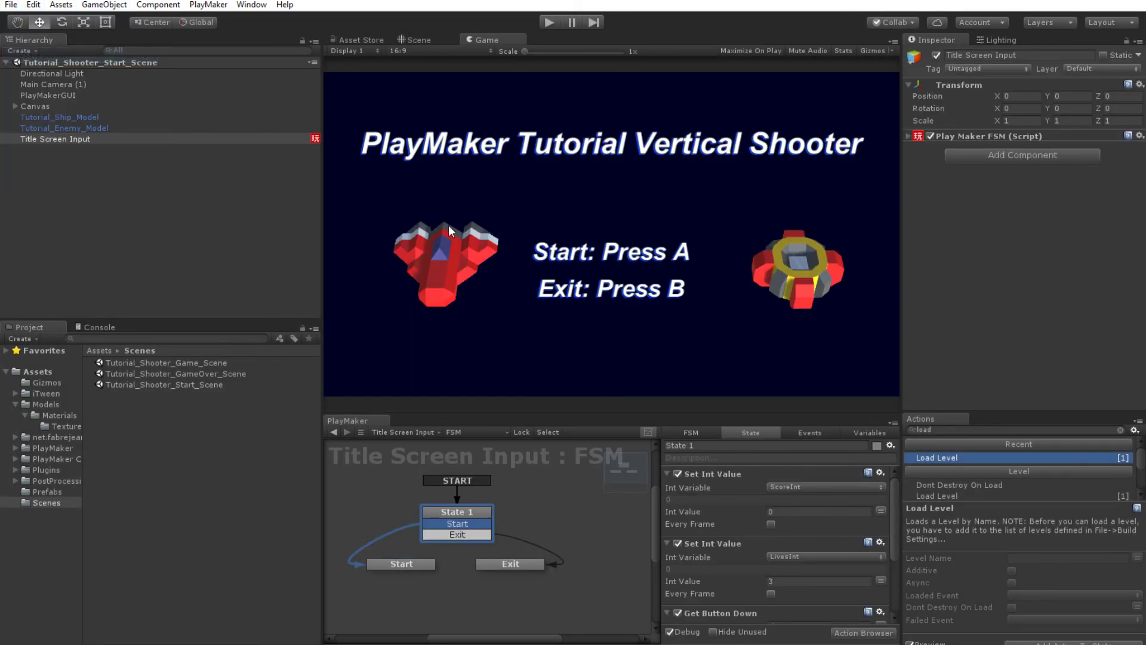